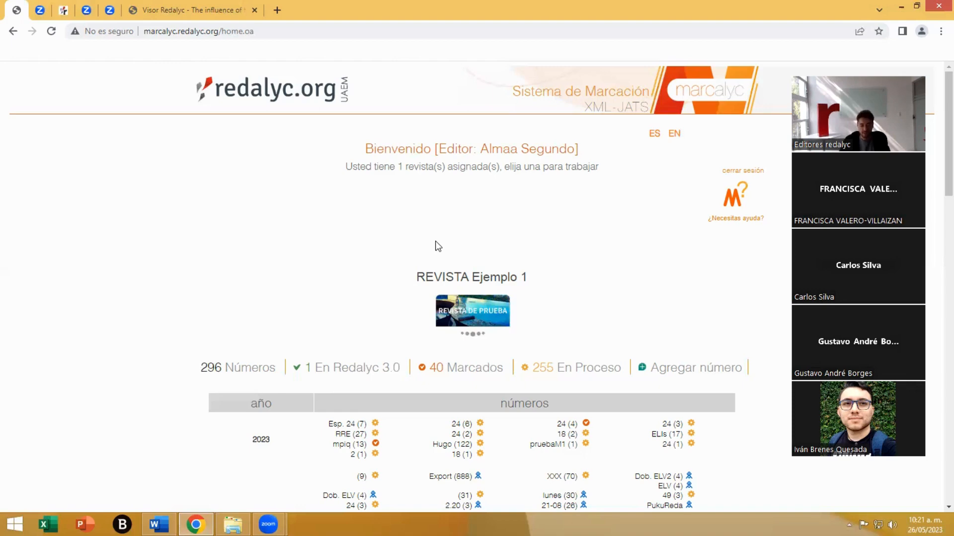
- Examine the yearly list of issues for the journal REVISTA Ejemplo 1, including the status legend below it
drag(417, 276, 550, 297)
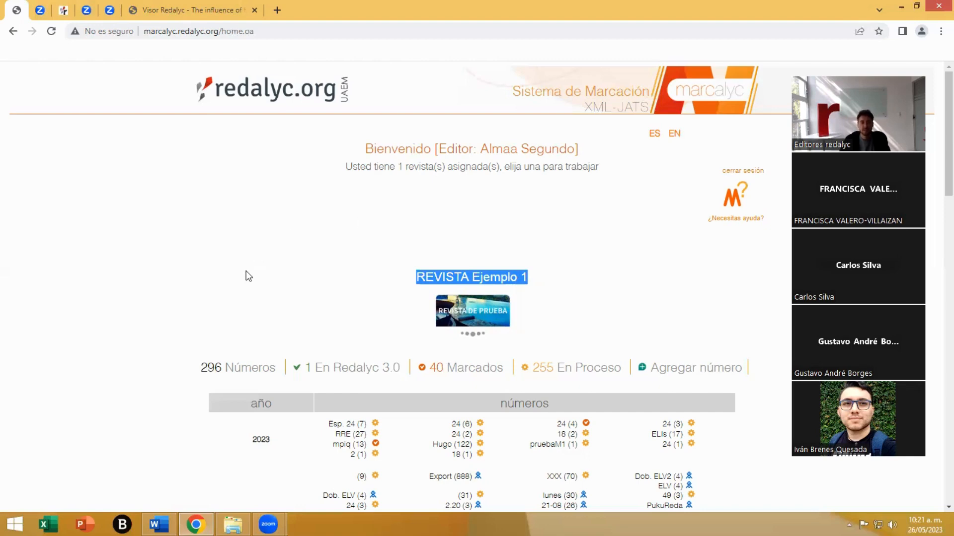
scroll(246, 271, down, 4)
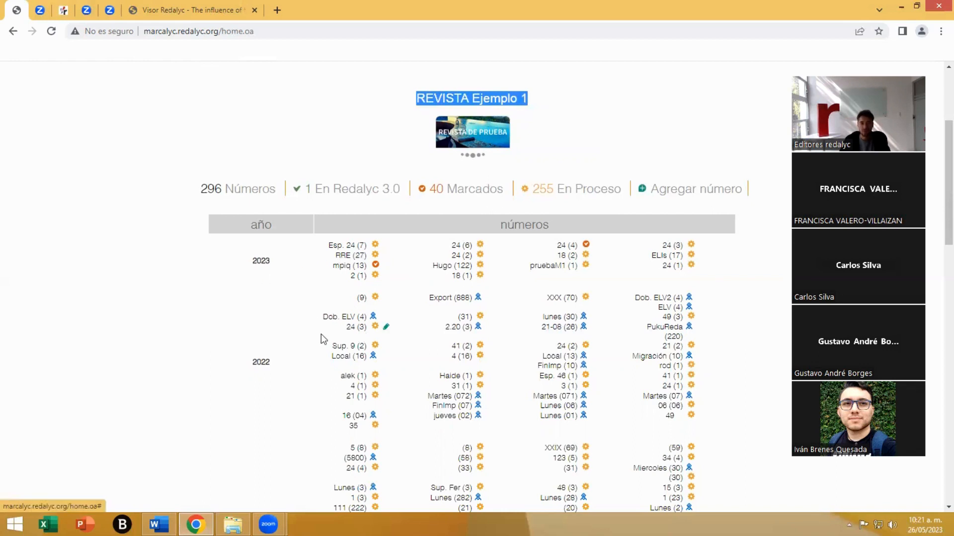
scroll(244, 365, down, 3)
scroll(250, 366, down, 7)
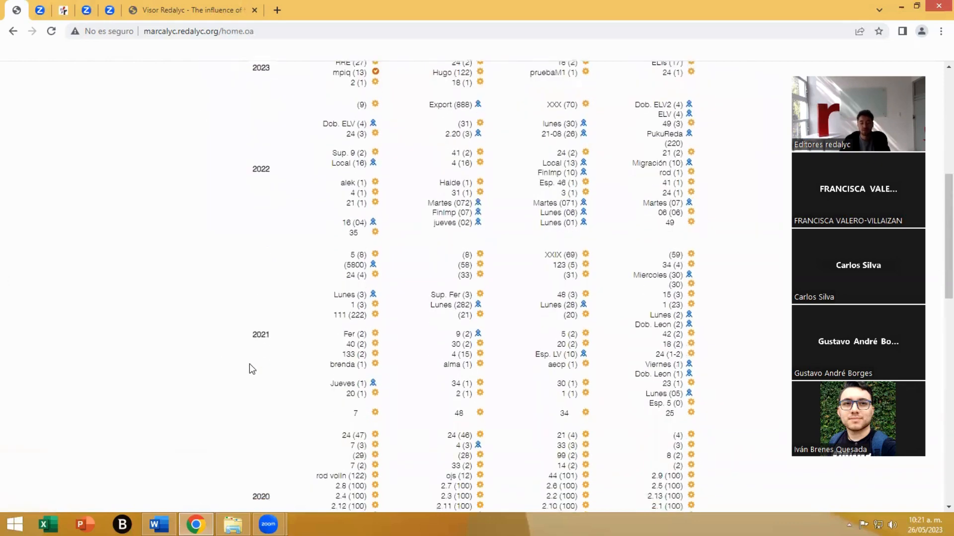
scroll(249, 365, down, 2)
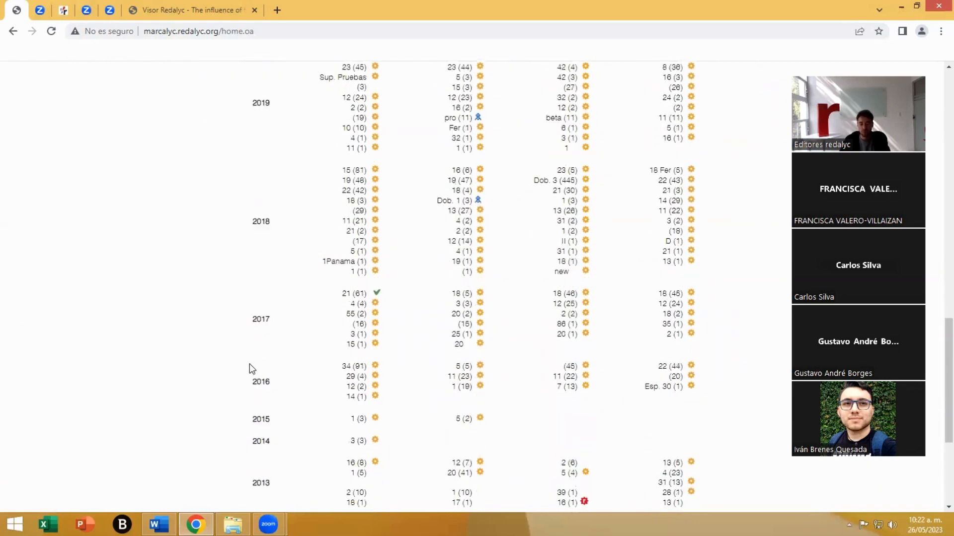
scroll(249, 367, down, 4)
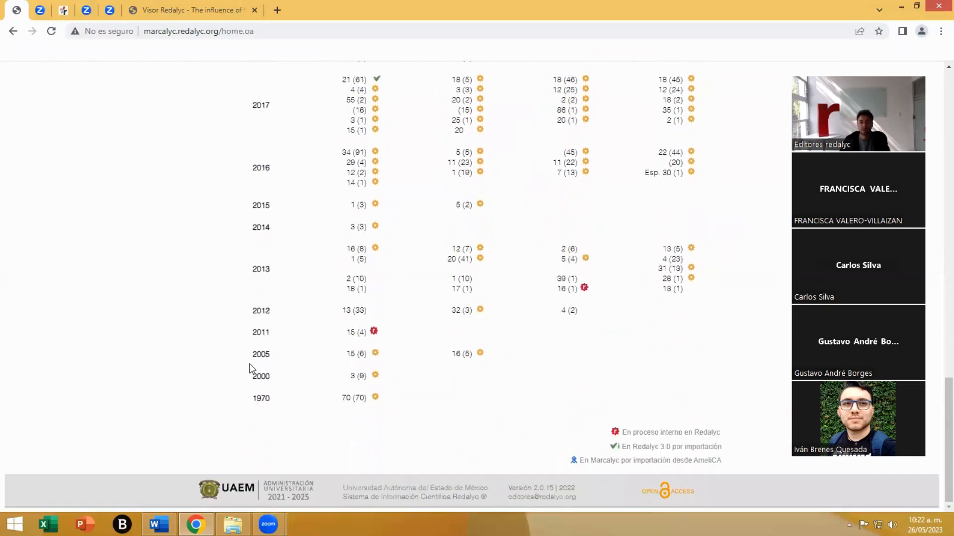
scroll(250, 369, up, 8)
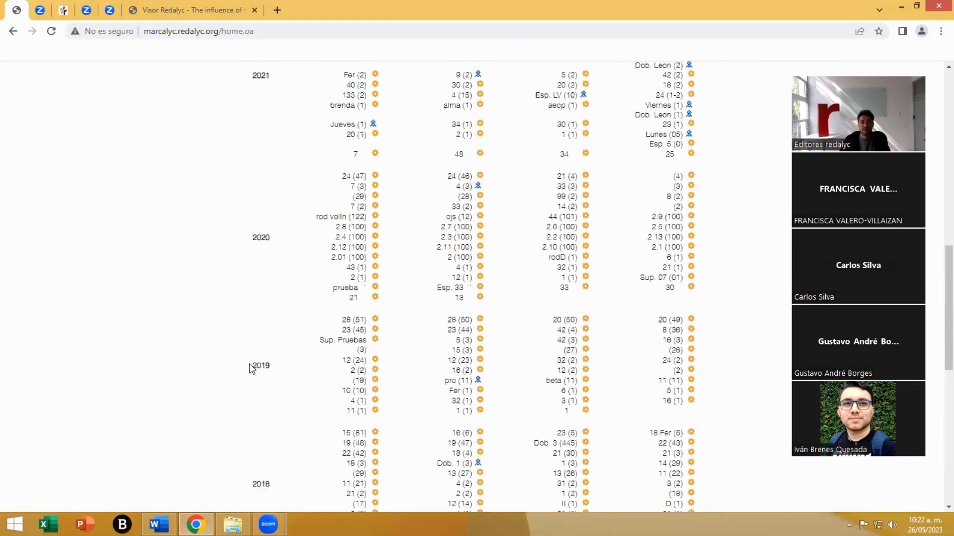
scroll(250, 368, up, 2)
scroll(249, 367, up, 3)
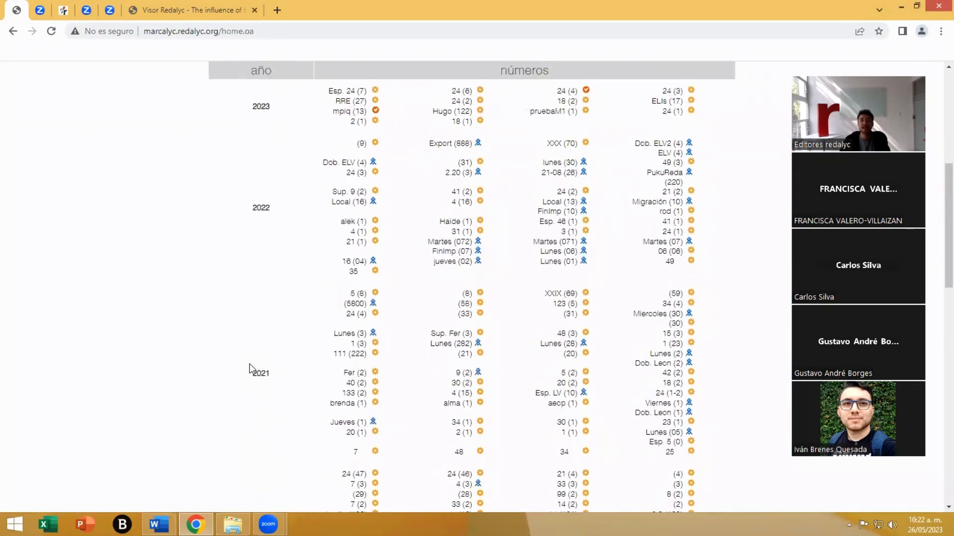
scroll(250, 369, up, 3)
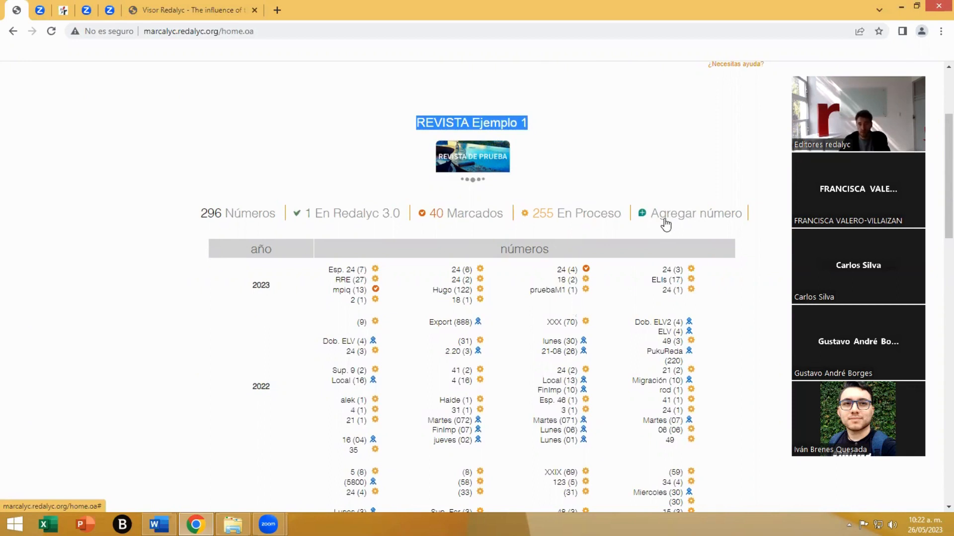
- Examine the journal's issue status categories En Proceso, Marcados, En Redalyc 3.0 and Números, and the session and help links
drag(621, 213, 538, 221)
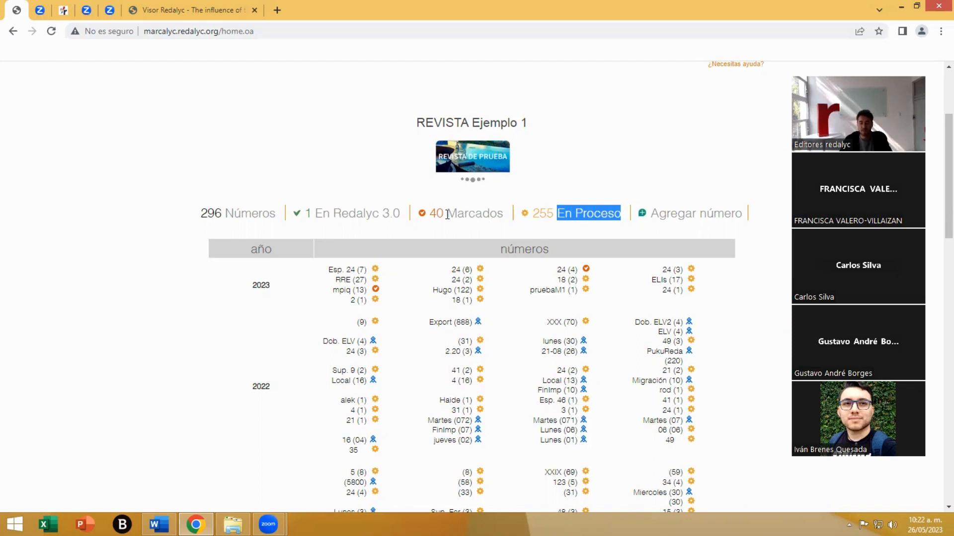
drag(447, 213, 503, 214)
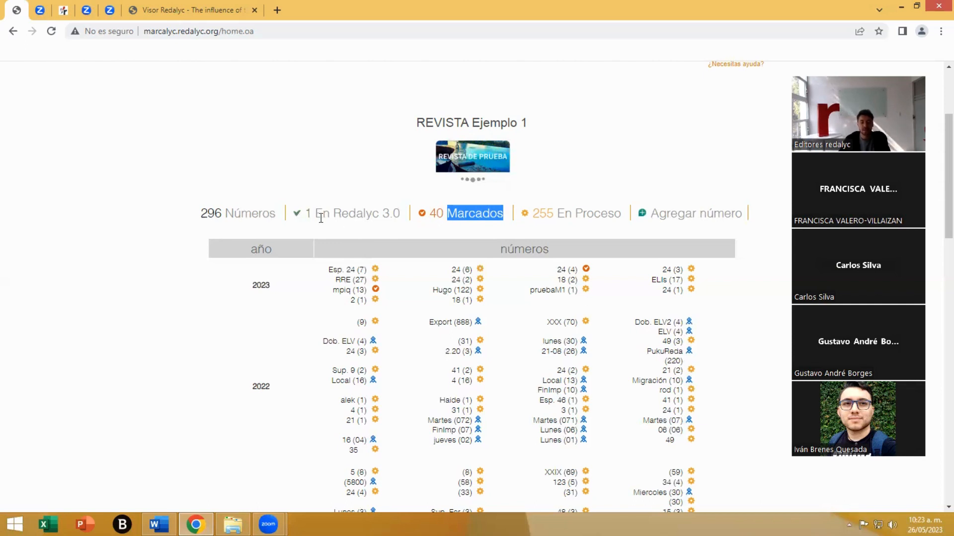
drag(316, 214, 403, 213)
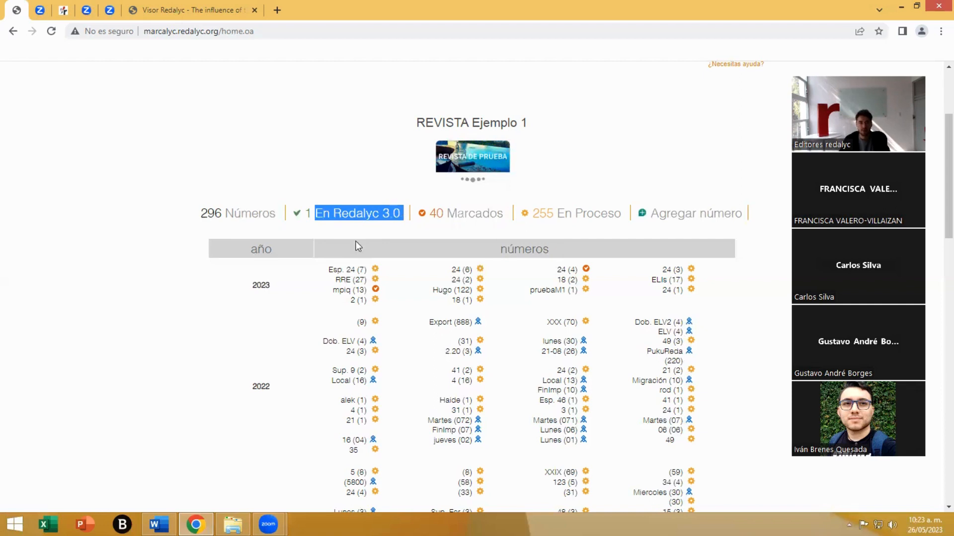
drag(274, 216, 198, 219)
click(291, 232)
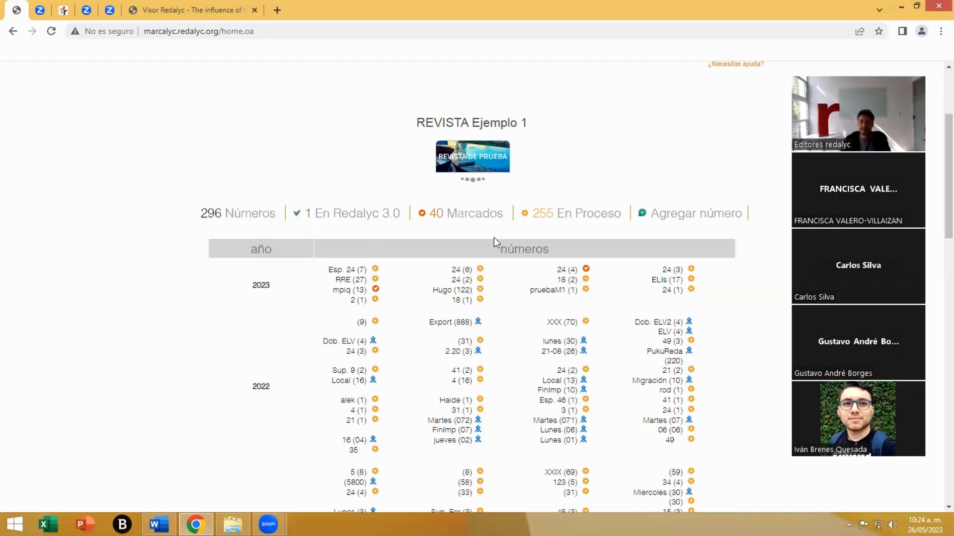
drag(557, 216, 621, 211)
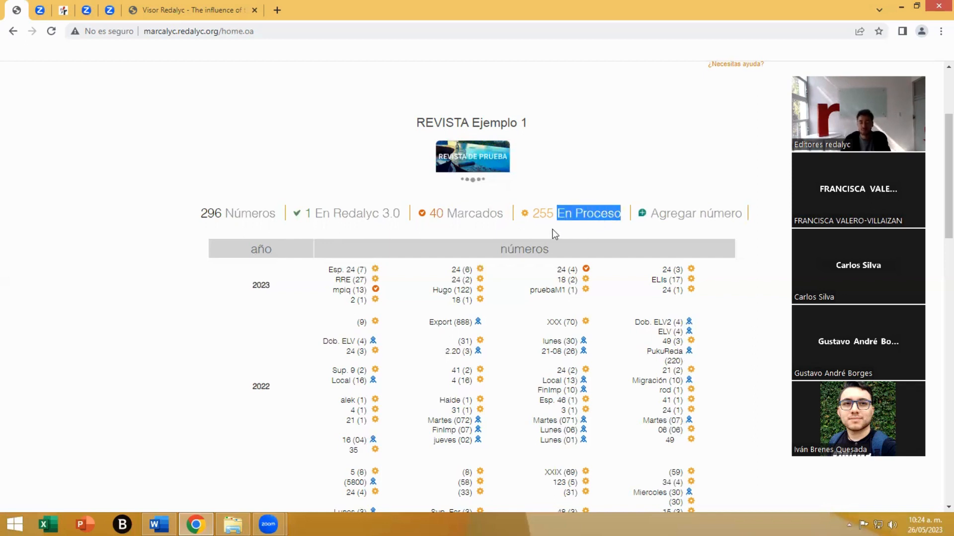
click(494, 215)
drag(503, 214, 437, 214)
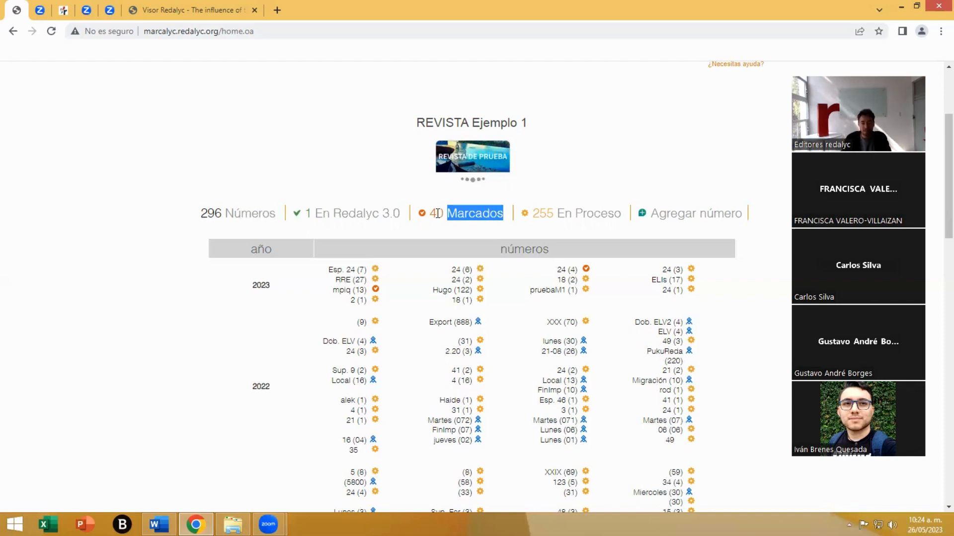
double_click(320, 213)
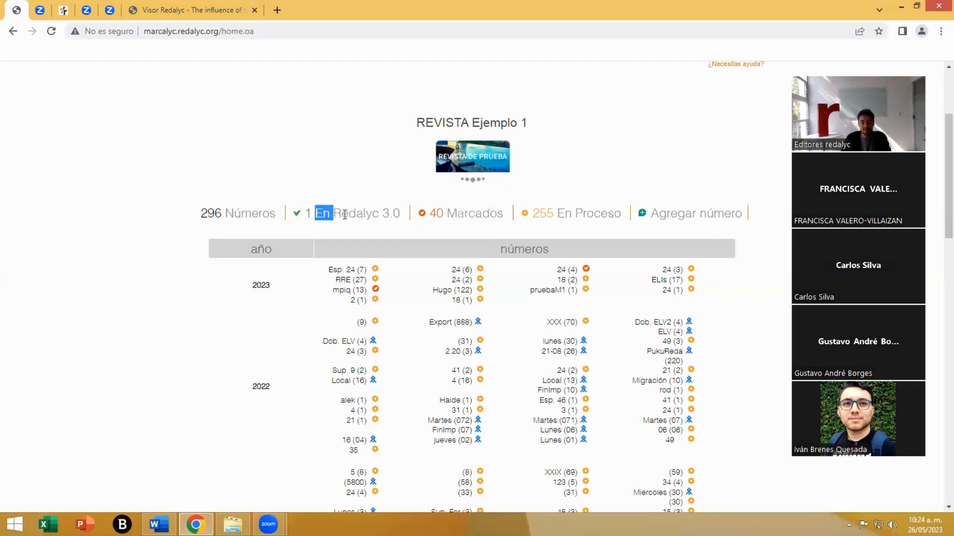
drag(345, 215, 376, 229)
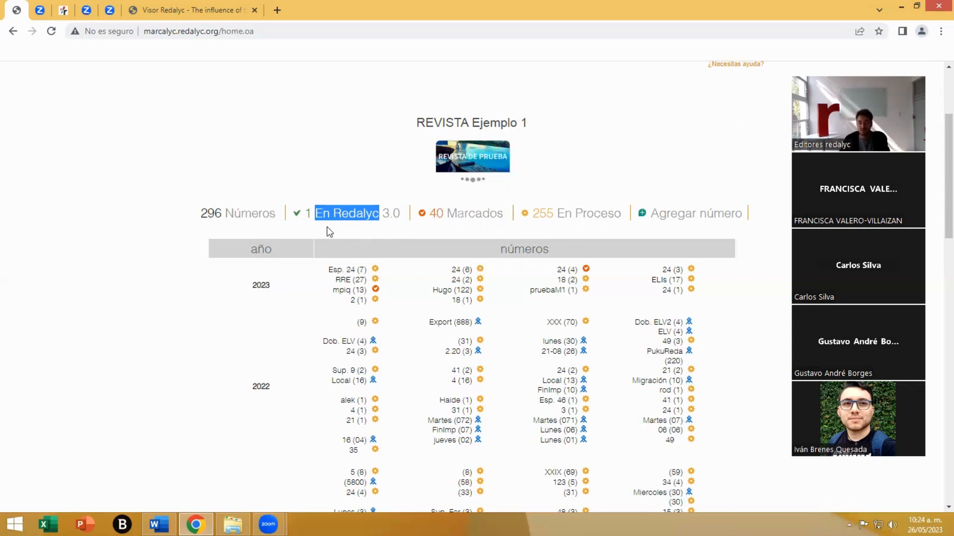
scroll(586, 251, up, 1)
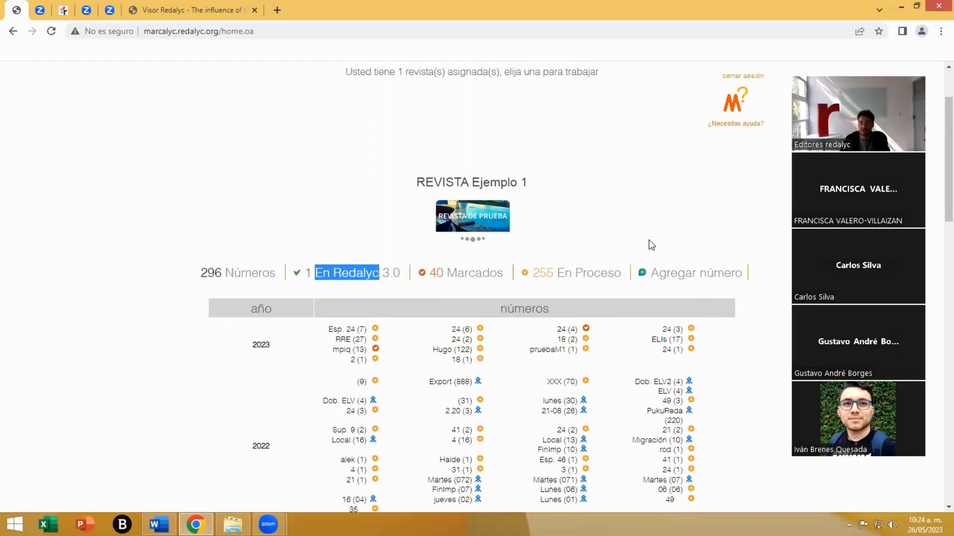
scroll(650, 241, up, 1)
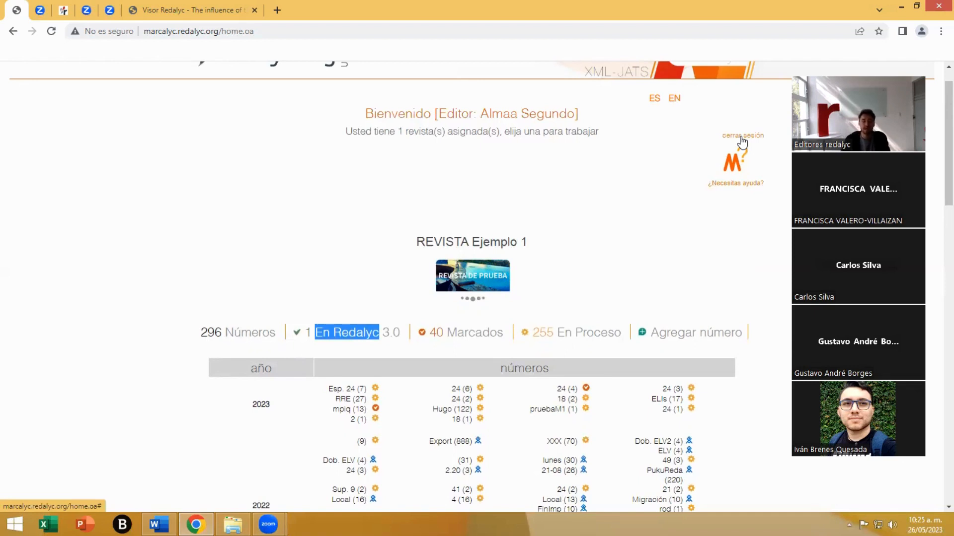
click(552, 58)
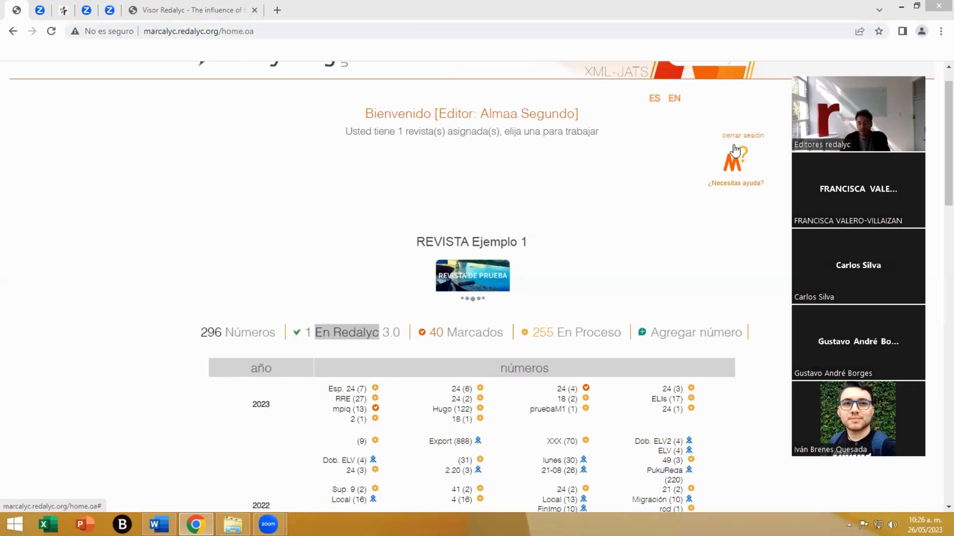
- Start adding a new issue to REVISTA Ejemplo 1 with volume 18 and number 3
click(696, 244)
scroll(695, 240, down, 2)
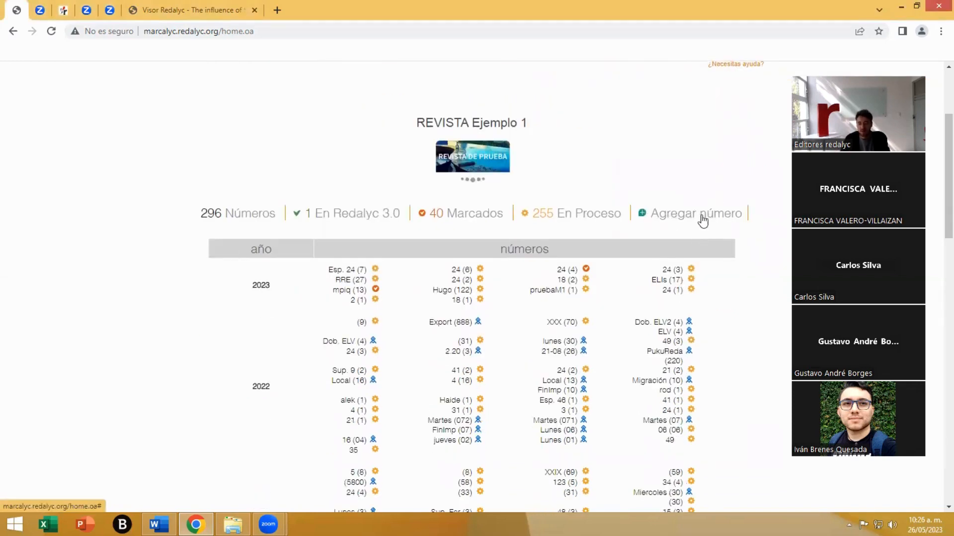
click(682, 219)
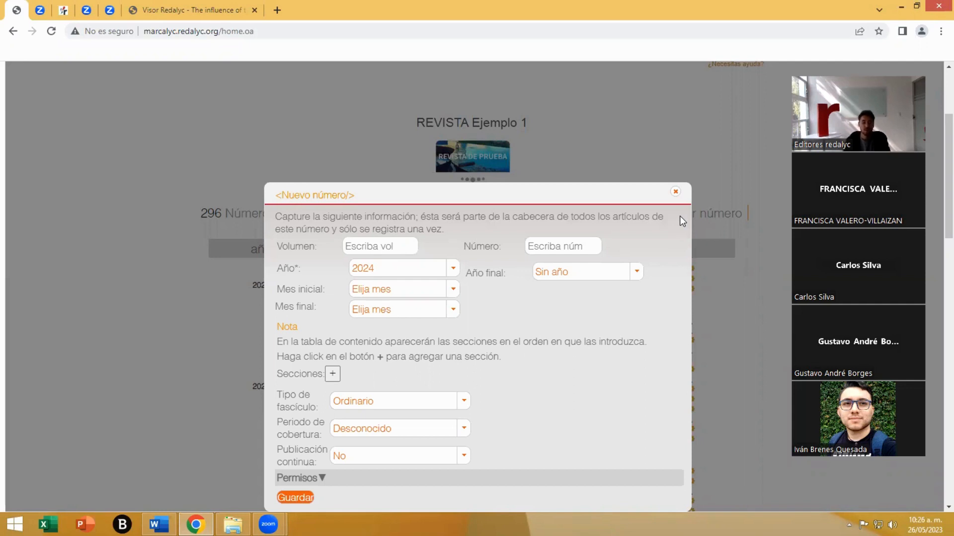
click(404, 245)
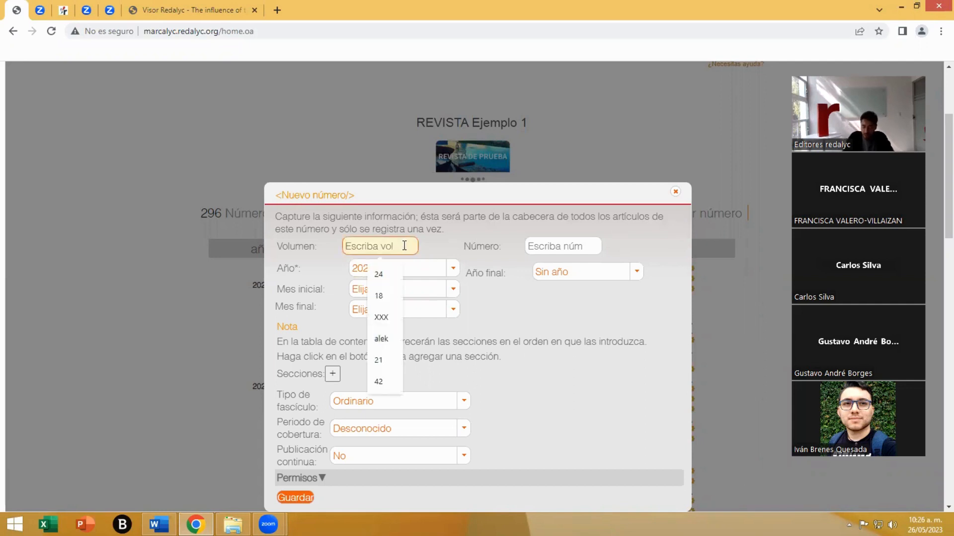
text(18)
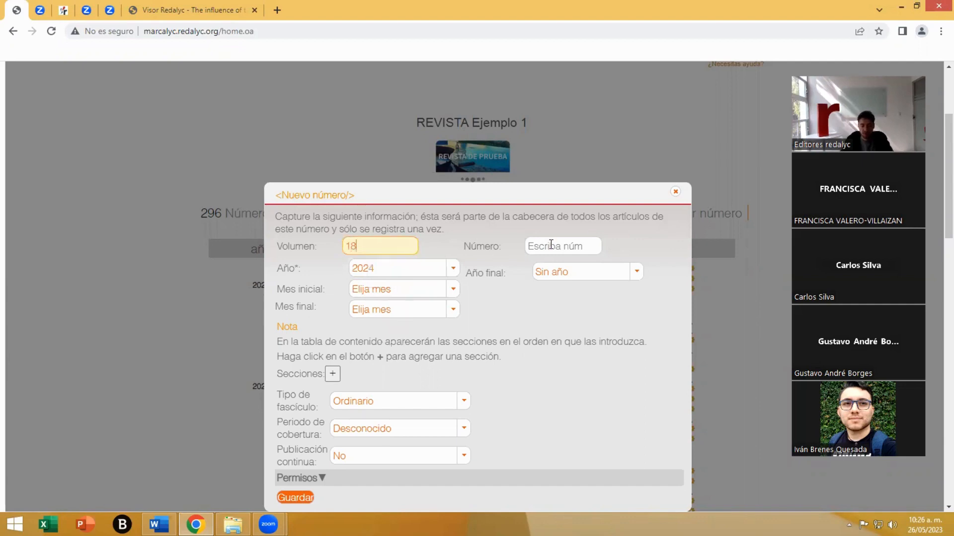
click(551, 245)
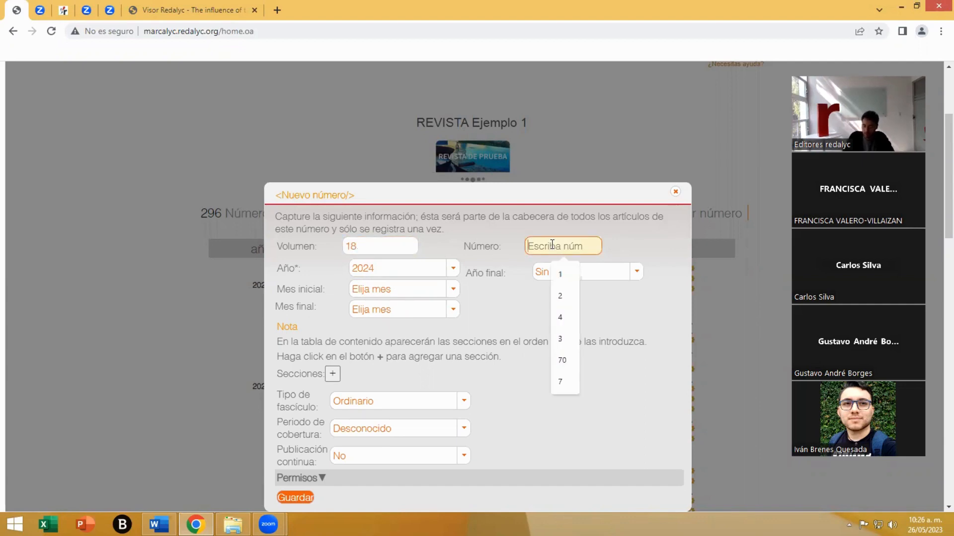
text(3)
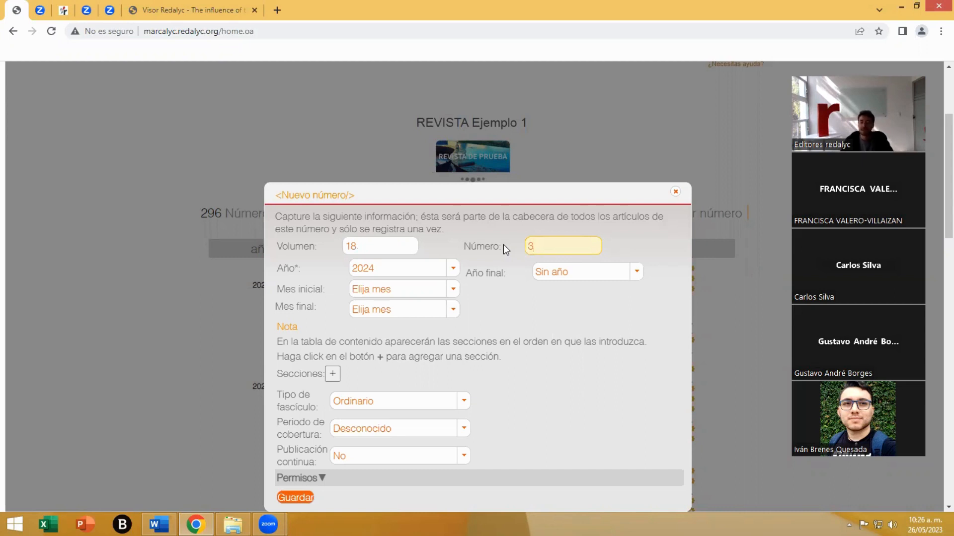
- Set the new issue's year to 2023 and look at the final year options
click(457, 270)
click(457, 270)
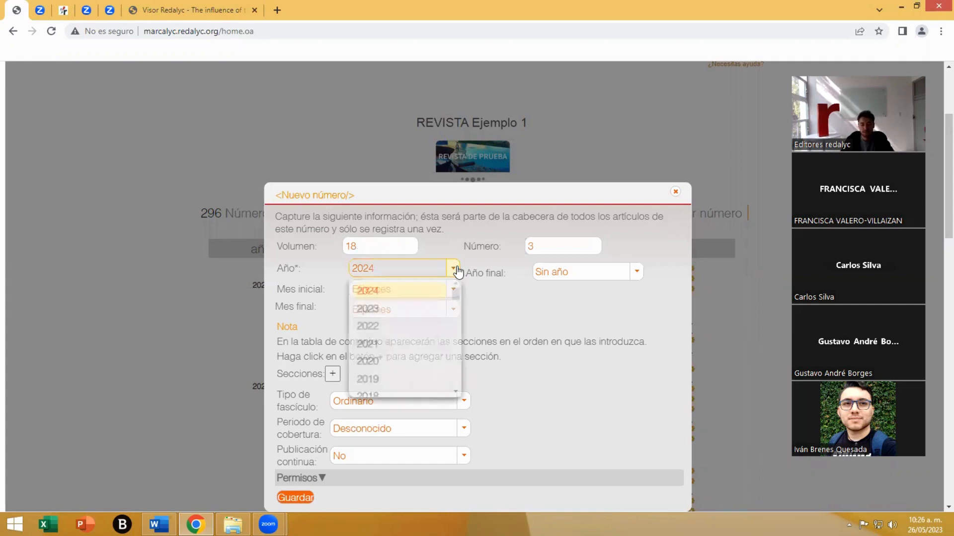
click(379, 311)
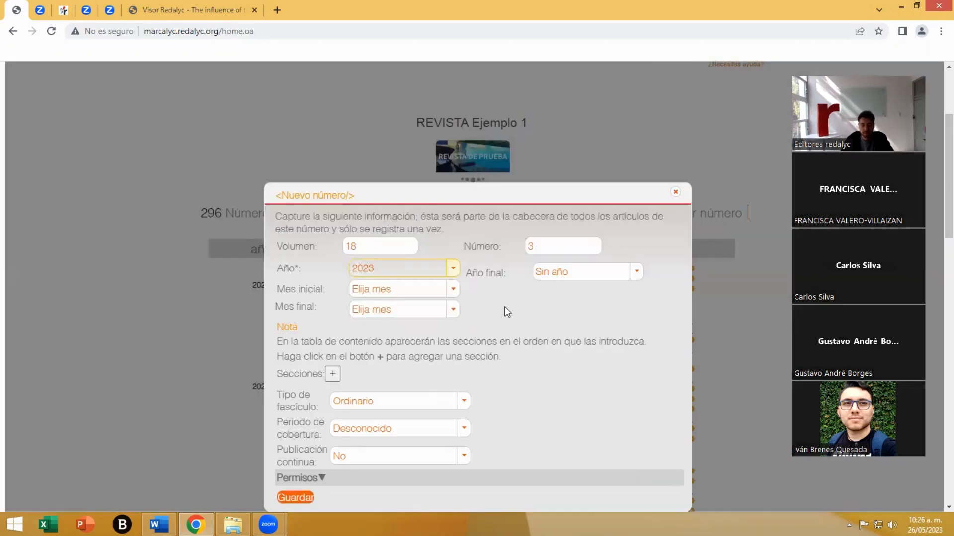
click(629, 277)
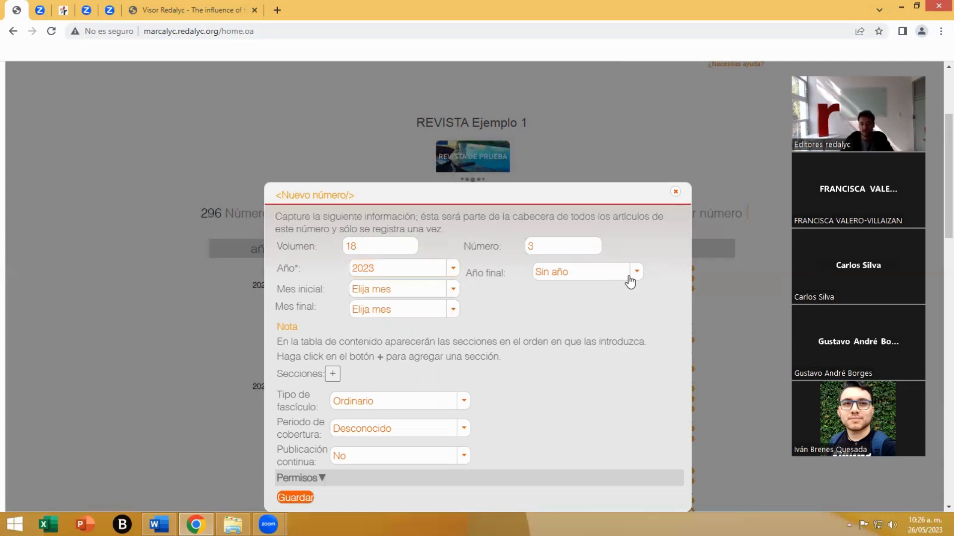
click(630, 280)
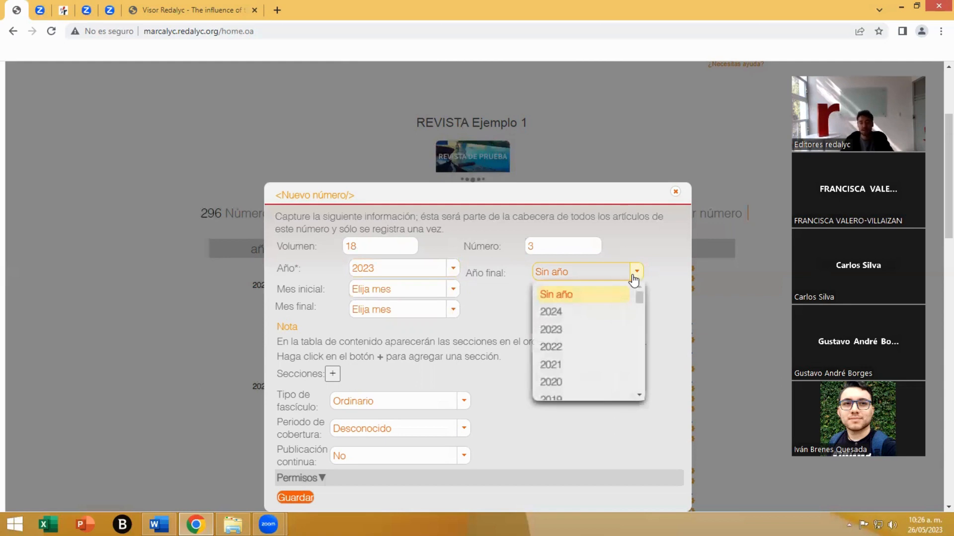
click(634, 279)
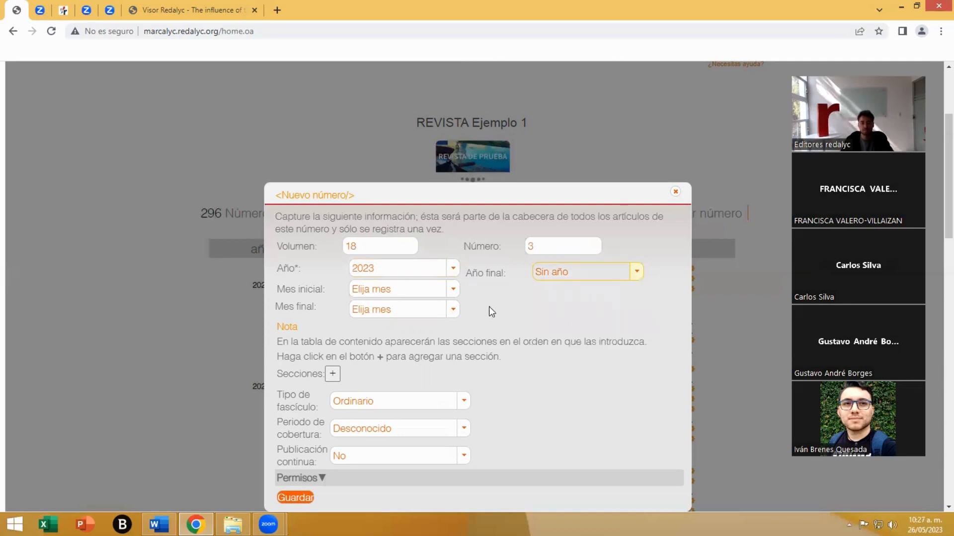
- Set the new issue's initial month to Enero and its final month to Junio
click(453, 295)
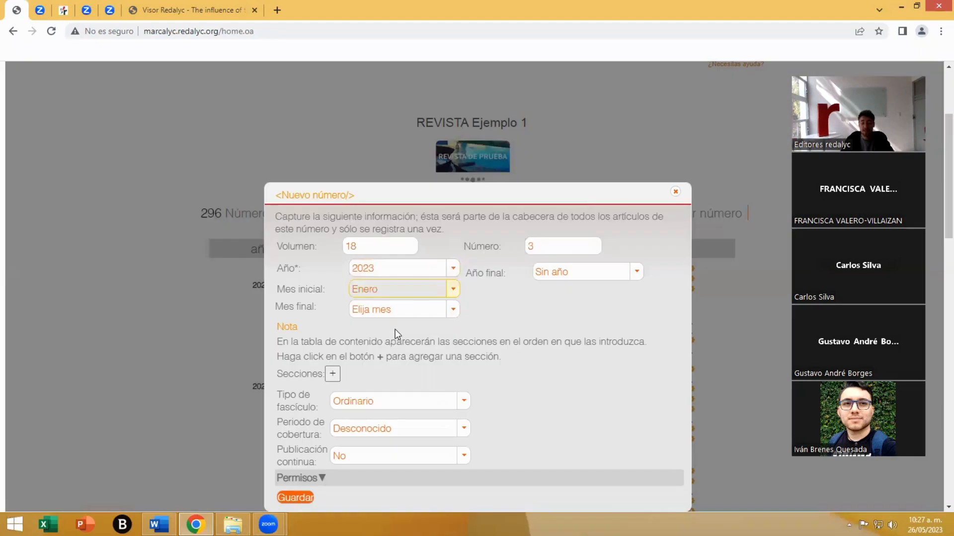
click(453, 309)
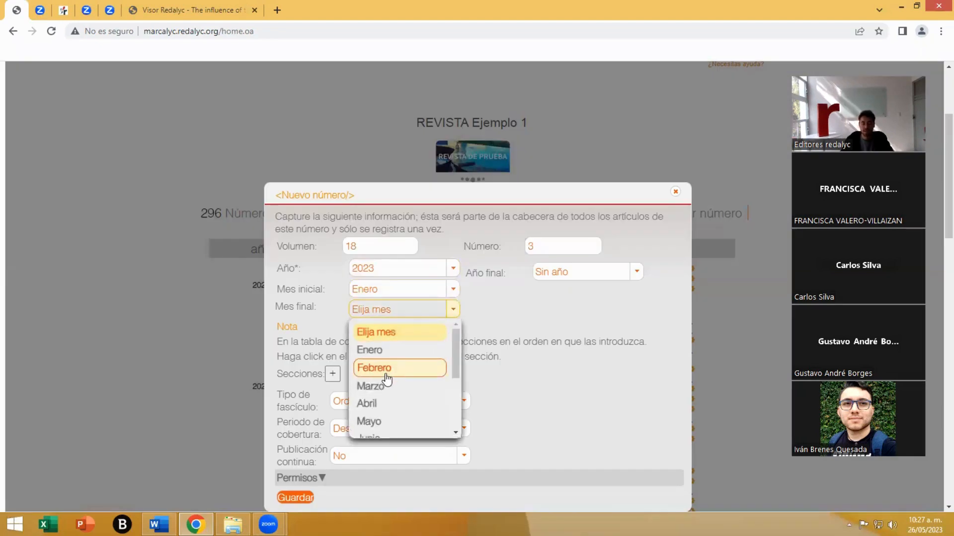
scroll(386, 379, down, 1)
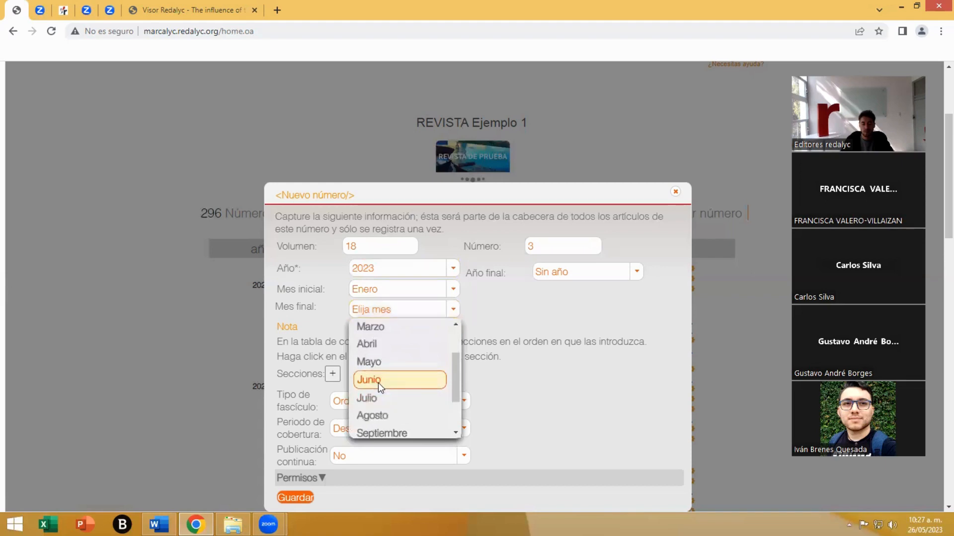
click(378, 382)
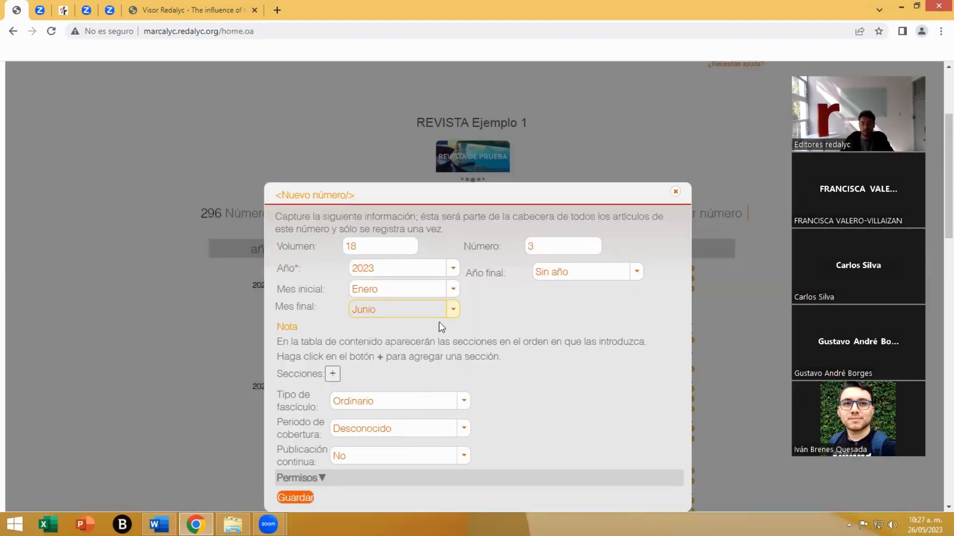
- Set the new issue's initial month to Julio and its final month to Diciembre
click(453, 293)
scroll(402, 351, down, 2)
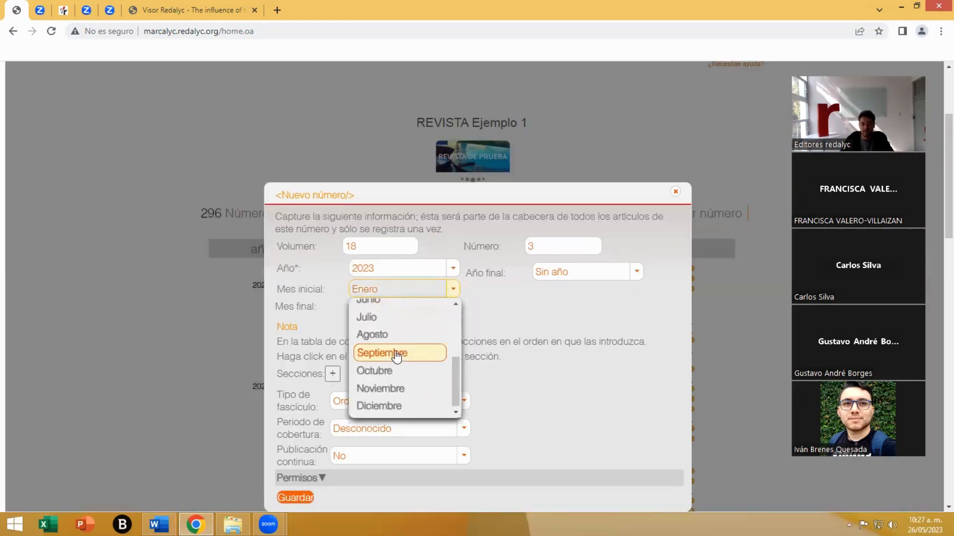
click(382, 319)
click(430, 317)
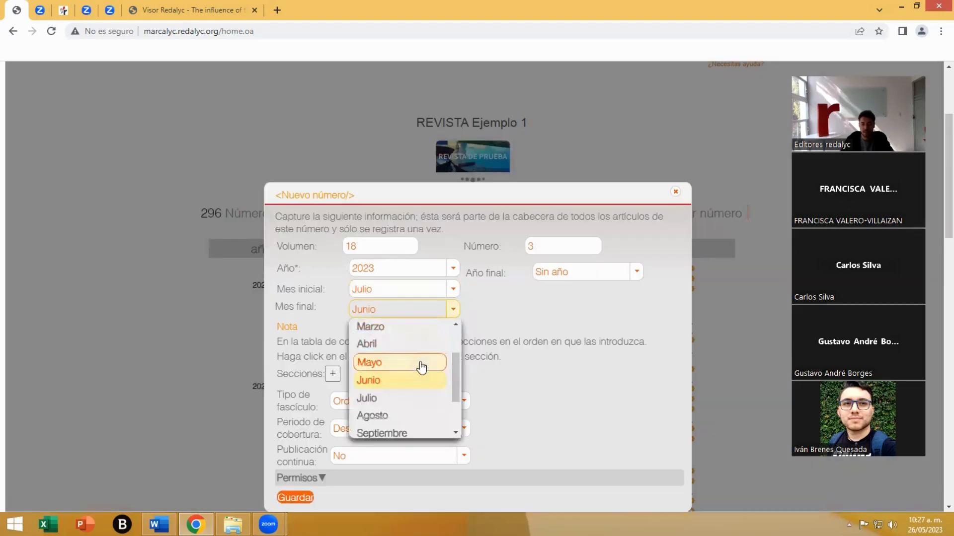
scroll(425, 378, down, 3)
click(401, 426)
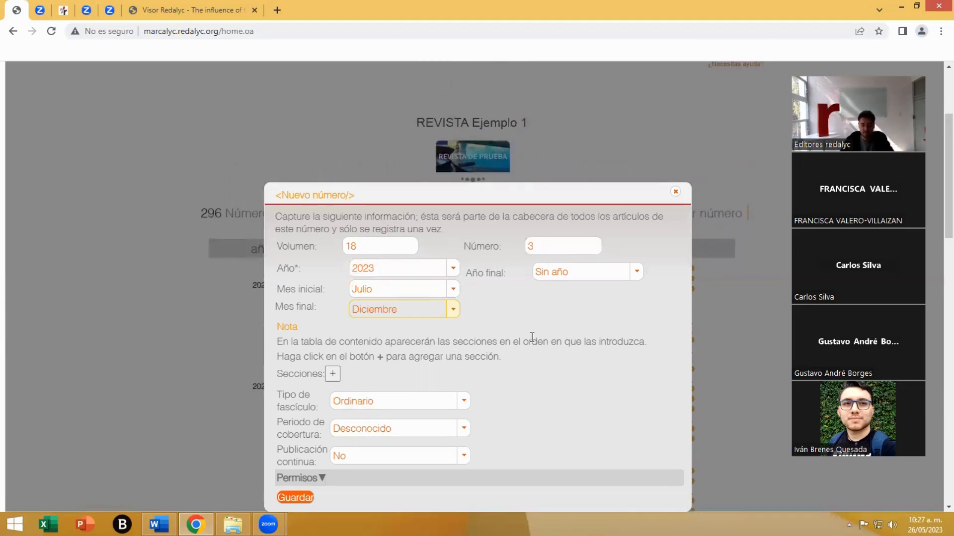
scroll(532, 337, up, 1)
scroll(532, 337, down, 3)
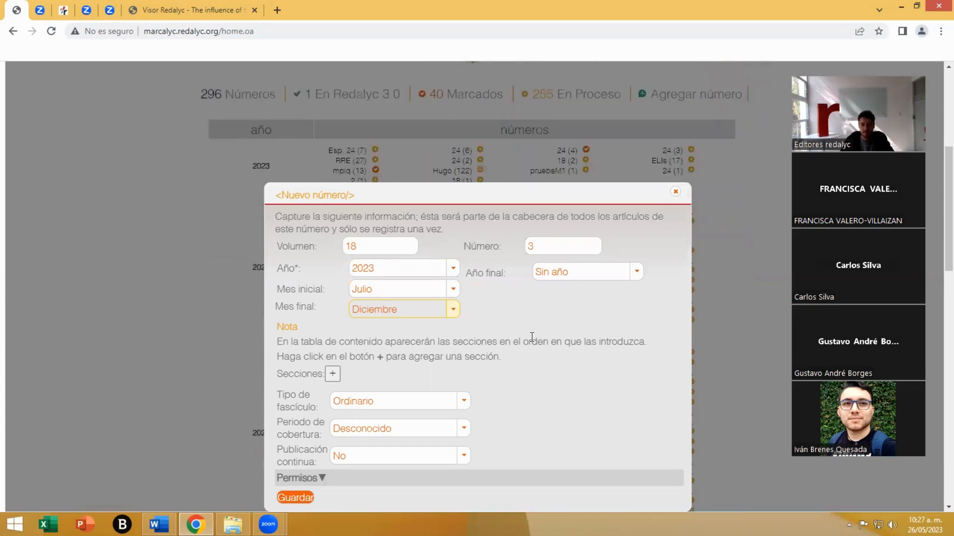
scroll(532, 338, down, 1)
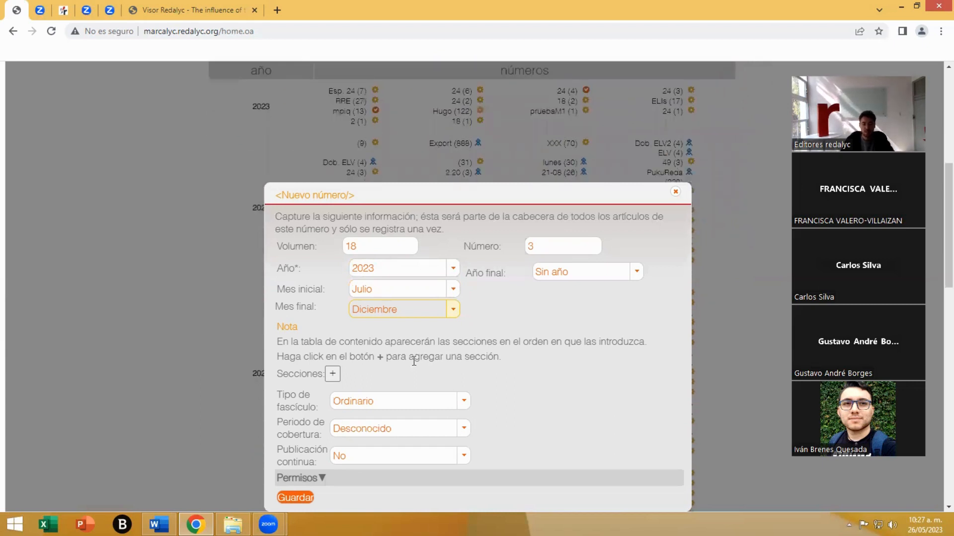
- Add a first section named Editorial to the new issue and confirm it
click(332, 374)
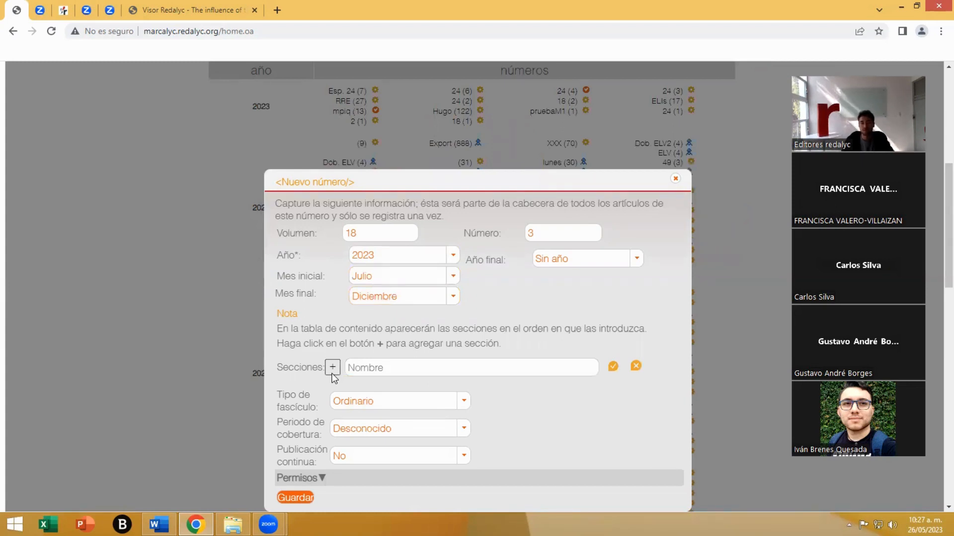
click(417, 368)
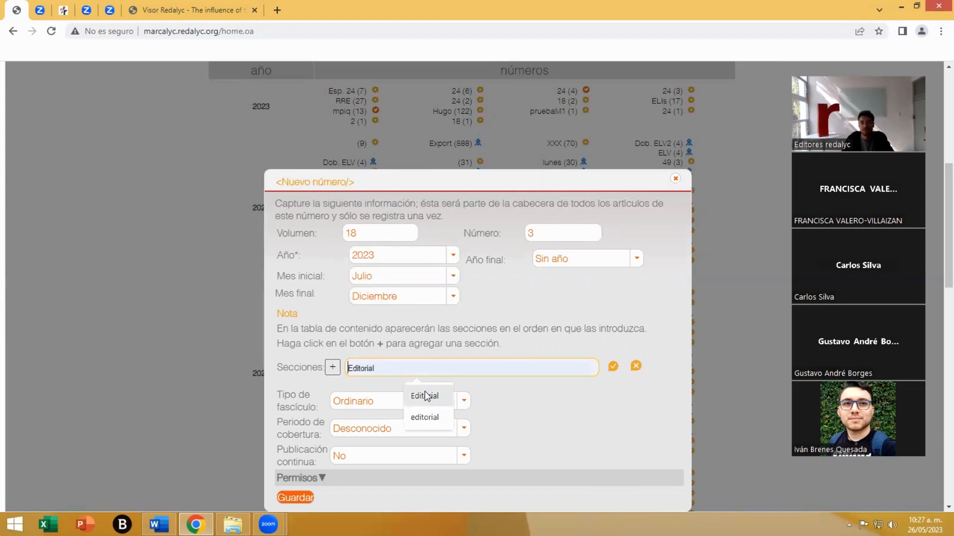
click(425, 396)
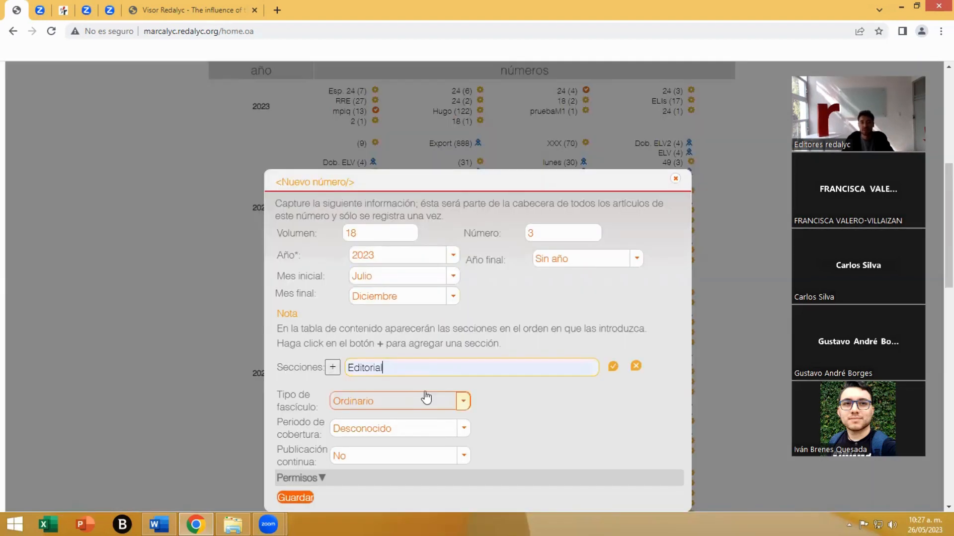
click(614, 369)
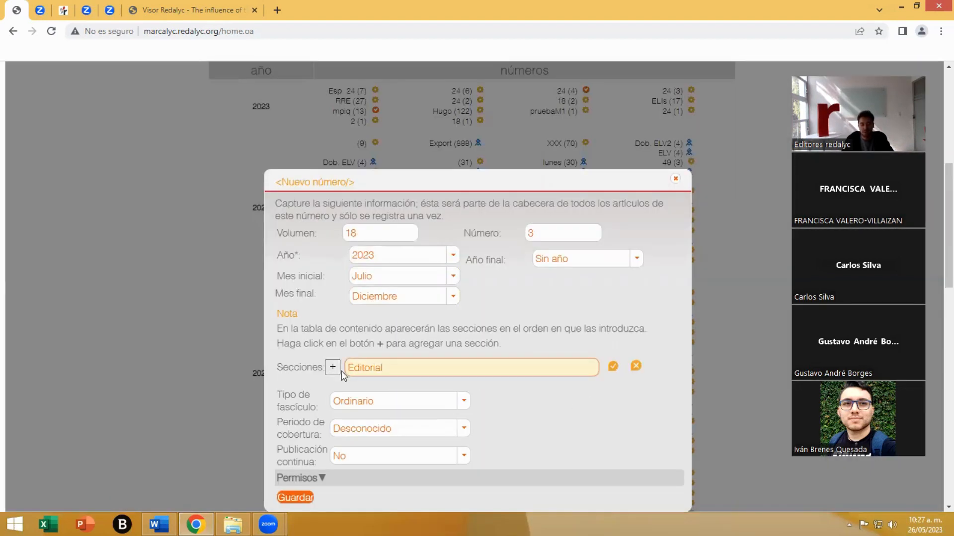
- Add a second section named Artículos Científicos to the issue and confirm it
click(334, 370)
click(364, 369)
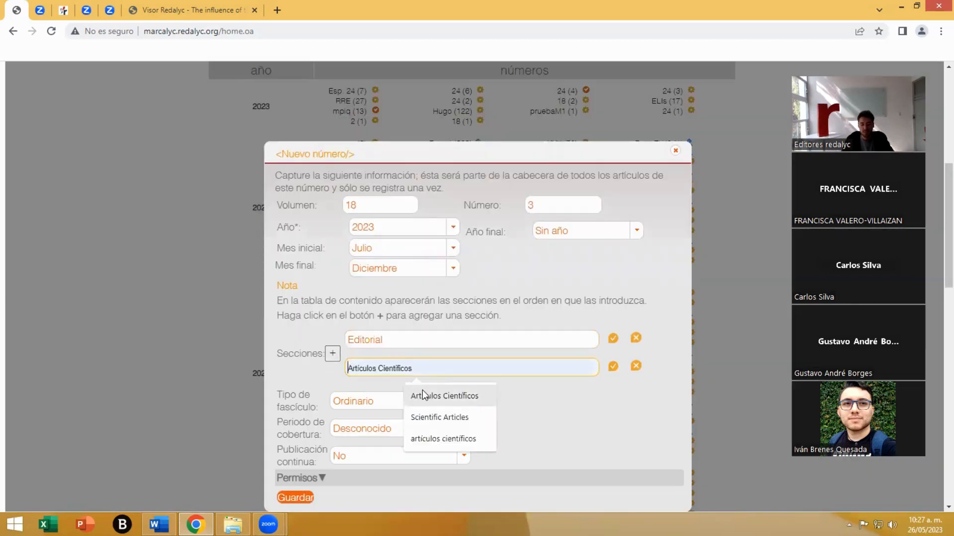
click(422, 396)
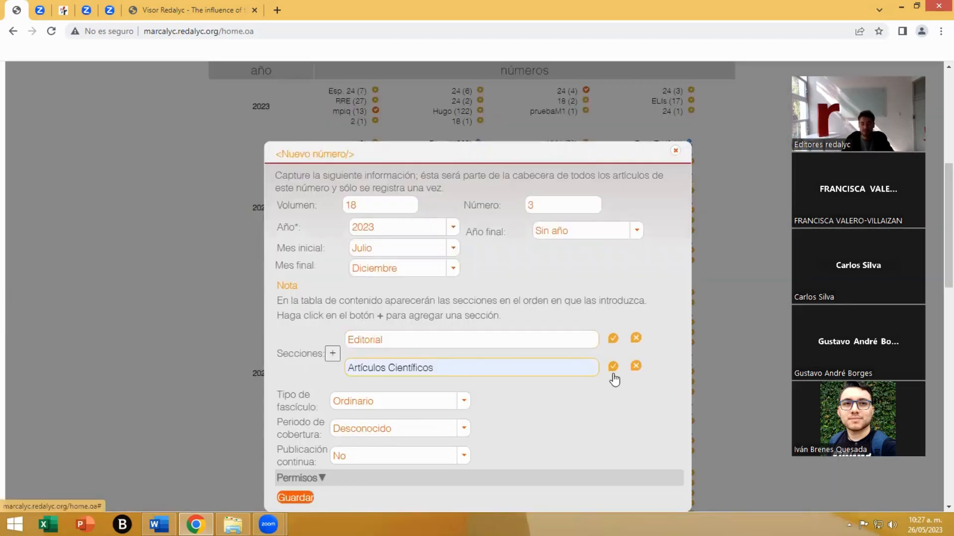
click(613, 366)
- Add a third section named Reseñas after Artículos Científicos and confirm it
click(332, 356)
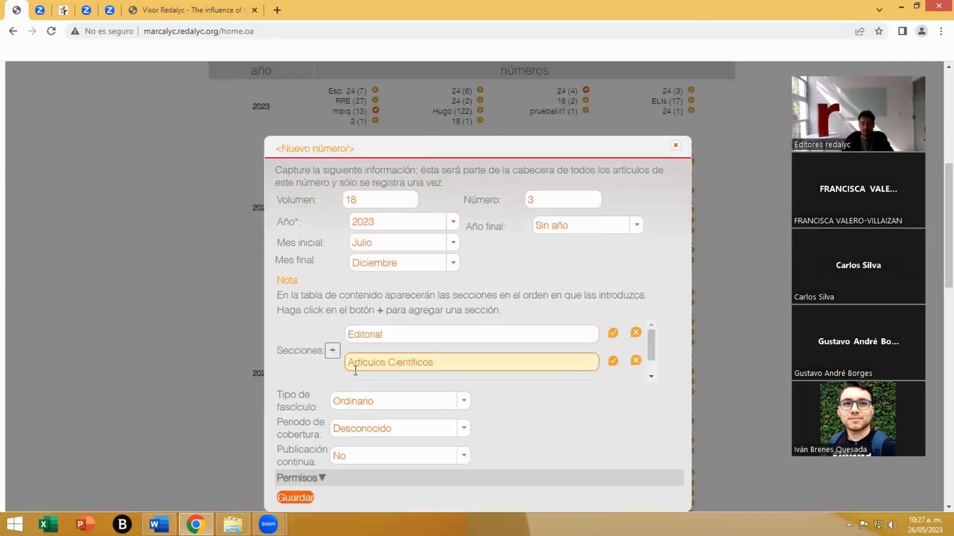
scroll(401, 372, down, 1)
click(403, 371)
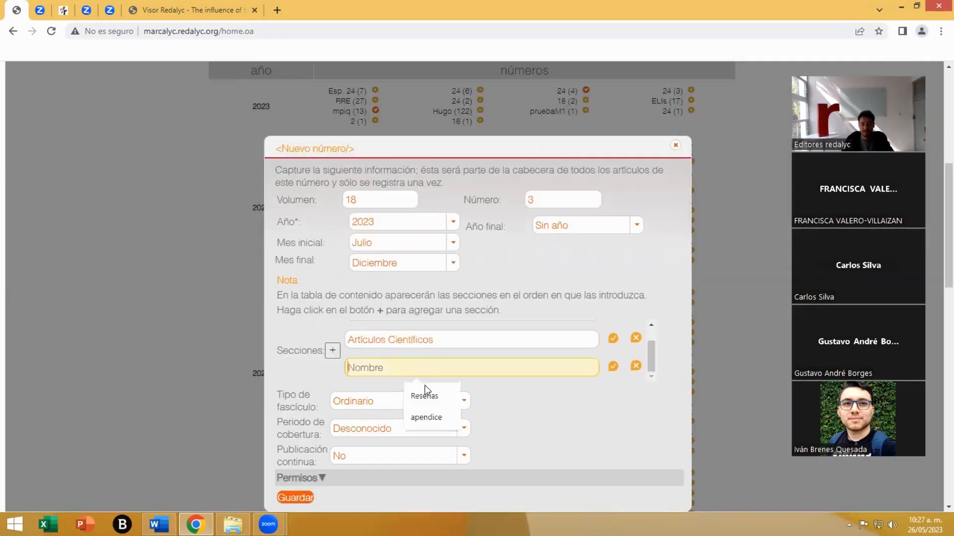
click(429, 393)
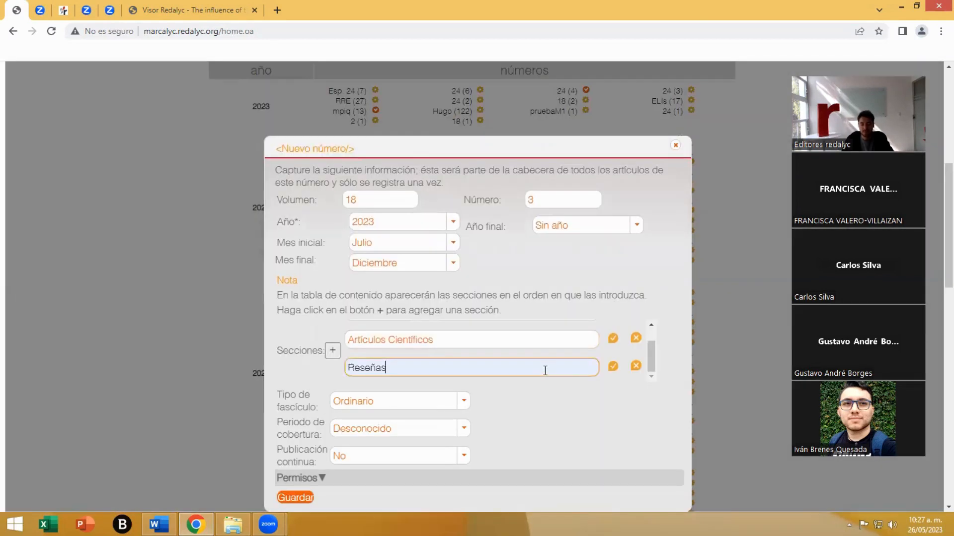
click(612, 367)
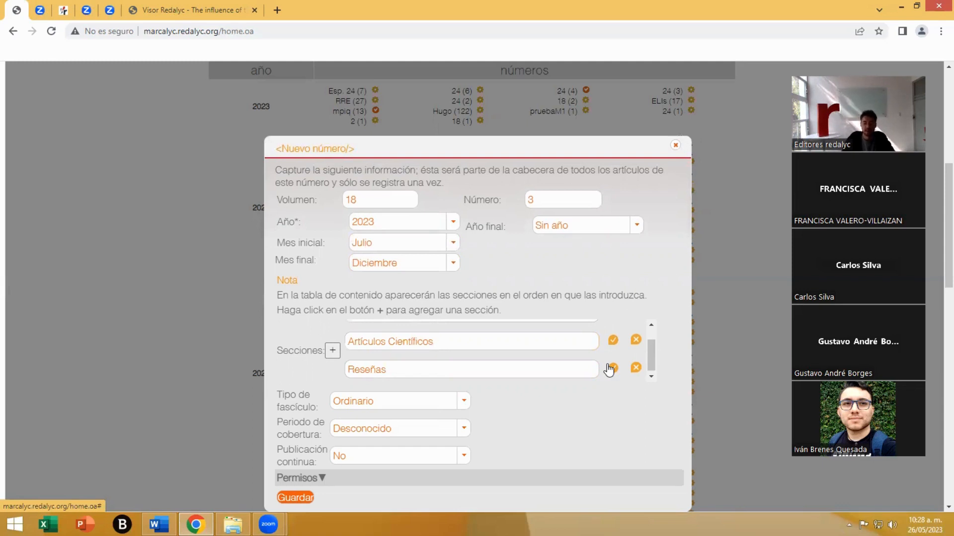
- Remove the Reseñas section from the new issue's section list
scroll(609, 370, up, 1)
scroll(609, 370, down, 1)
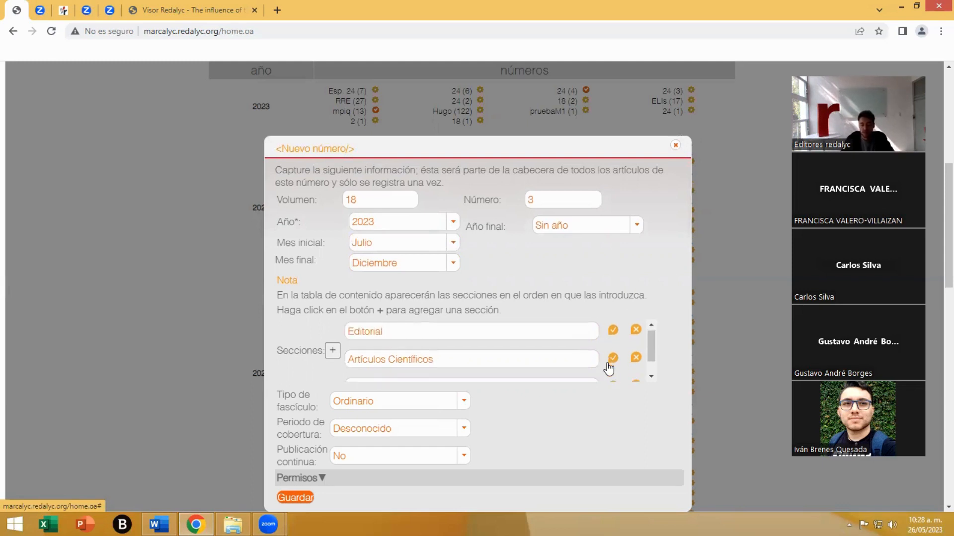
click(636, 367)
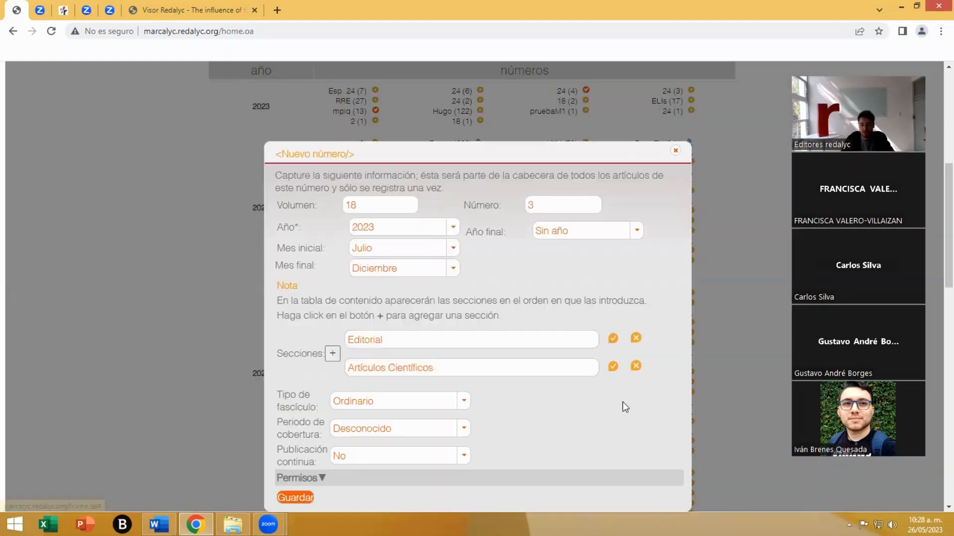
- Review the issue type options, keeping Ordinario, and look through the coverage period options without choosing one
scroll(502, 404, down, 1)
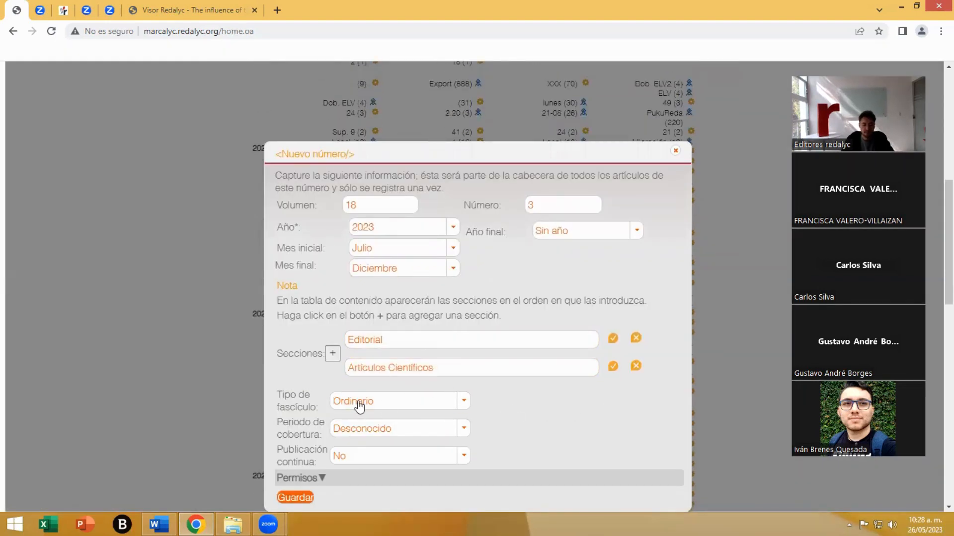
click(397, 407)
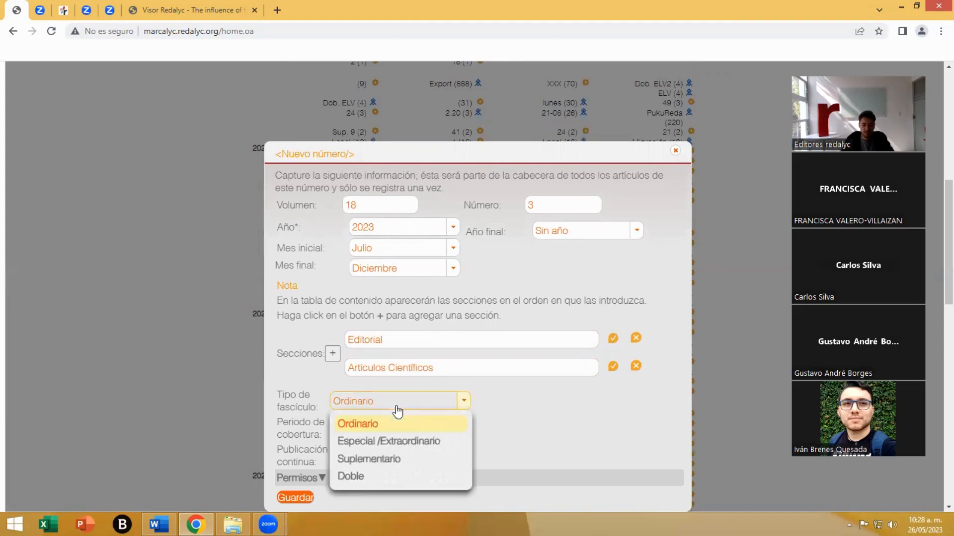
click(370, 430)
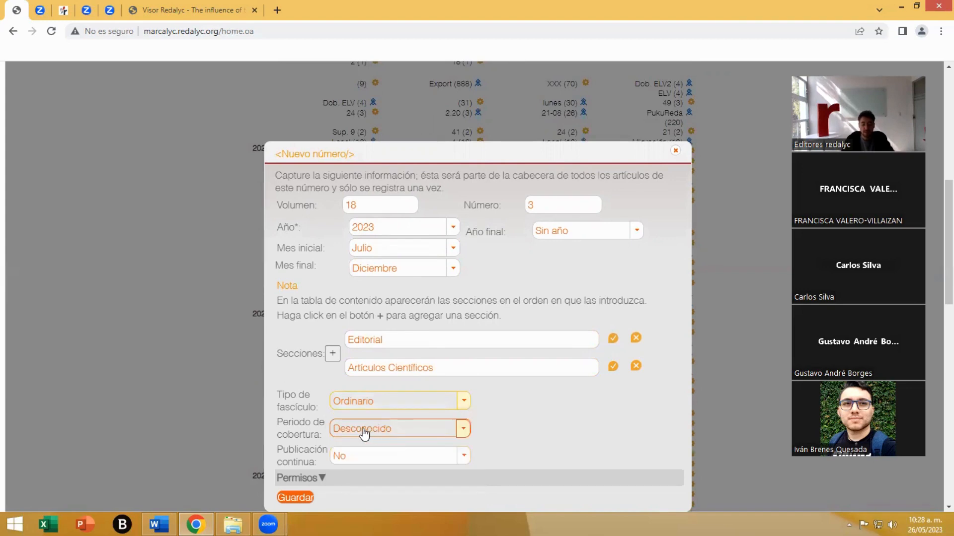
click(364, 432)
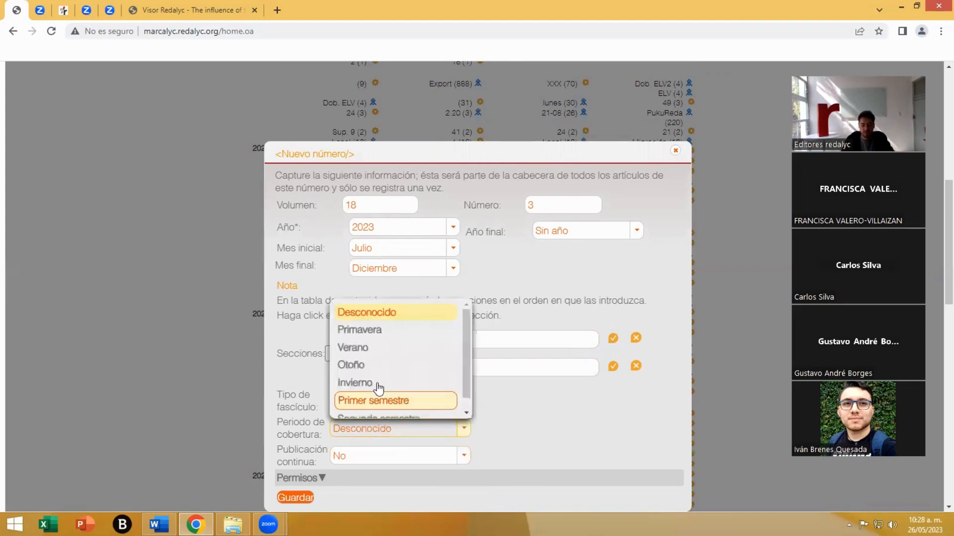
scroll(376, 370, down, 1)
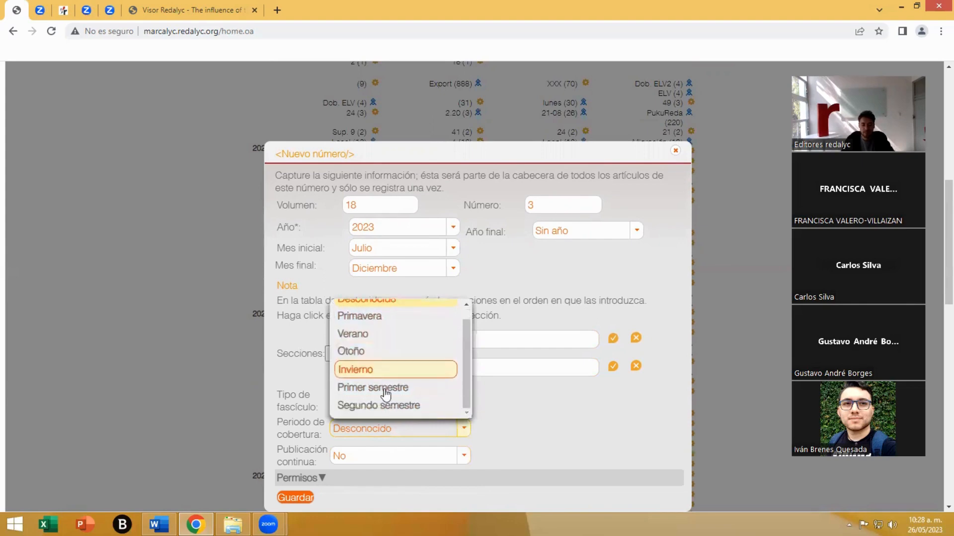
click(526, 431)
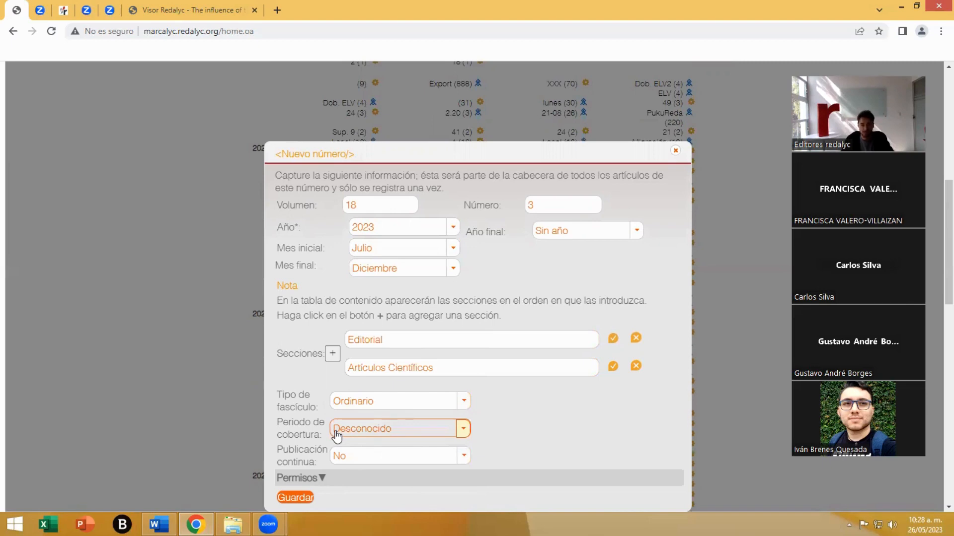
- Switch the issue's continuous publication setting to Sí and back to No
click(365, 461)
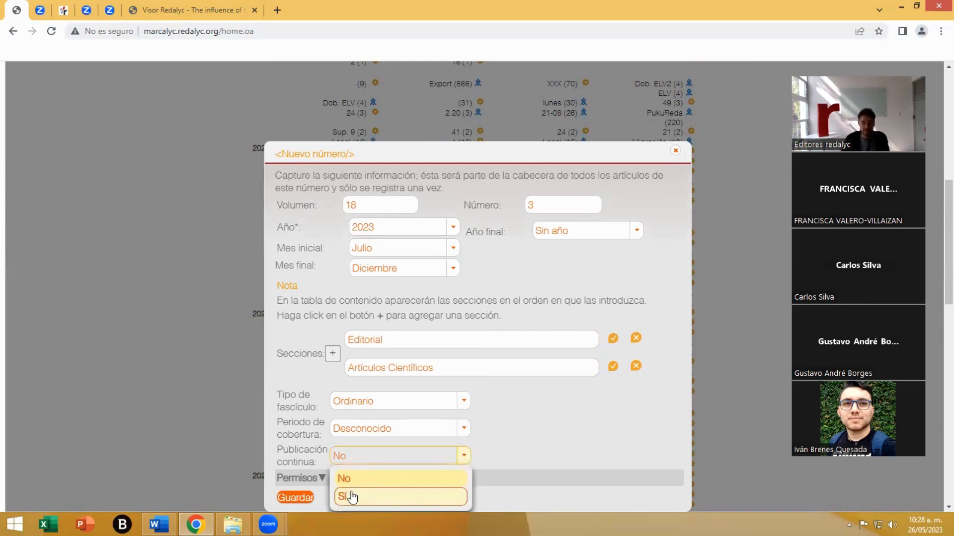
click(350, 496)
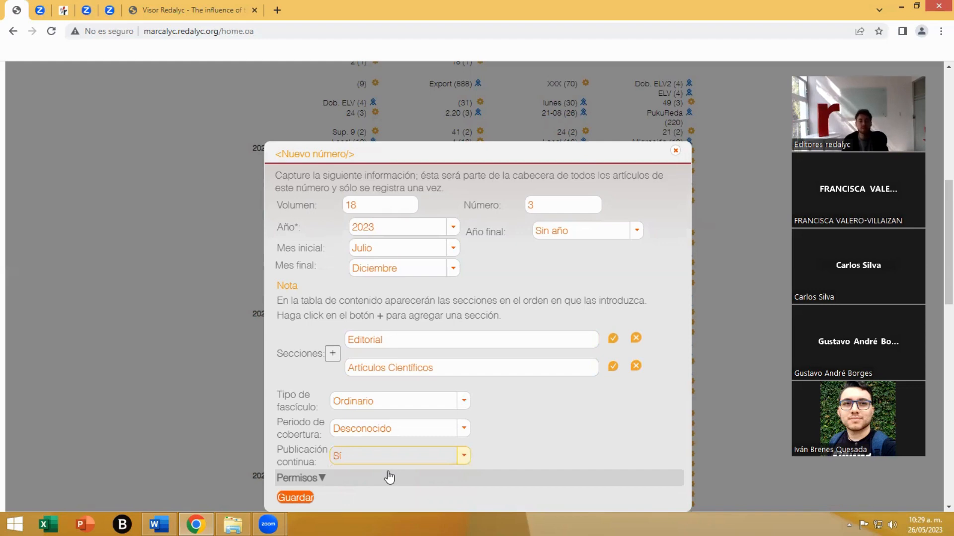
click(338, 455)
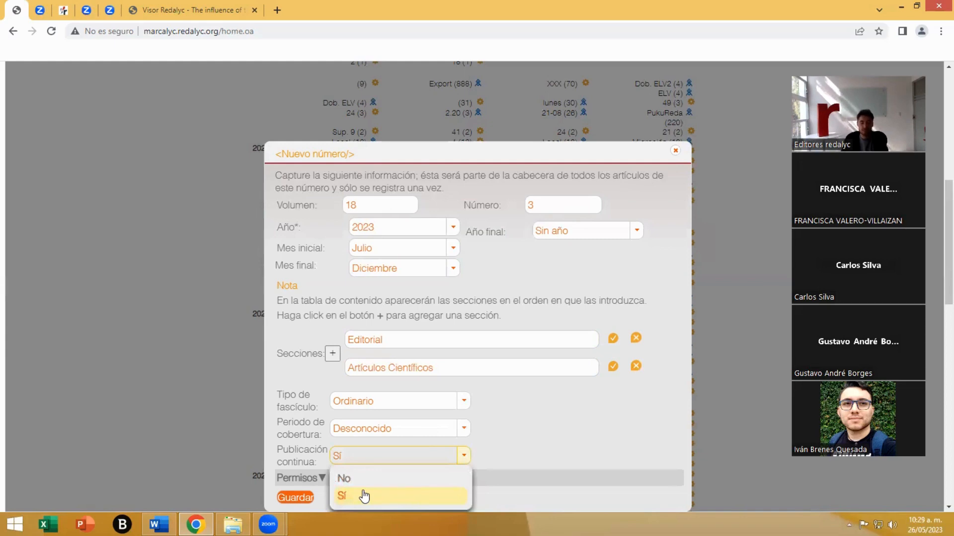
click(365, 474)
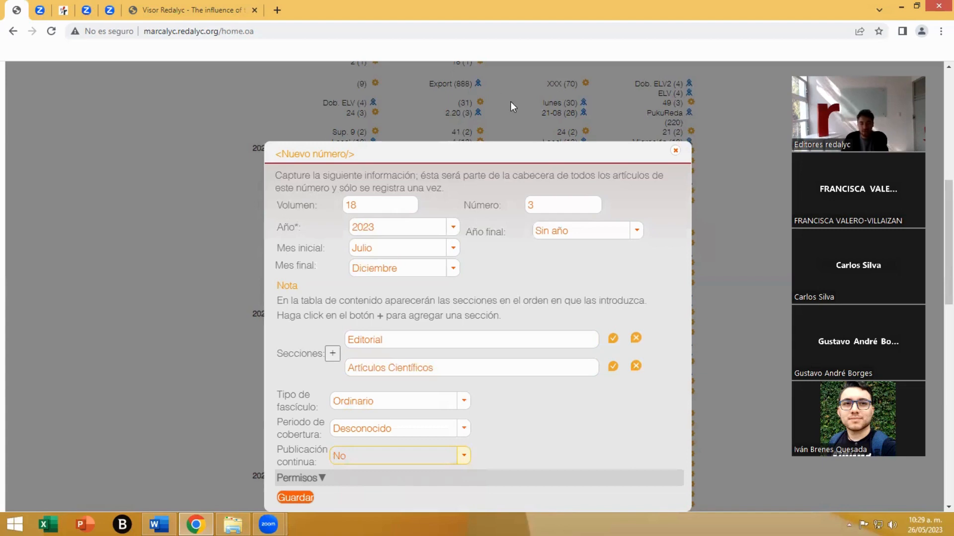
click(459, 456)
click(502, 461)
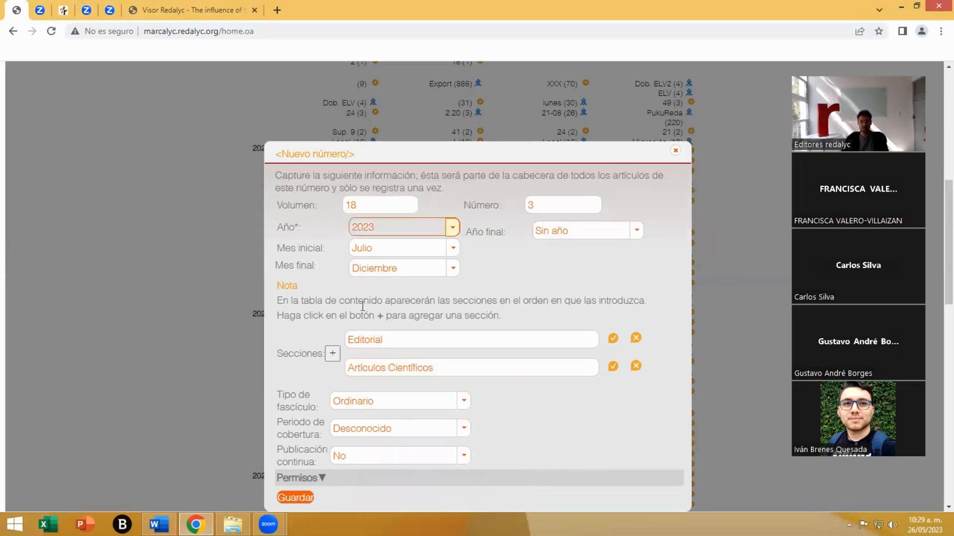
- Expand the issue's permissions and set the Creative Commons licence to Atribución (CC BY) 3.0
click(306, 481)
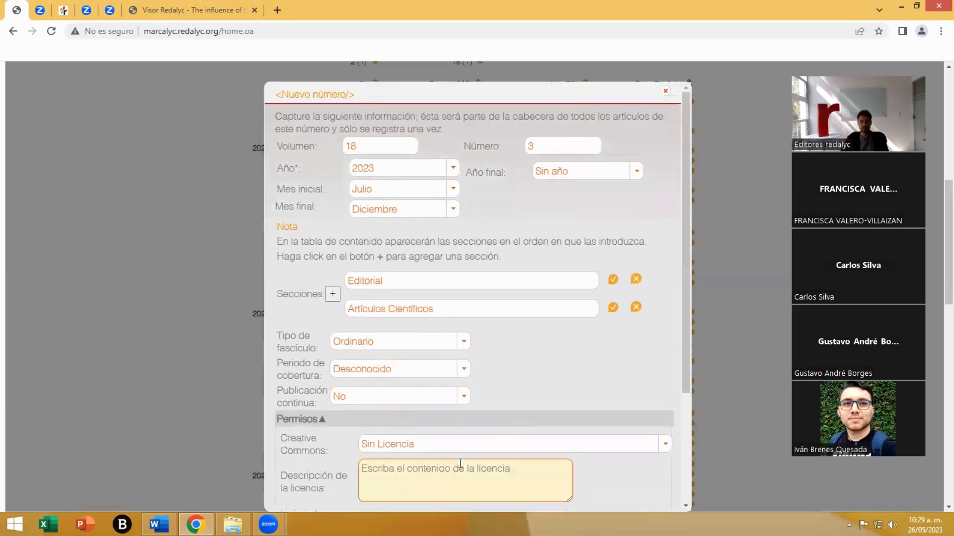
scroll(489, 453, down, 3)
scroll(490, 454, down, 2)
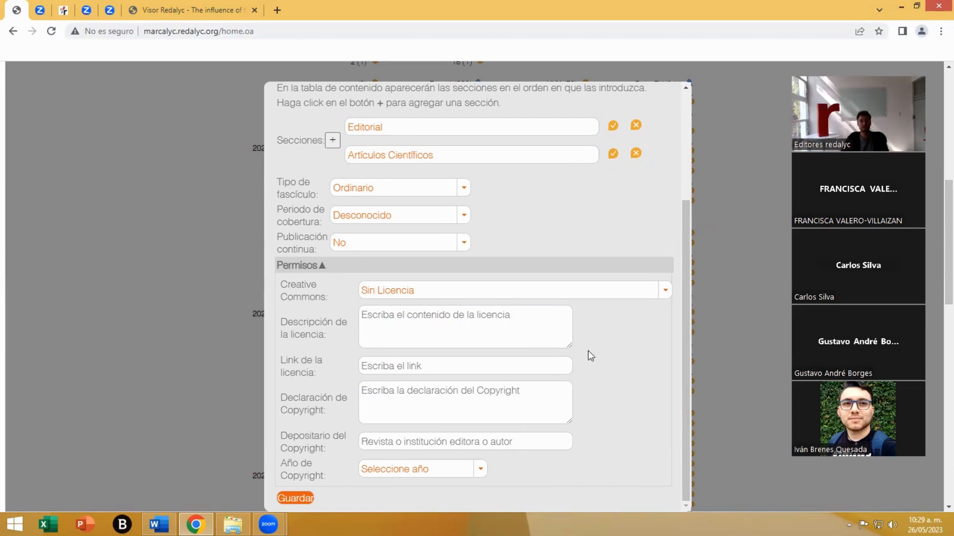
click(432, 305)
click(411, 294)
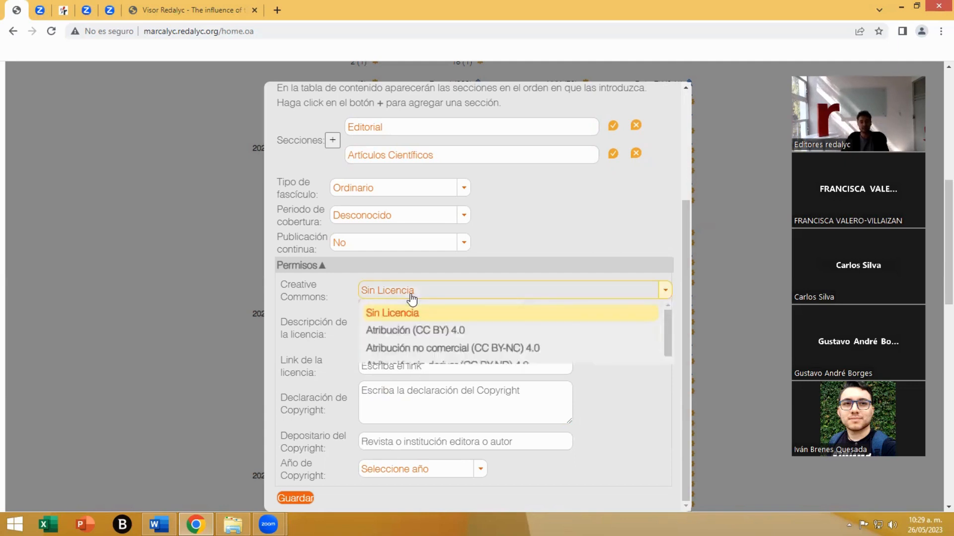
scroll(492, 355, down, 2)
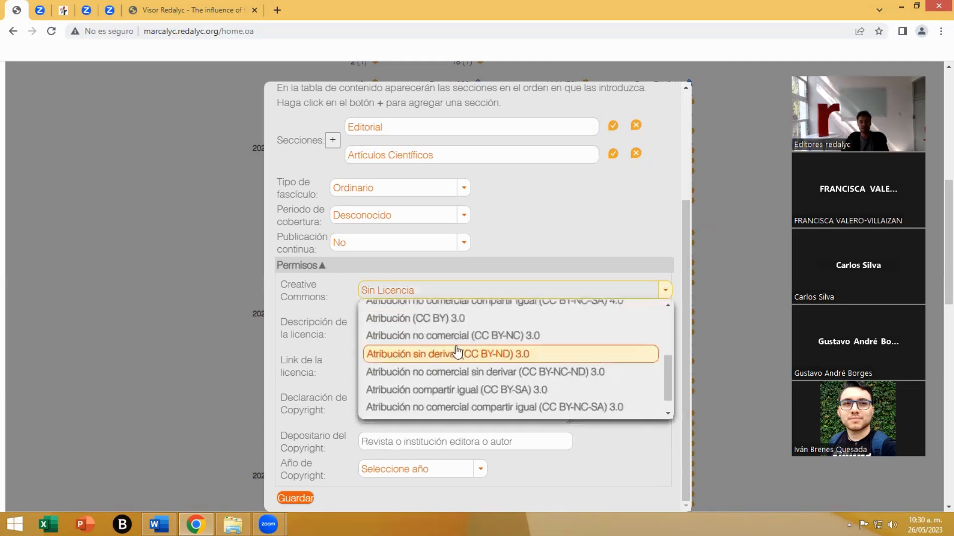
scroll(447, 369, up, 1)
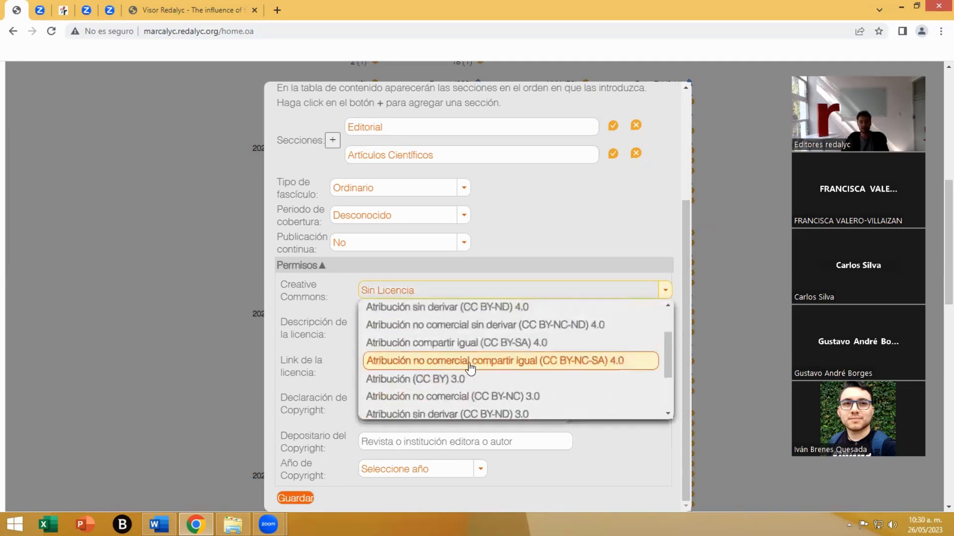
click(433, 380)
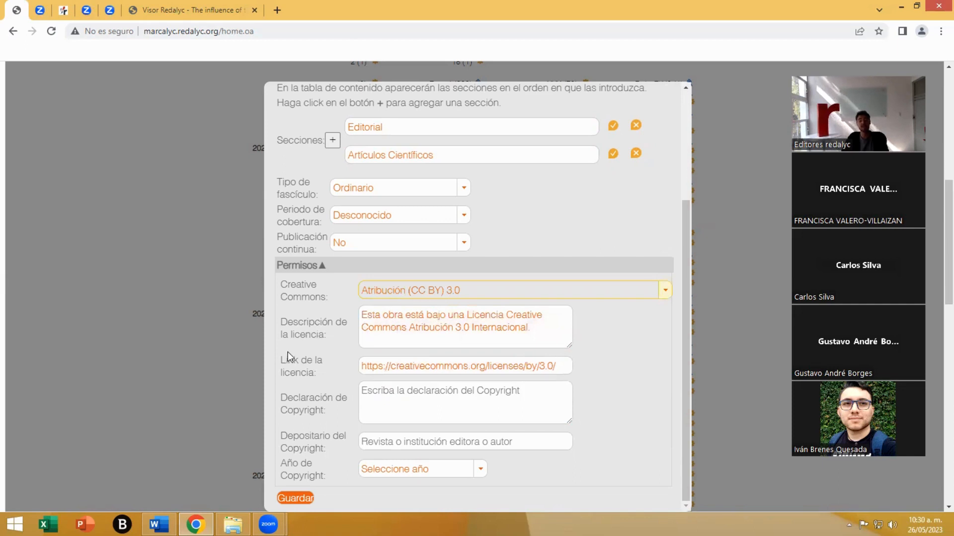
click(431, 335)
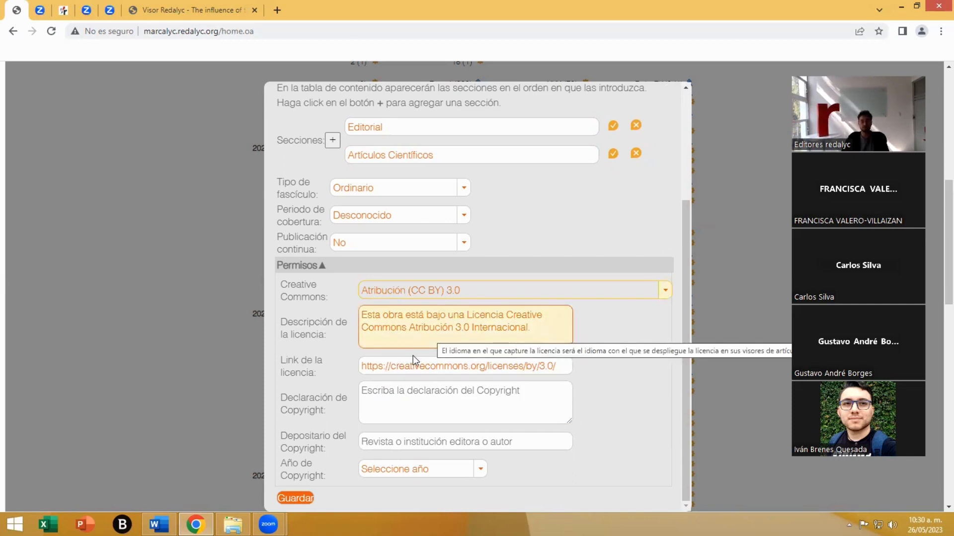
- Enter UAEMEX as the issue's copyright declaration and Revista Científica as the copyright holder
click(388, 394)
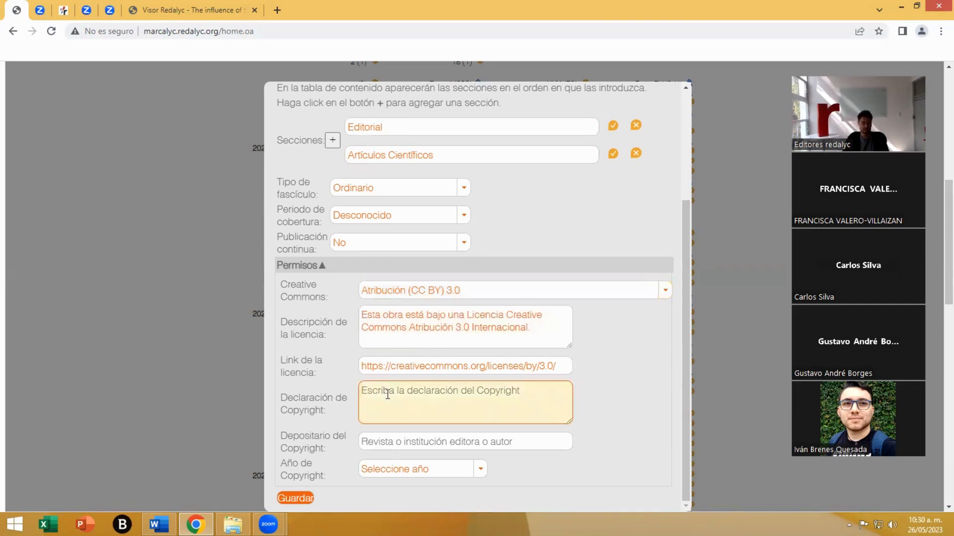
text(U)
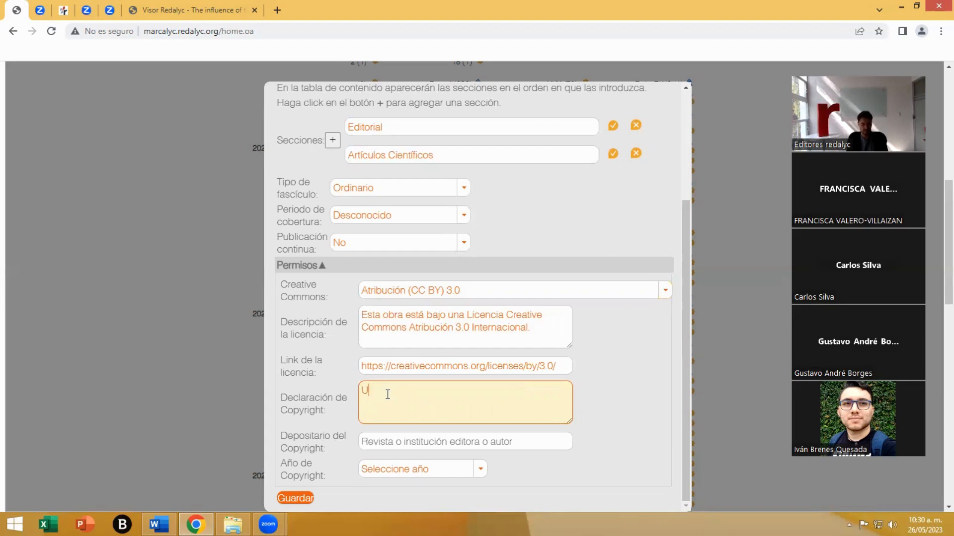
text(AEMEX)
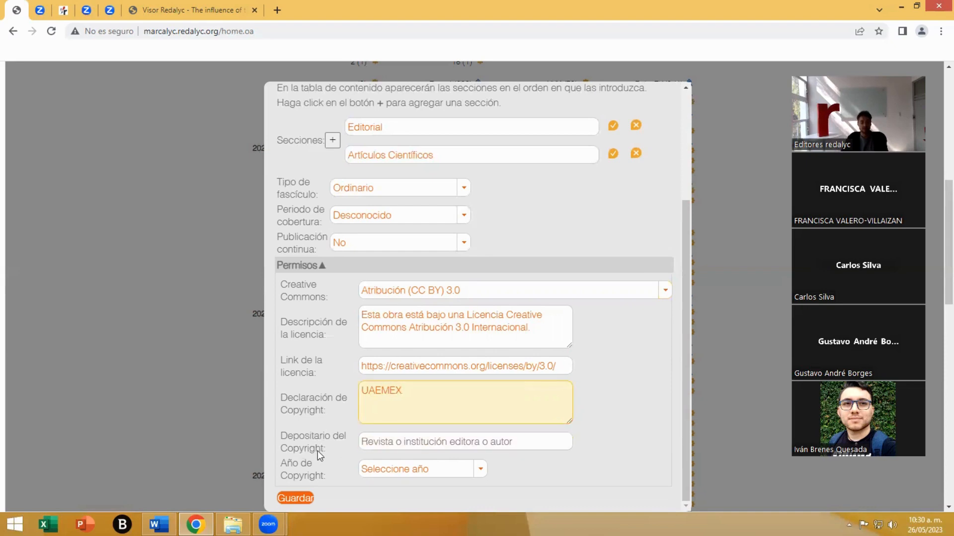
click(389, 448)
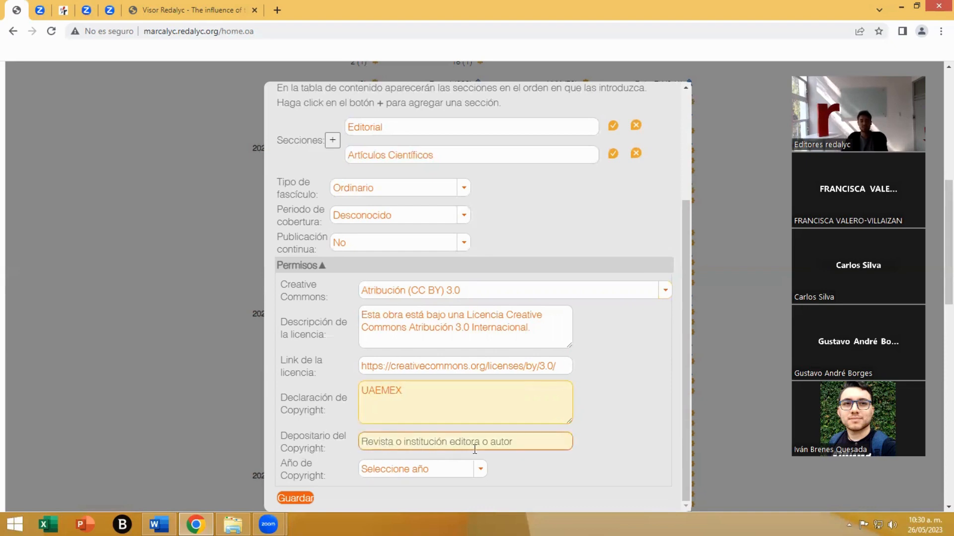
click(444, 445)
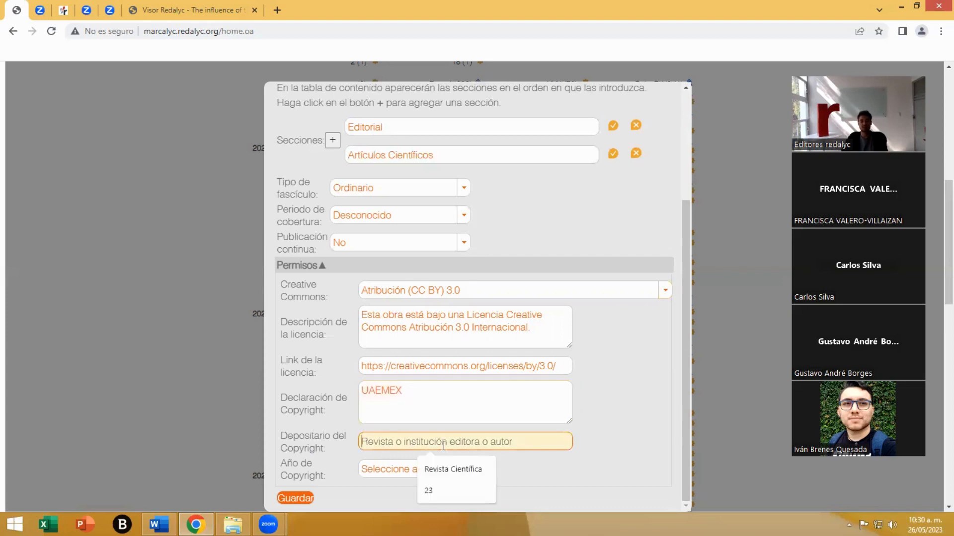
click(448, 470)
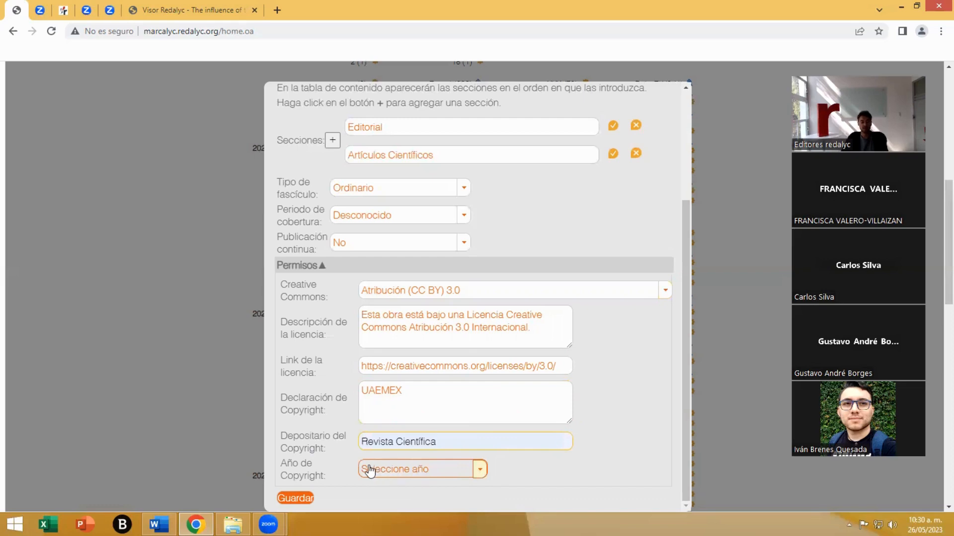
- Set the copyright year to 2023 and save the new issue
click(433, 466)
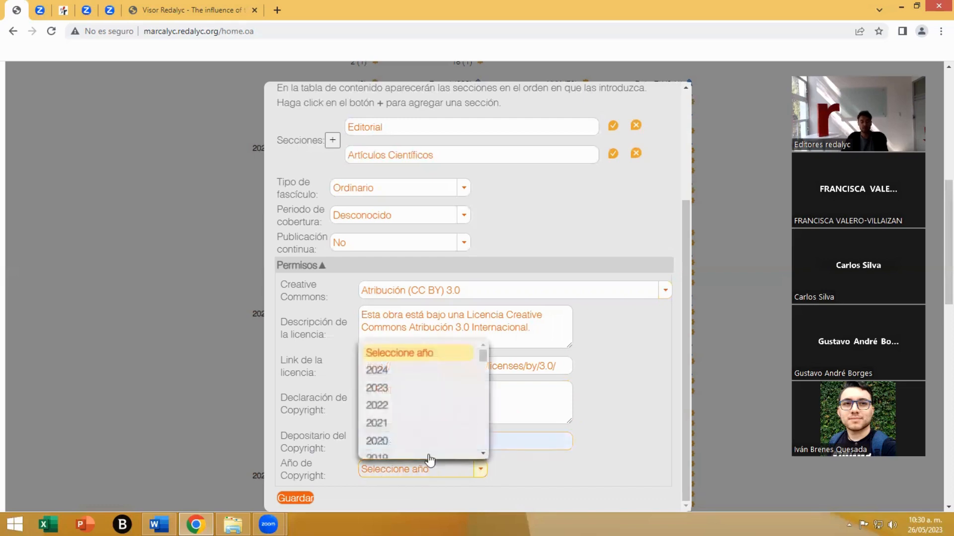
click(381, 390)
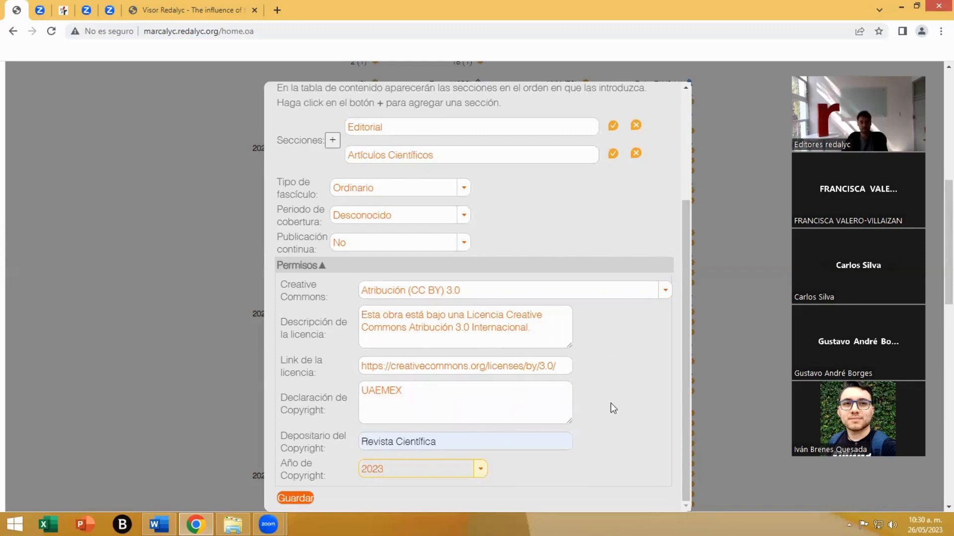
scroll(610, 404, up, 3)
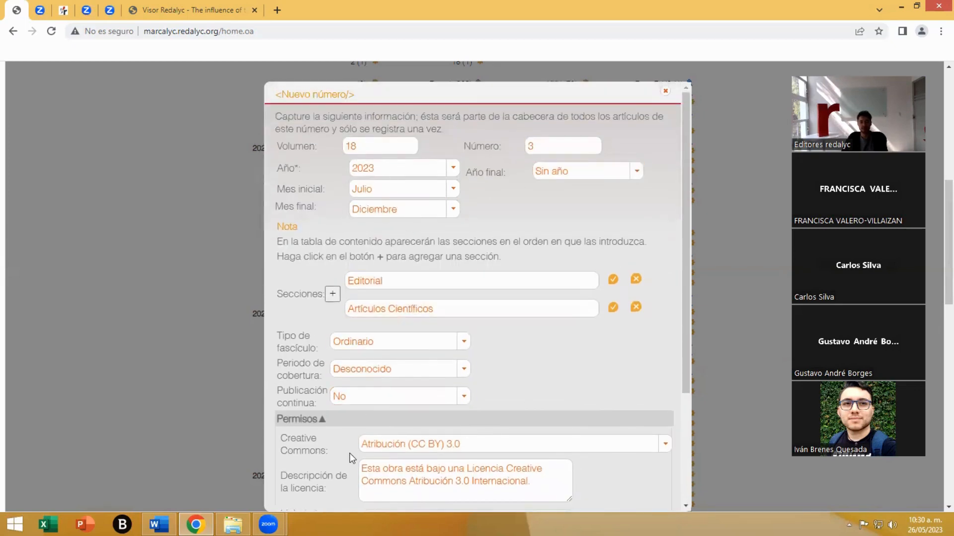
scroll(352, 470, down, 3)
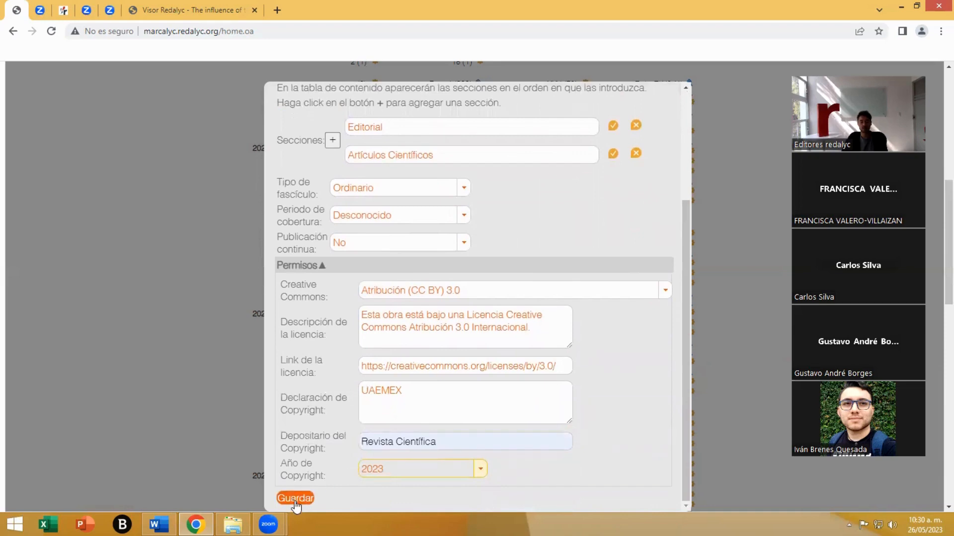
click(295, 498)
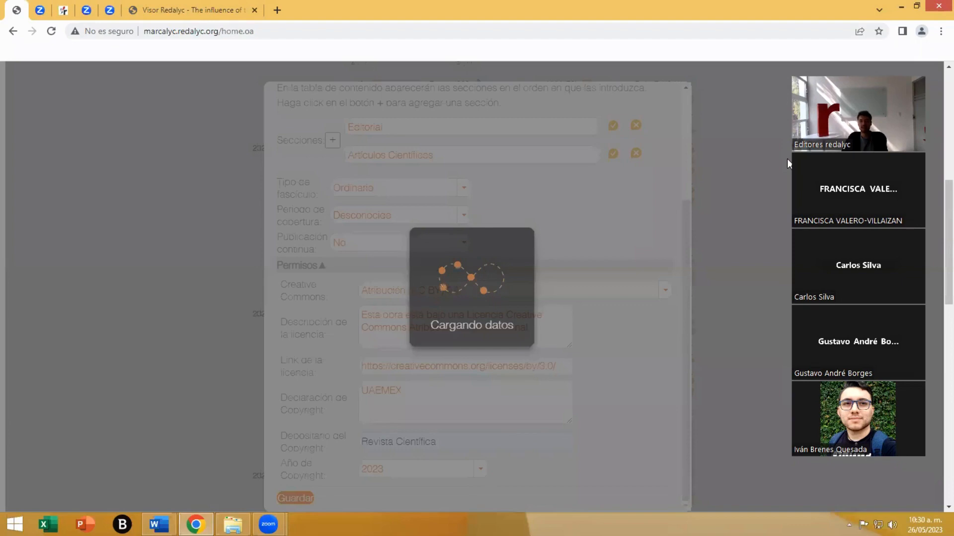
drag(794, 160, 776, 227)
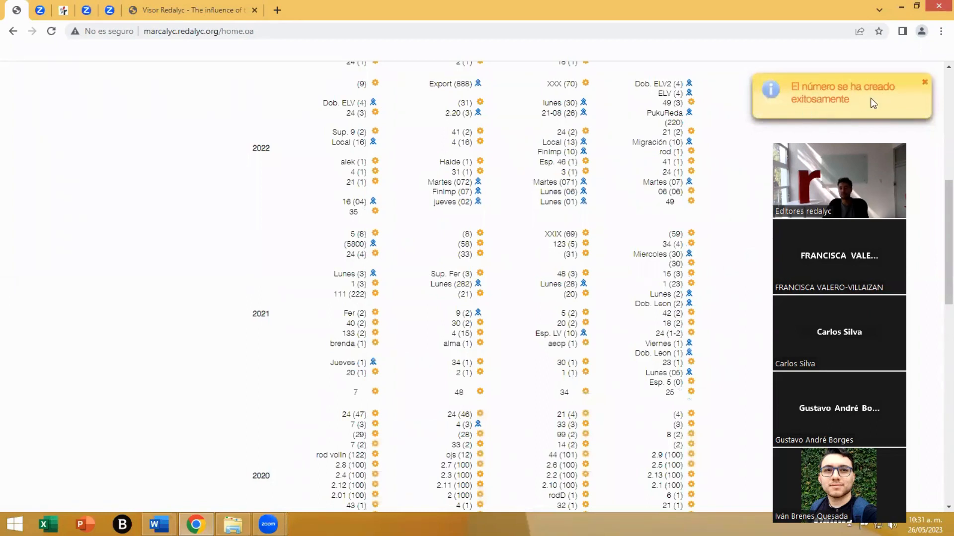
- Open the details of the 2023 issue 18 (3) for editing and close them without changes
scroll(720, 306, up, 3)
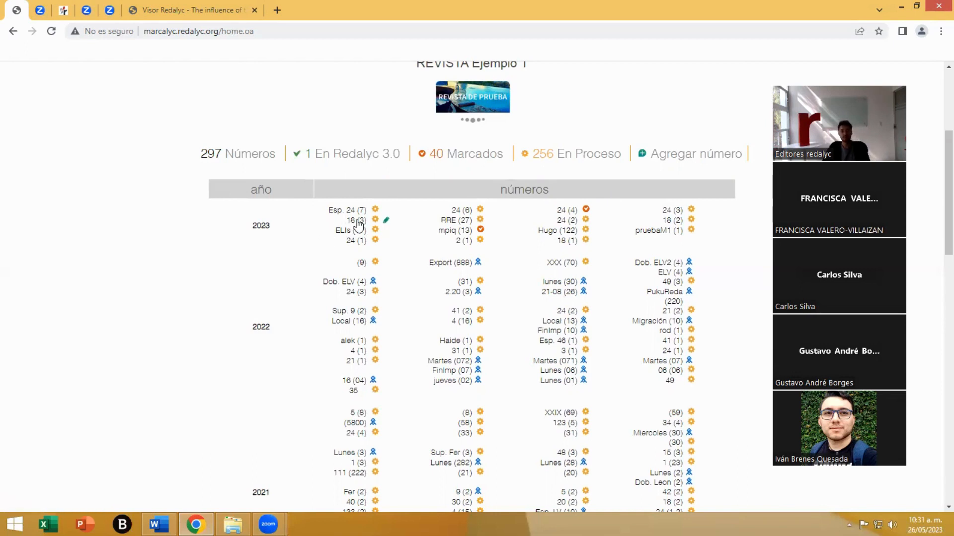
click(386, 222)
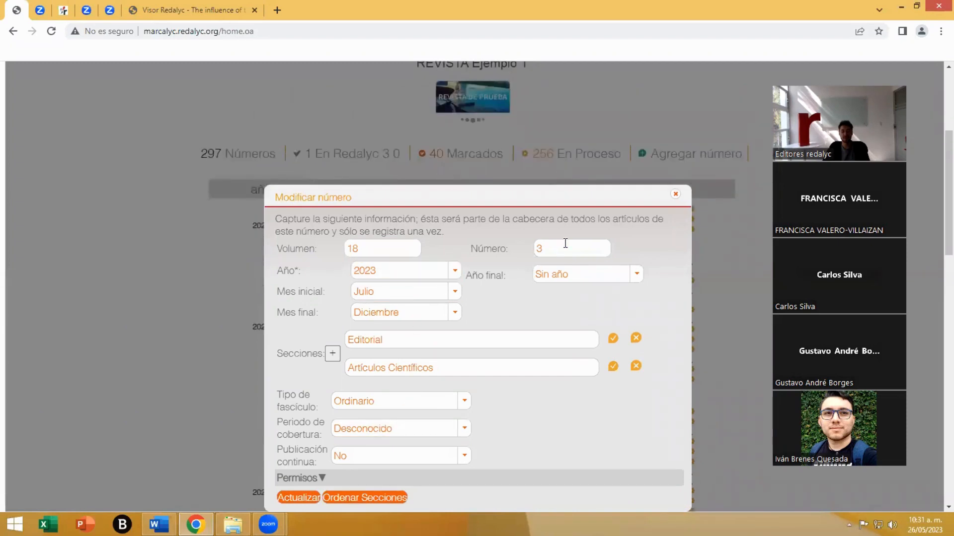
click(675, 194)
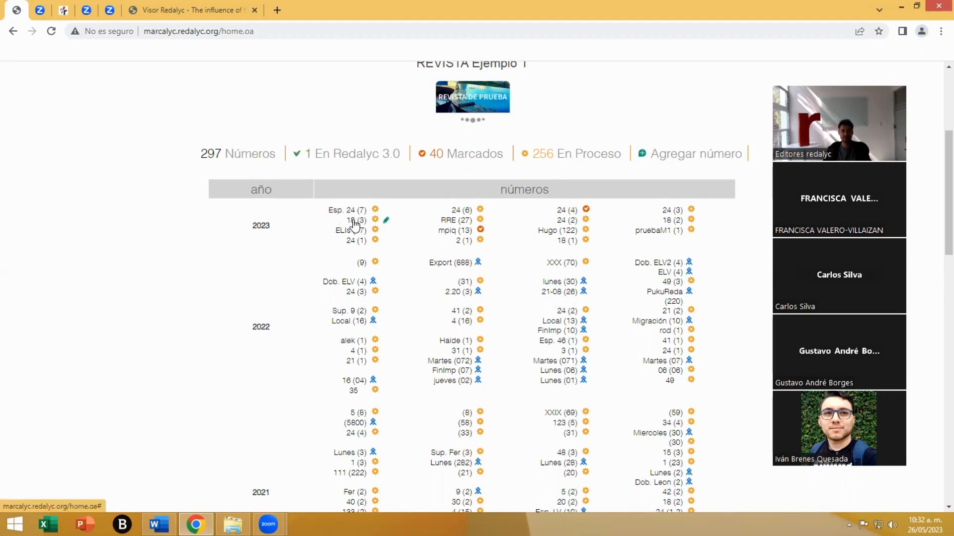
- Open the 2023 issue 18 (3) and review its heading and its Editorial and Artículos Científicos sections
click(354, 221)
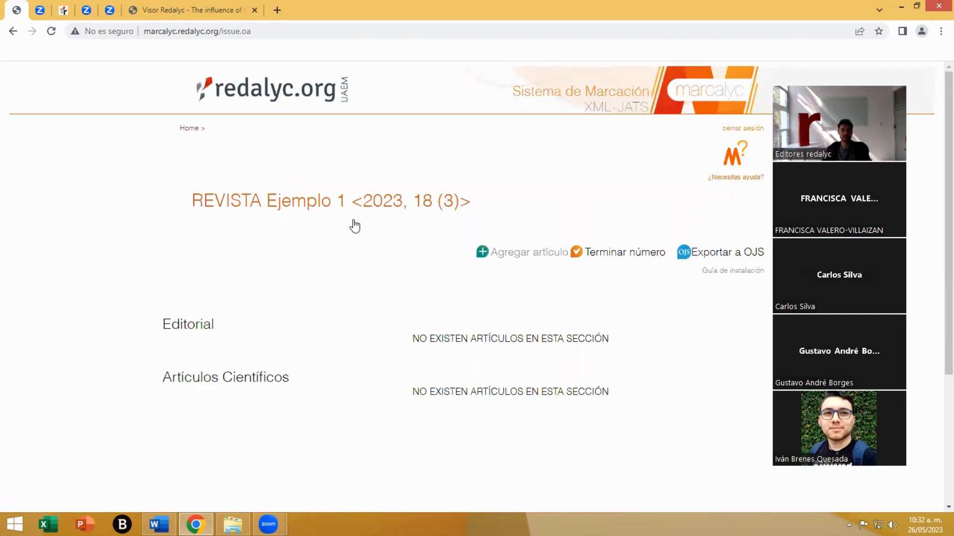
drag(199, 203, 395, 203)
click(370, 206)
click(420, 204)
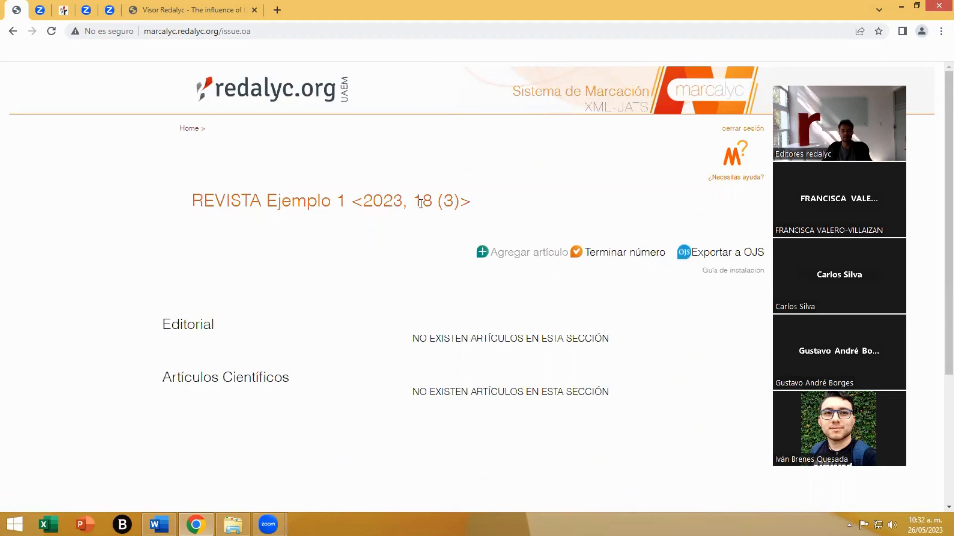
double_click(425, 204)
double_click(449, 202)
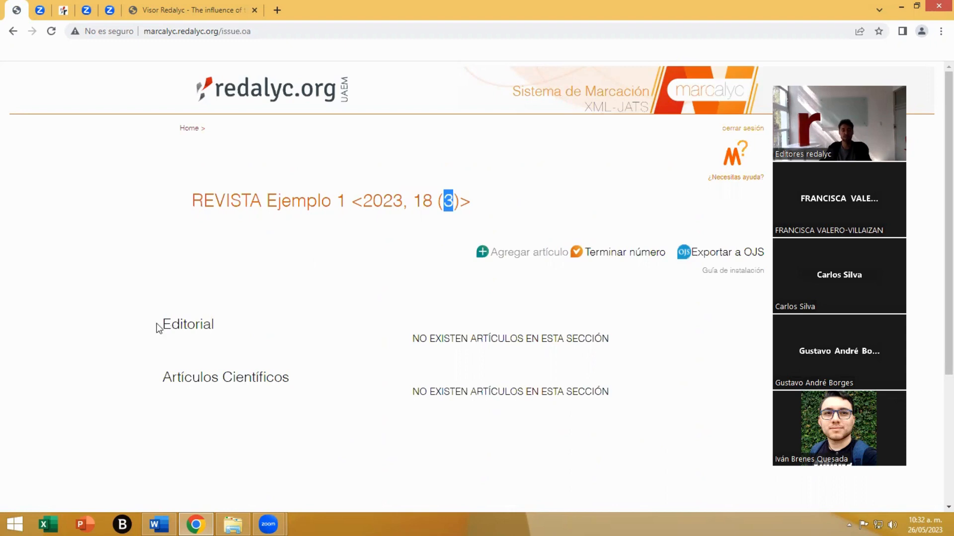
double_click(186, 324)
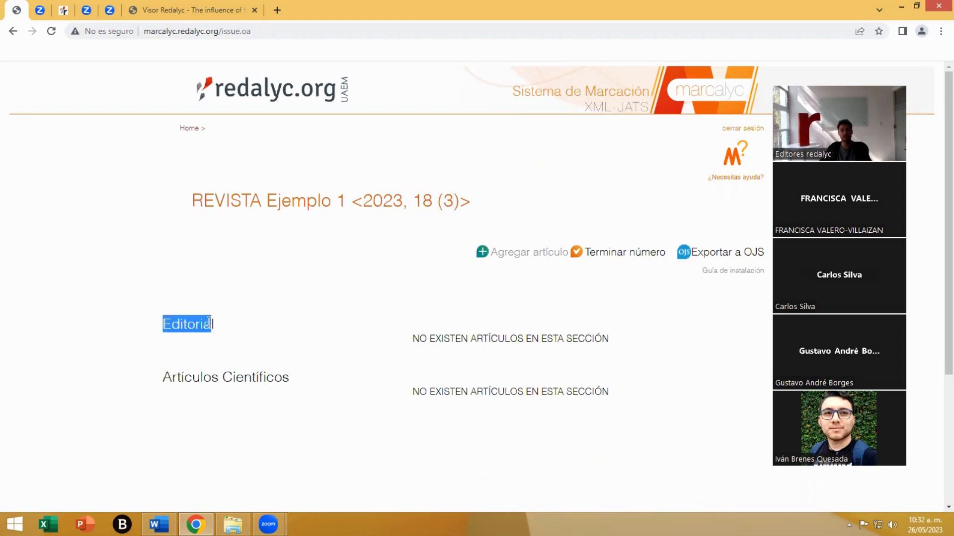
click(164, 383)
drag(164, 384, 224, 378)
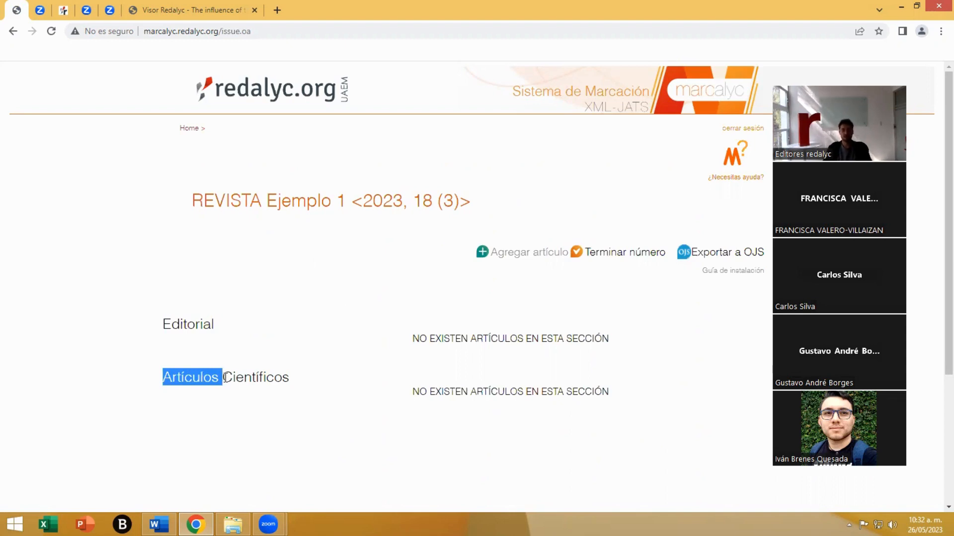
click(224, 378)
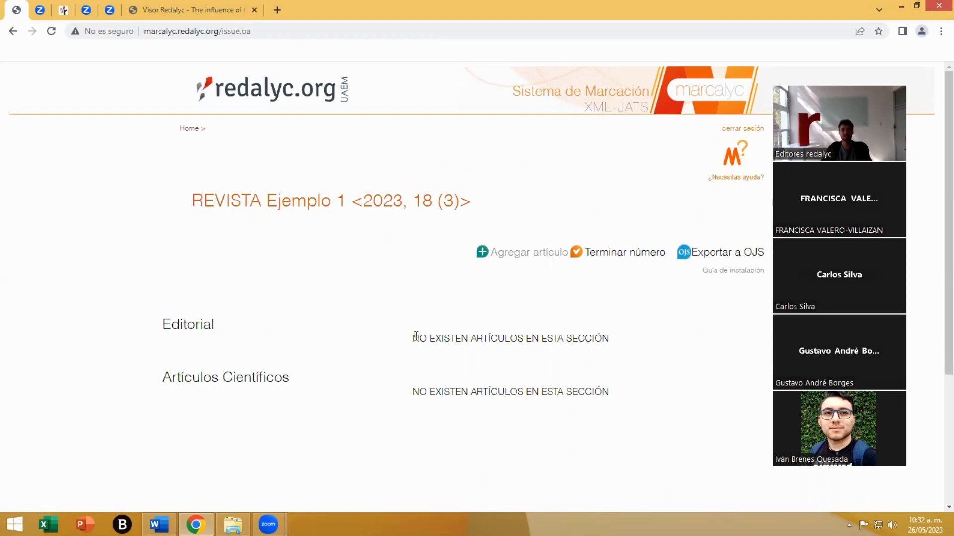
drag(417, 336, 611, 338)
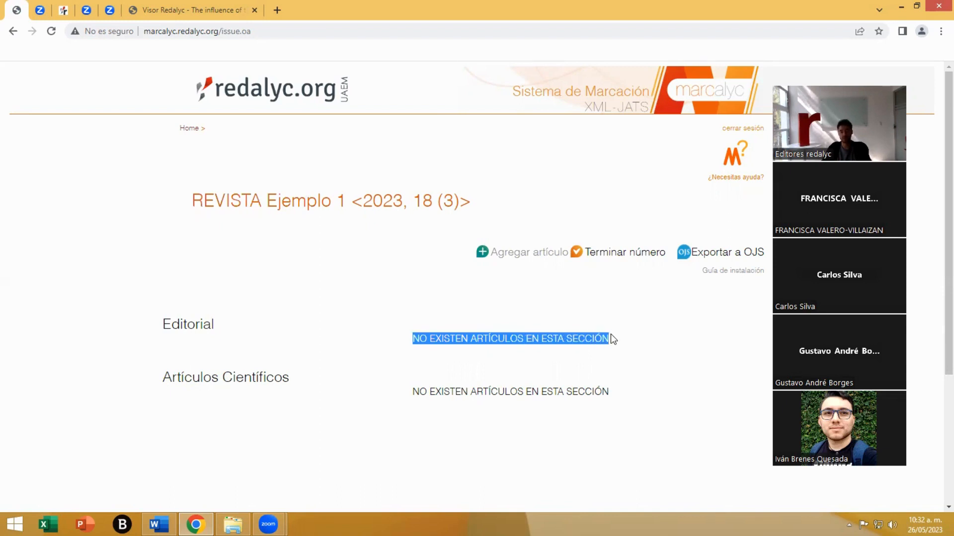
- Start a new article in the issue, review the article types and choose Artículo científico
click(517, 253)
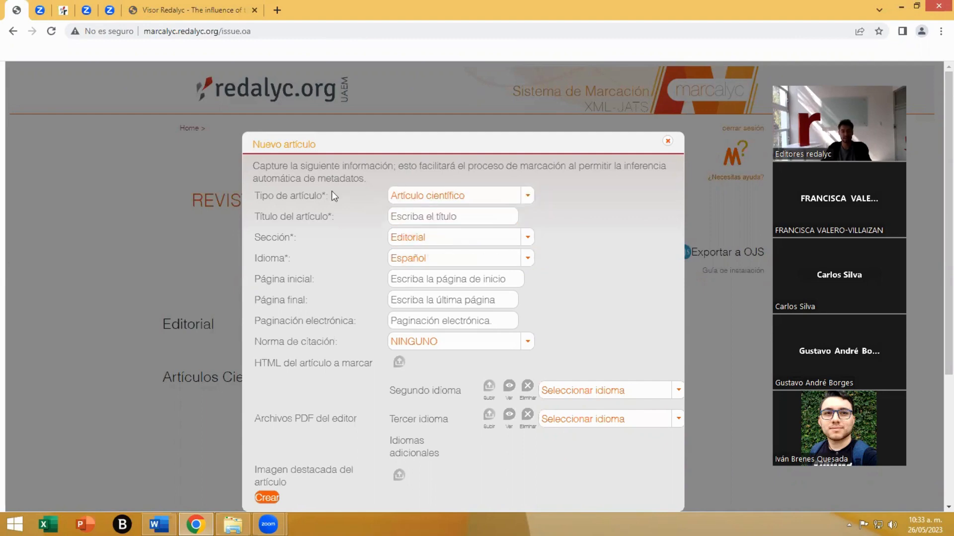
click(526, 197)
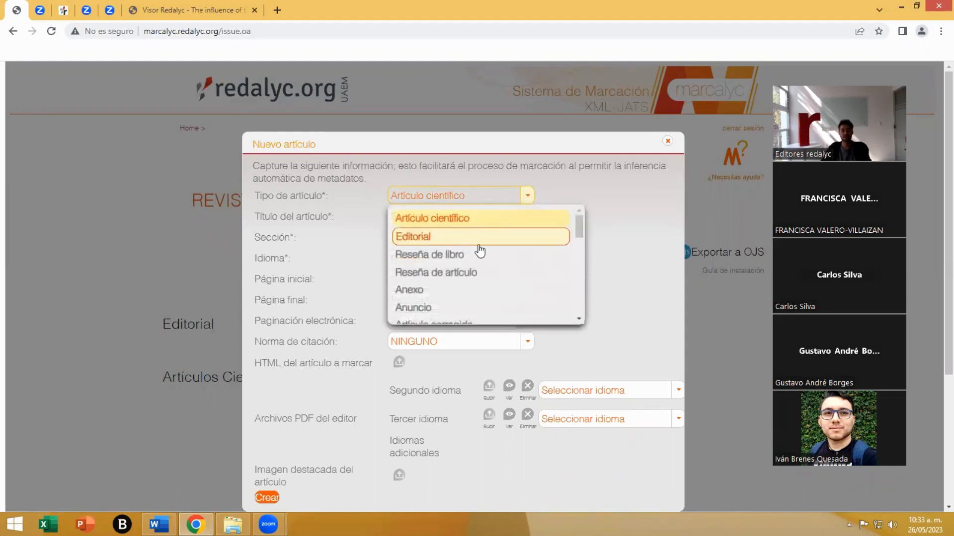
scroll(471, 272, down, 4)
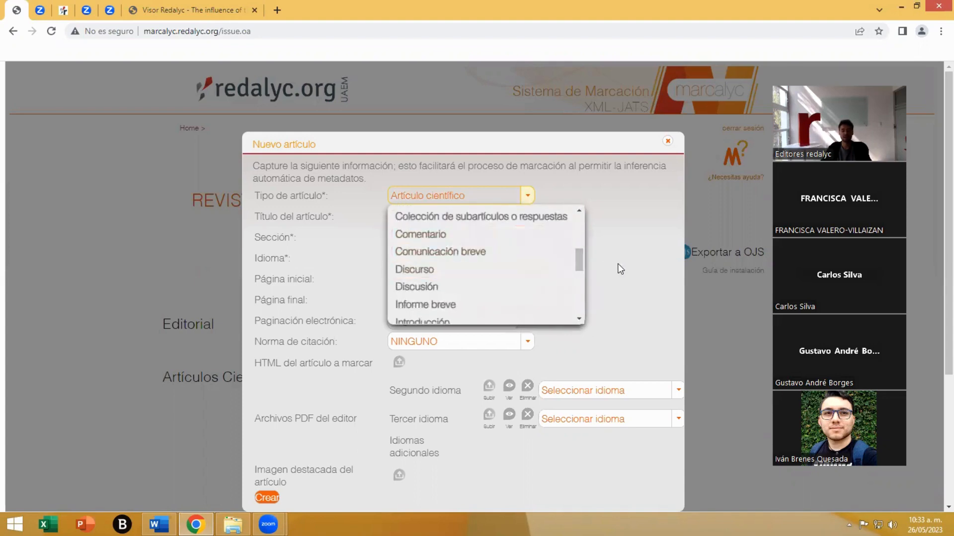
scroll(494, 262, down, 2)
scroll(493, 262, up, 5)
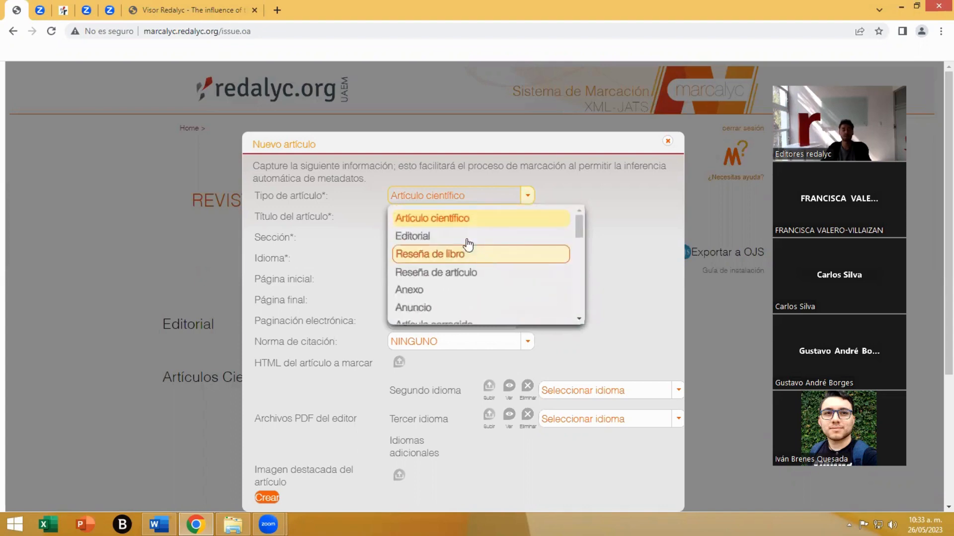
click(450, 218)
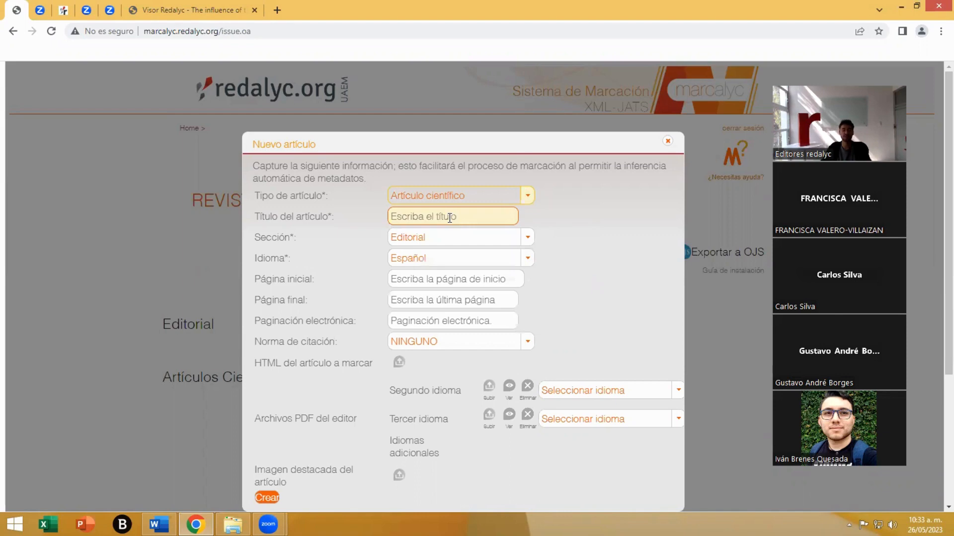
- Title the new article La Competencia Digital and assign it to the Artículos Científicos section
click(419, 214)
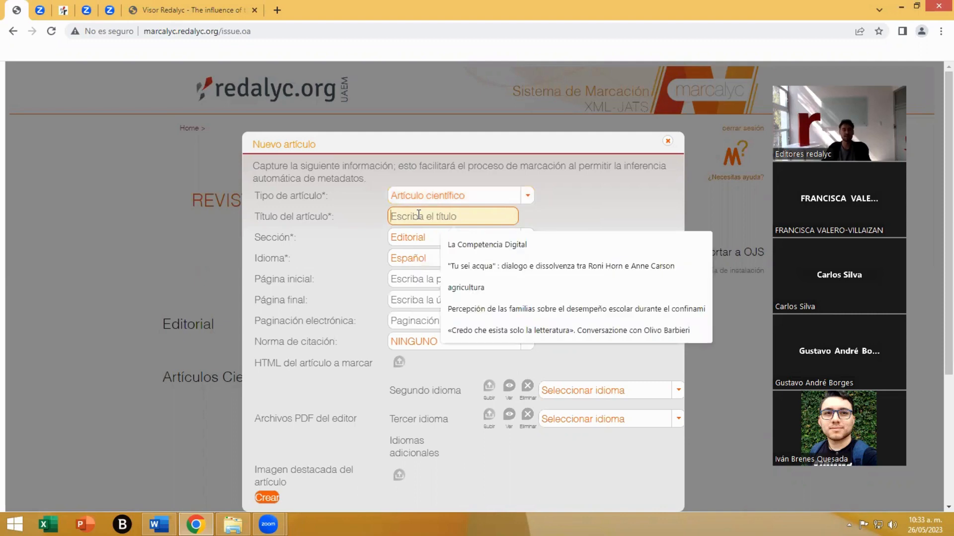
click(466, 241)
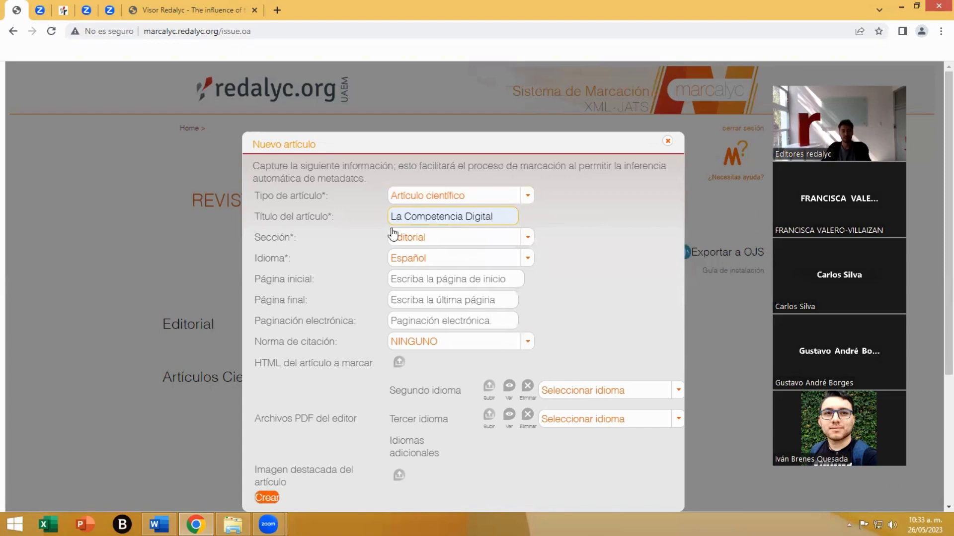
click(520, 239)
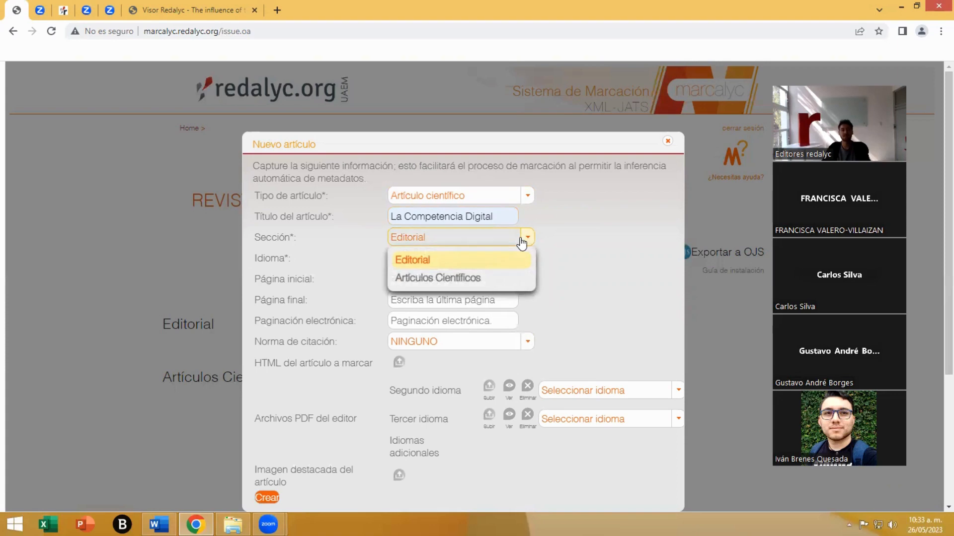
click(416, 281)
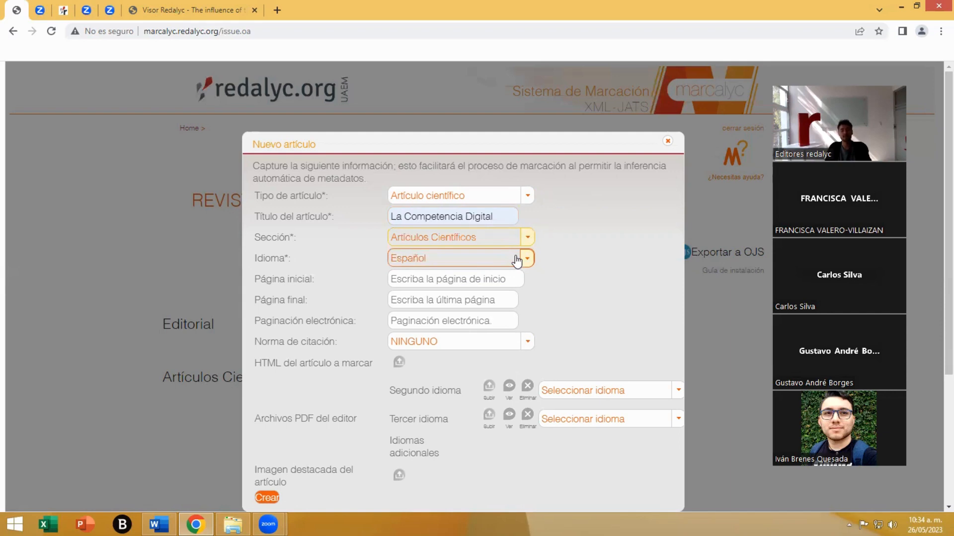
- Choose Español as the article's language and set its initial page to 41
click(420, 259)
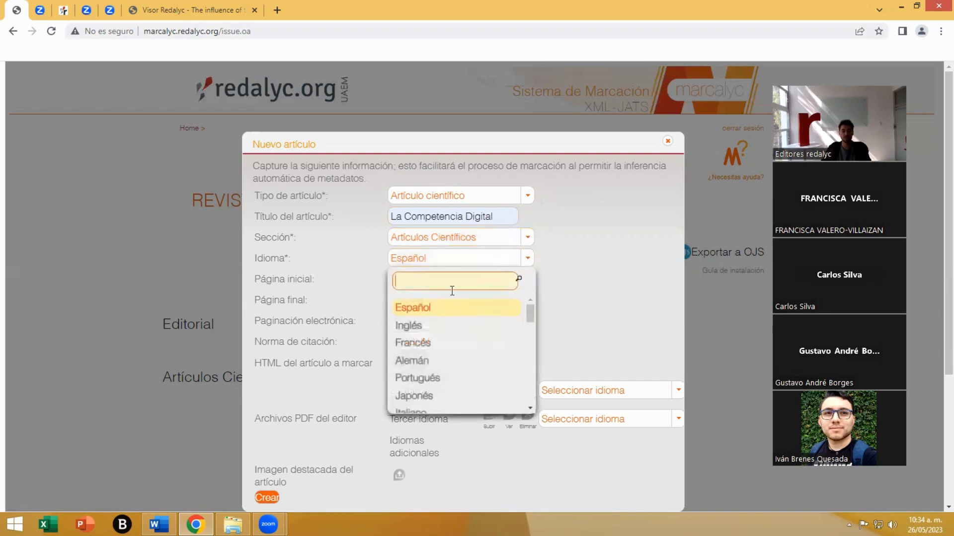
click(425, 306)
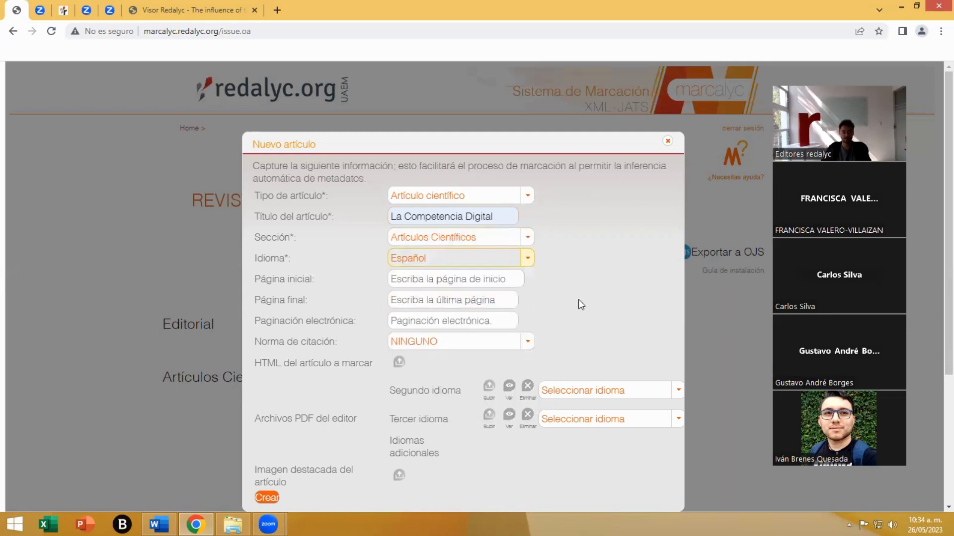
click(406, 279)
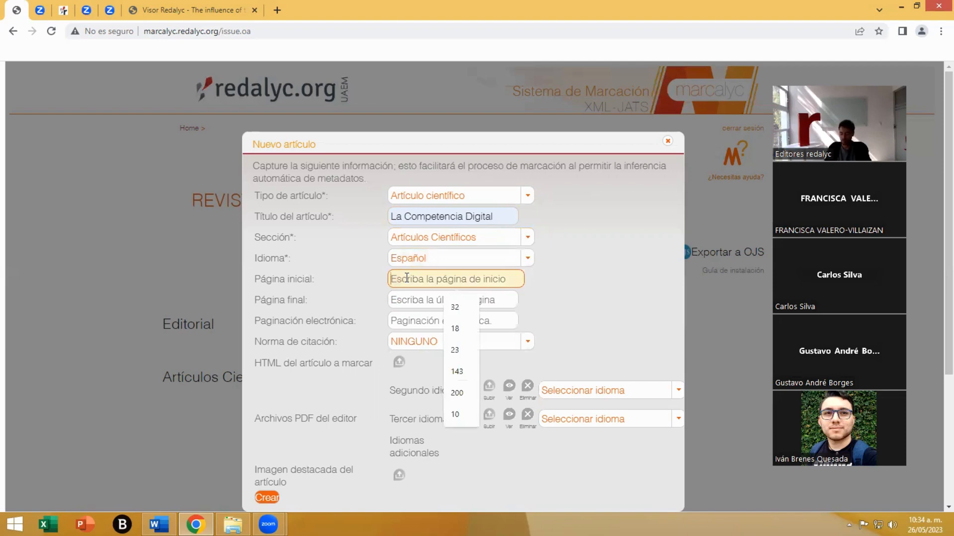
text(41)
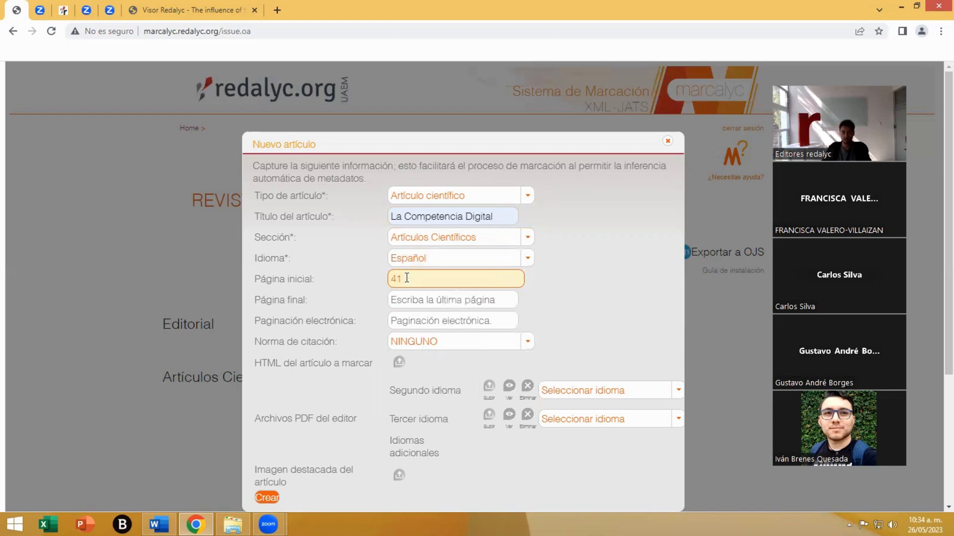
- Set the new article's final page to 65
click(418, 298)
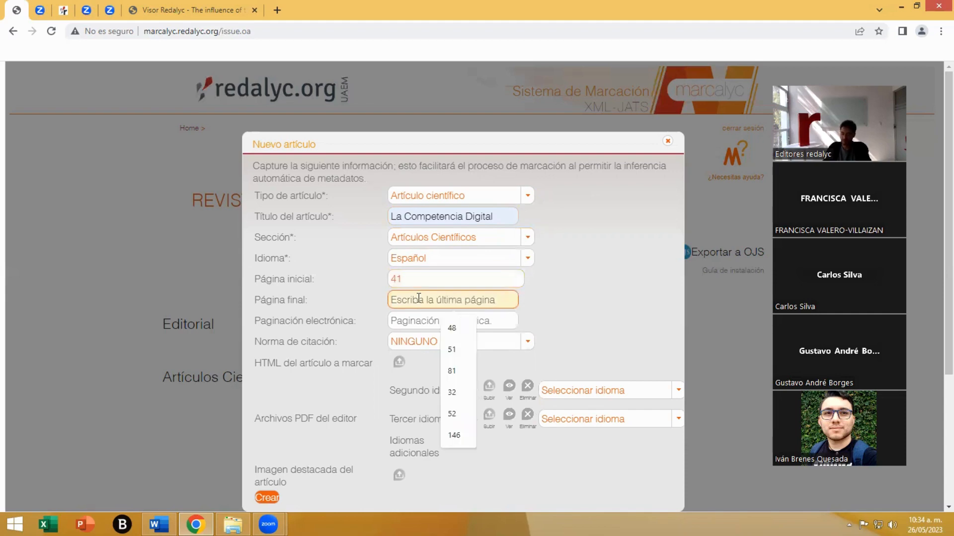
text(65)
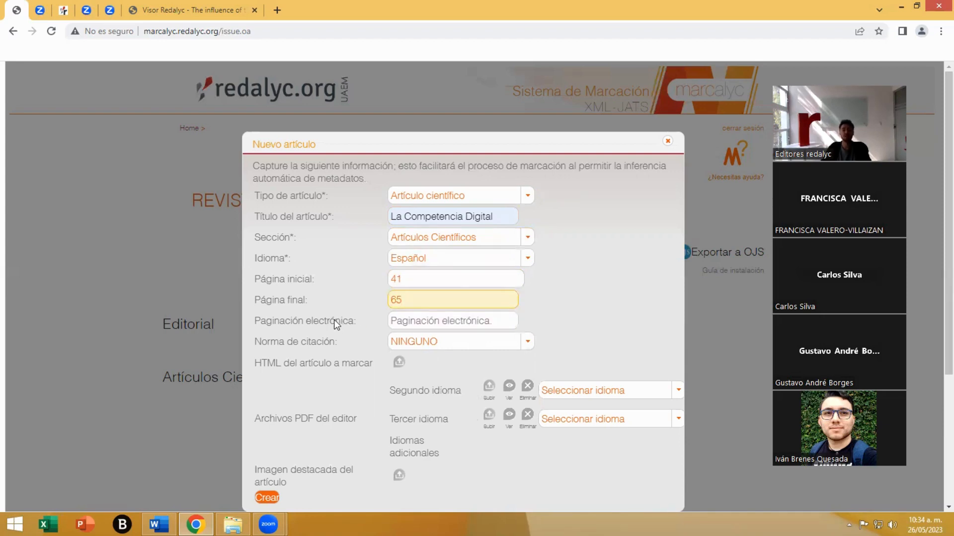
click(421, 321)
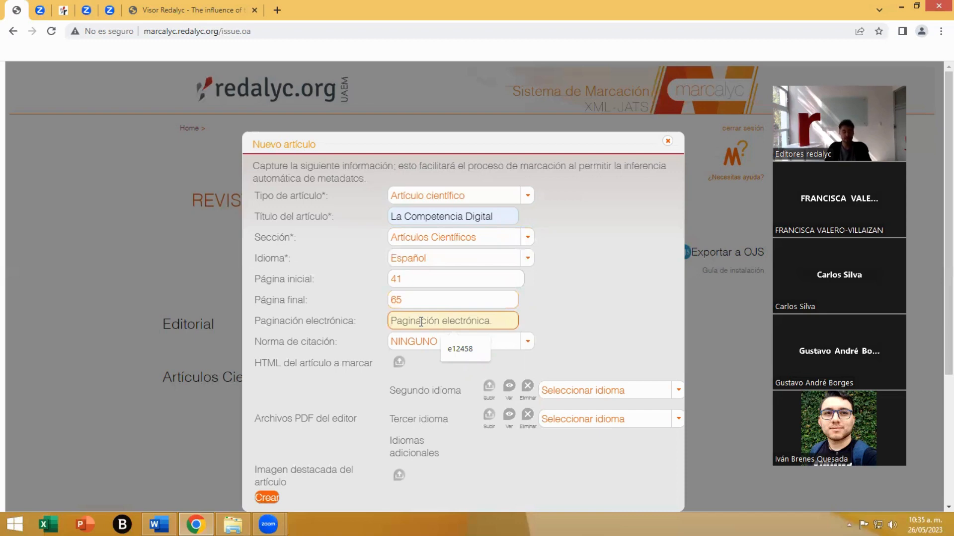
text(e123)
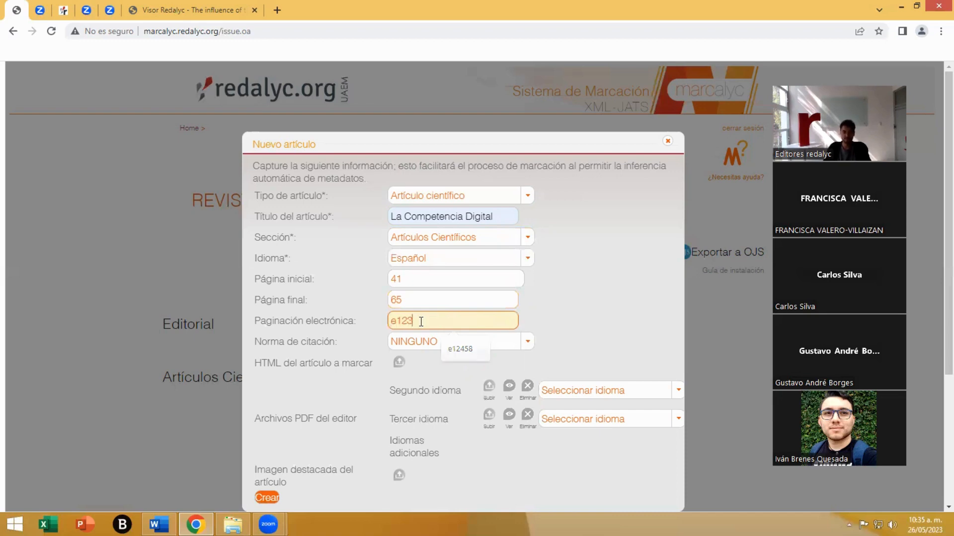
text(4)
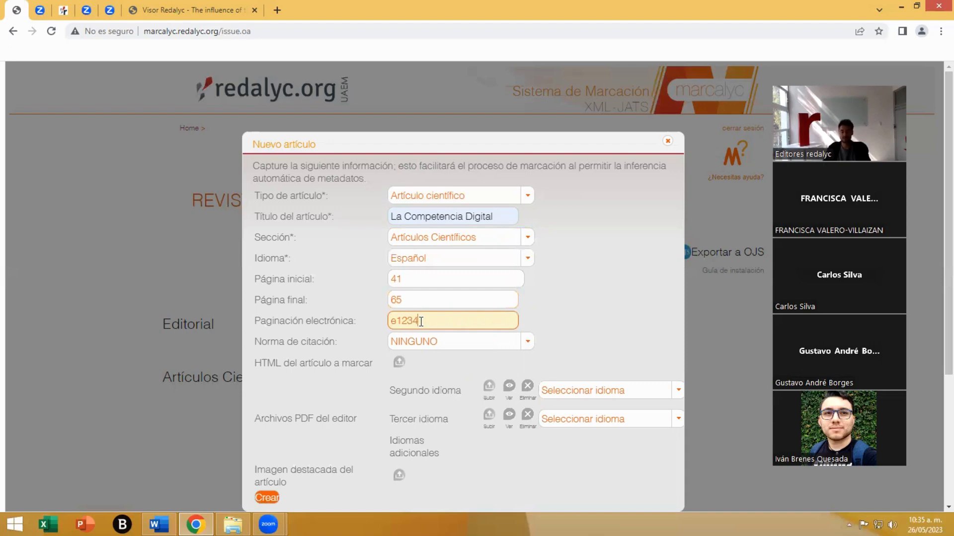
key(BackSpace)
key(BackSpace)
key(BackSpace)
key(BackSpace)
key(BackSpace)
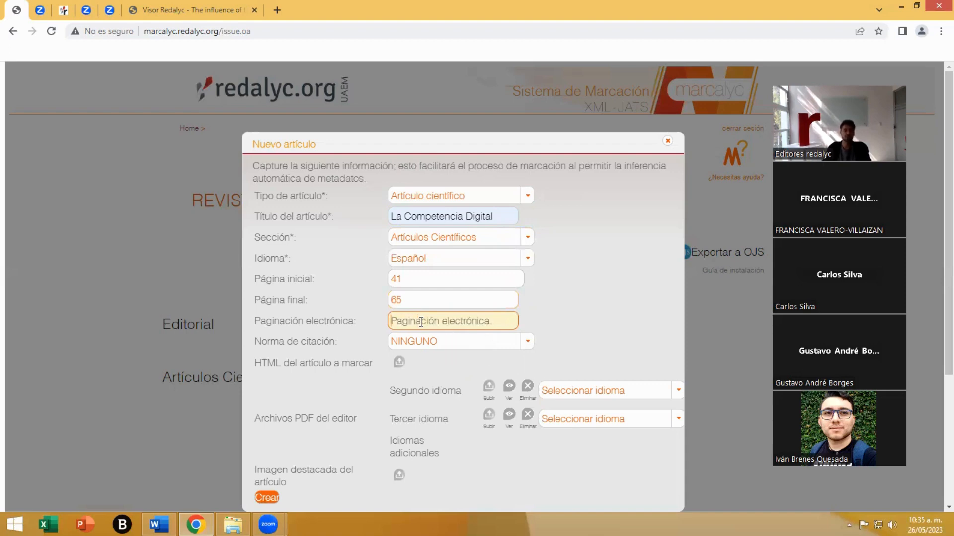
click(412, 302)
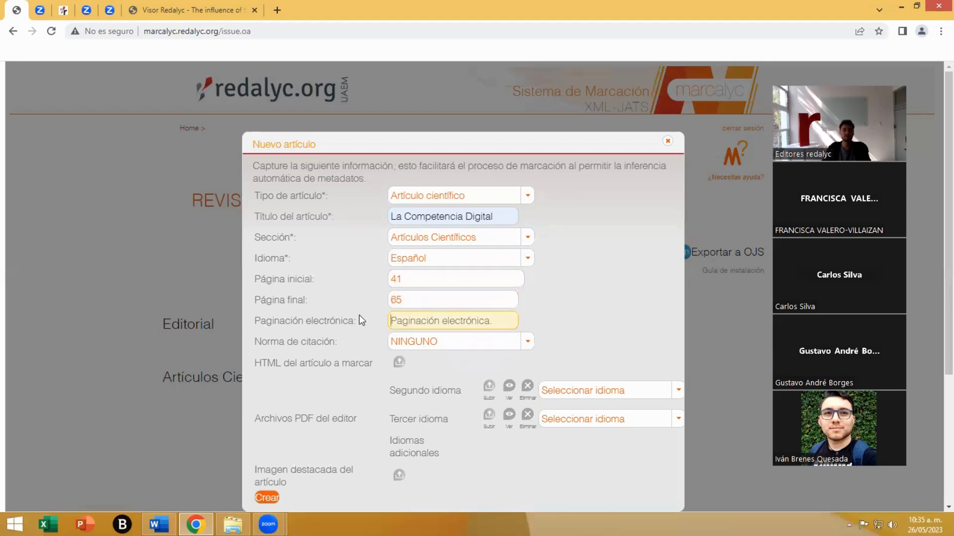
- Choose APA as the article's citation standard and create the article
click(524, 345)
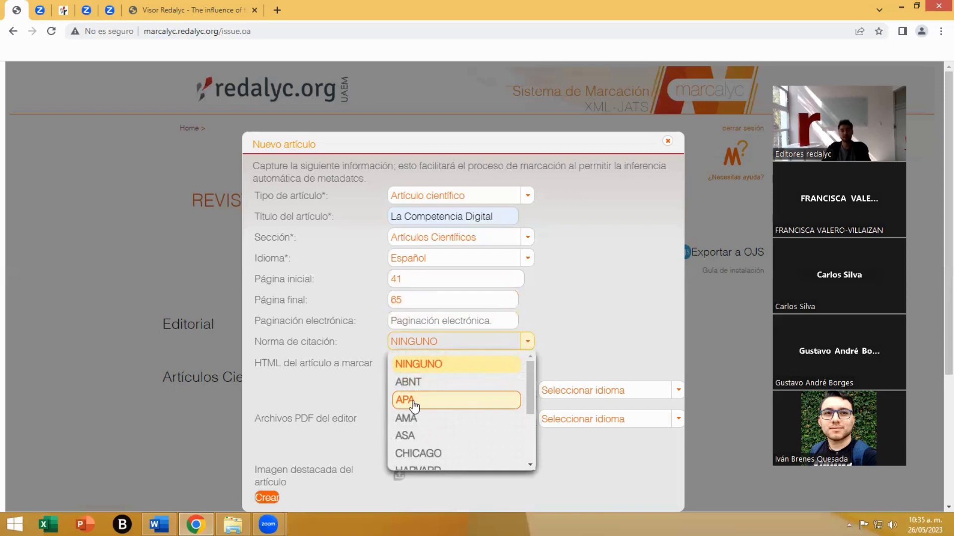
click(413, 405)
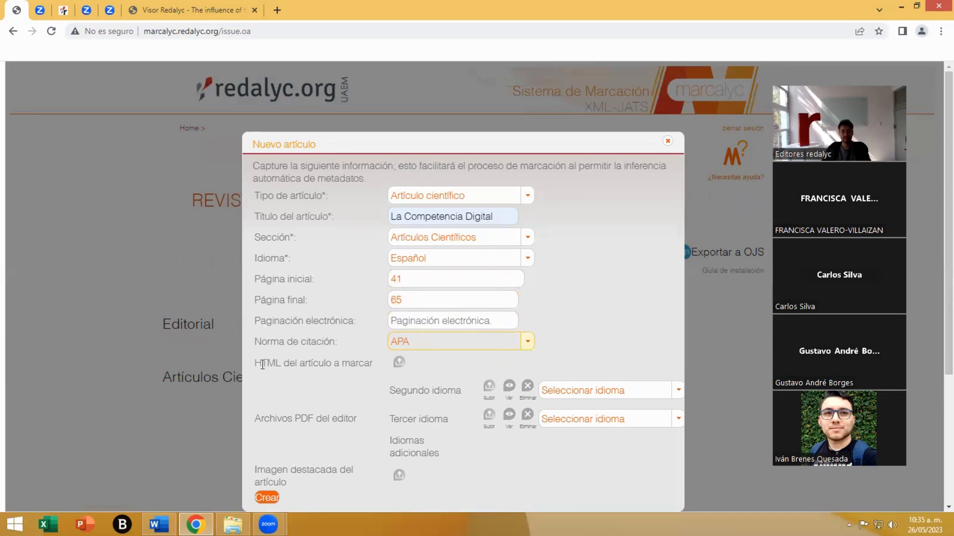
drag(255, 363, 281, 363)
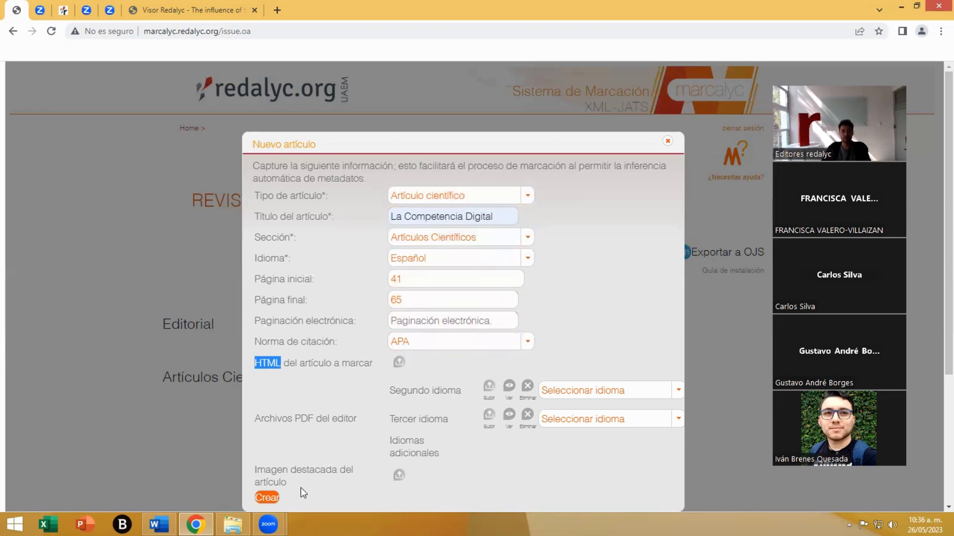
click(267, 498)
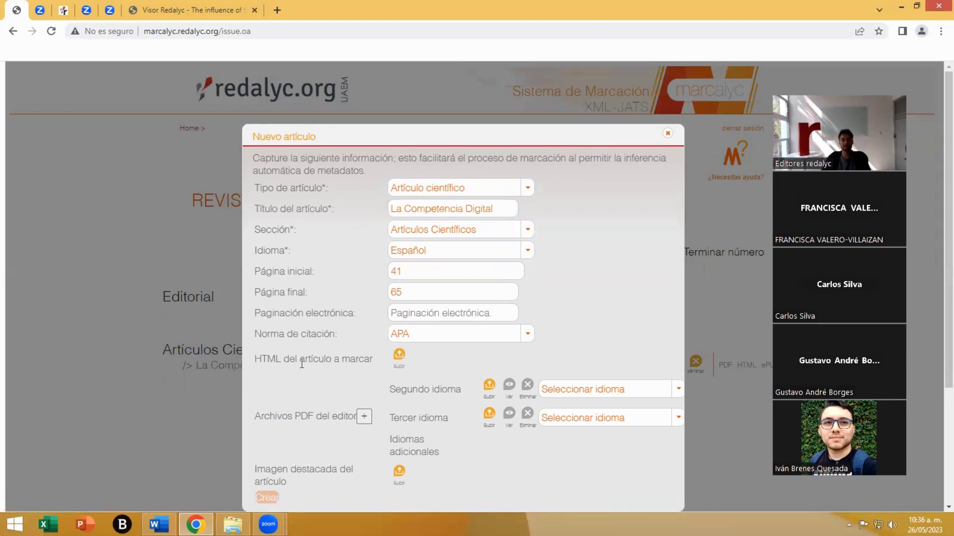
- Open the article's HTML upload and review its requirements for ZIP format, maximum size, encoding and the index.html file
click(400, 356)
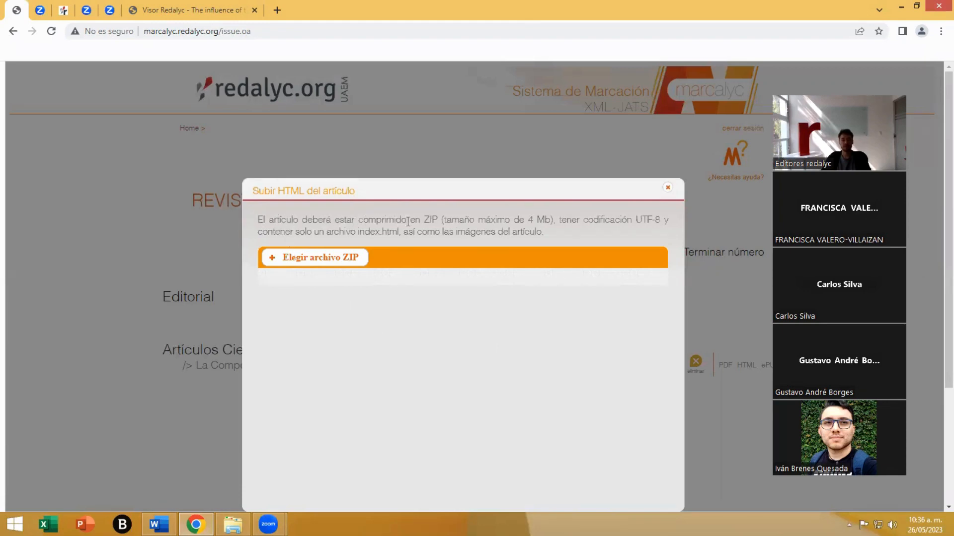
drag(420, 219, 438, 217)
drag(528, 219, 549, 218)
drag(635, 219, 661, 219)
drag(355, 232, 400, 233)
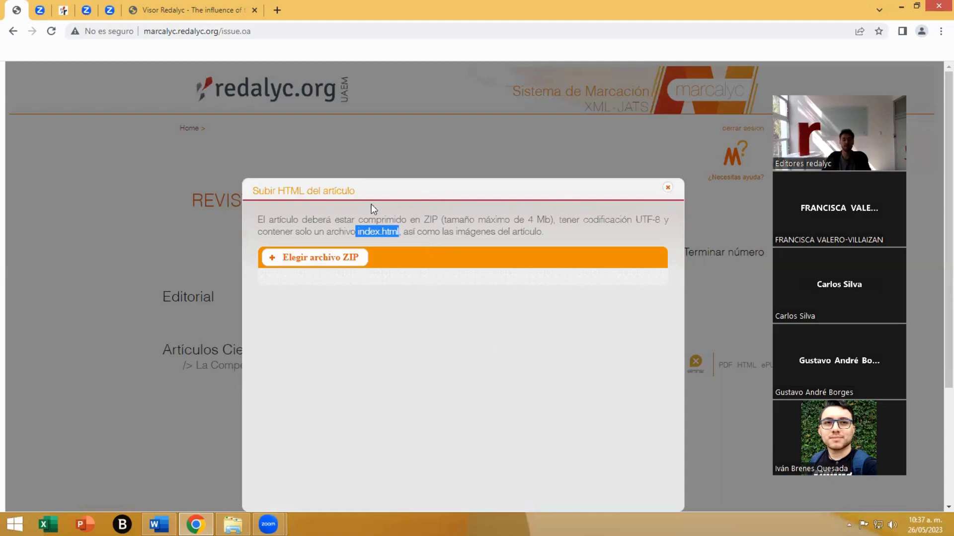
click(458, 312)
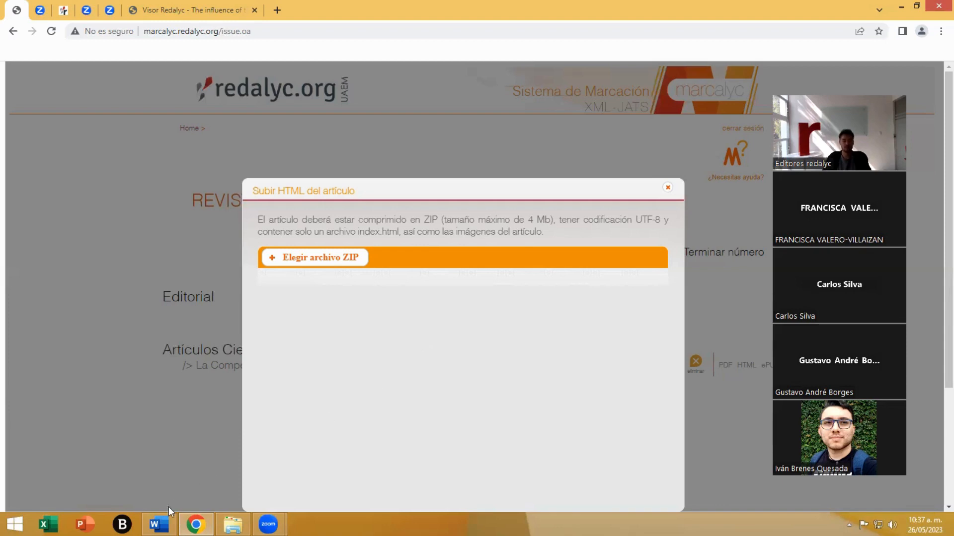
- Switch to Word and look through the manuscript's front matter, abstracts, body sections and equation
click(160, 523)
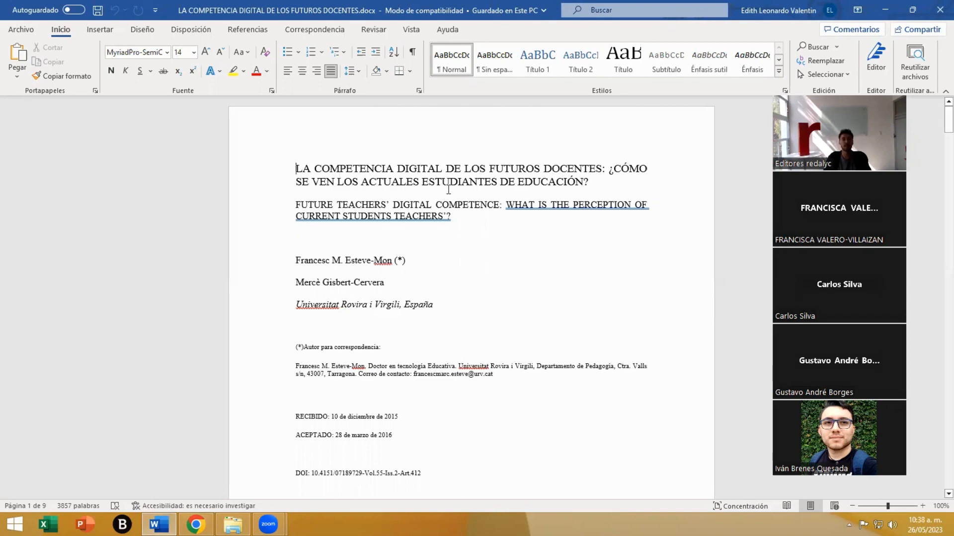
scroll(509, 276, down, 8)
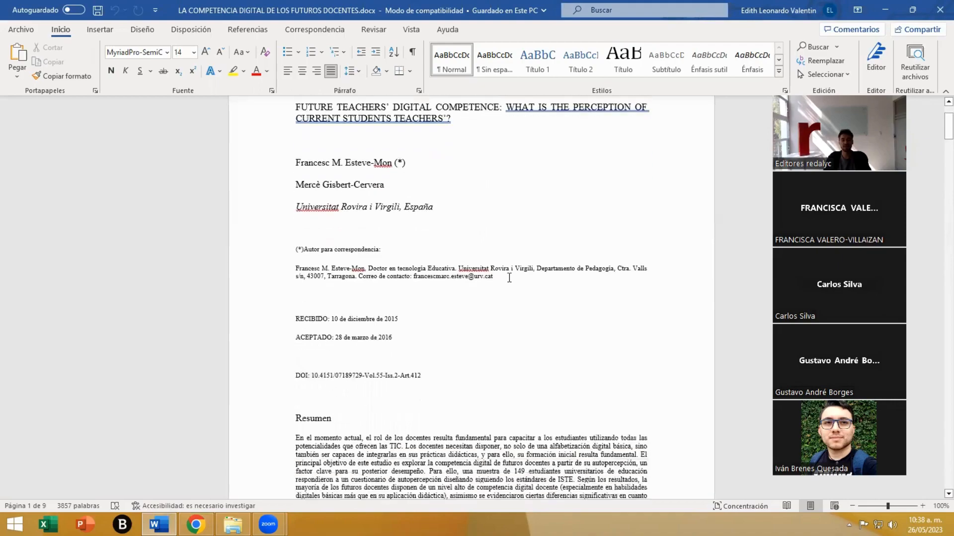
scroll(509, 276, down, 15)
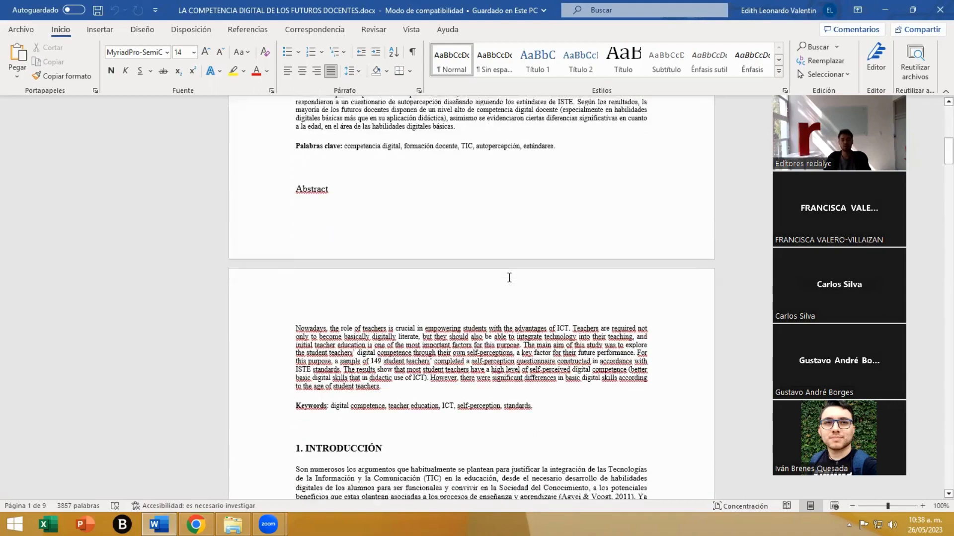
scroll(509, 277, down, 15)
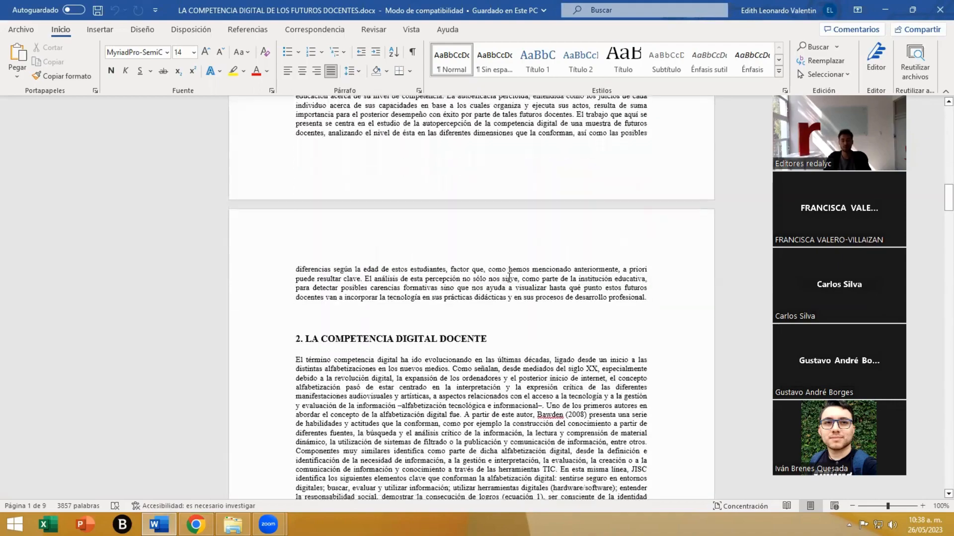
scroll(509, 277, down, 15)
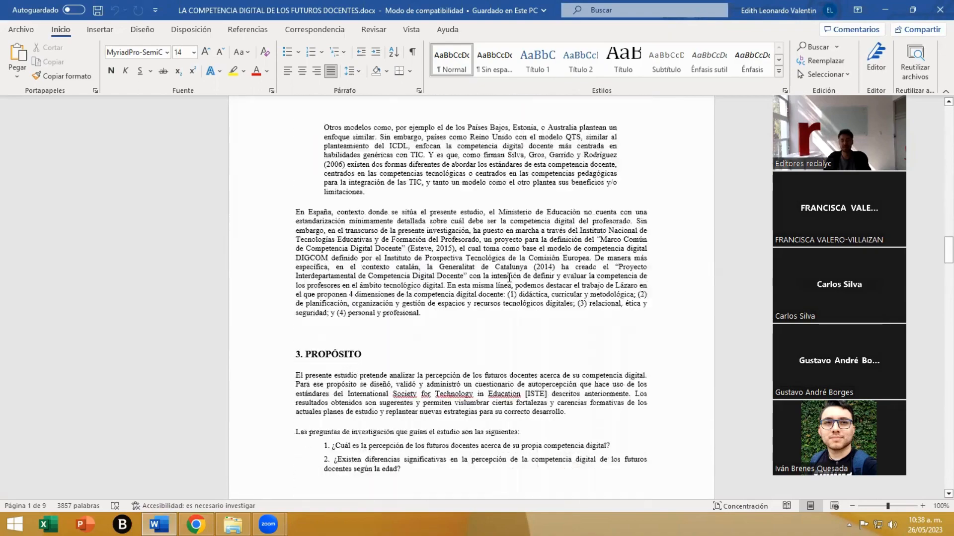
scroll(510, 276, up, 15)
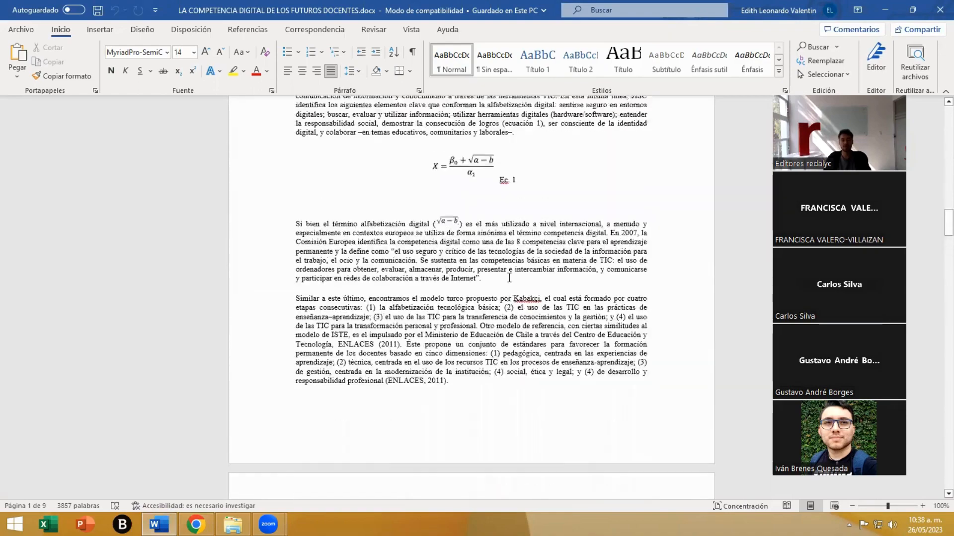
scroll(509, 277, up, 15)
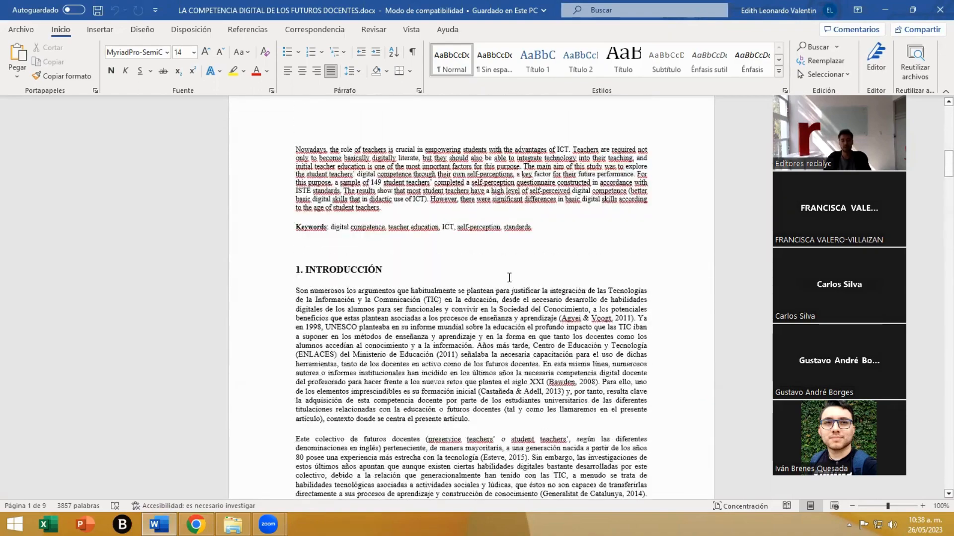
scroll(509, 277, up, 5)
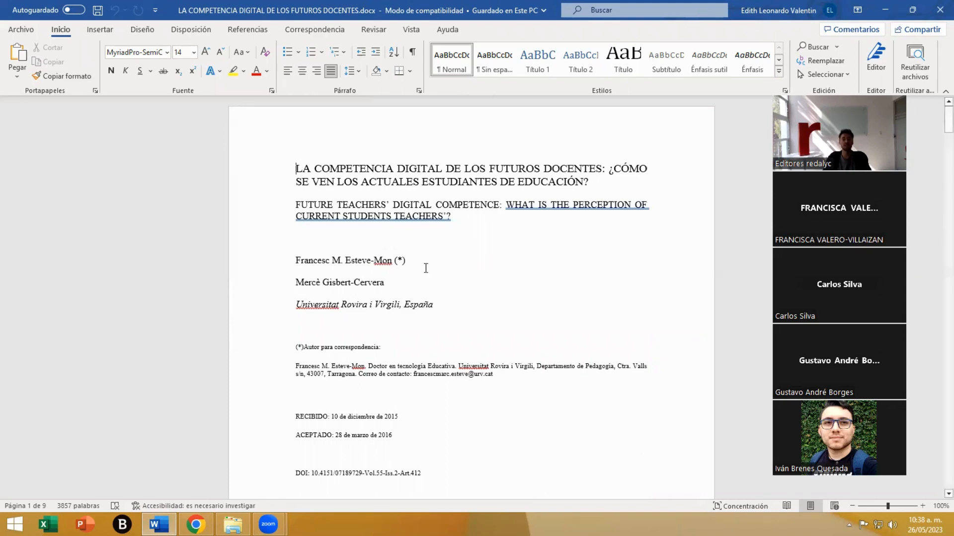
- Set up a copy of the manuscript in the Capacitación folder, named index.html with the type Página web (*.htm;*.html)
click(21, 31)
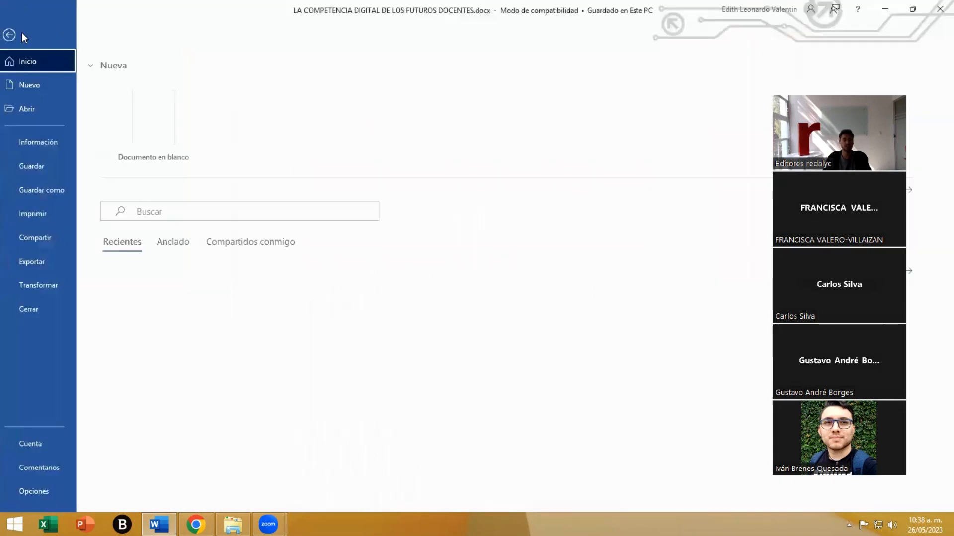
click(49, 189)
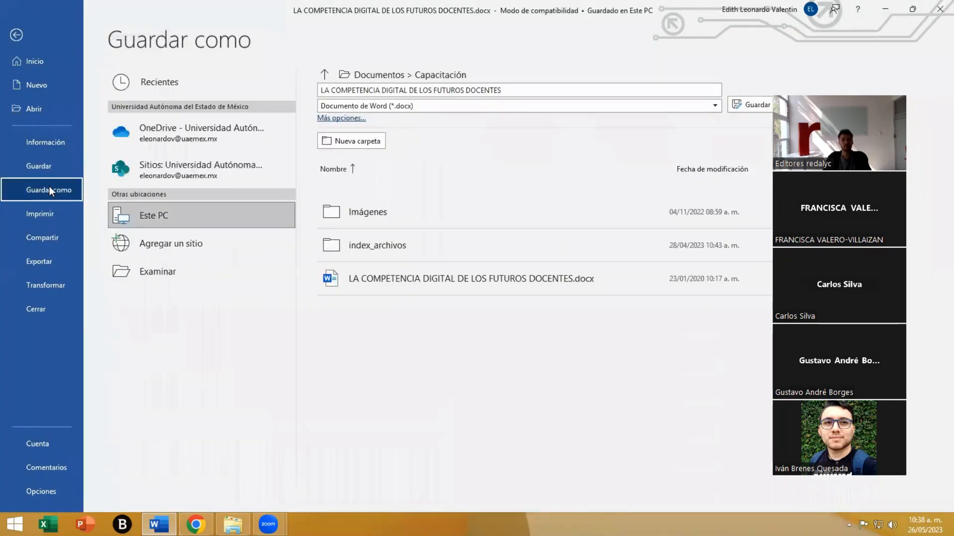
click(168, 272)
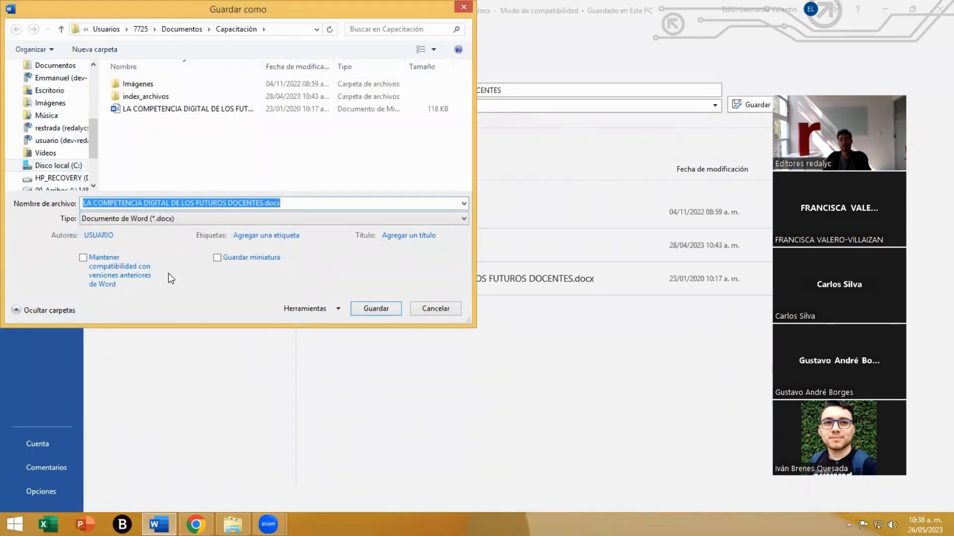
click(228, 32)
text(inde)
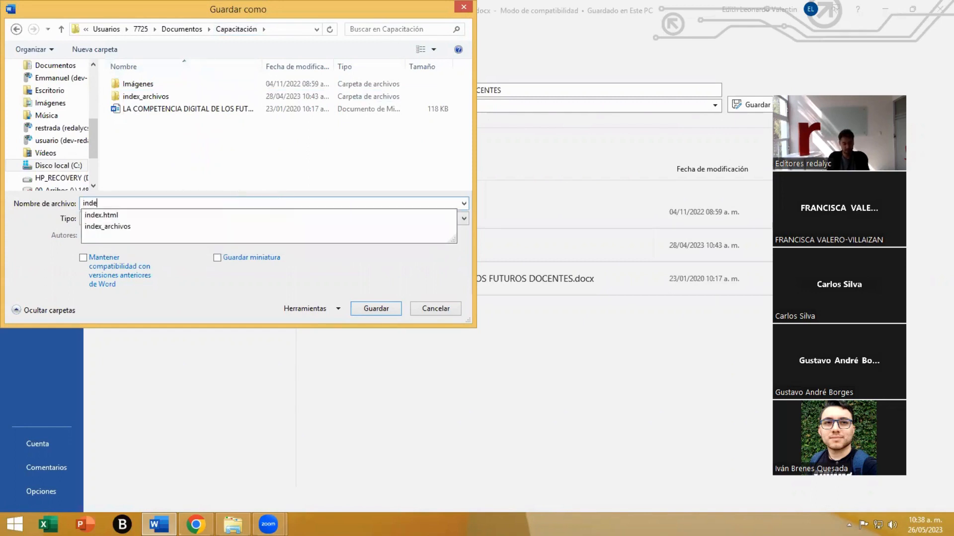
text(x.html)
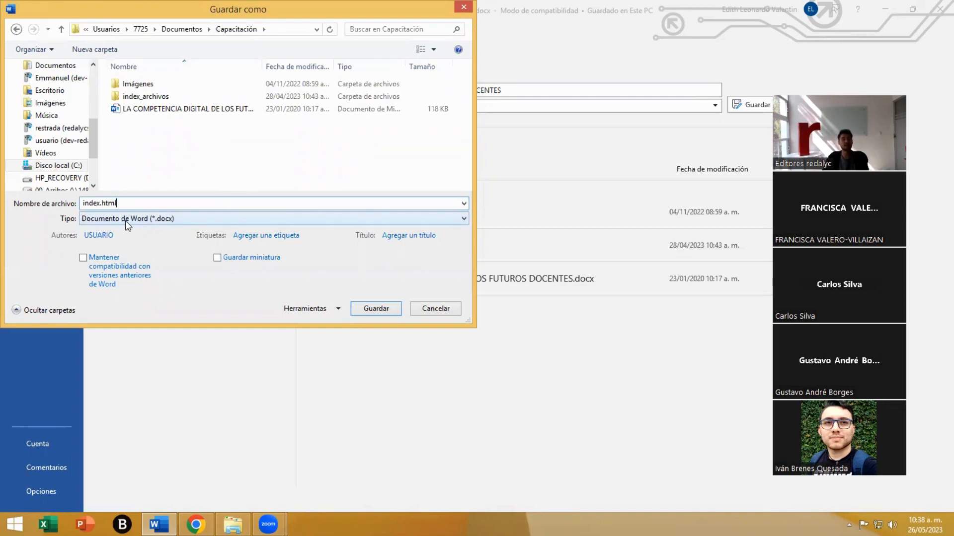
click(100, 221)
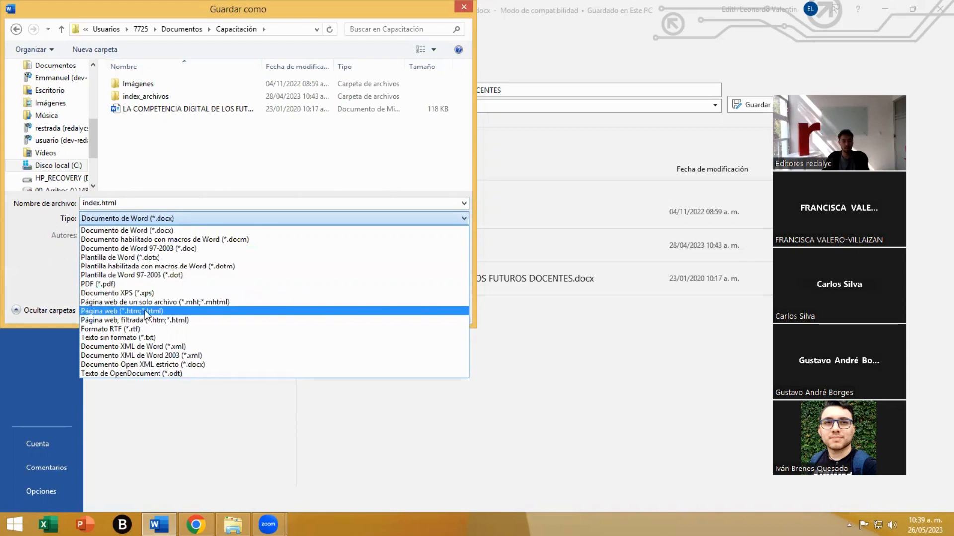
click(111, 313)
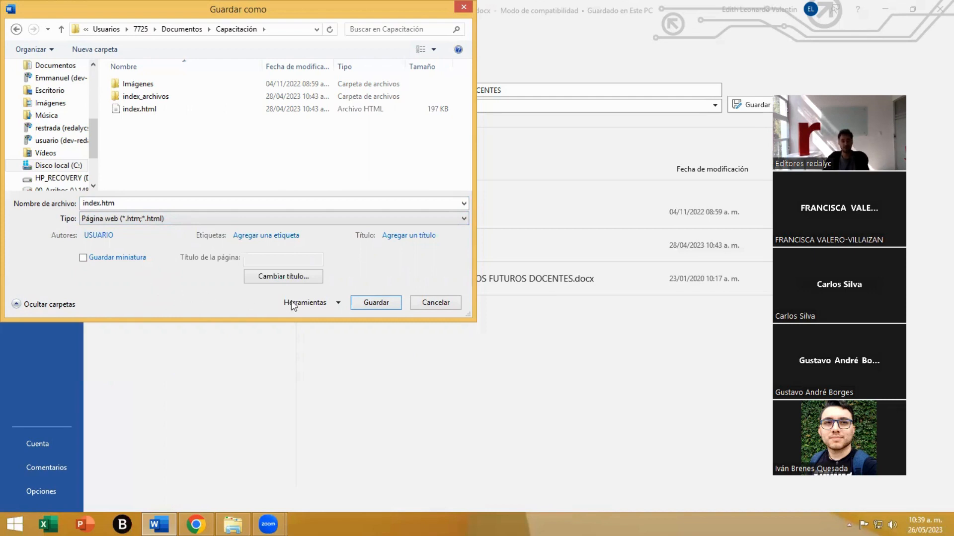
- Set the web page encoding to Unicode (UTF-8) and keep web pages always saved with the default encoding
click(326, 304)
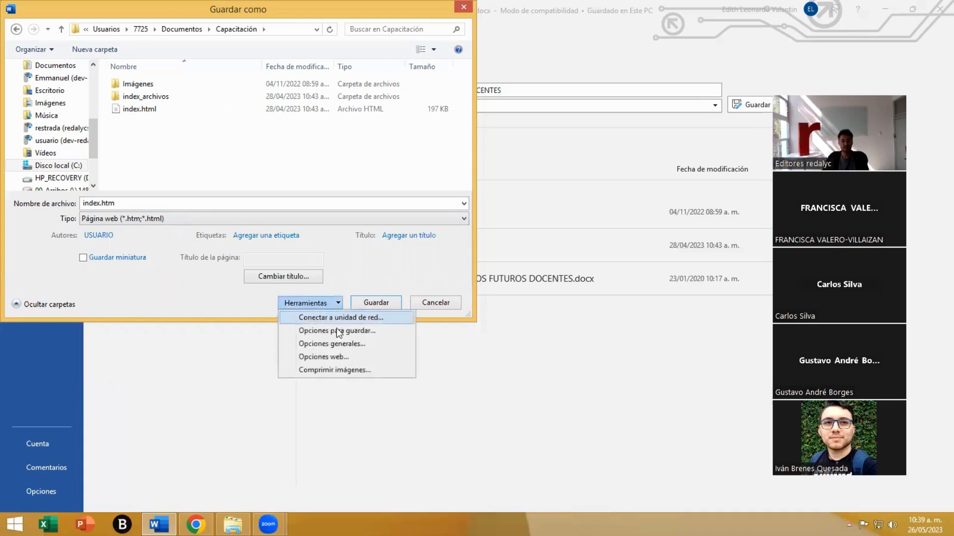
click(336, 357)
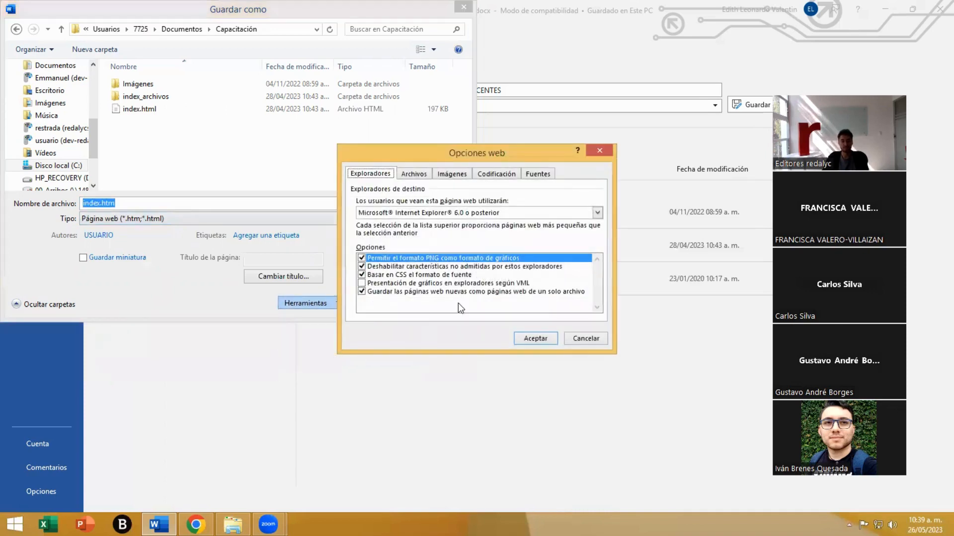
click(491, 174)
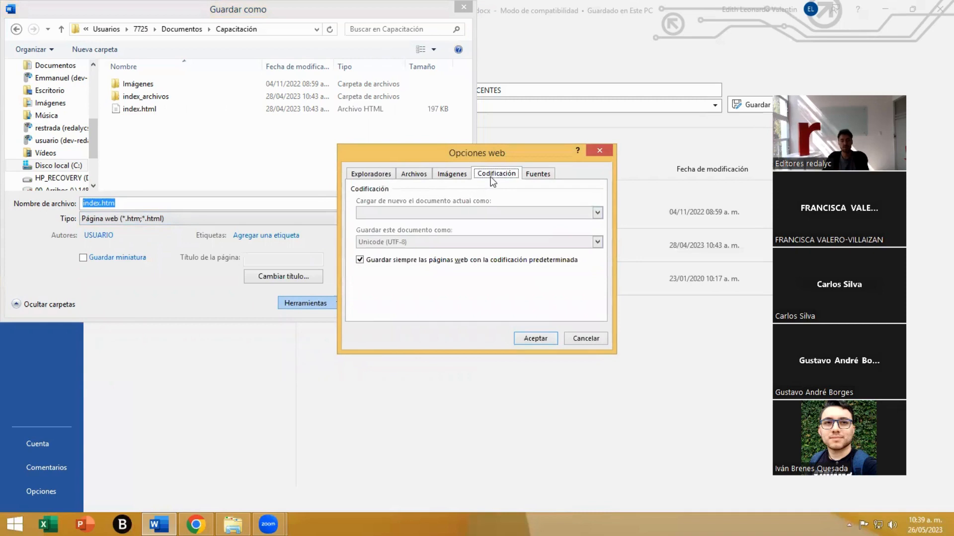
click(396, 259)
click(393, 242)
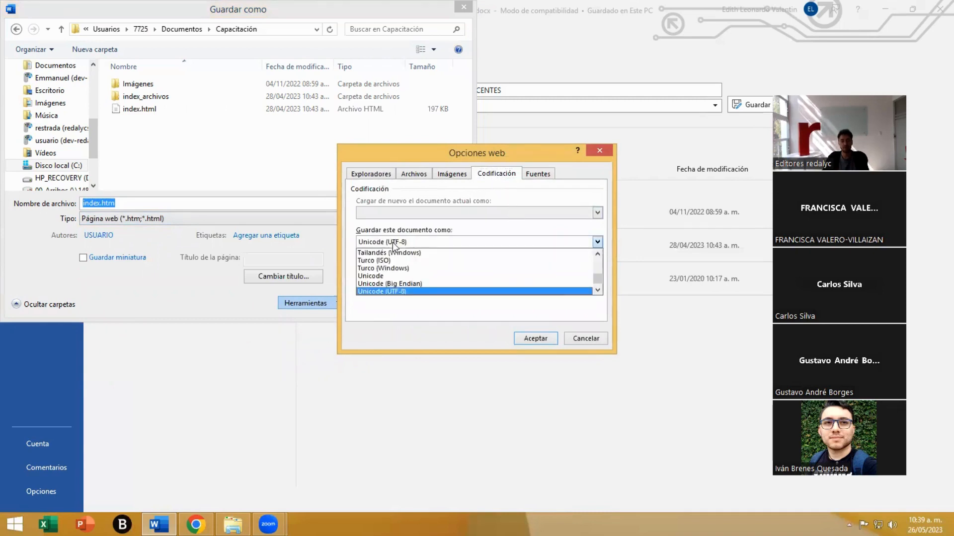
scroll(395, 258, up, 3)
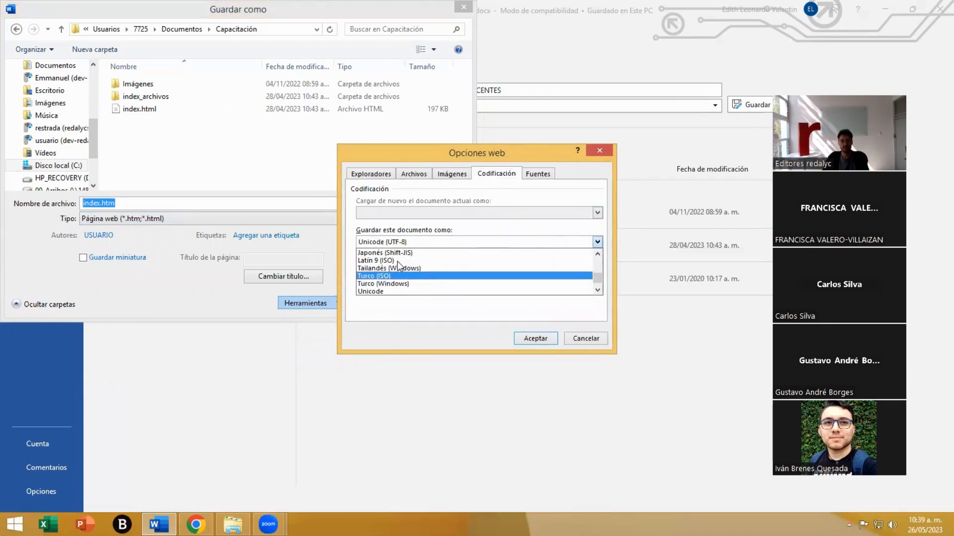
scroll(392, 271, down, 3)
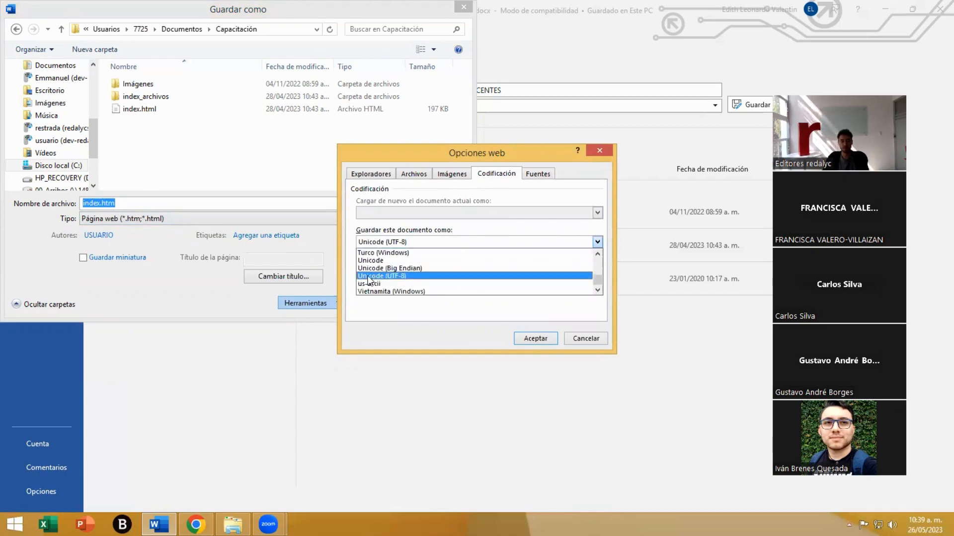
click(395, 277)
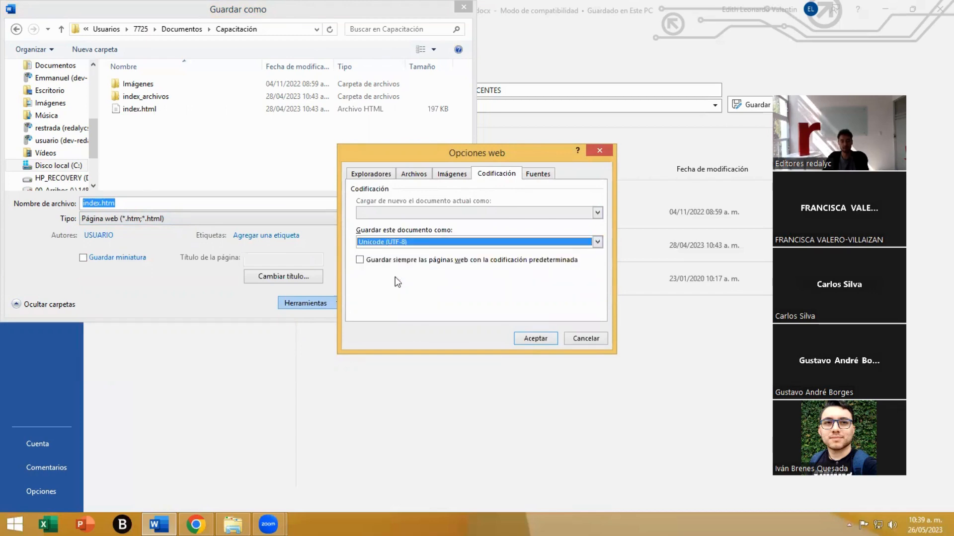
click(365, 262)
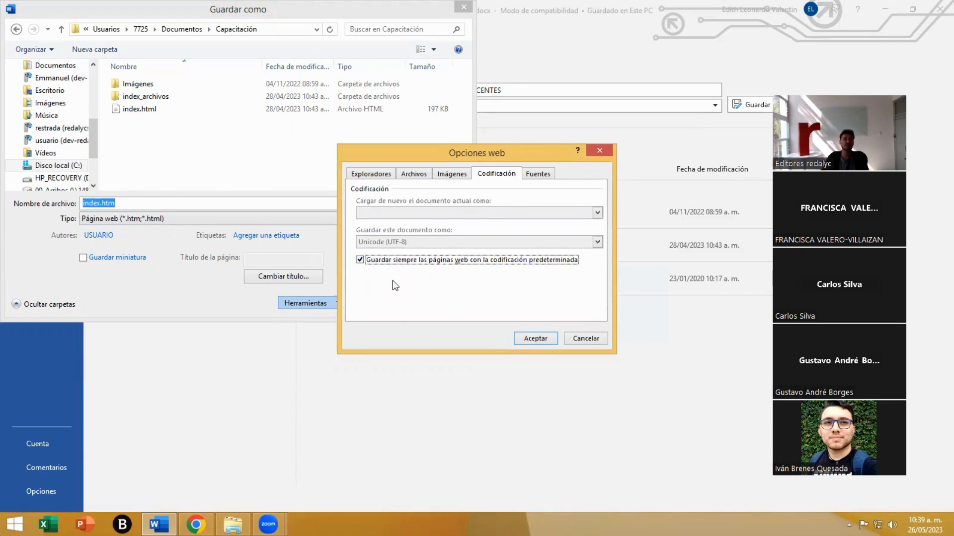
click(529, 339)
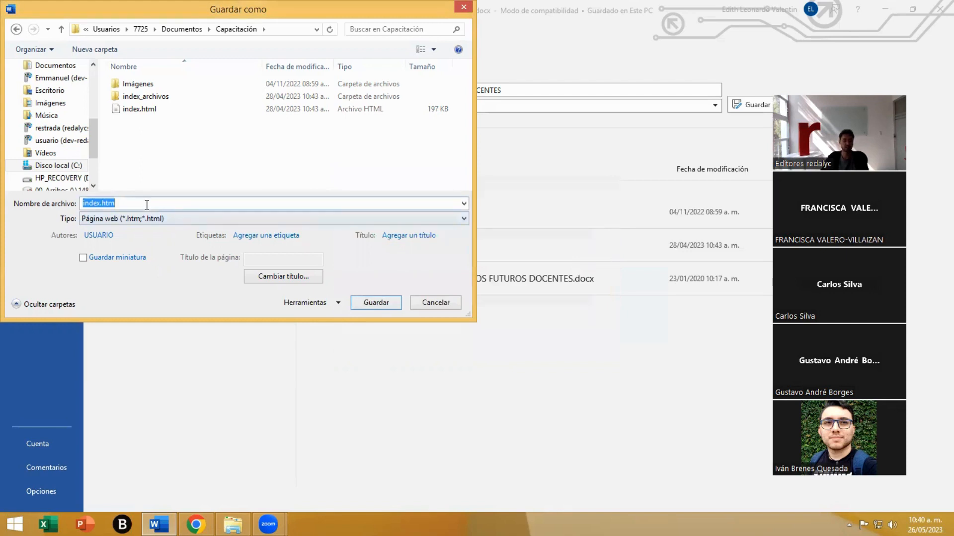
- Correct the extension in the copy's file name so it reads index.html
double_click(147, 204)
double_click(147, 205)
click(132, 203)
text(l)
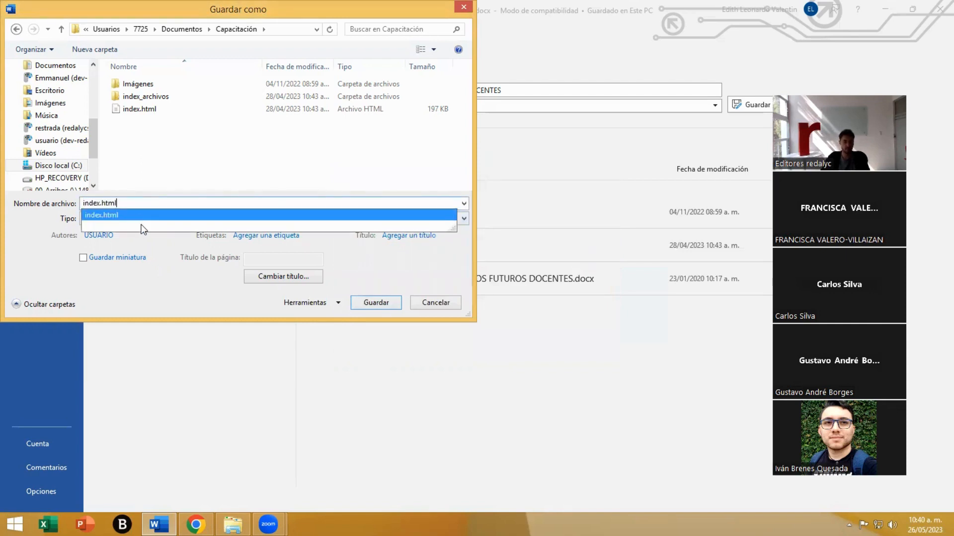
click(137, 214)
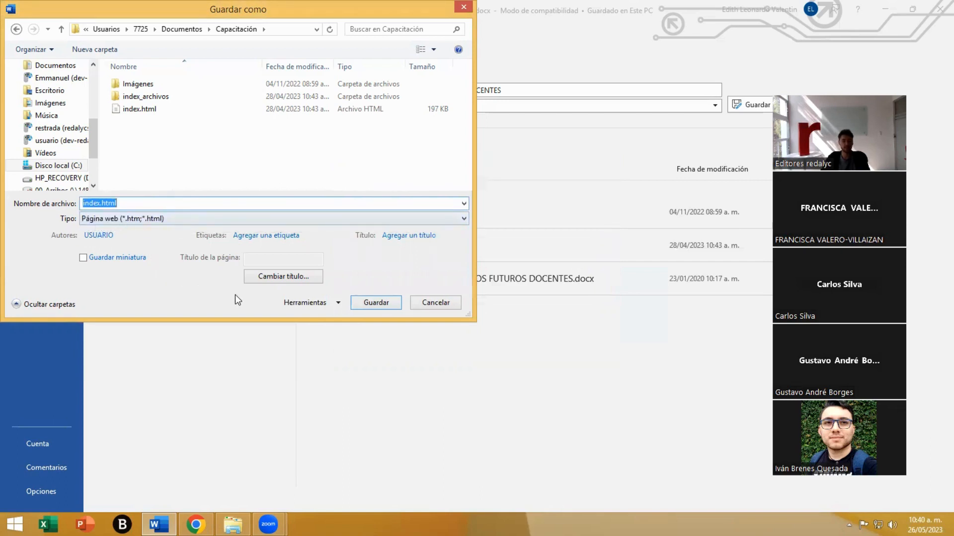
- Recheck the encoding settings in the web options for the index.html copy
click(302, 304)
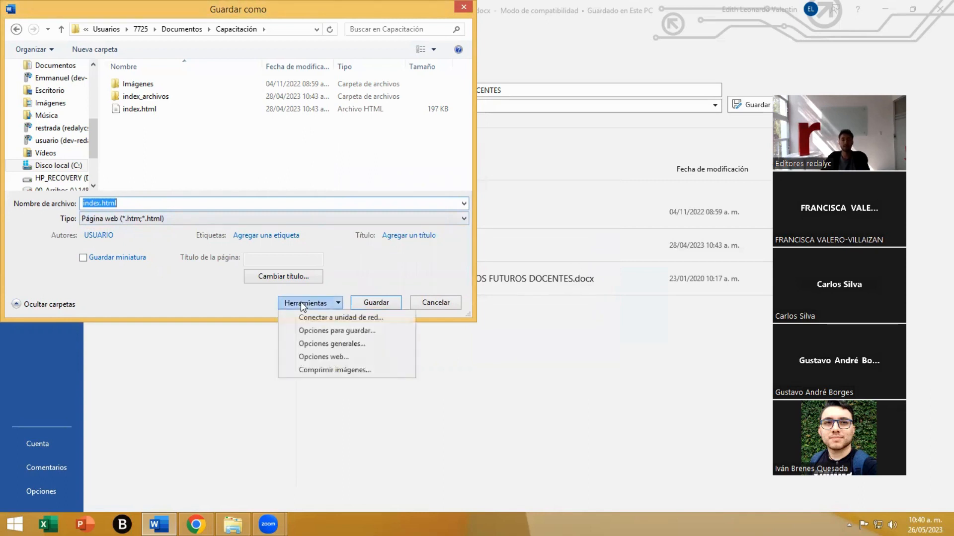
click(322, 356)
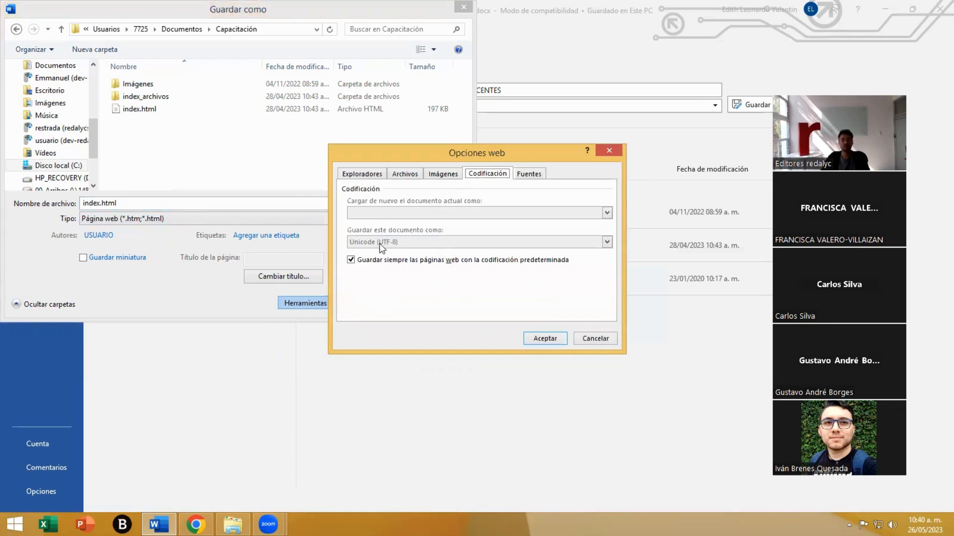
click(542, 340)
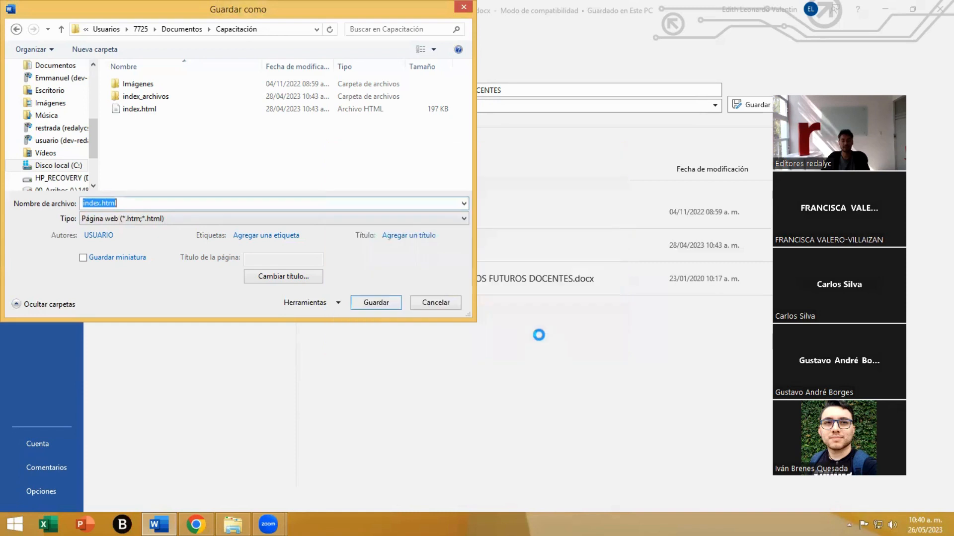
click(310, 302)
click(336, 352)
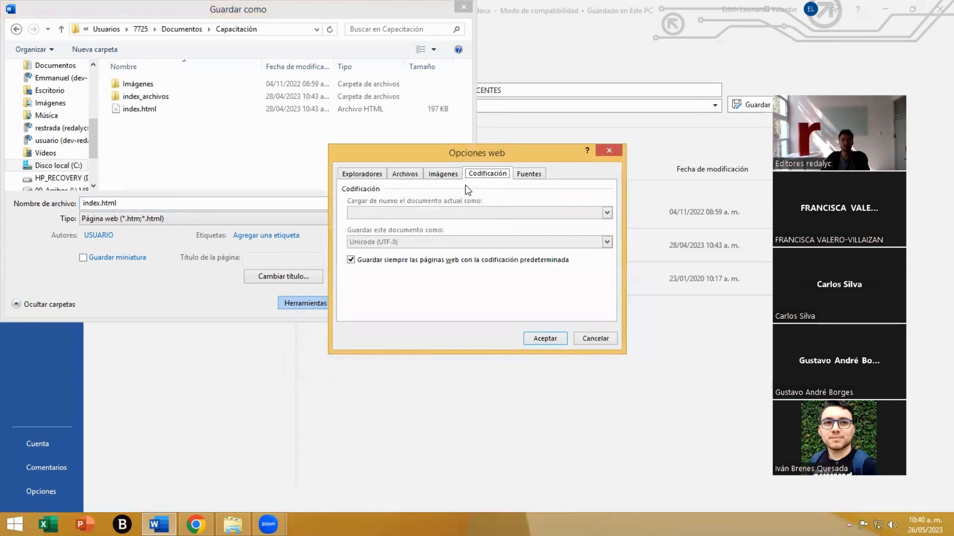
click(536, 336)
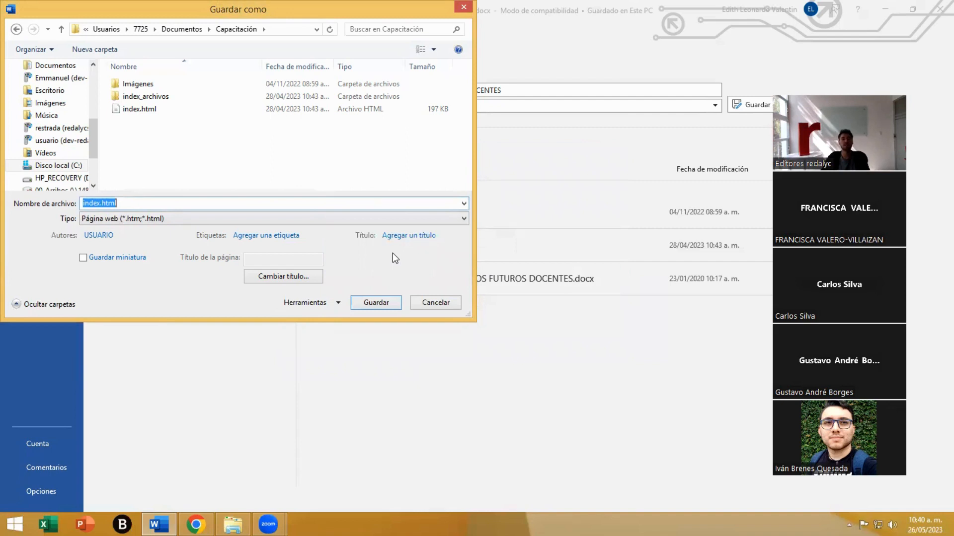
- Save the manuscript as index.html, replacing the existing file and continuing past the compatibility check
click(376, 303)
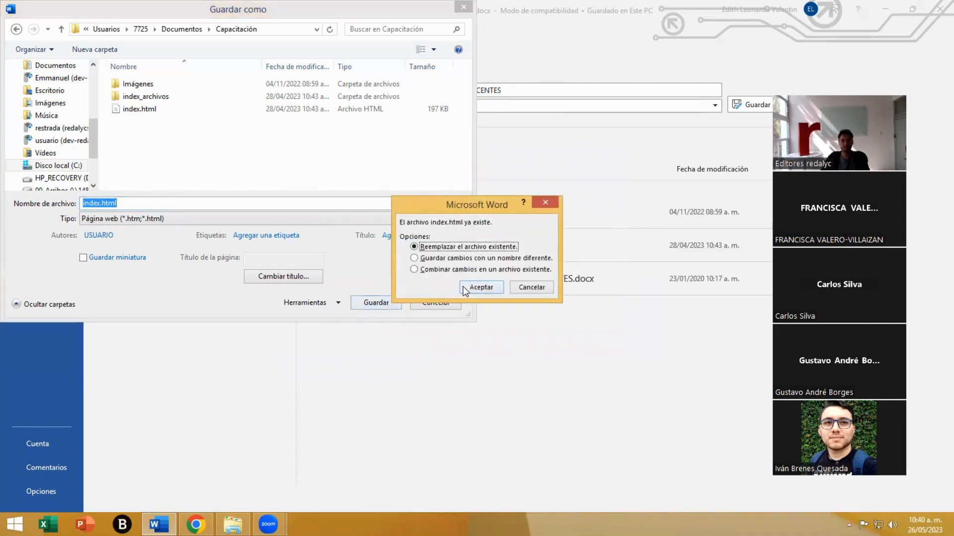
click(473, 284)
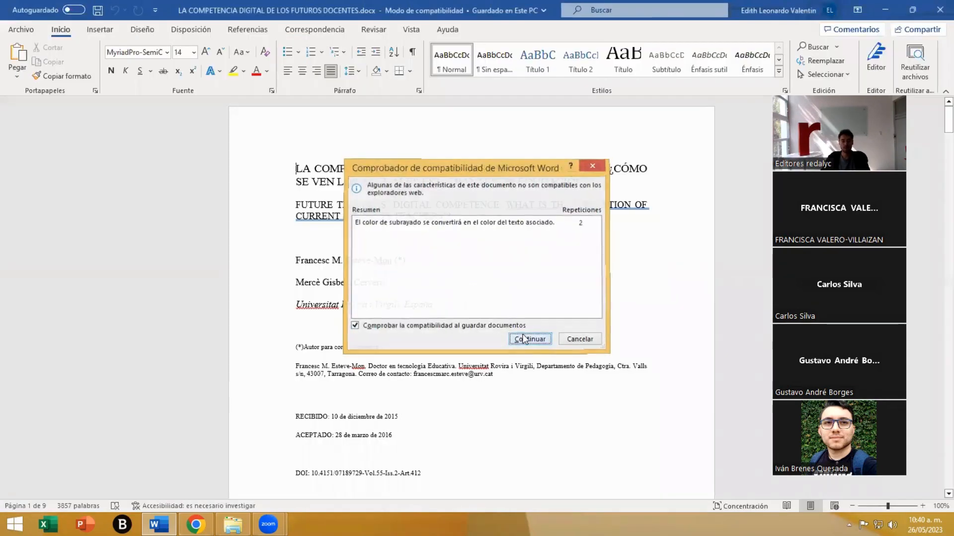
click(523, 335)
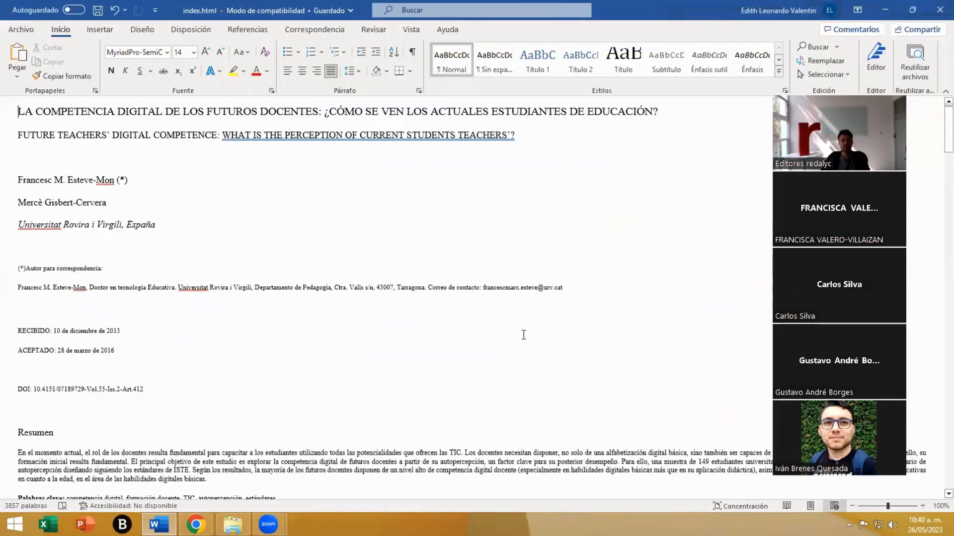
- Look through the saved web version of the manuscript, including its front matter, abstracts, body sections and equation
scroll(449, 254, down, 7)
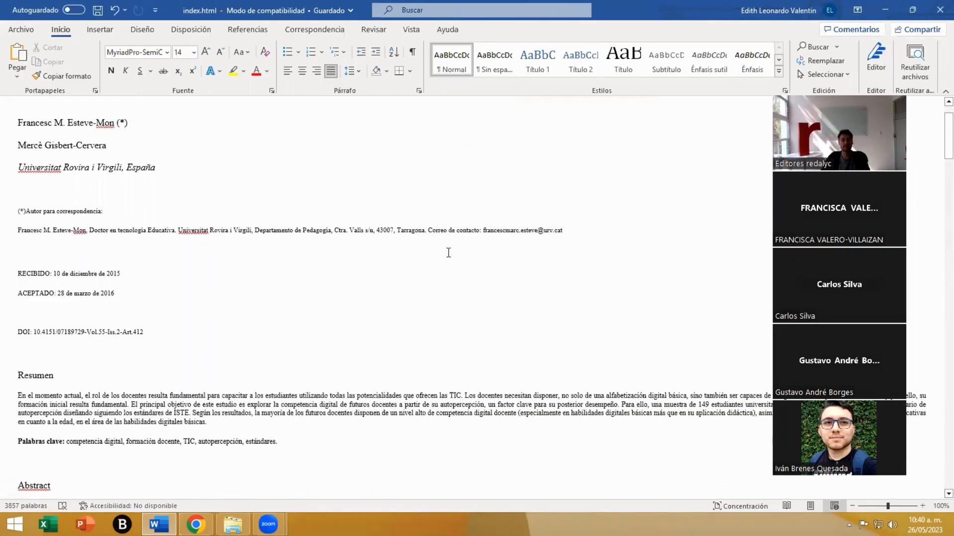
scroll(448, 253, down, 10)
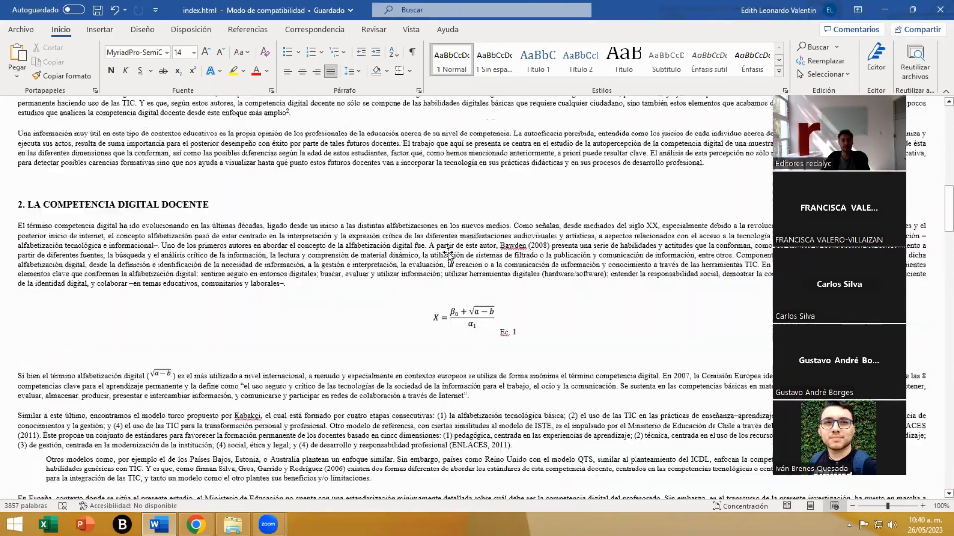
scroll(449, 253, up, 15)
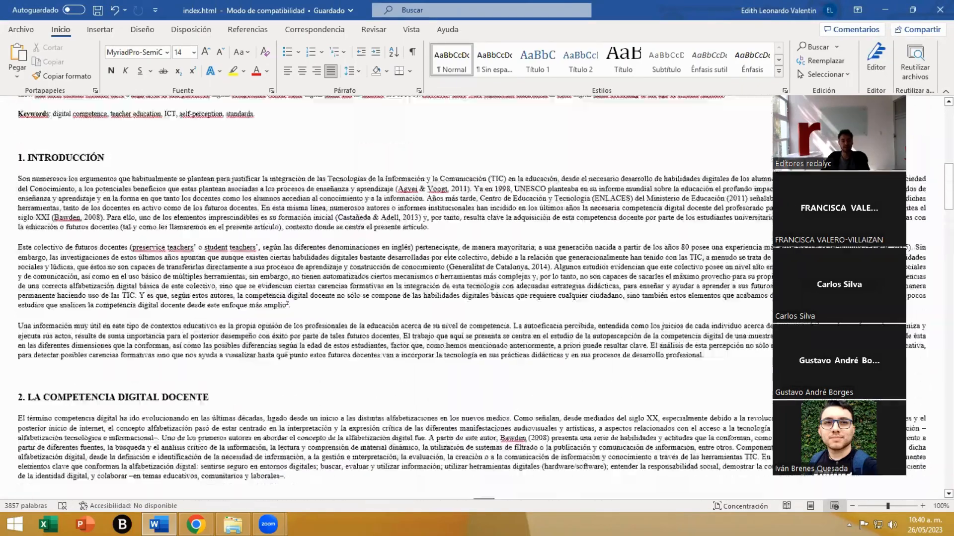
scroll(448, 253, up, 3)
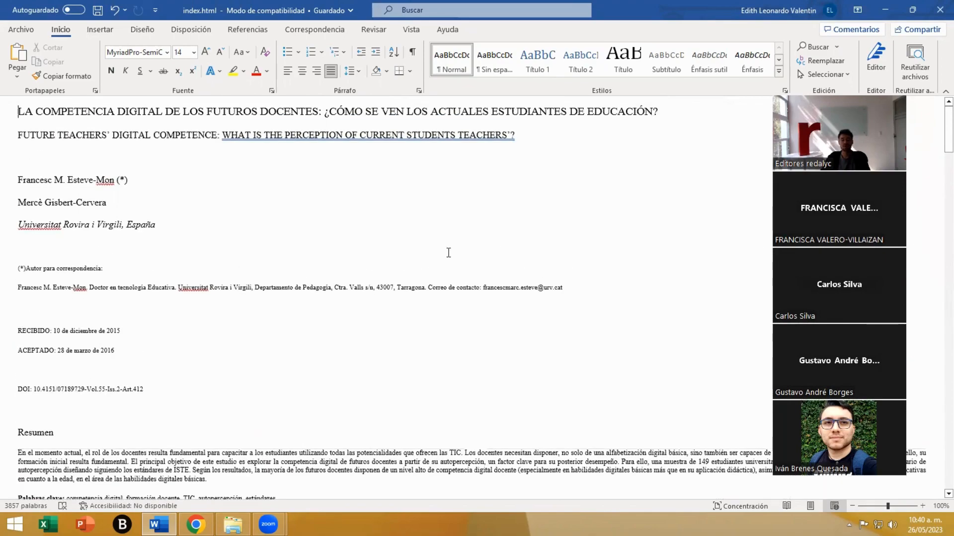
scroll(448, 253, down, 14)
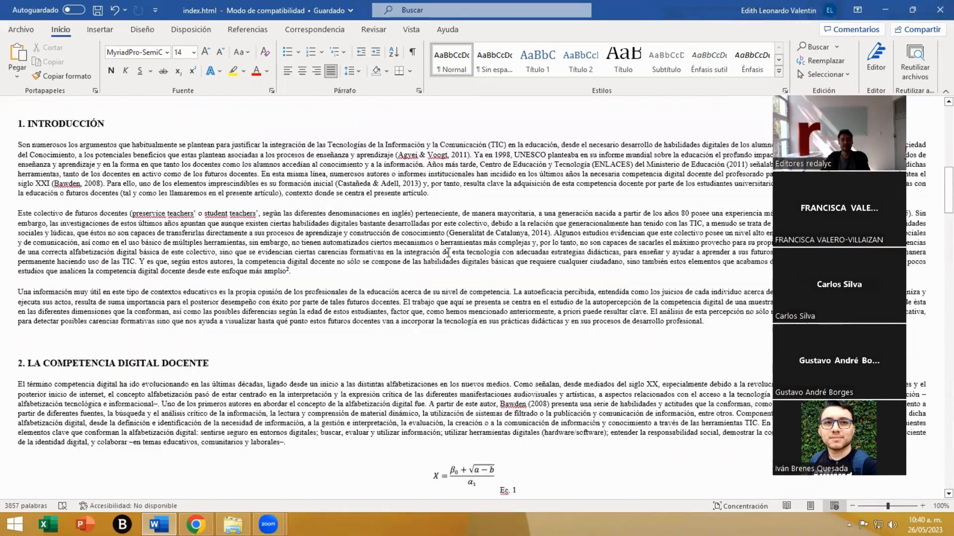
scroll(448, 254, down, 2)
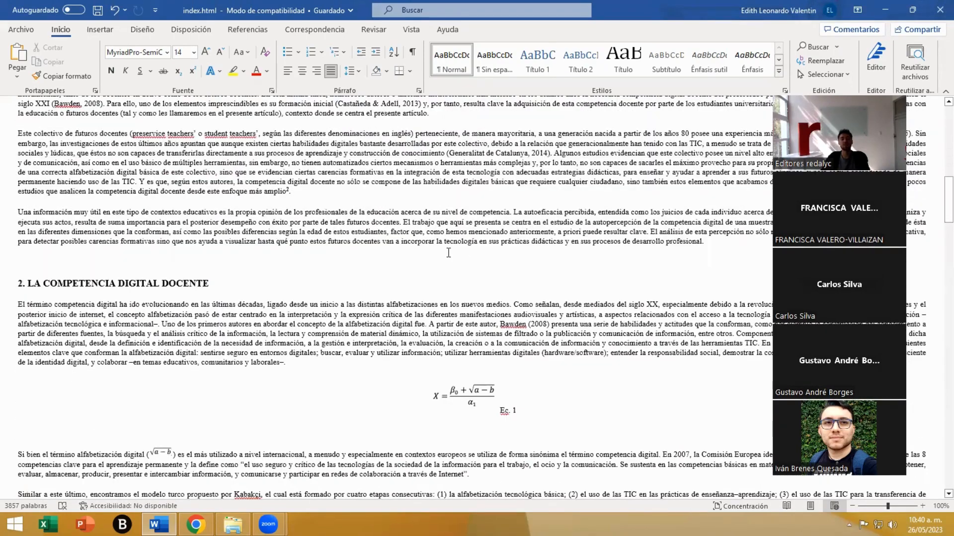
scroll(449, 253, down, 7)
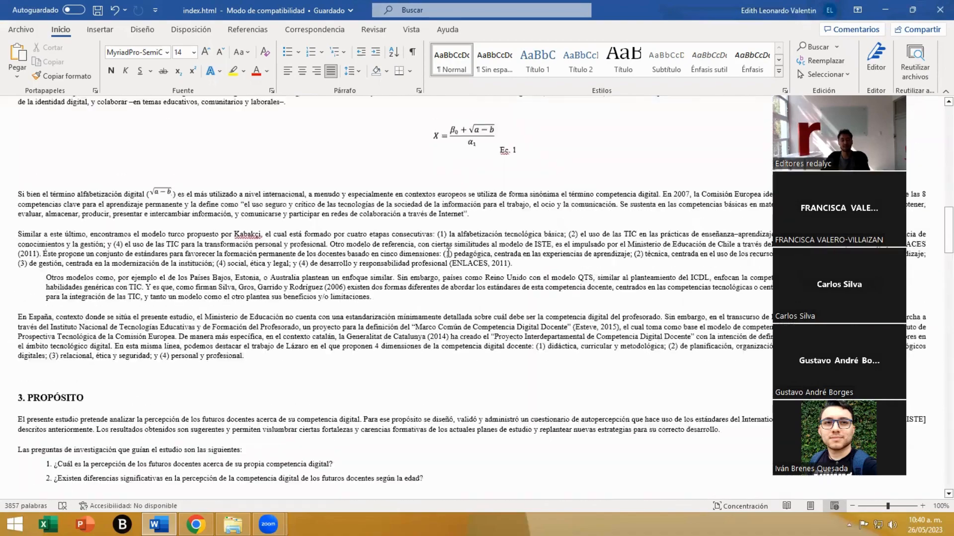
scroll(449, 253, up, 15)
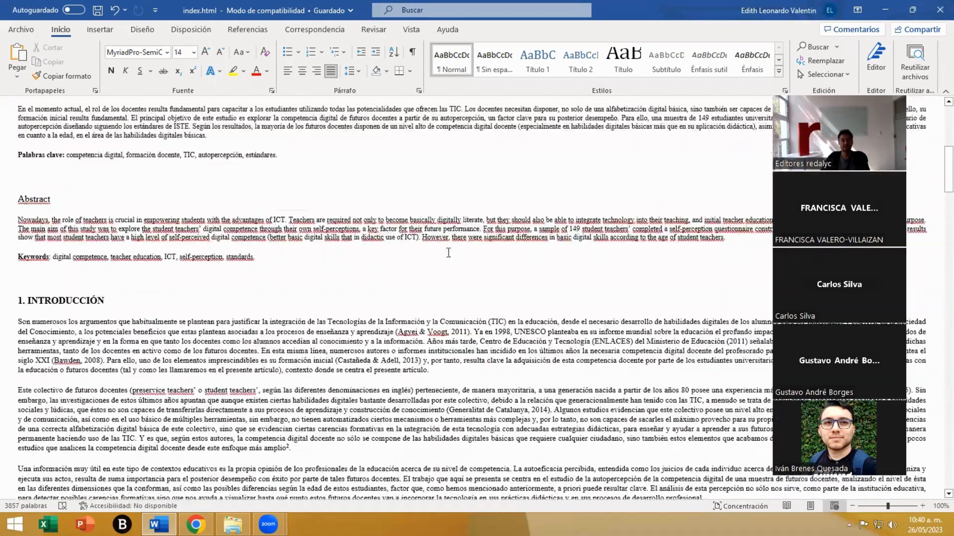
scroll(448, 253, up, 9)
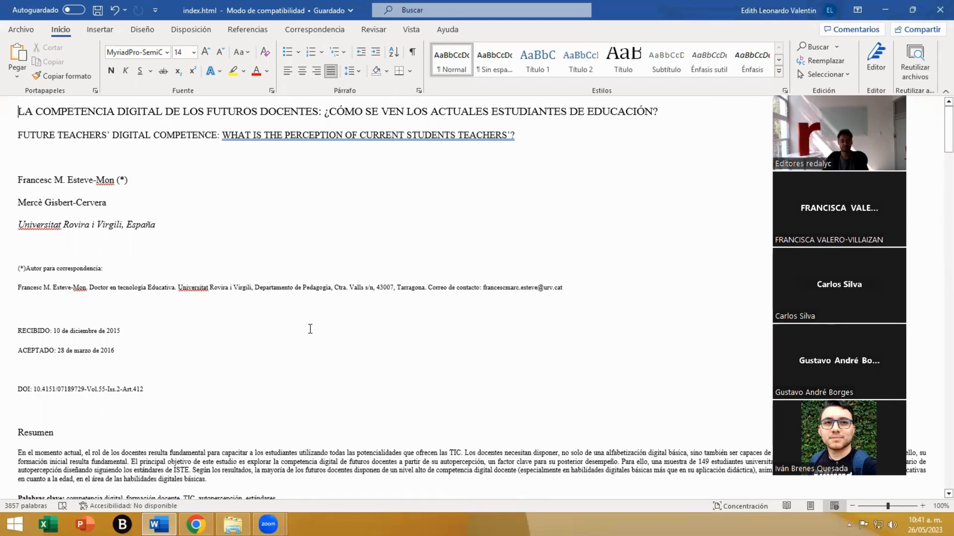
- Switch to the Capacitación folder in File Explorer and examine the ZIP compression option for index.html with index_archivos, plus the existing ART_1.zip
click(233, 525)
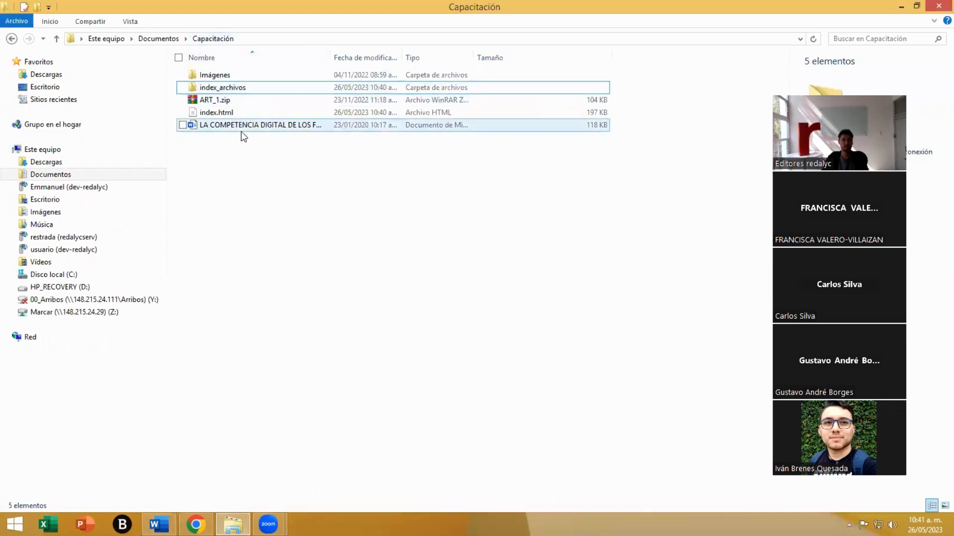
click(212, 114)
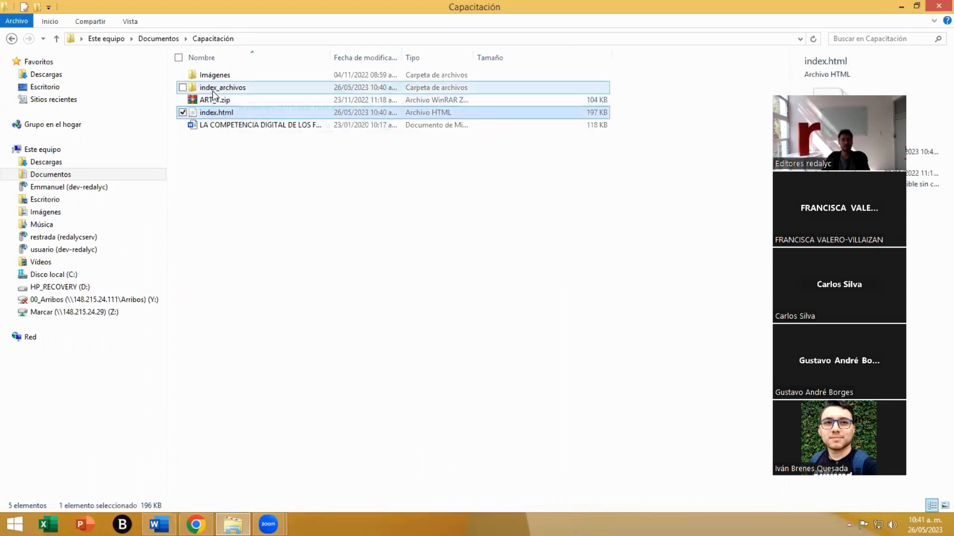
ctrl+click(219, 89)
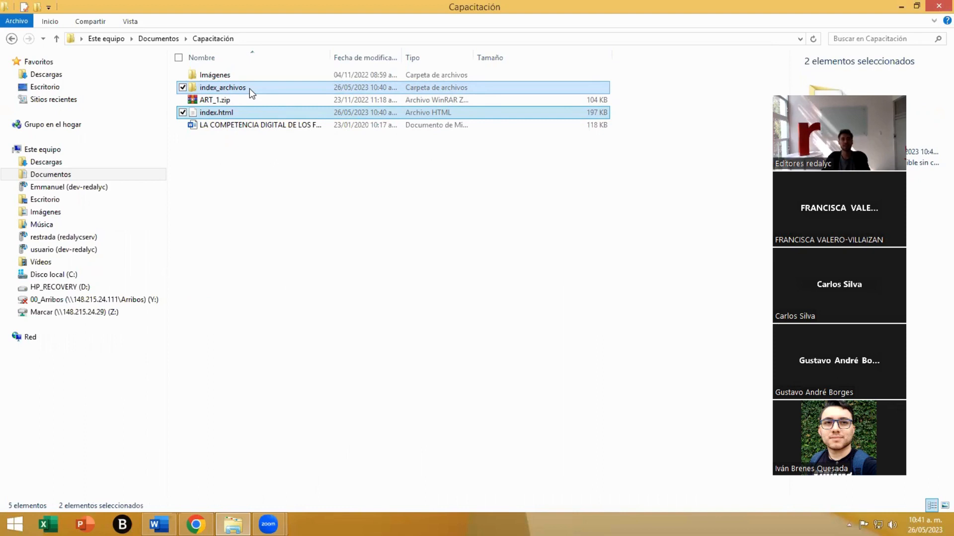
right_click(250, 89)
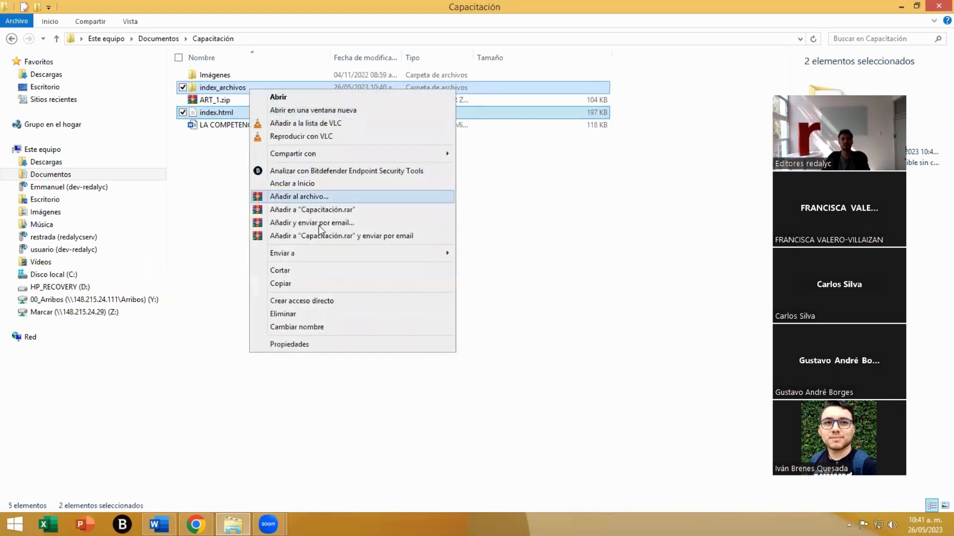
mouse_move(331, 254)
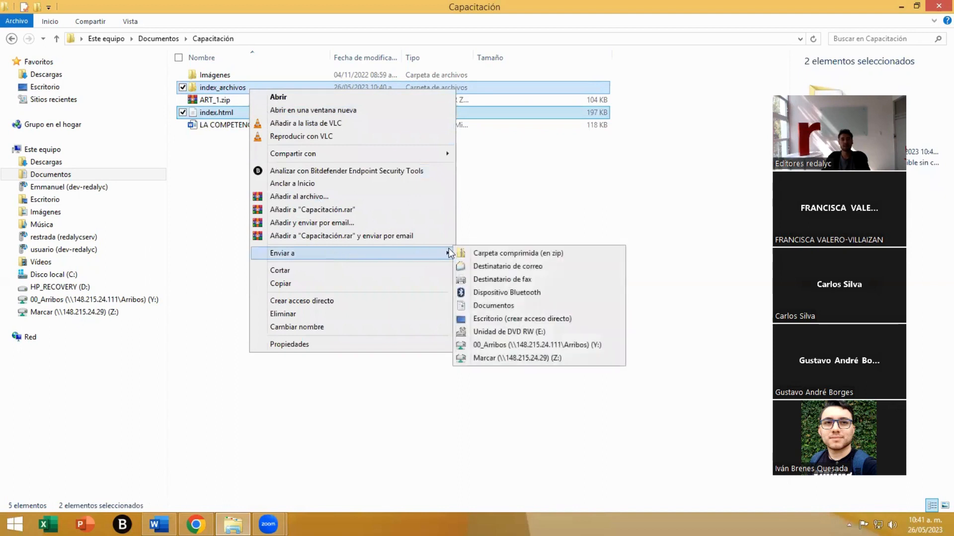
click(491, 218)
click(187, 100)
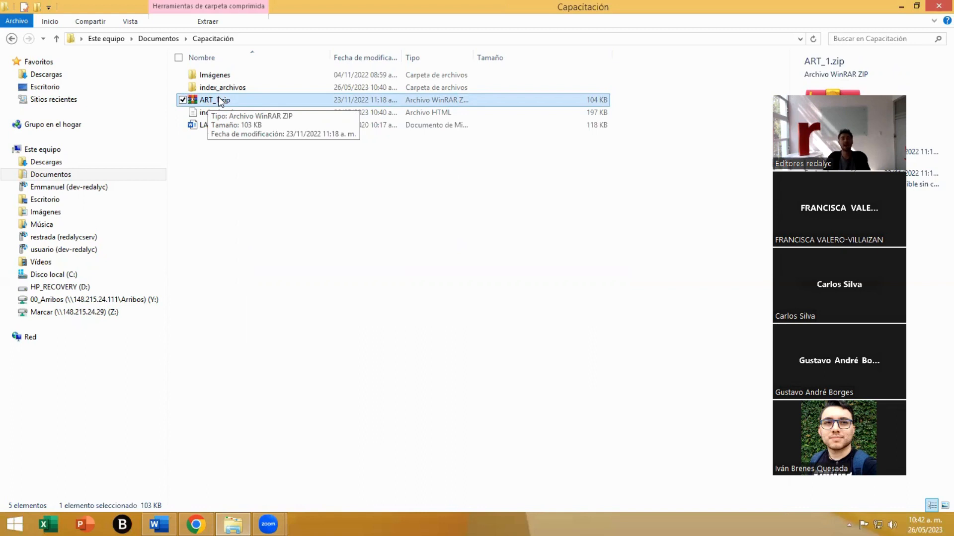
click(267, 197)
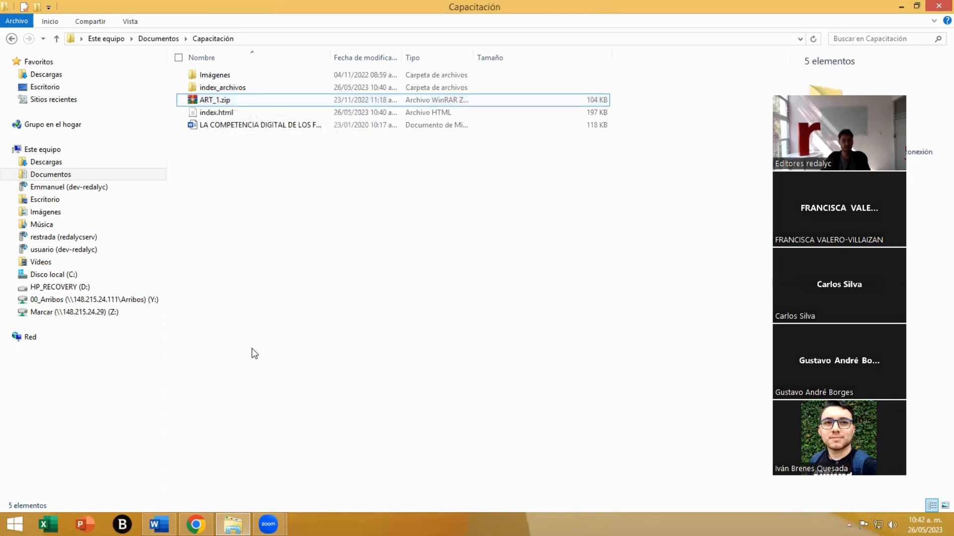
- Switch to Marcalyc in Chrome and upload ART_1.zip from the Capacitación folder in Documentos as the article's HTML
click(196, 524)
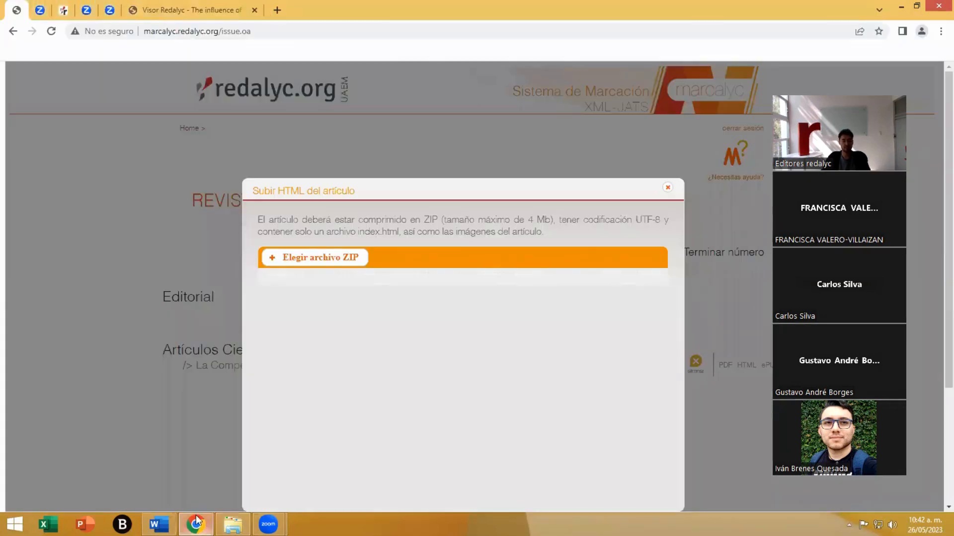
click(307, 258)
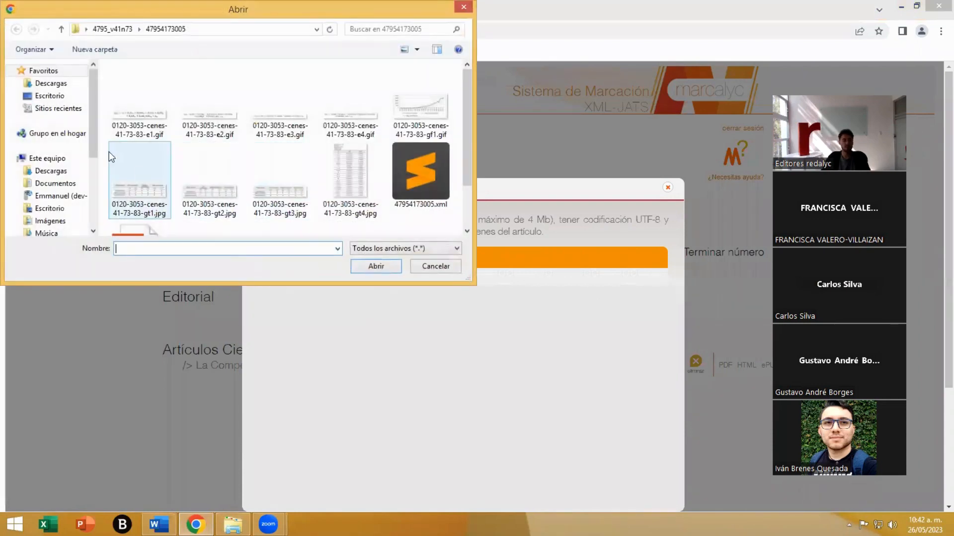
click(55, 185)
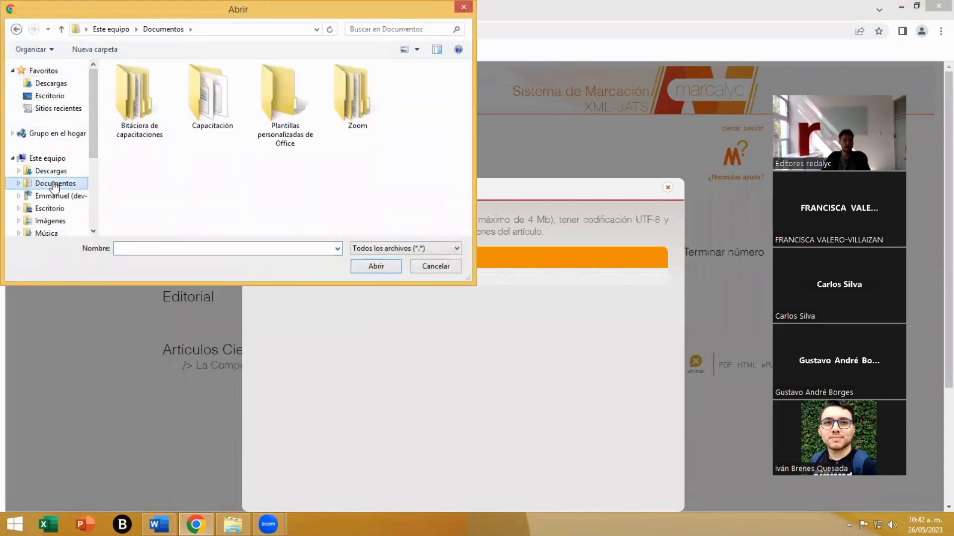
double_click(208, 107)
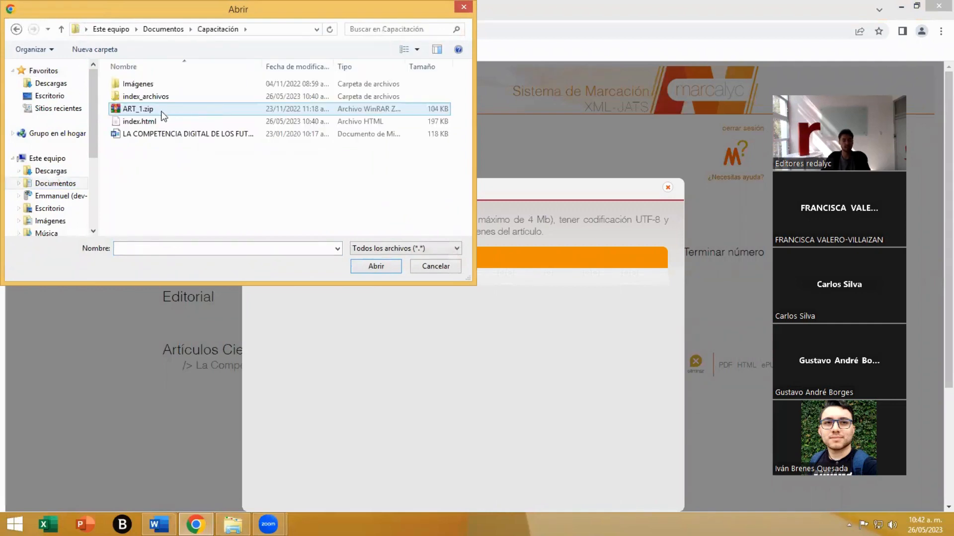
click(138, 111)
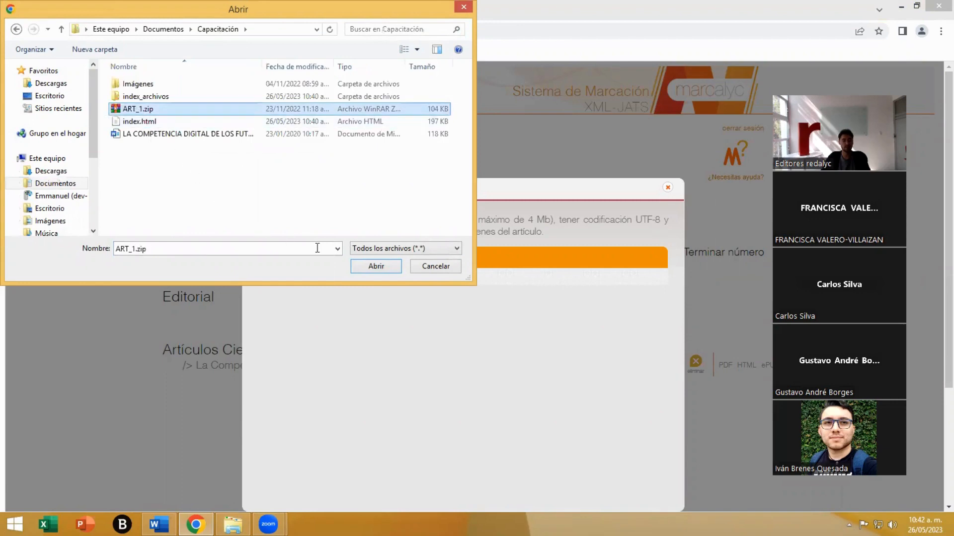
click(359, 267)
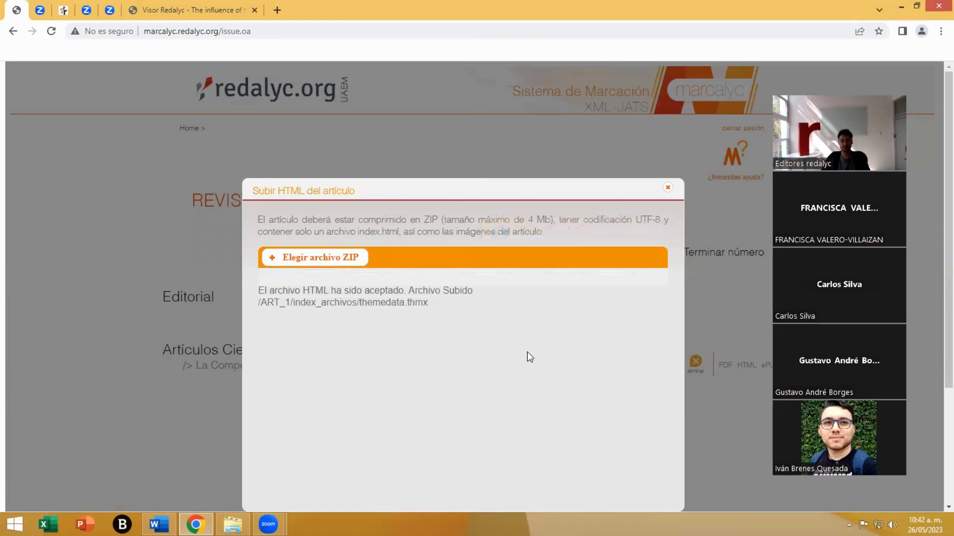
click(667, 188)
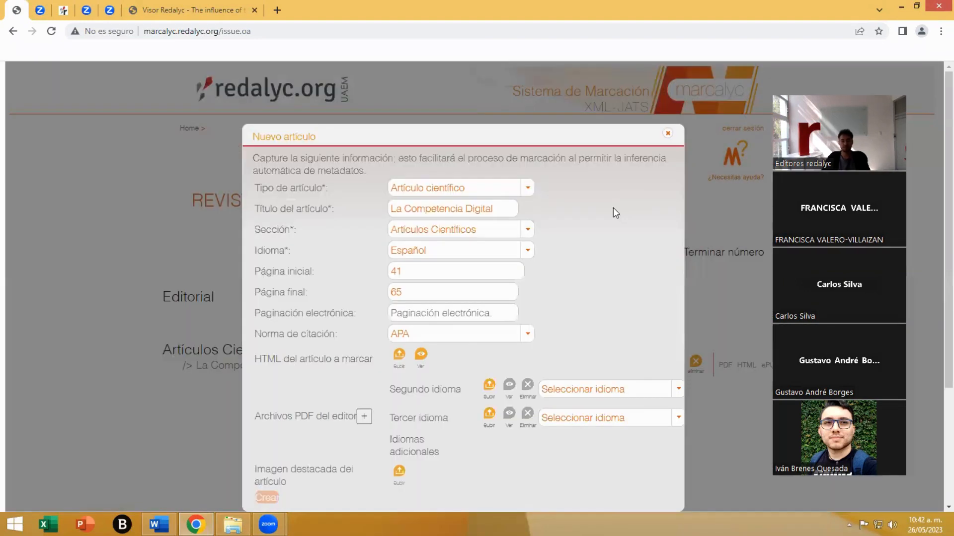
- Preview the uploaded article HTML, look through its abstracts, equation and tables, and close the preview
click(421, 357)
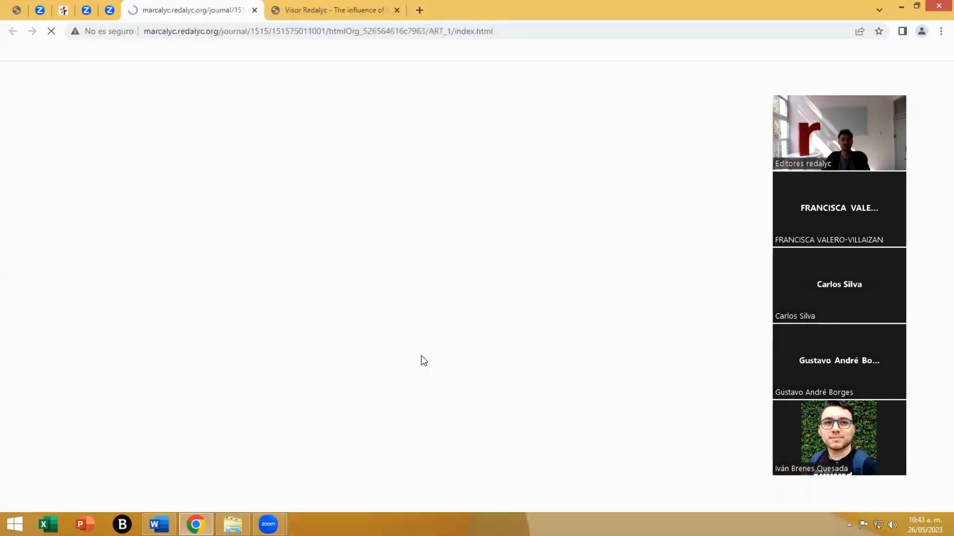
scroll(234, 169, down, 6)
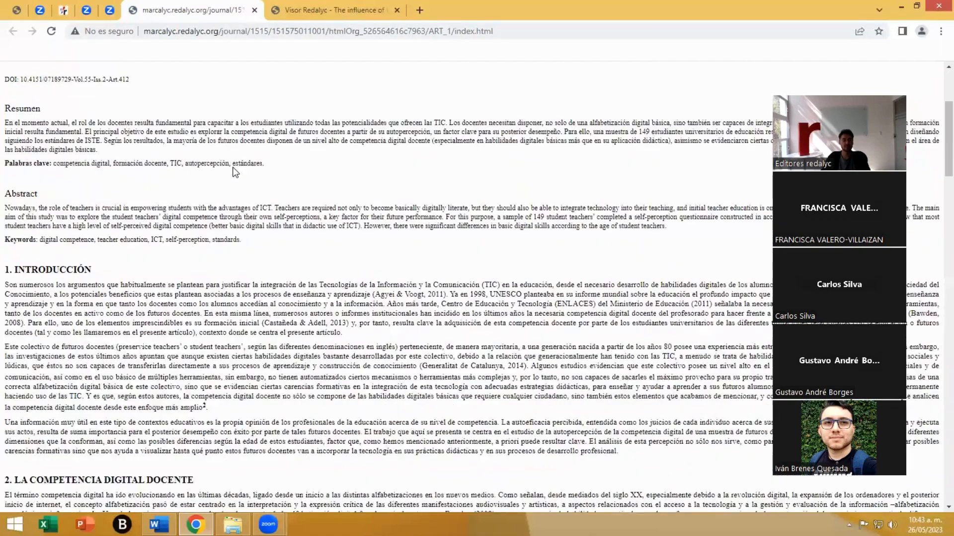
scroll(233, 170, down, 20)
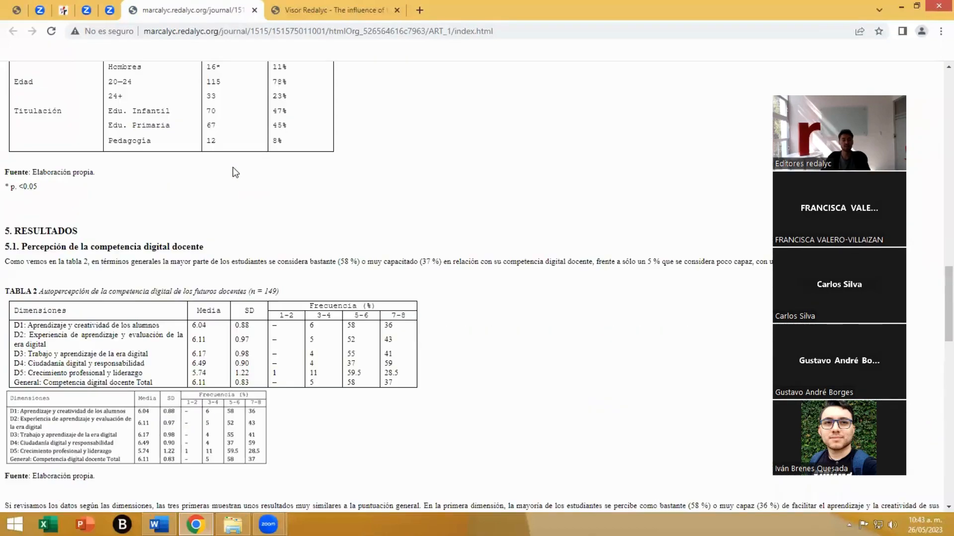
scroll(233, 168, up, 18)
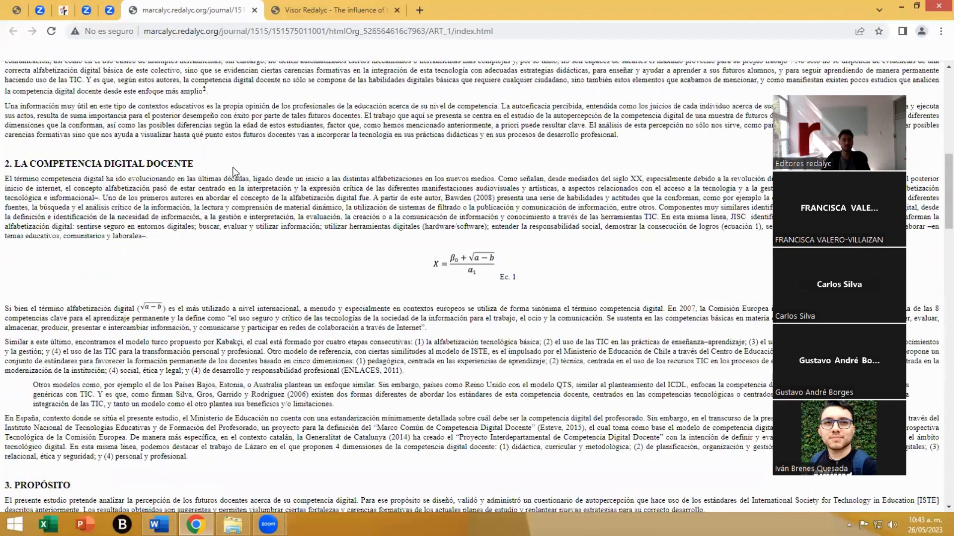
scroll(232, 167, up, 6)
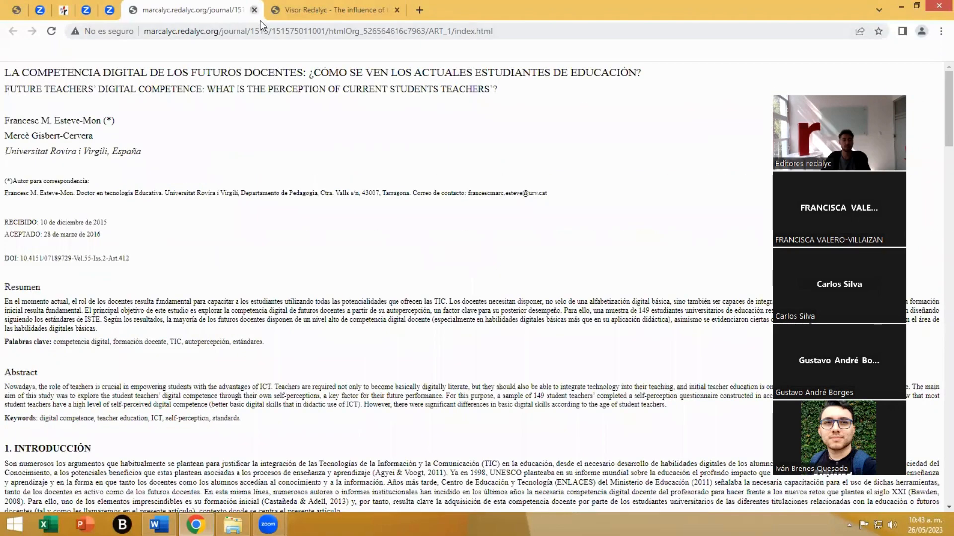
click(254, 10)
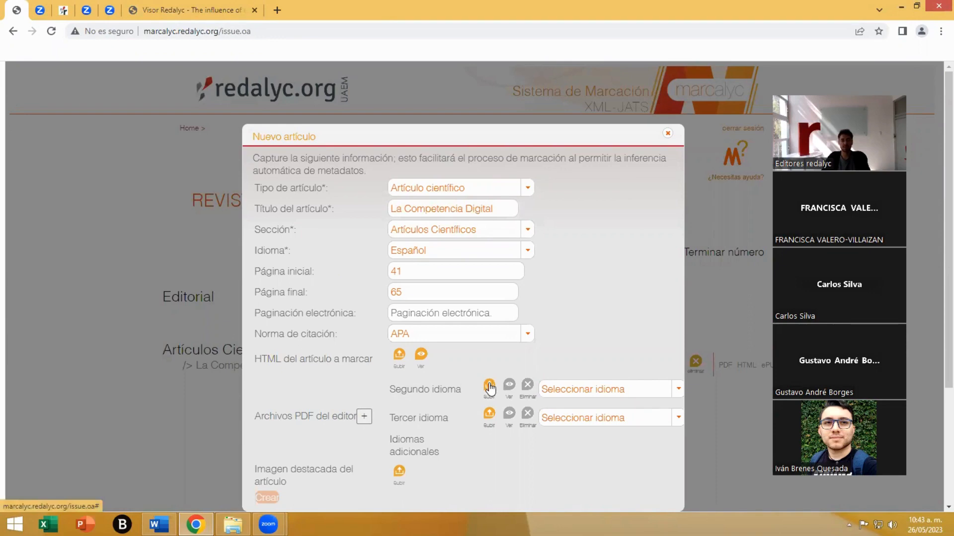
- Examine the language choices for the second-language PDF and the article's featured image field in the article form
click(599, 386)
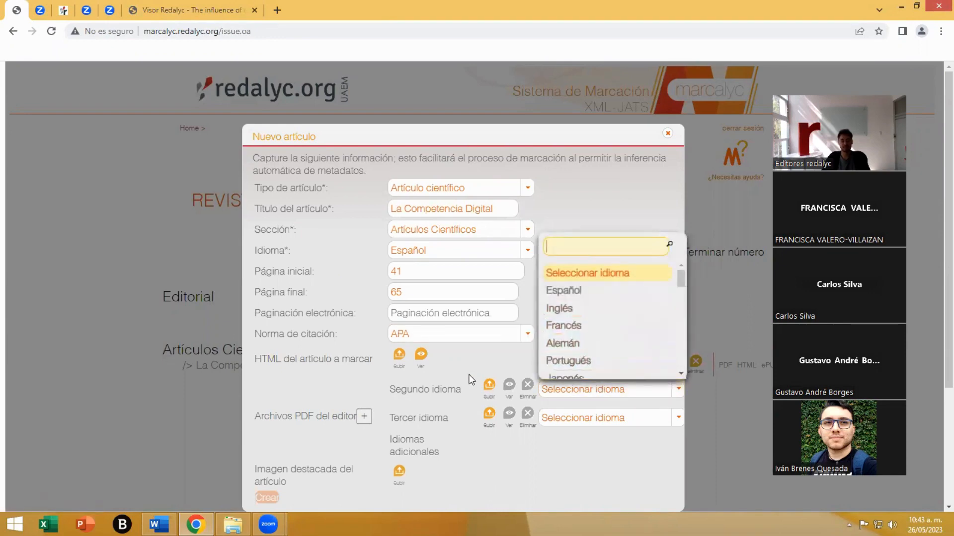
click(501, 350)
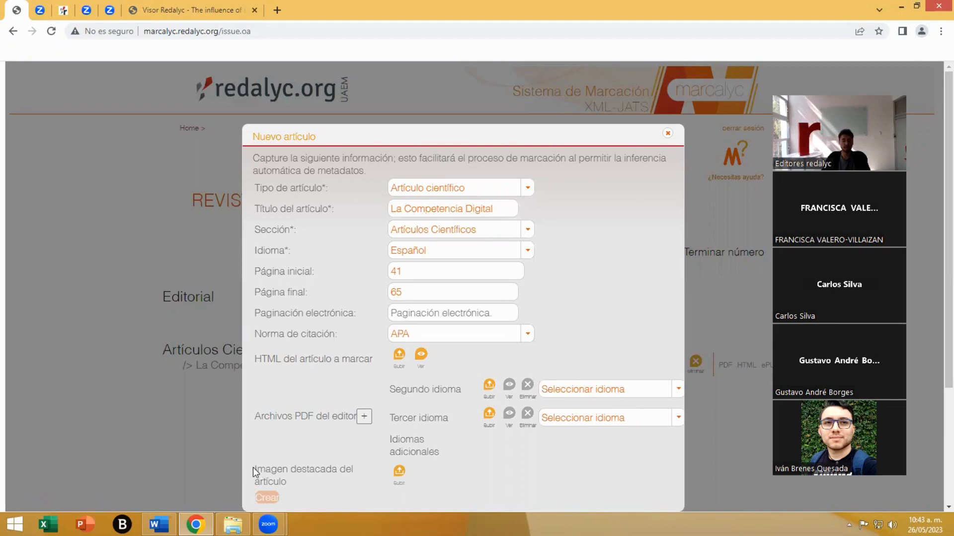
drag(256, 467, 300, 480)
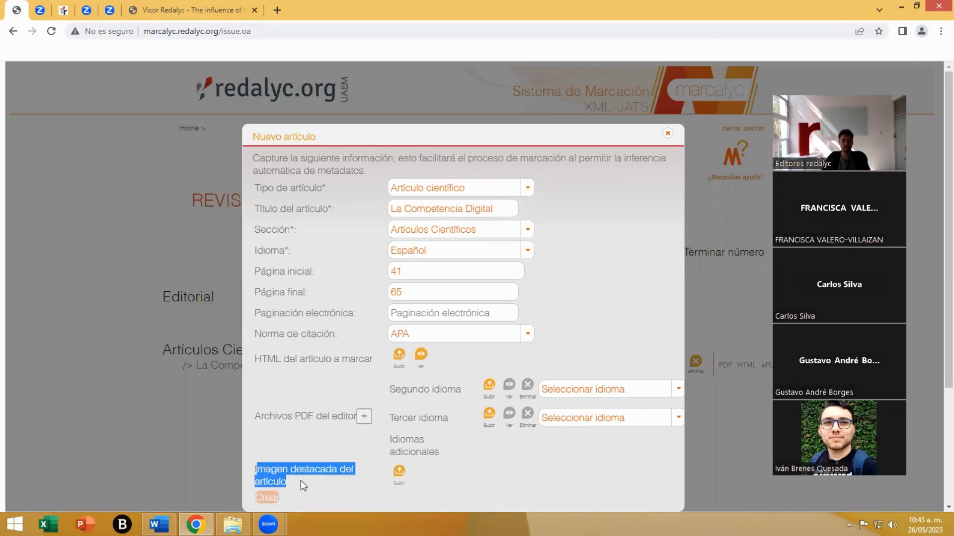
click(300, 481)
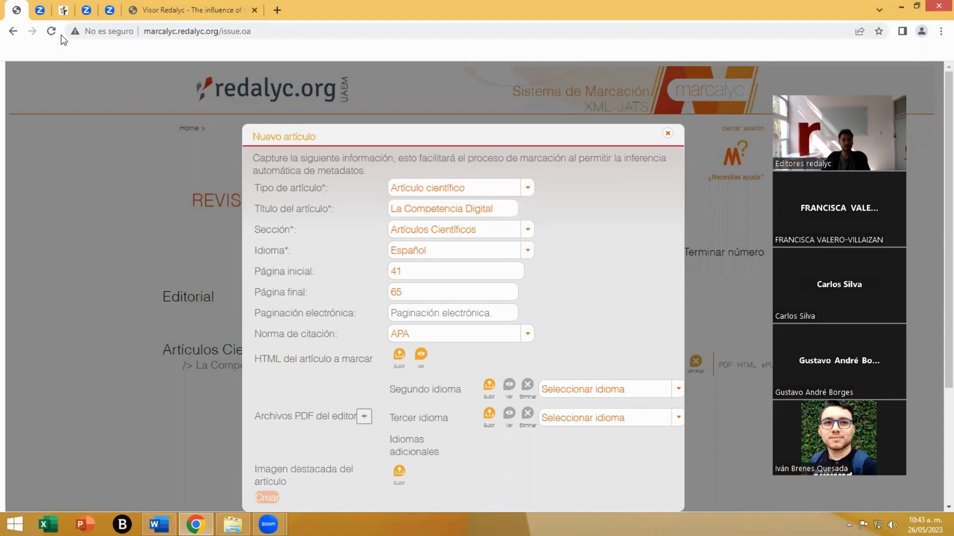
- Look at the article thumbnails on the Revista Mexicana de Astronomía y Astrofísica page as featured image examples, and return to the Marcalyc form
click(63, 12)
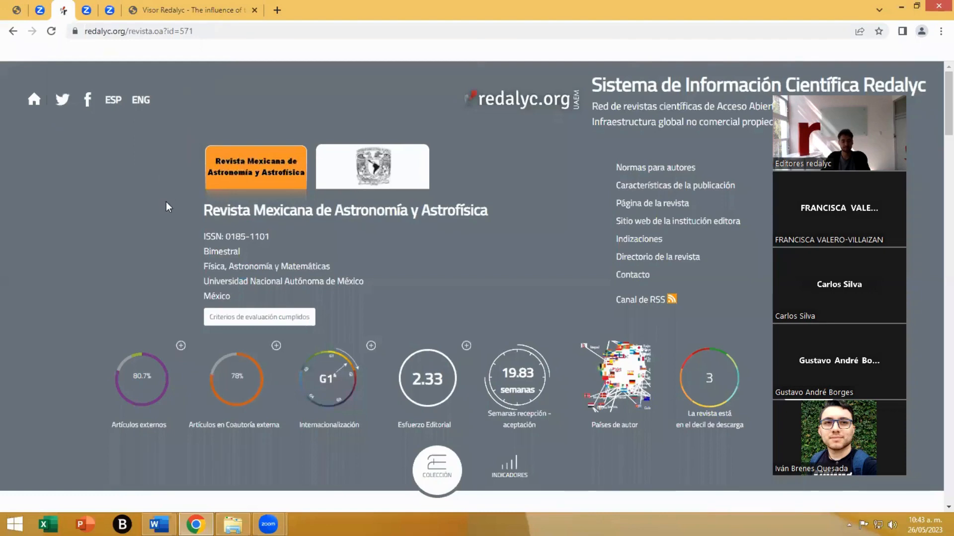
scroll(191, 214, down, 13)
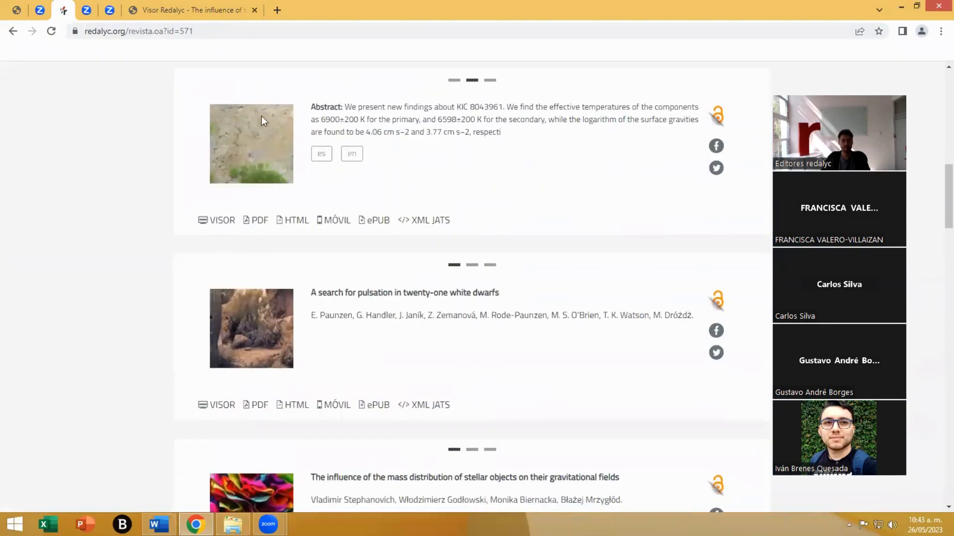
scroll(240, 162, down, 3)
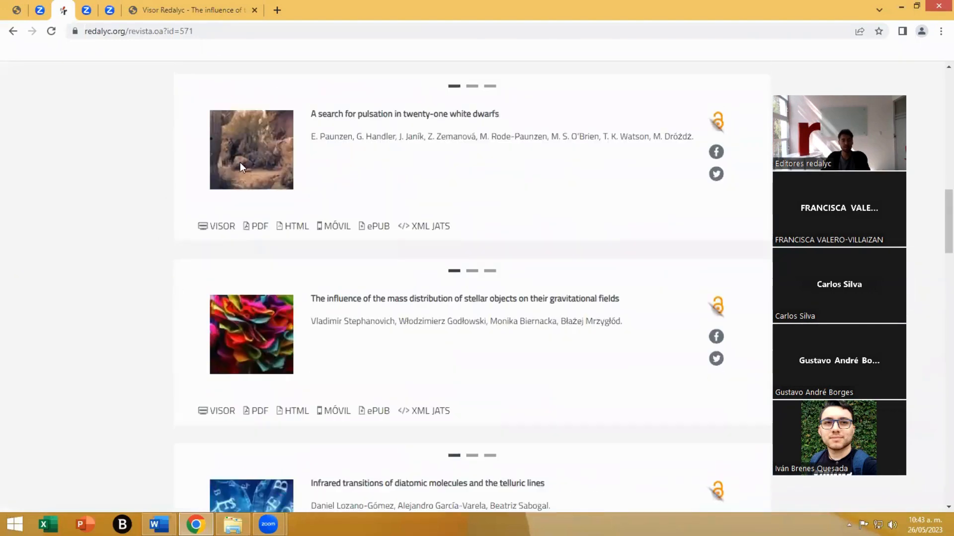
scroll(248, 253, down, 1)
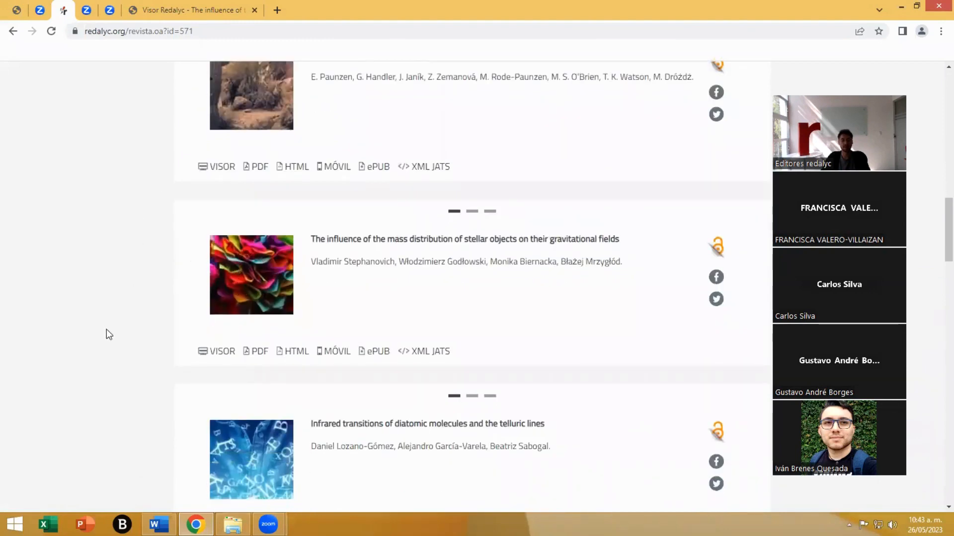
scroll(252, 273, down, 3)
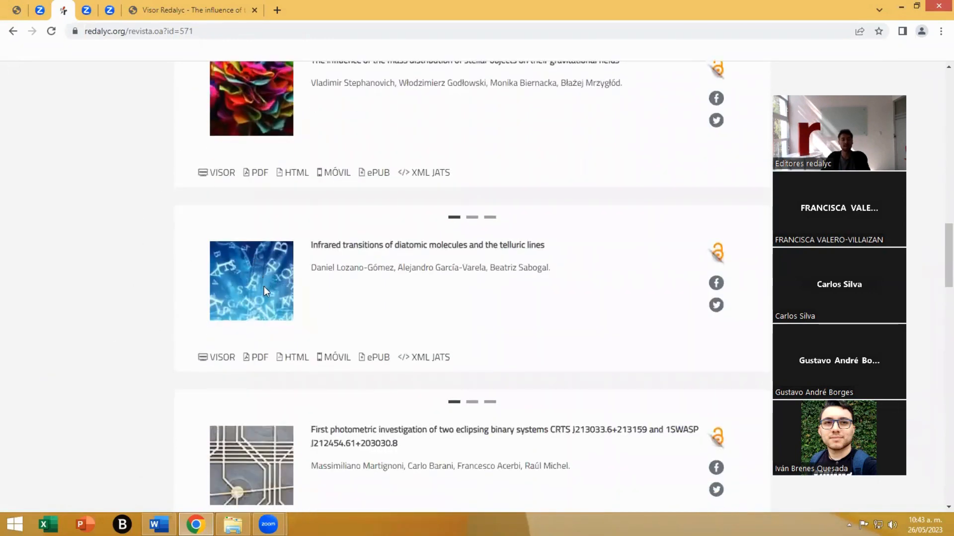
scroll(202, 294, down, 2)
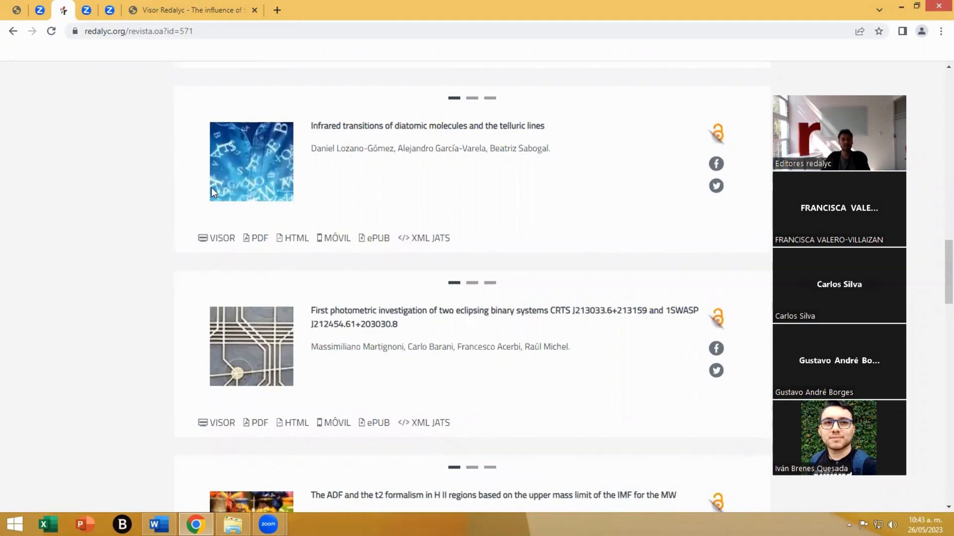
click(18, 5)
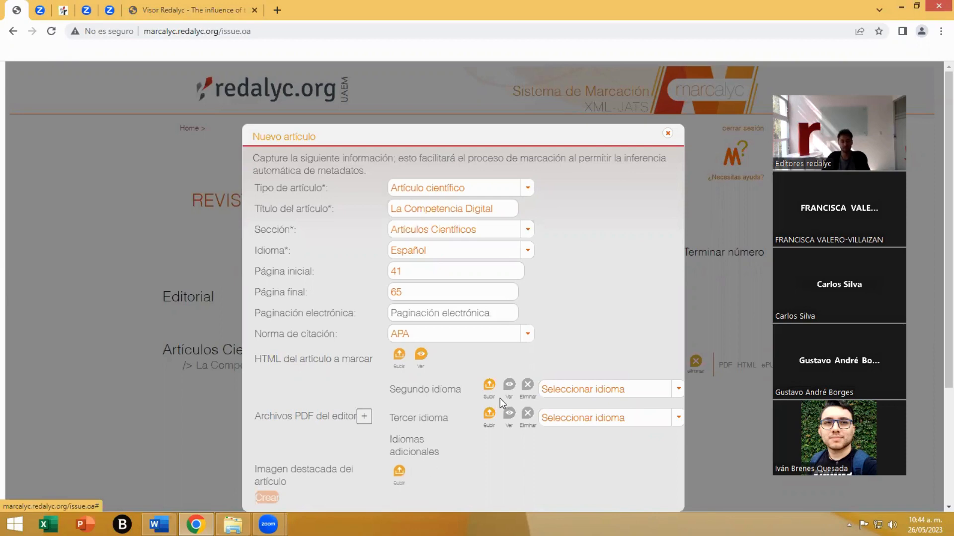
- Close the article form and review the Editorial and Artículos Científicos sections of the issue's article list
scroll(502, 399, down, 3)
scroll(470, 466, up, 3)
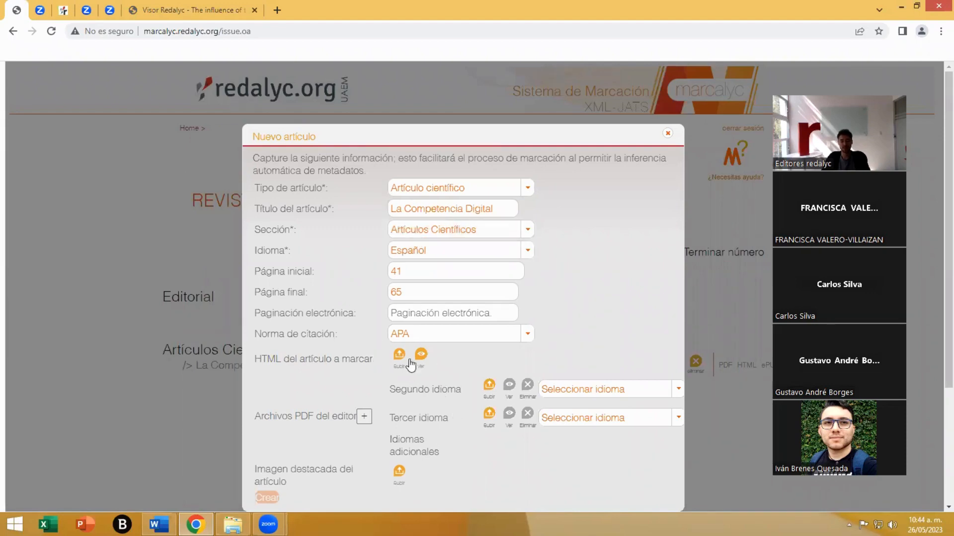
click(667, 133)
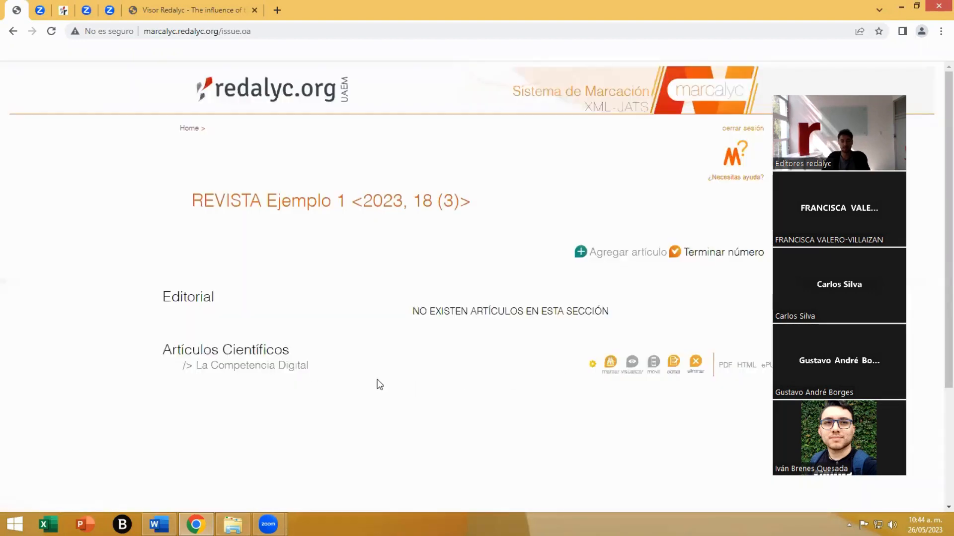
drag(196, 366, 310, 373)
click(342, 435)
drag(412, 314, 558, 311)
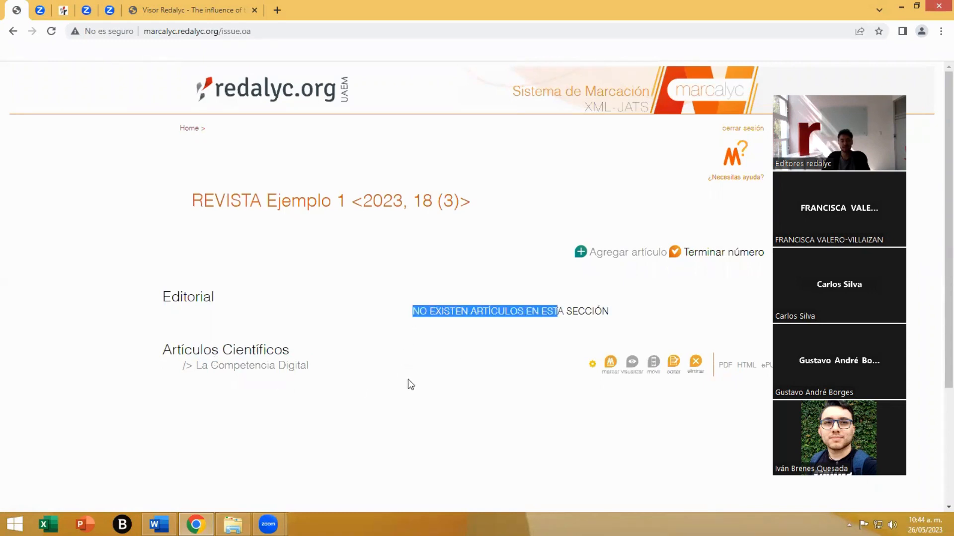
click(405, 415)
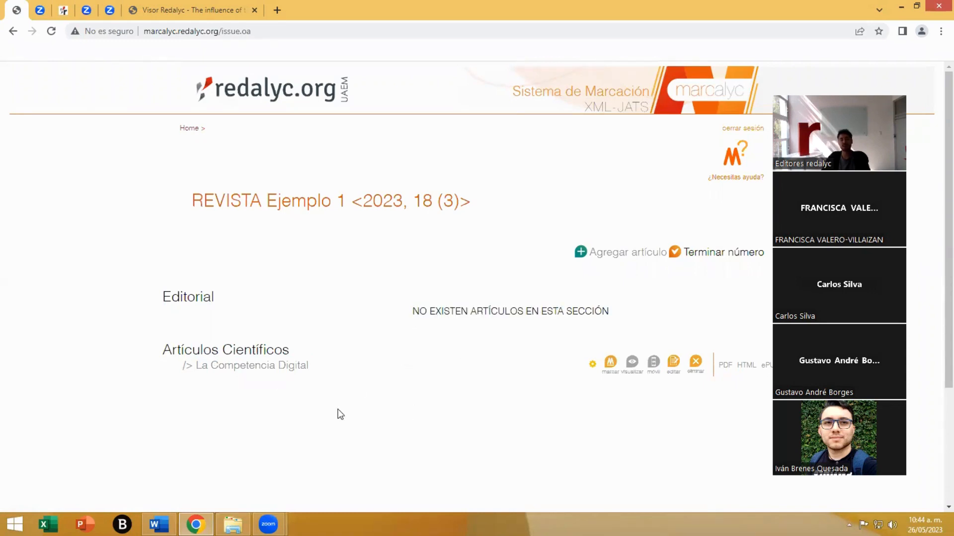
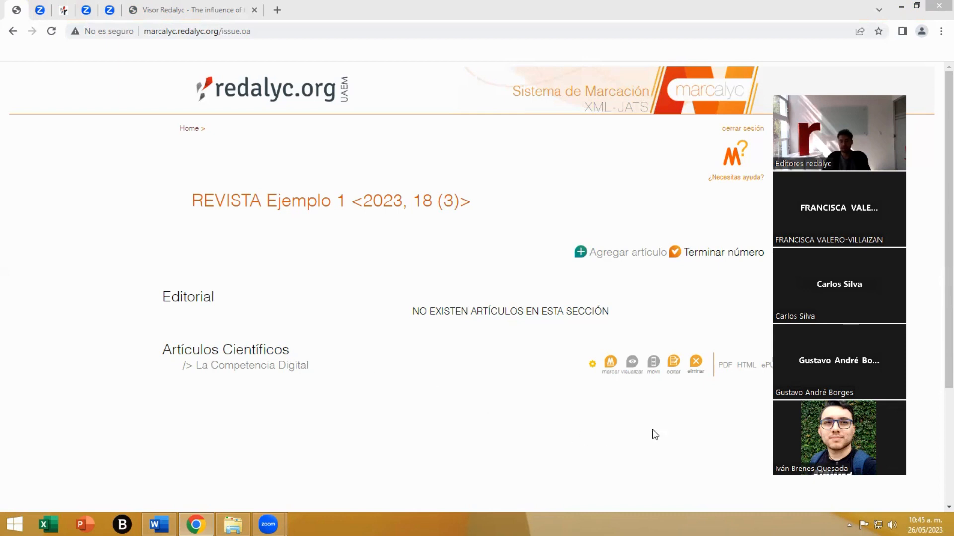
- Review the edit form of the article La Competencia Digital and close it without changes
click(673, 362)
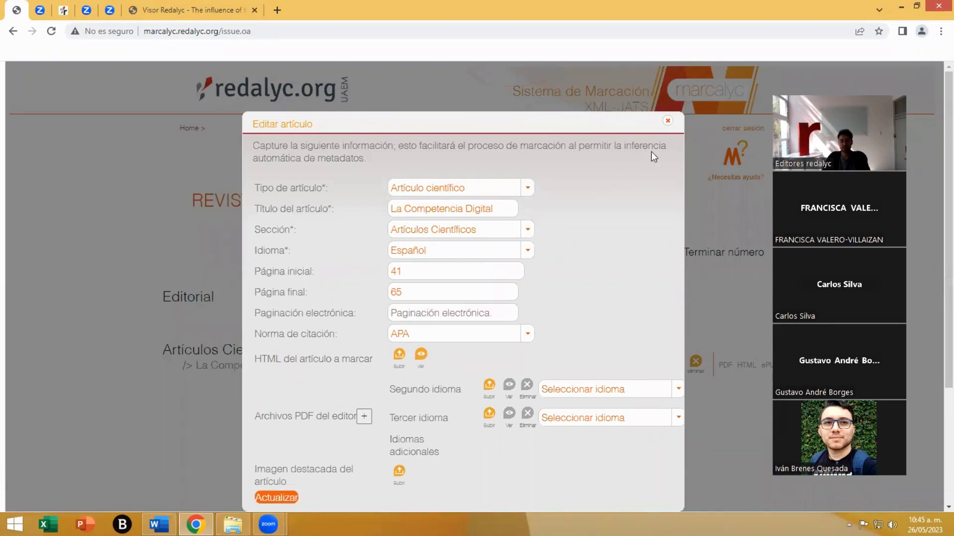
click(669, 122)
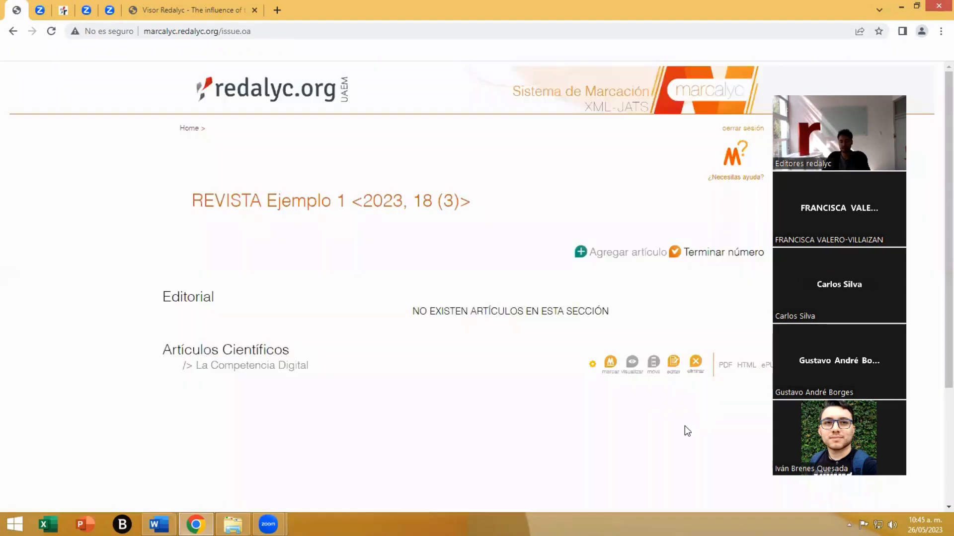
- Open the article La Competencia Digital for markup, read the content inference assistant's instructions and accept starting it
click(609, 365)
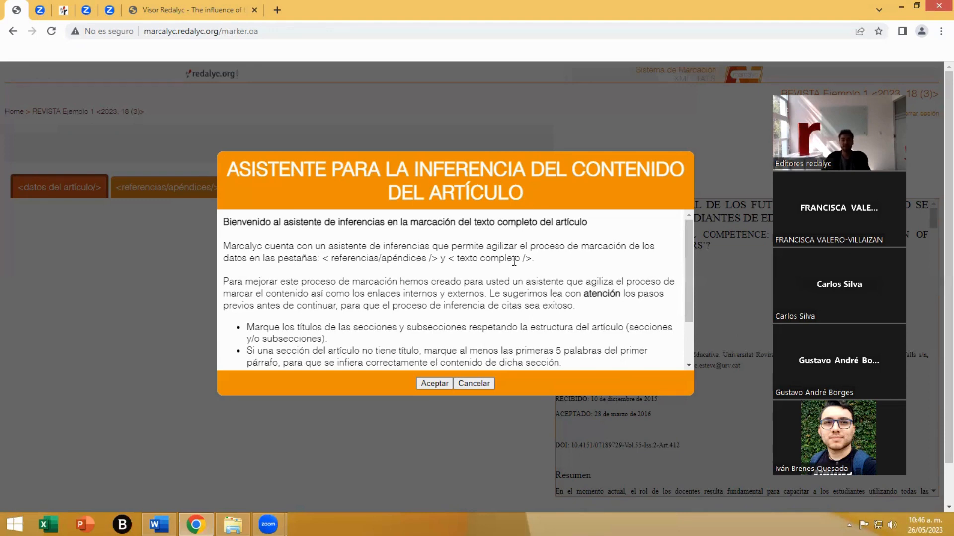
scroll(514, 261, down, 3)
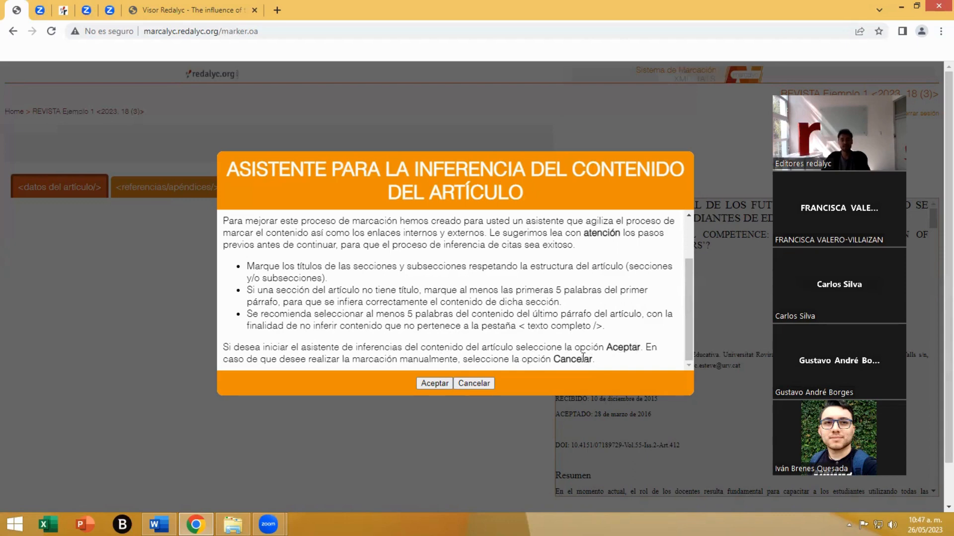
click(430, 388)
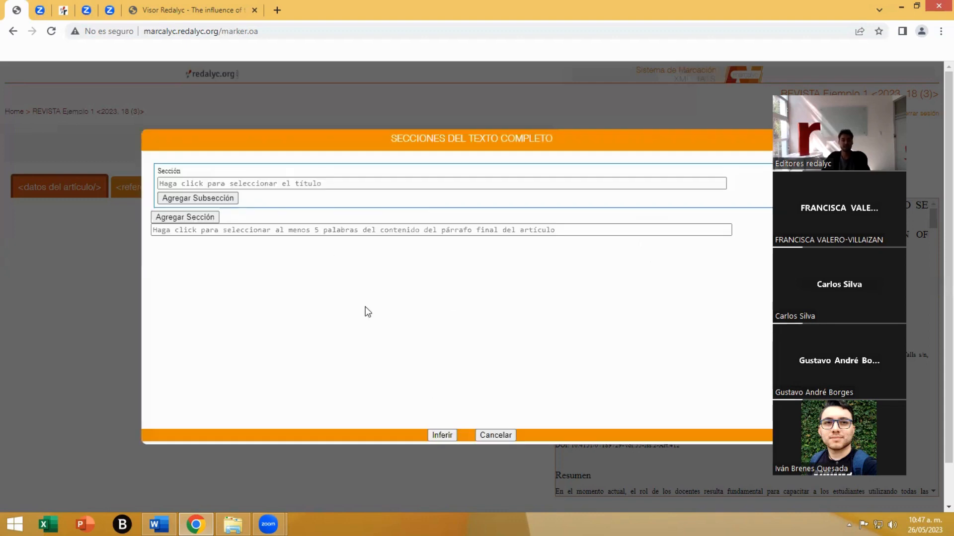
- Capture the heading "1. INTRODUCCIÓN" from the article text as the first section's title
click(191, 183)
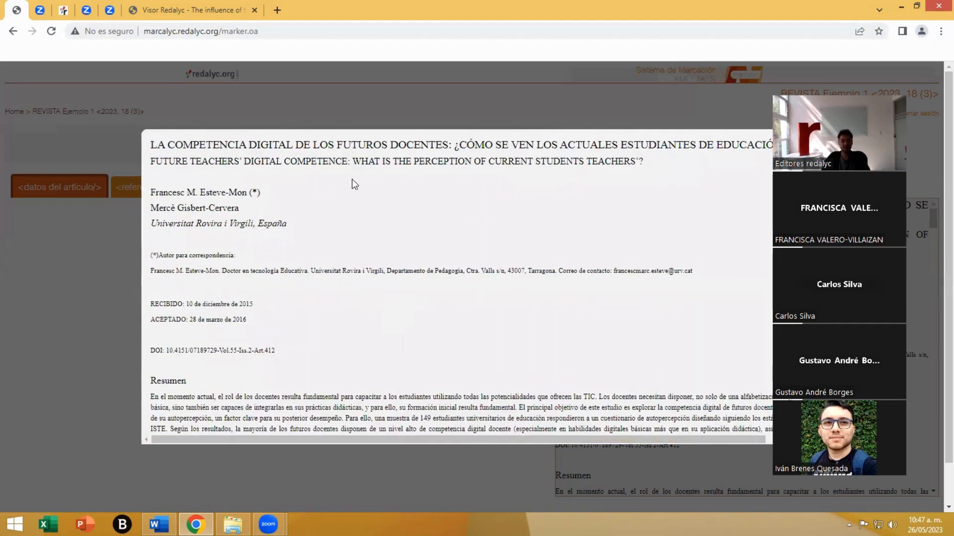
scroll(285, 296, down, 6)
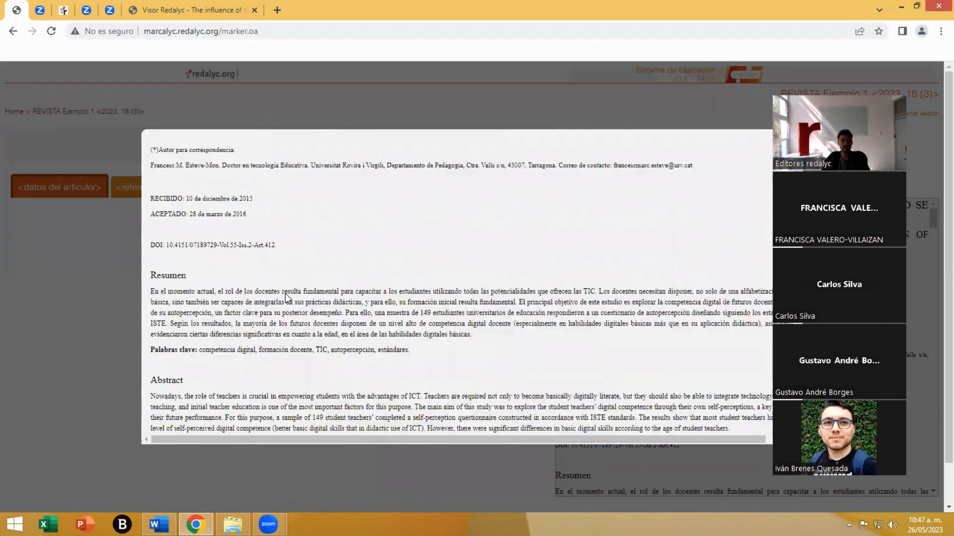
scroll(285, 294, down, 1)
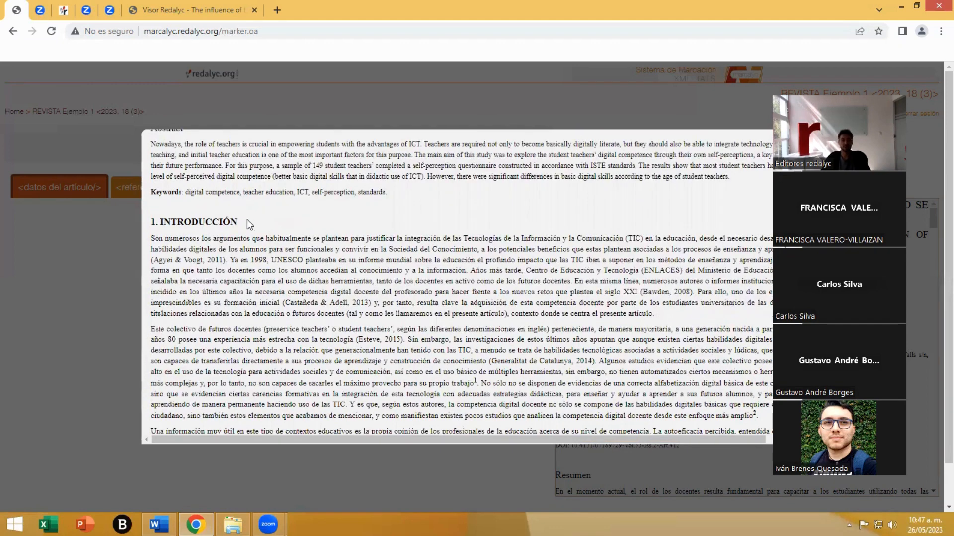
drag(246, 220, 151, 225)
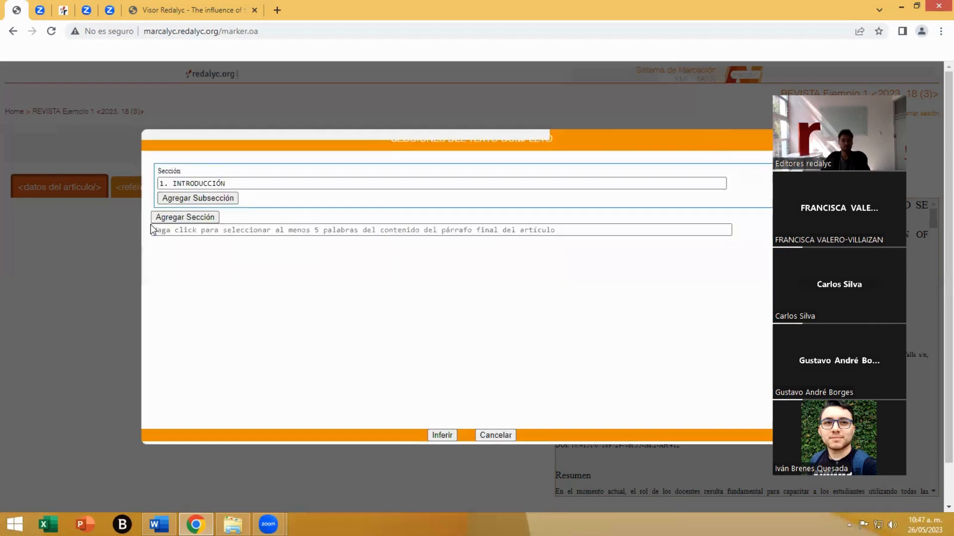
- Add a second section and capture the heading "2. LA COMPETENCIA DIGITAL DOCENTE" as its title
click(181, 216)
click(199, 230)
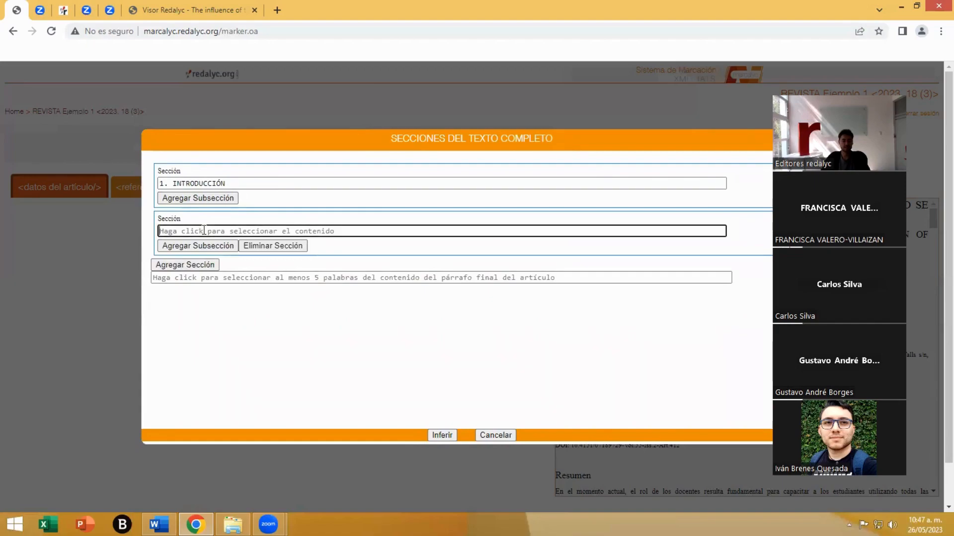
scroll(310, 283, down, 15)
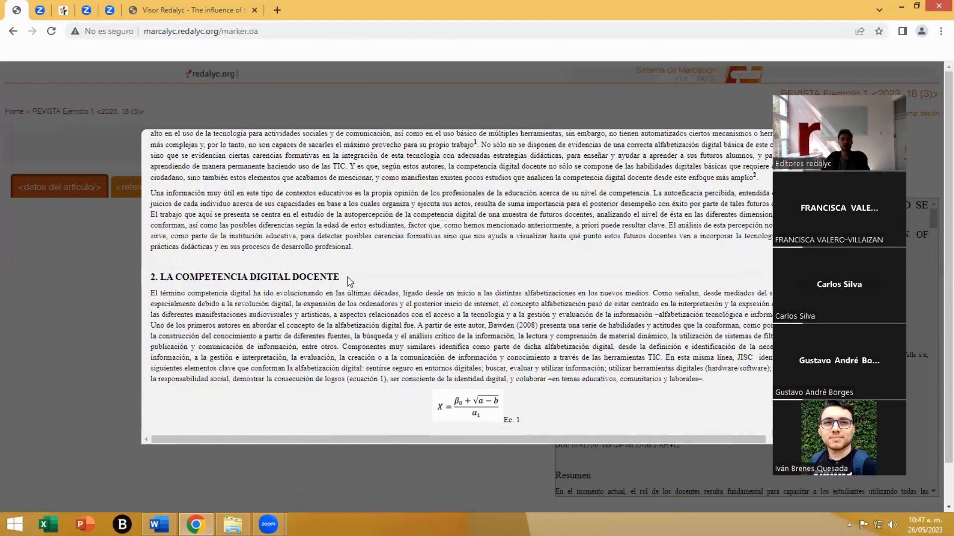
drag(340, 277, 152, 278)
- Add a third section and capture the heading "3. PROPÓSITO" as its title
click(185, 264)
click(197, 278)
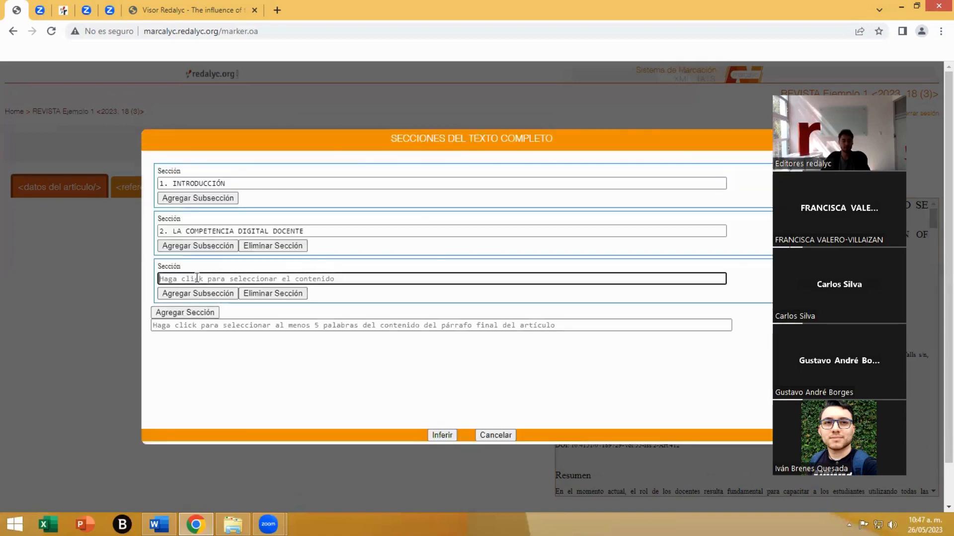
scroll(329, 313, down, 15)
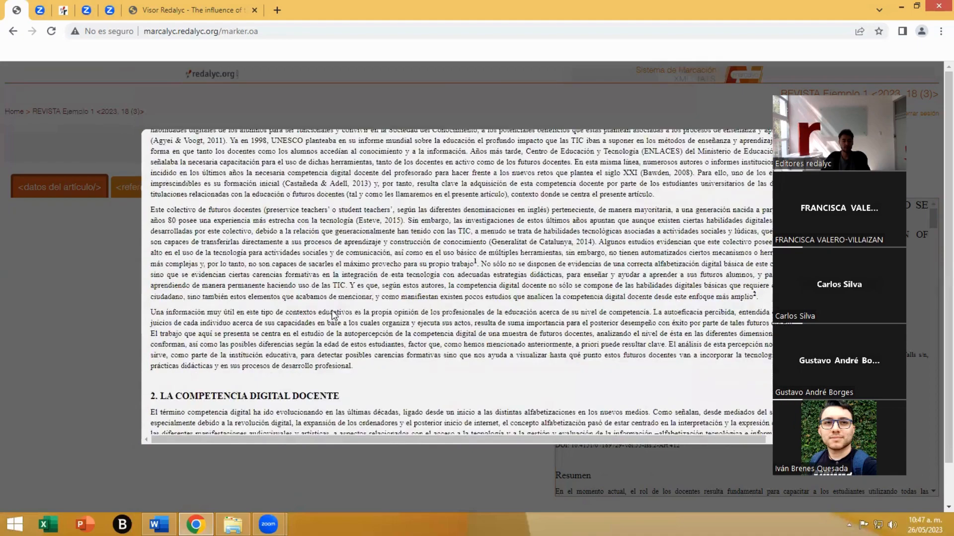
scroll(332, 315, down, 15)
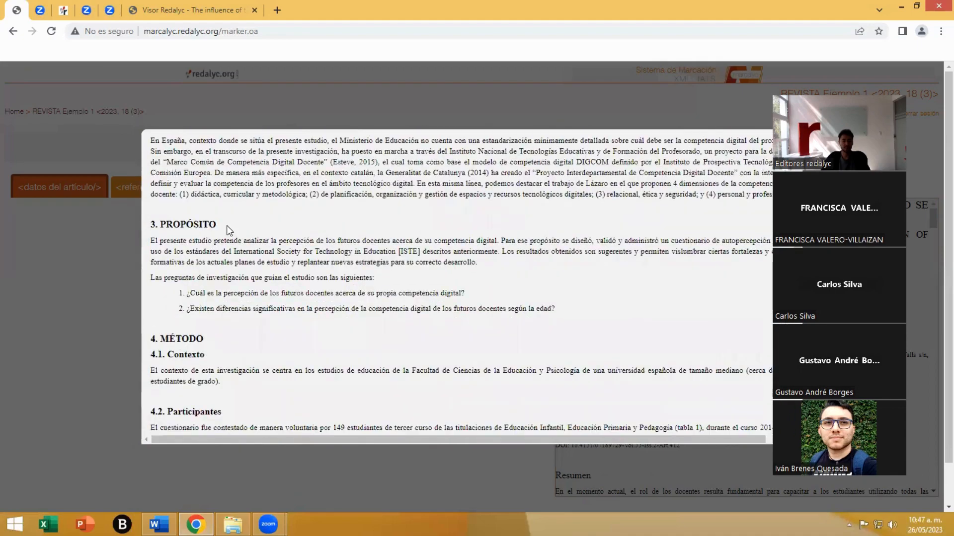
drag(218, 224, 152, 222)
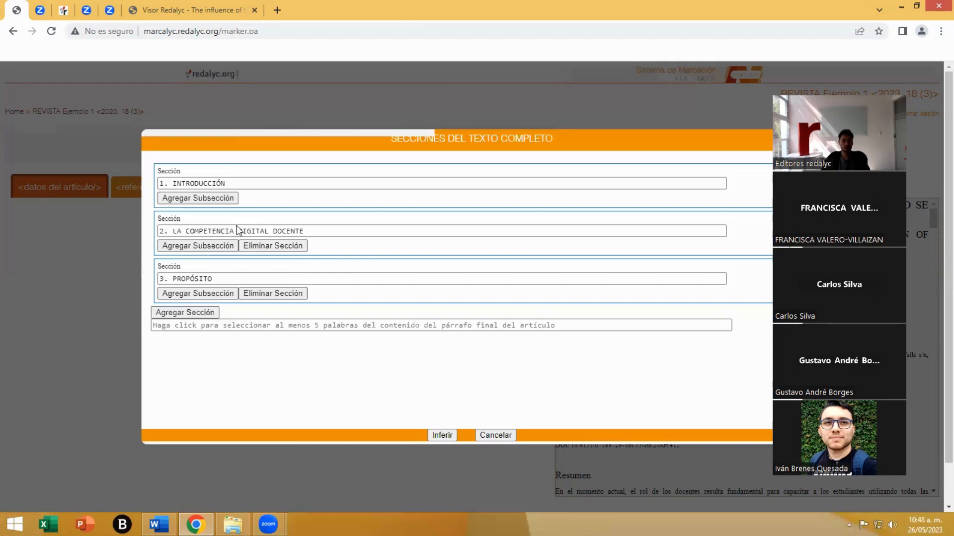
- Add a fourth section and capture the introduction's body text fragment "e a sus procesos de aprendizaje y con" as its title
click(198, 312)
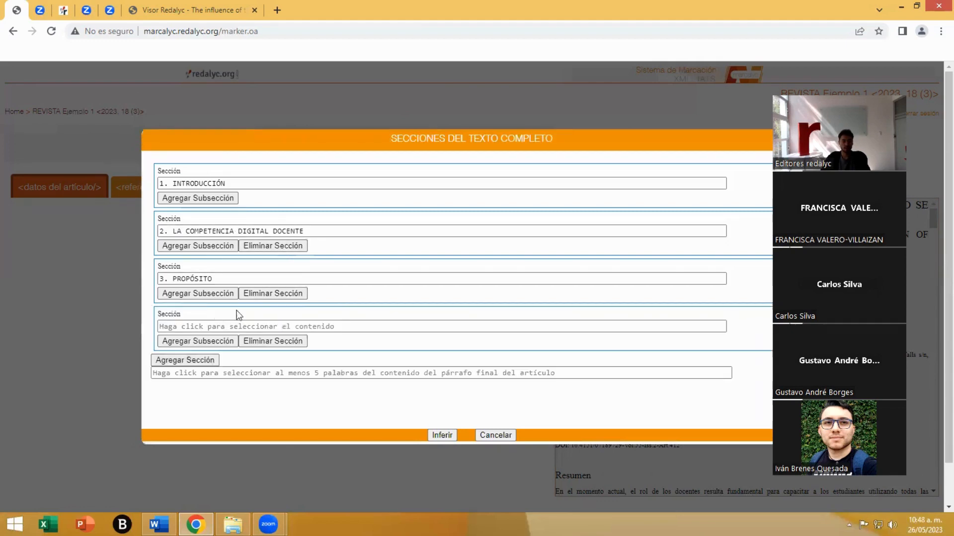
click(352, 327)
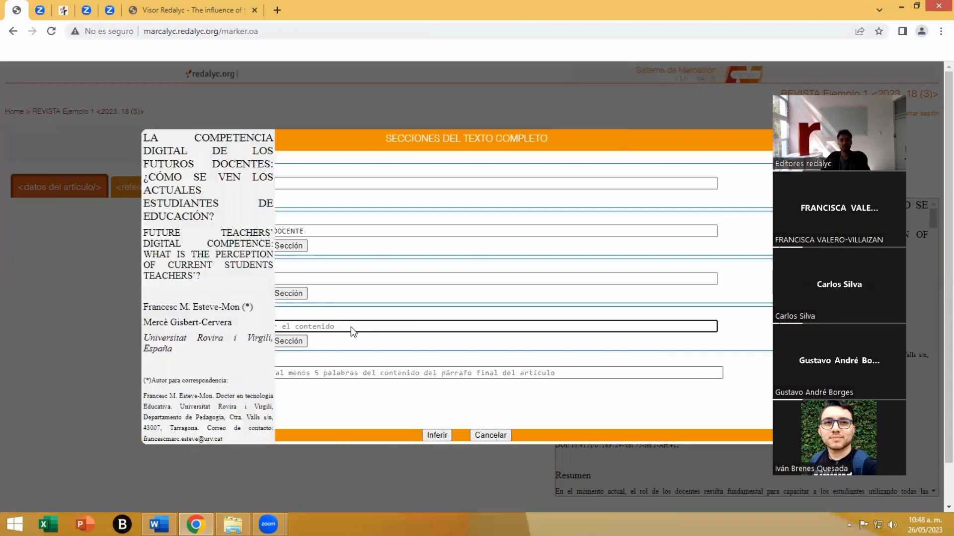
scroll(351, 326, down, 5)
scroll(351, 326, down, 3)
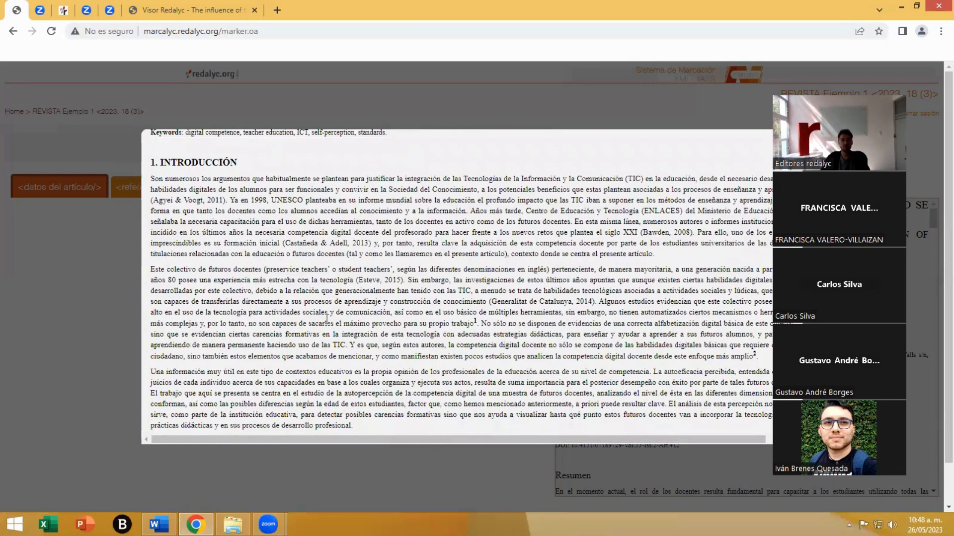
drag(282, 297, 404, 298)
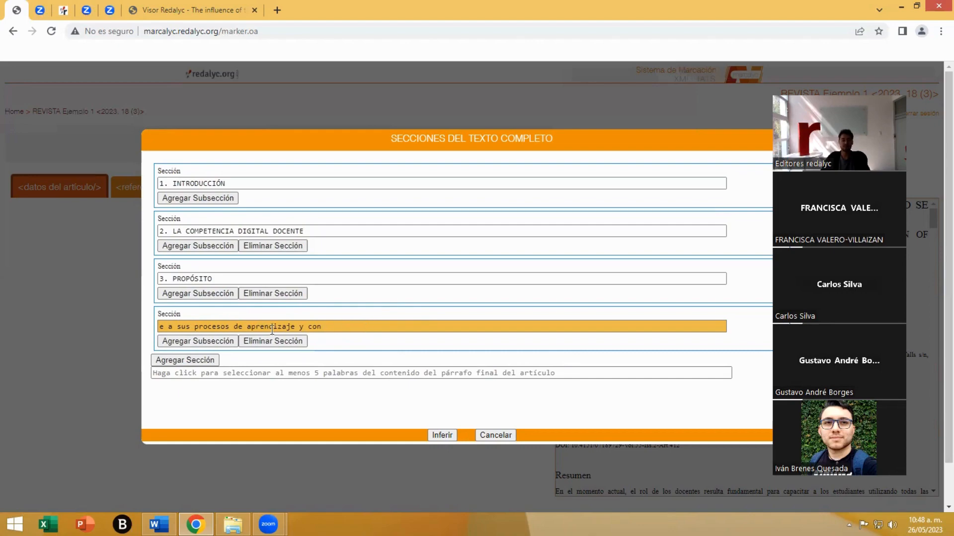
- Replace the fourth section's title with the heading "4. MÉTODO" from the article text
click(180, 325)
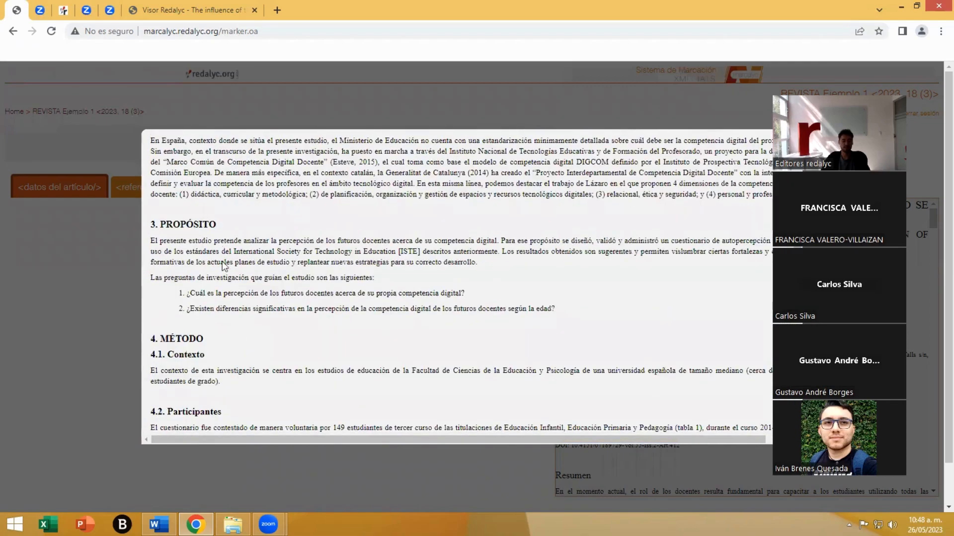
scroll(222, 302, down, 1)
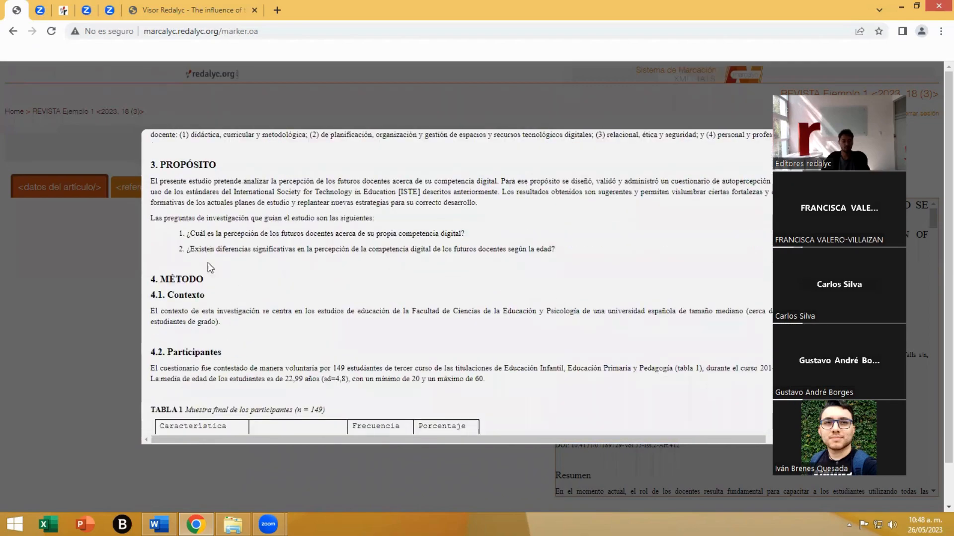
drag(203, 280, 149, 280)
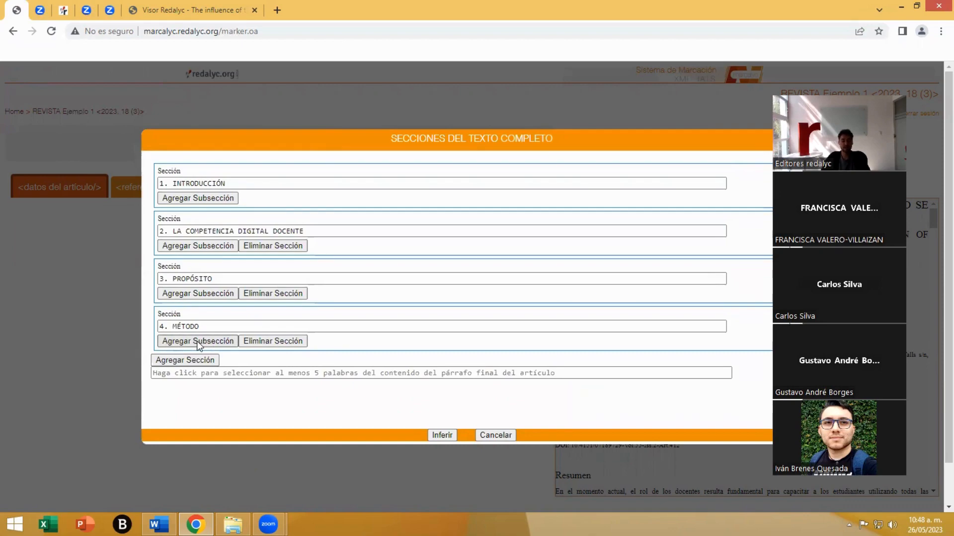
- Add a subsection under 4. MÉTODO and capture the heading "4.1. Contexto" as its title
click(197, 341)
click(215, 358)
scroll(248, 323, down, 15)
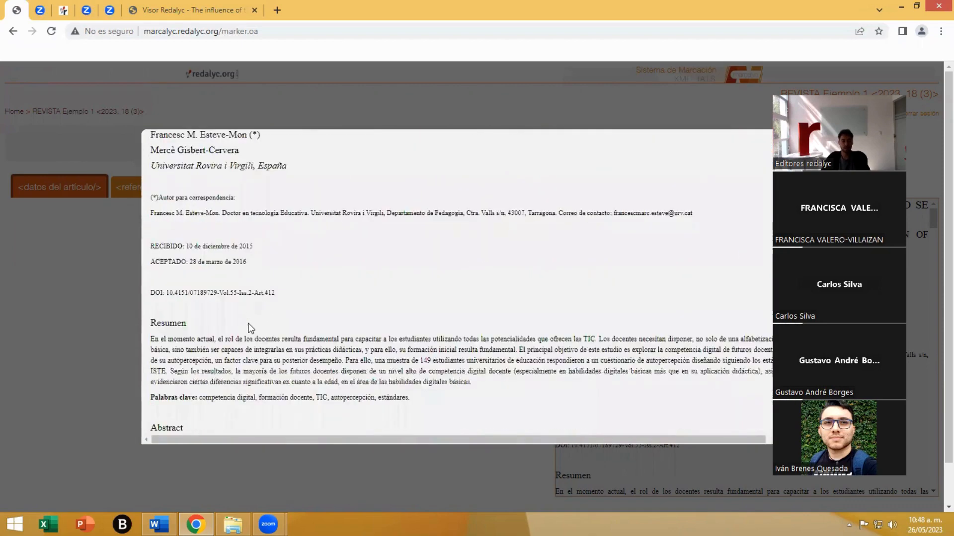
scroll(248, 326, down, 10)
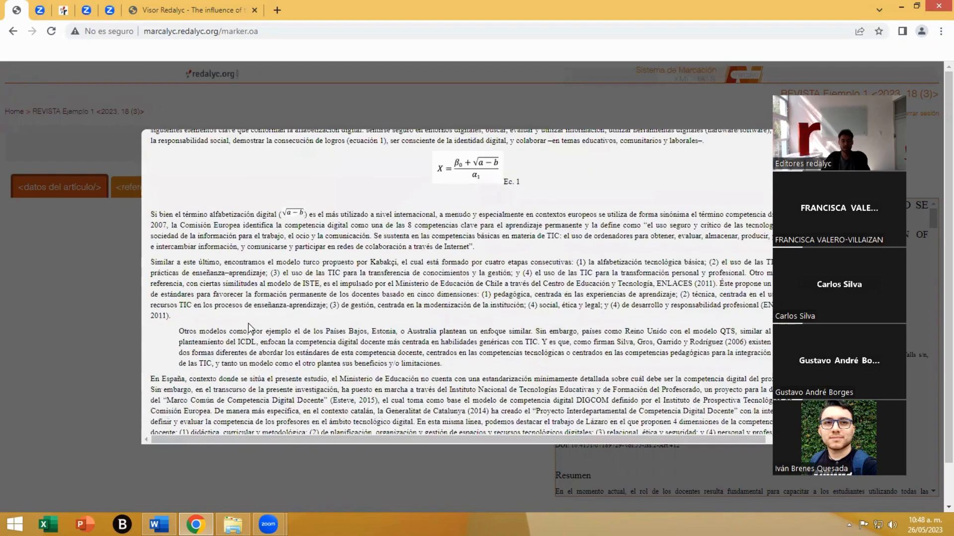
scroll(248, 328, down, 8)
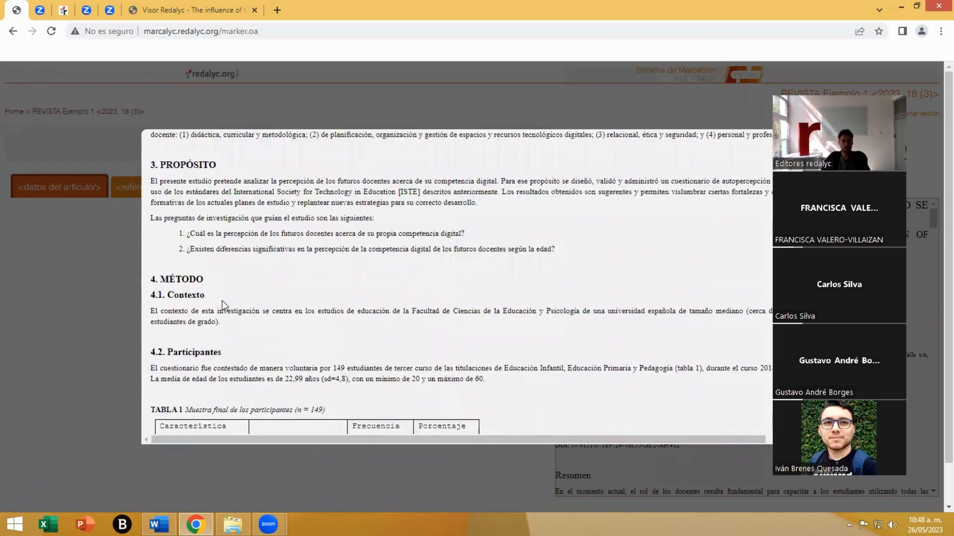
drag(217, 294, 150, 299)
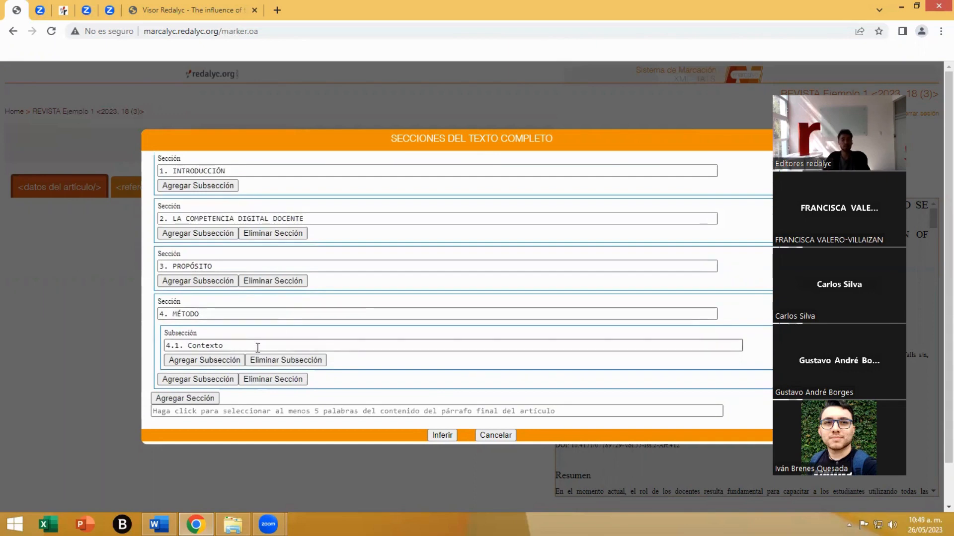
- Try adding a nested subsection inside 4.1. Contexto, and remove it
click(196, 360)
scroll(308, 343, down, 1)
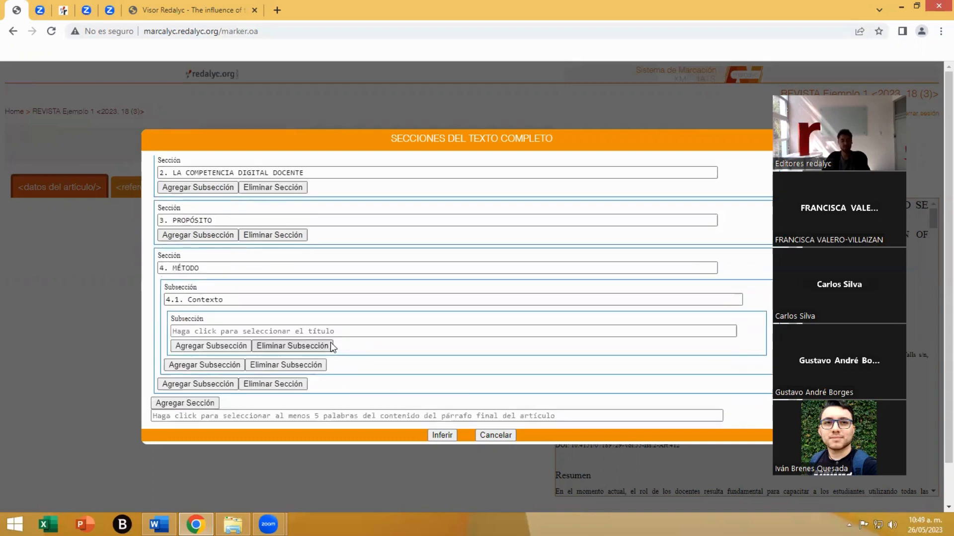
click(289, 341)
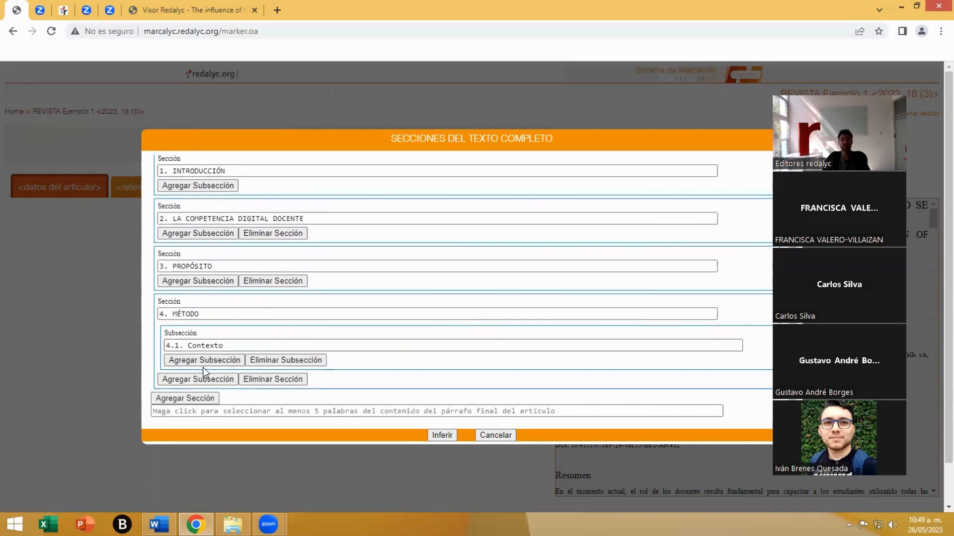
- Add a second subsection directly under 4. MÉTODO and capture the heading "4.2. Participantes" as its title
click(197, 379)
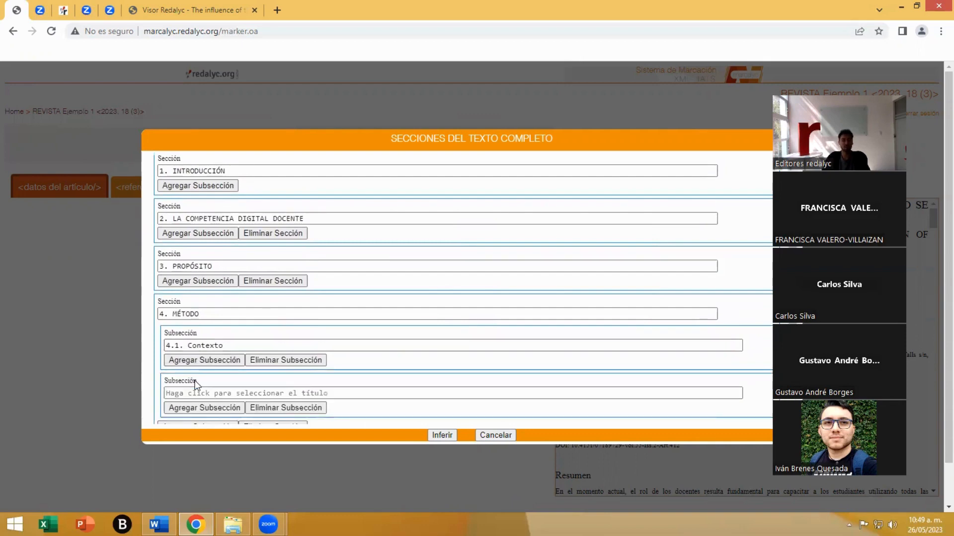
click(205, 390)
scroll(232, 396, down, 20)
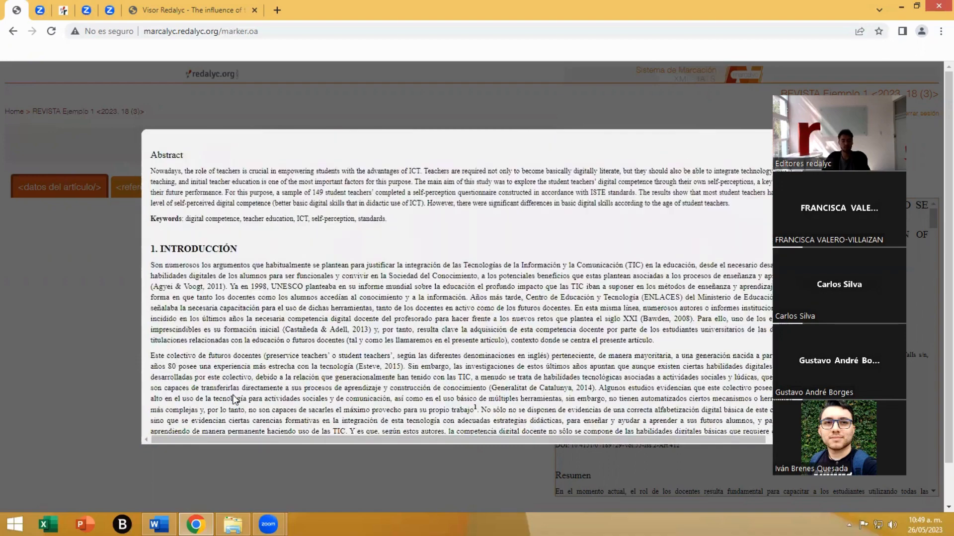
scroll(236, 400, up, 2)
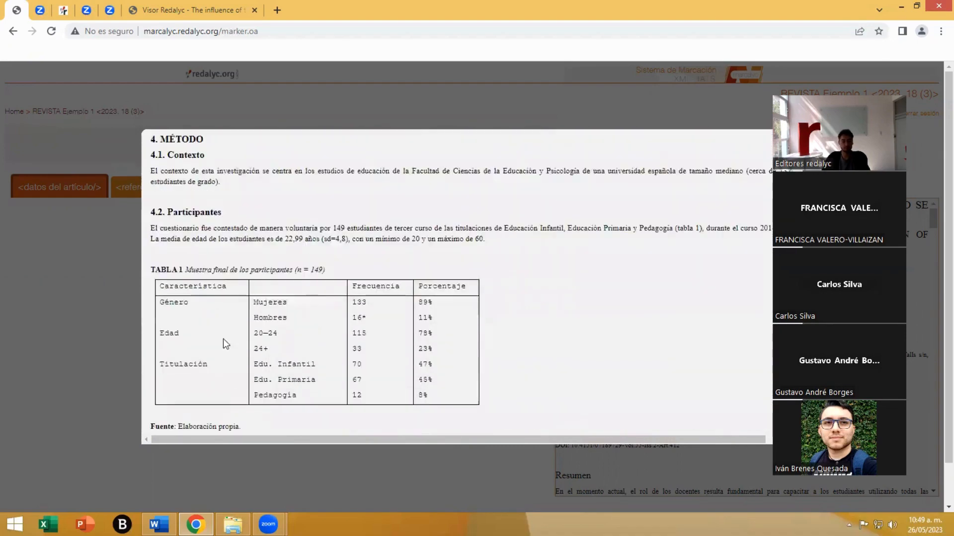
drag(222, 233, 150, 230)
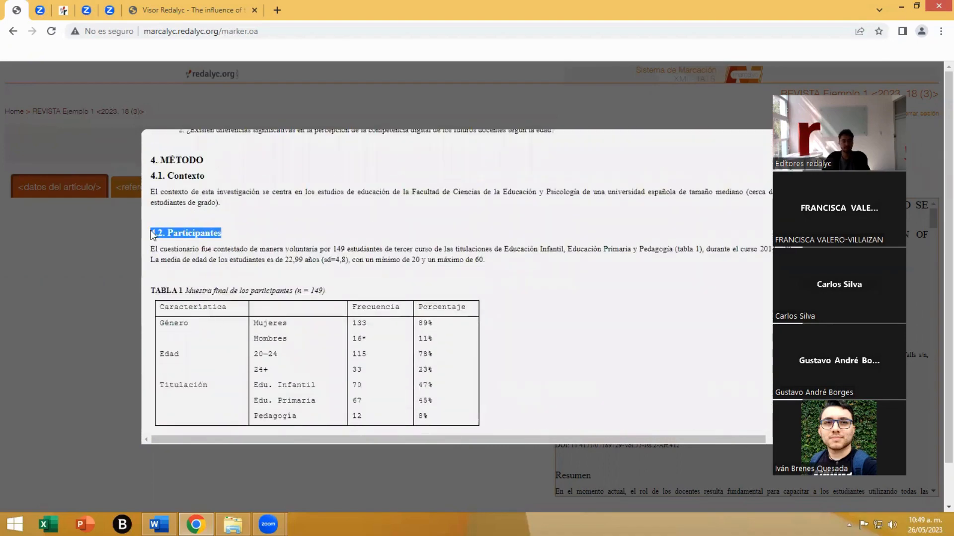
scroll(238, 330, down, 1)
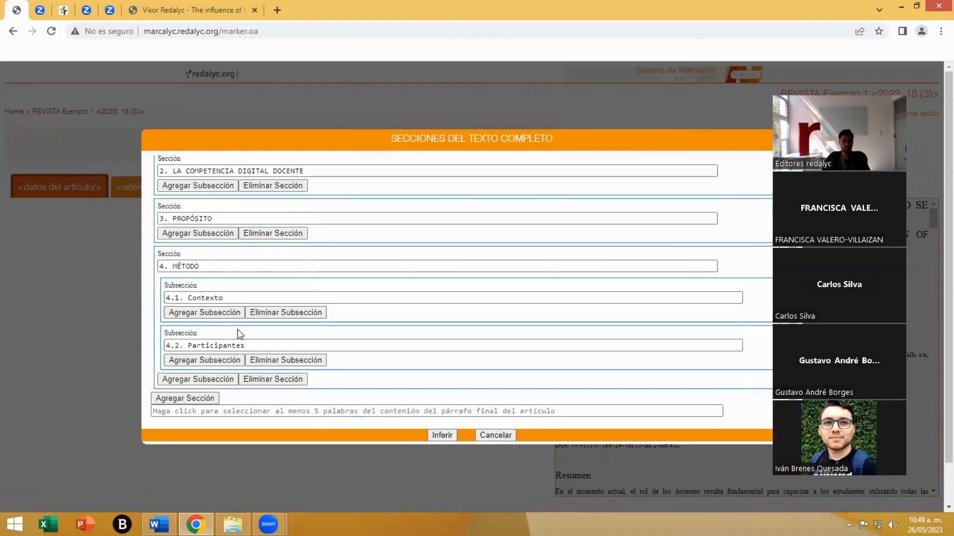
- Add a fifth section after 4. MÉTODO and capture the heading "5. RESULTADOS" from the article text as its title
click(181, 398)
scroll(226, 364, down, 1)
click(261, 362)
scroll(261, 358, down, 20)
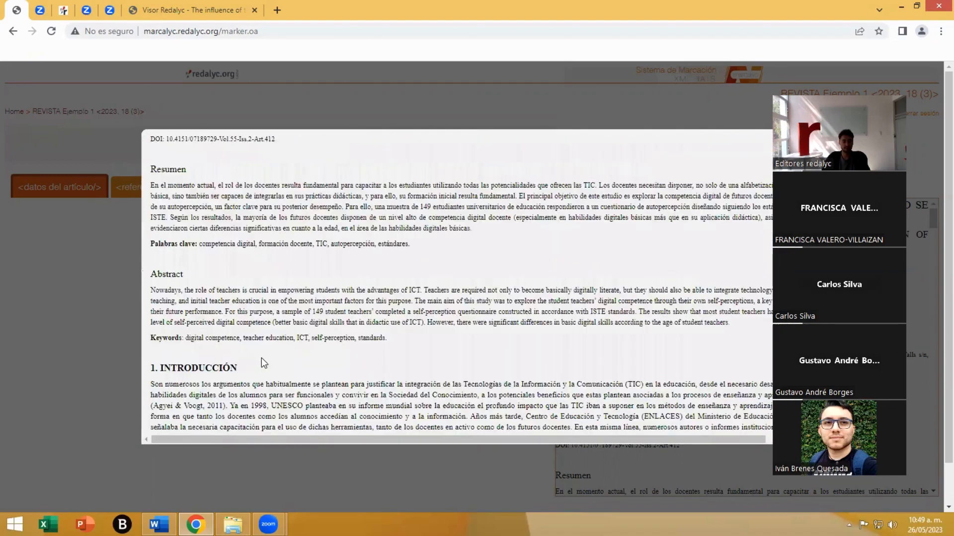
scroll(261, 358, up, 1)
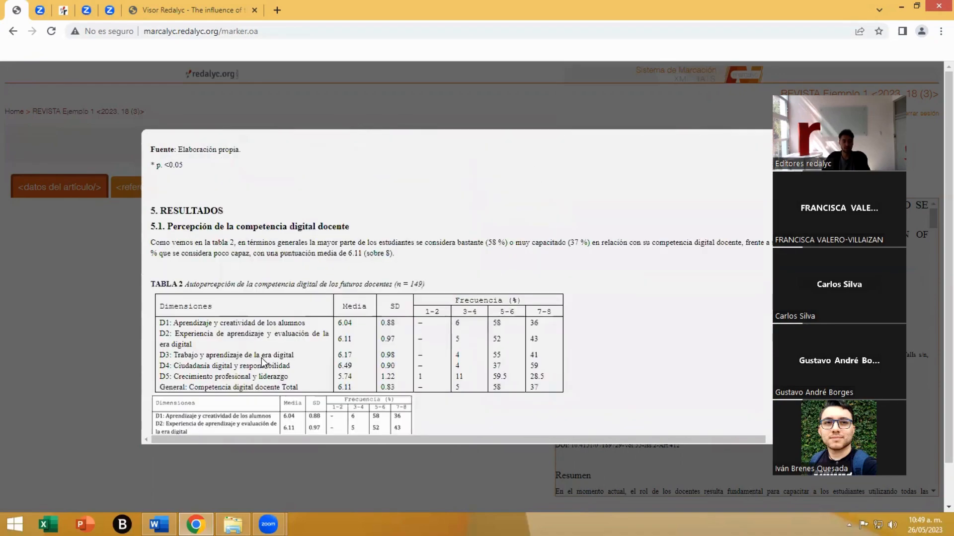
drag(224, 211, 149, 210)
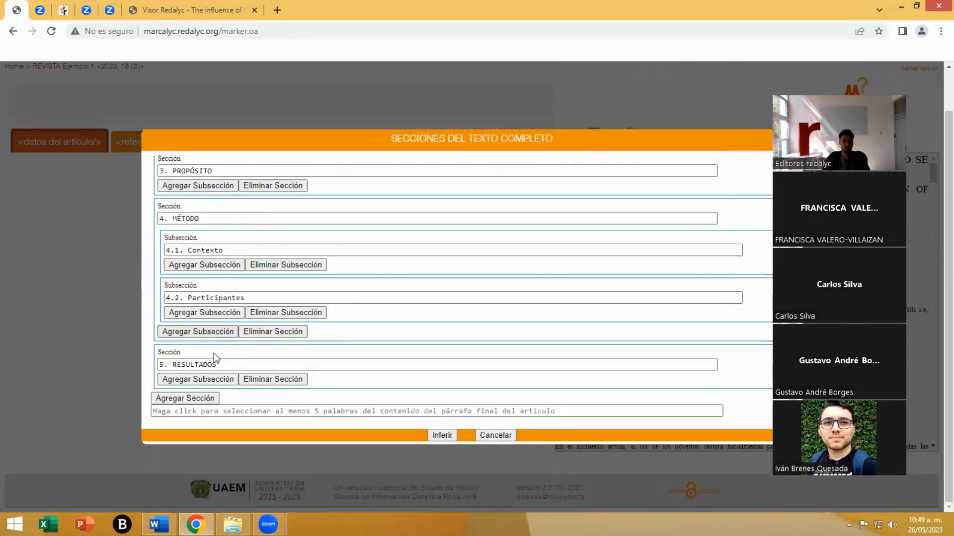
- Add a subsection under 5. RESULTADOS and capture the heading "5.1. Percepción de la competencia digital docente" as its title
click(197, 379)
click(237, 396)
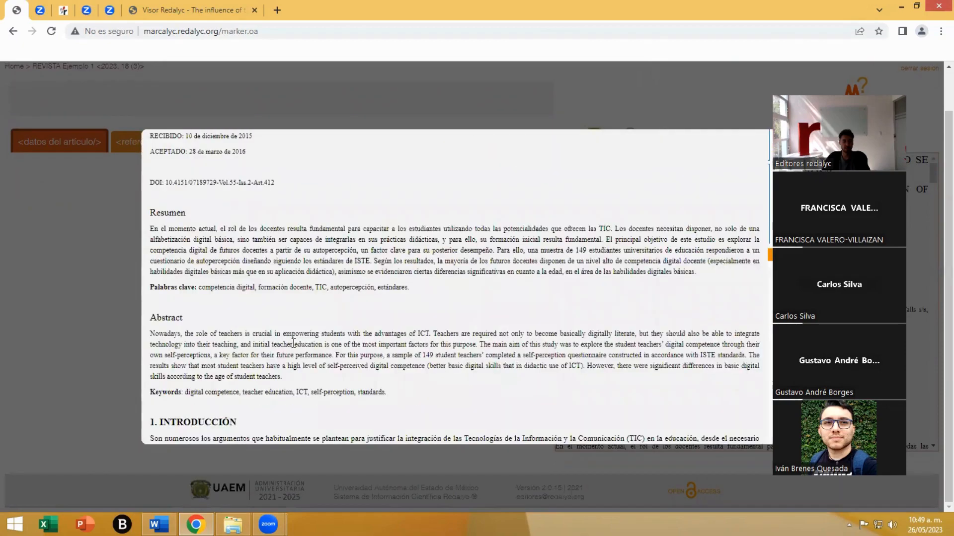
scroll(293, 343, down, 20)
scroll(293, 343, down, 14)
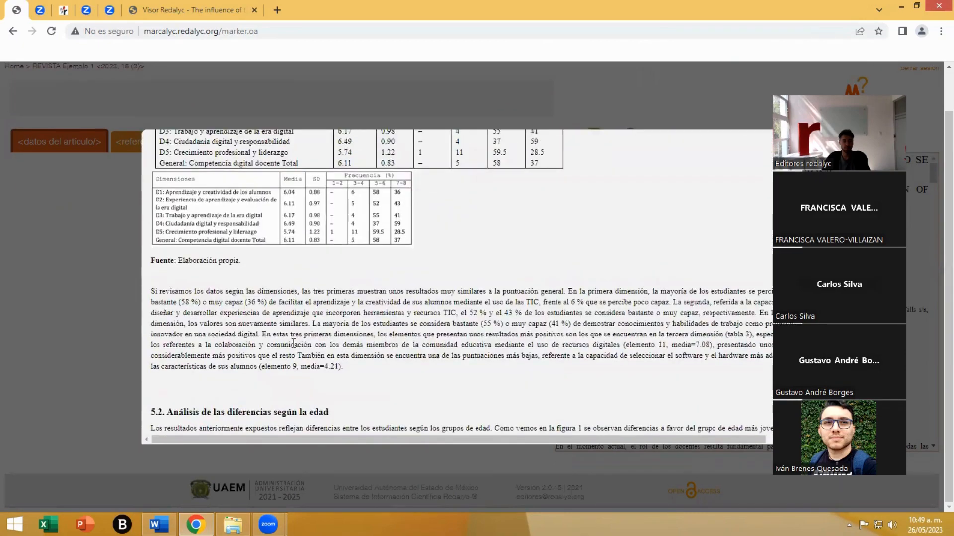
scroll(294, 347, up, 12)
scroll(293, 347, up, 1)
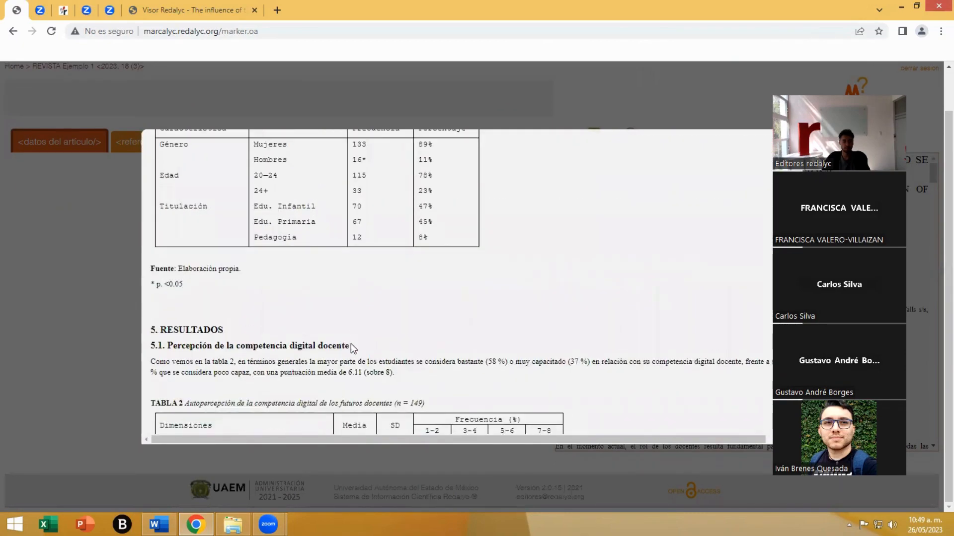
drag(350, 345, 150, 346)
- Add a second subsection directly under 5. RESULTADOS and capture the heading "5.2. Análisis de las diferencias según la edad" as its title
click(193, 380)
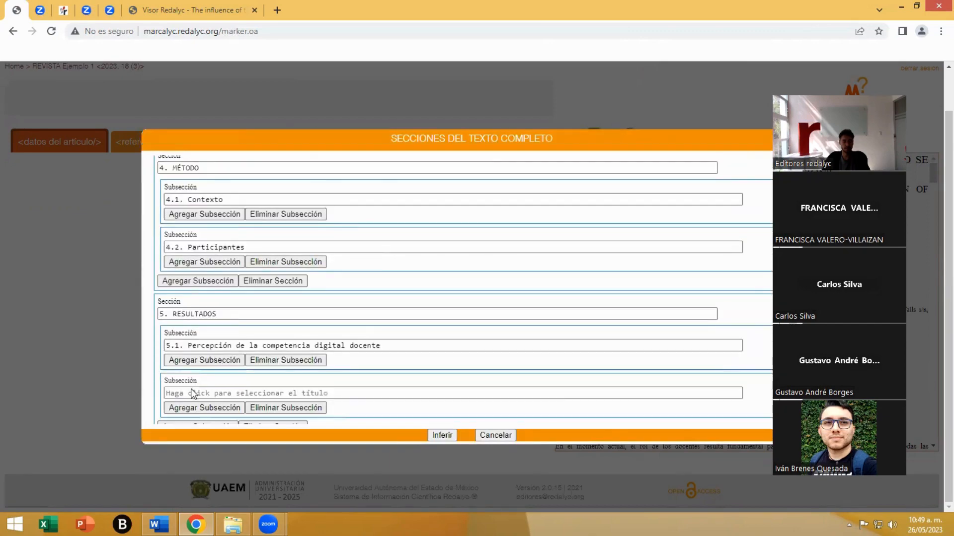
click(193, 393)
scroll(237, 375, down, 20)
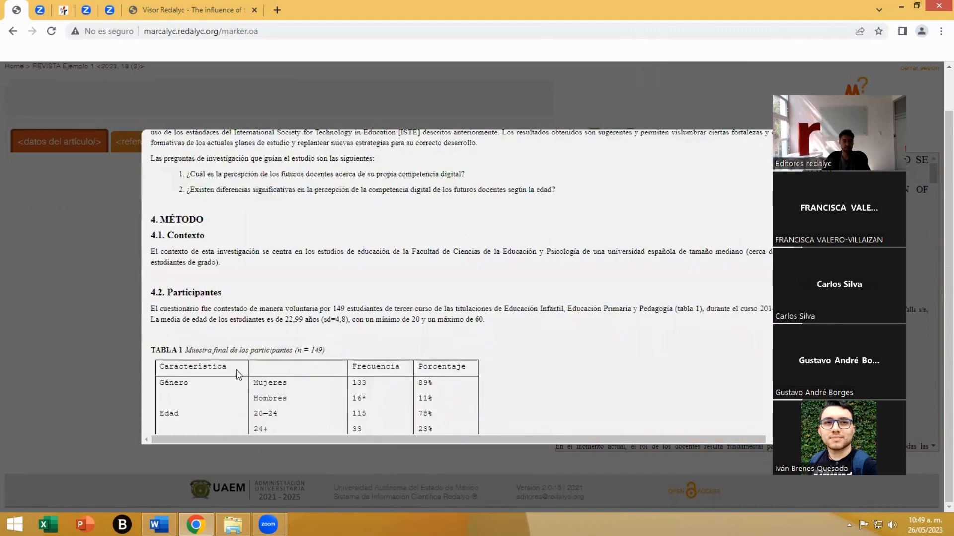
scroll(237, 375, down, 4)
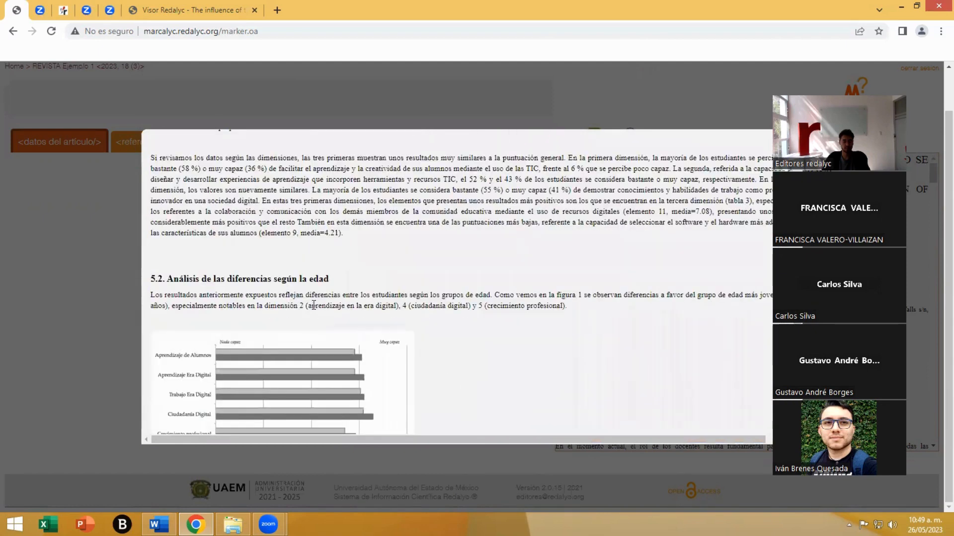
drag(345, 282, 151, 282)
scroll(238, 337, down, 1)
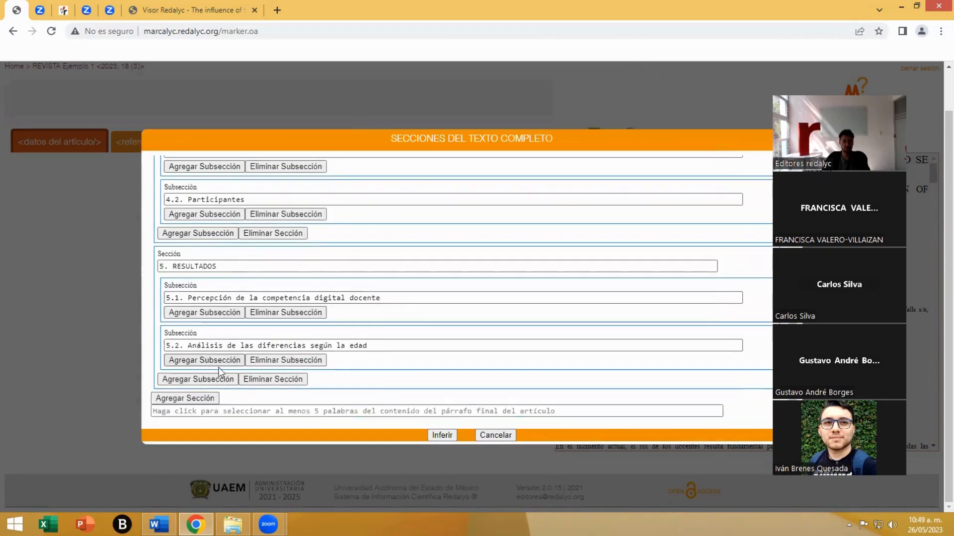
- Add a sixth section and capture the heading "6. DISCUSIÓN" from the article text as its title
click(187, 398)
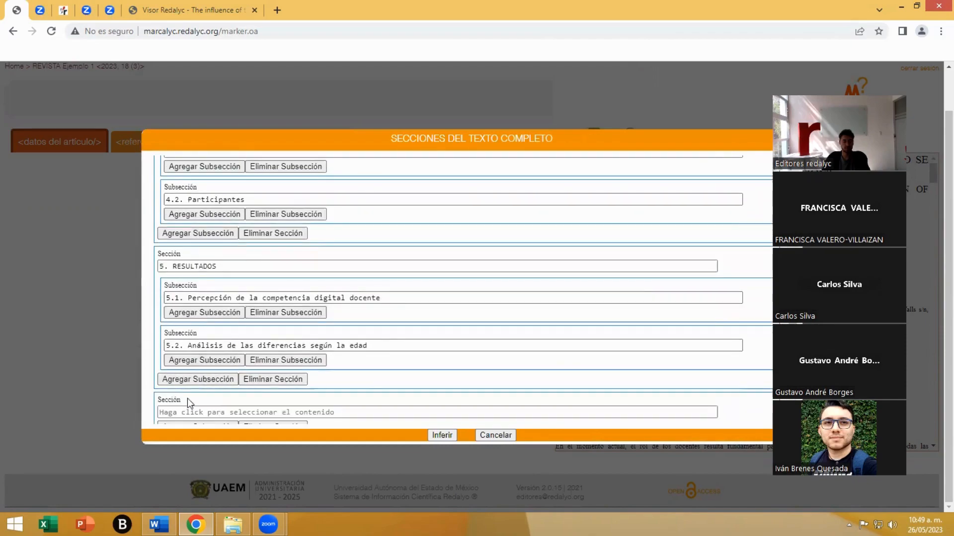
click(192, 408)
scroll(194, 406, down, 10)
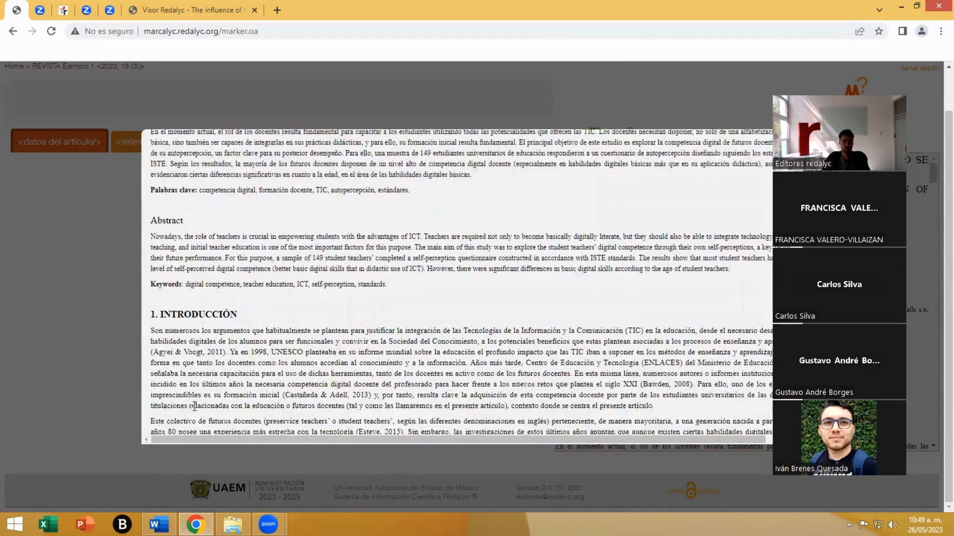
scroll(195, 406, down, 20)
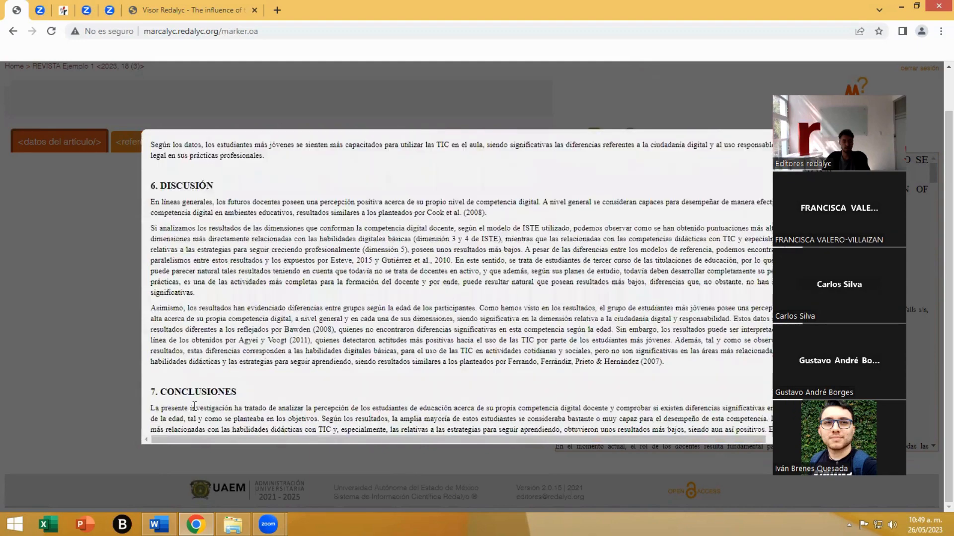
scroll(194, 406, up, 5)
drag(214, 345, 151, 345)
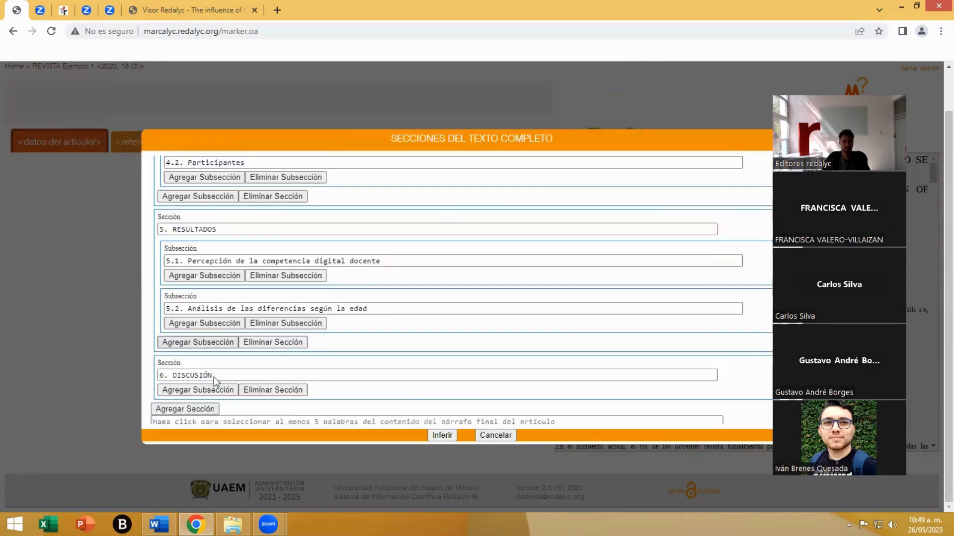
- Add a seventh section and capture the heading "7. CONCLUSIONES" from the article text as its title
click(172, 400)
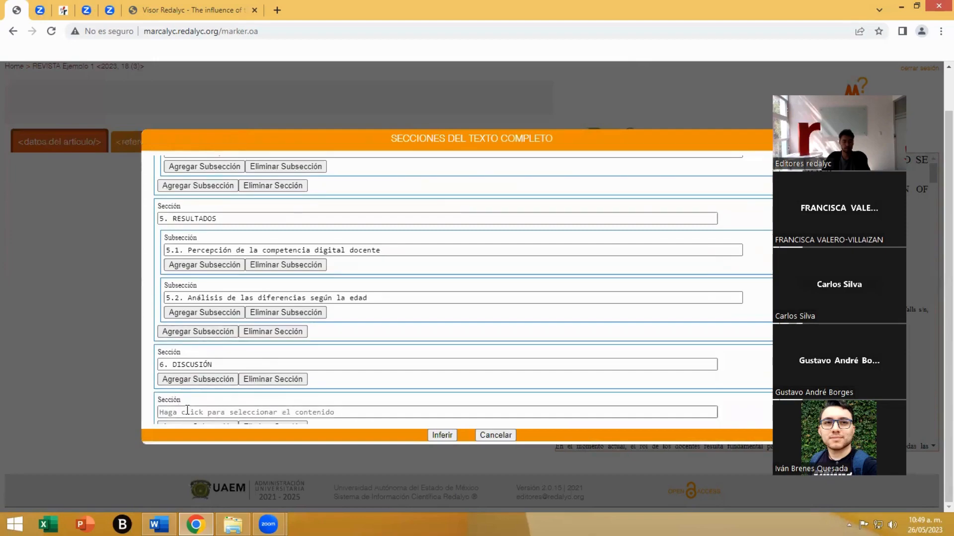
click(172, 408)
scroll(226, 379, down, 20)
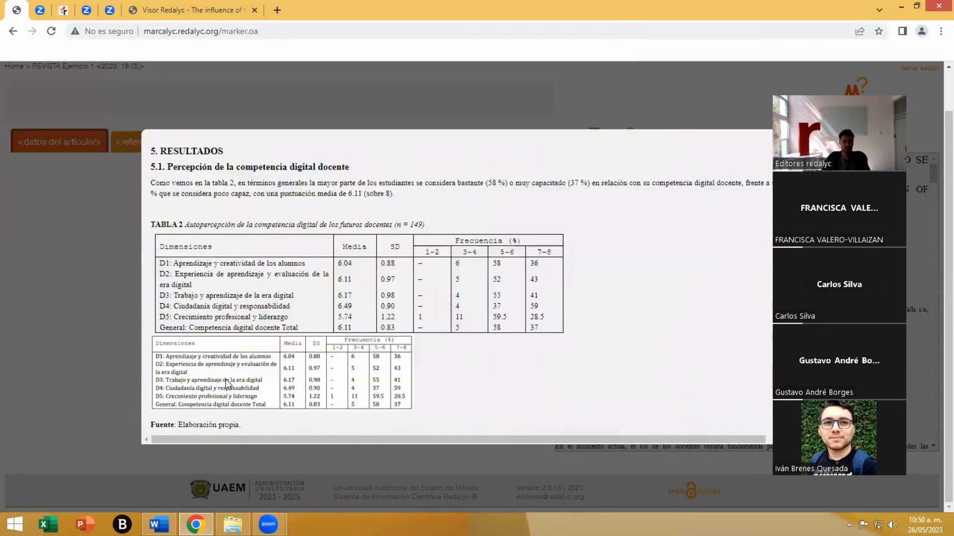
scroll(227, 382, down, 5)
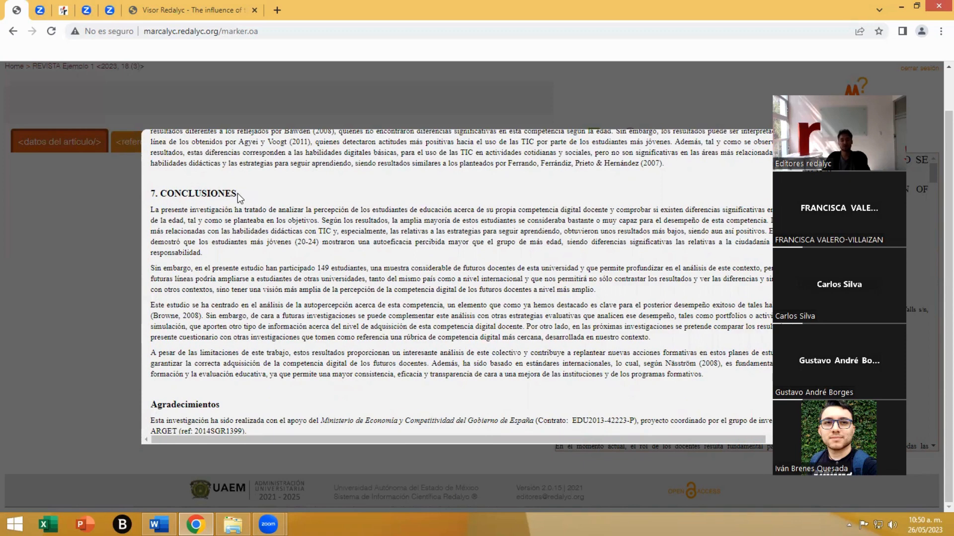
drag(239, 192, 145, 191)
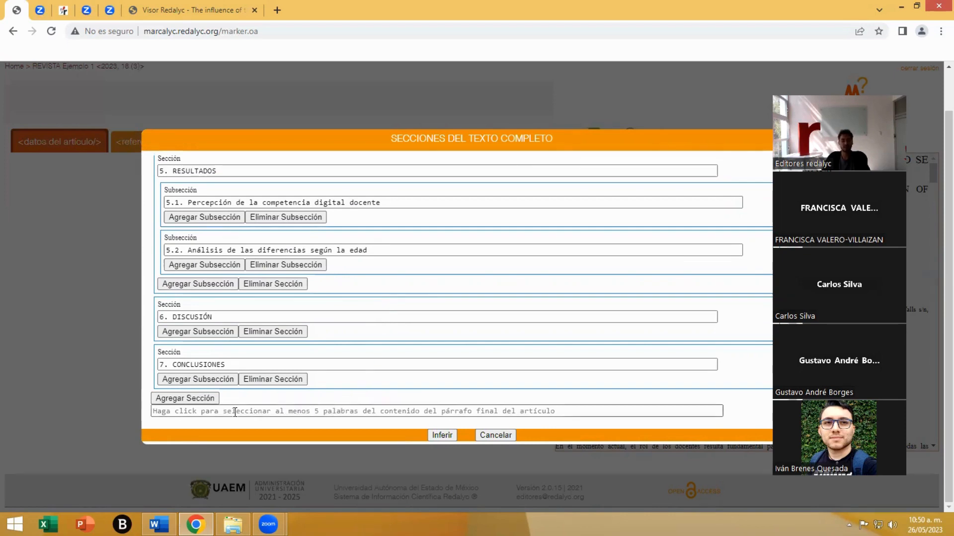
- Capture "eficacia y transparencia de cara a una mejora de las instituciones y de los programas formativos." as the article's final paragraph content
click(250, 414)
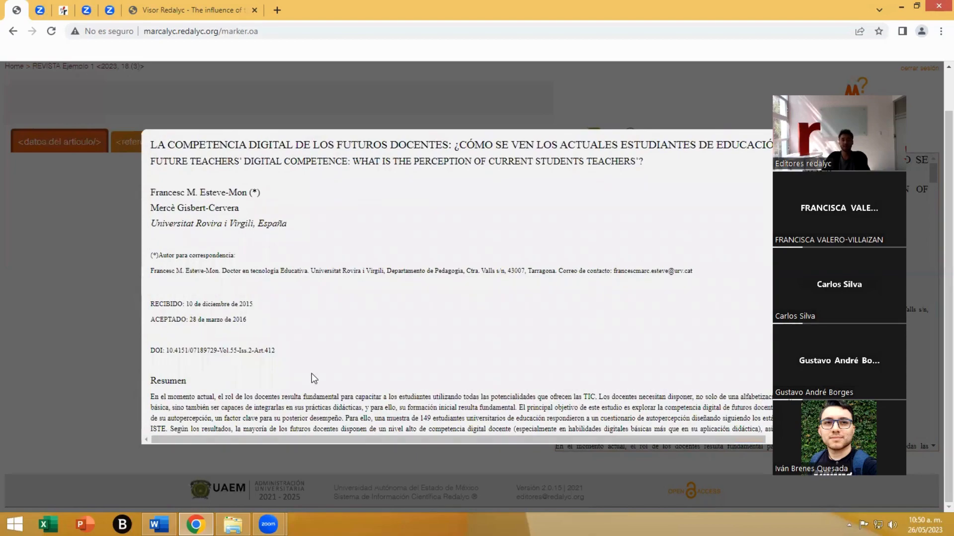
scroll(314, 378, down, 15)
scroll(314, 378, down, 20)
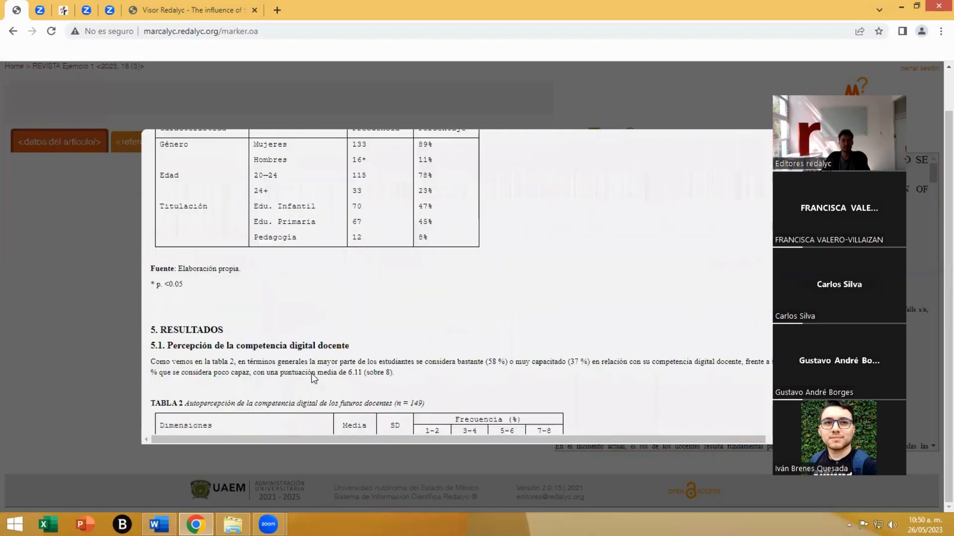
scroll(314, 378, down, 12)
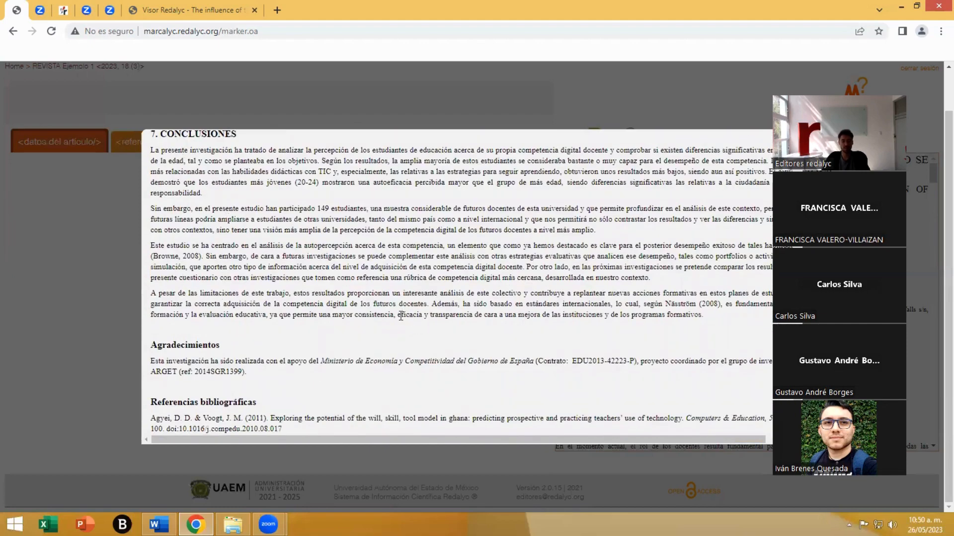
drag(397, 314, 709, 315)
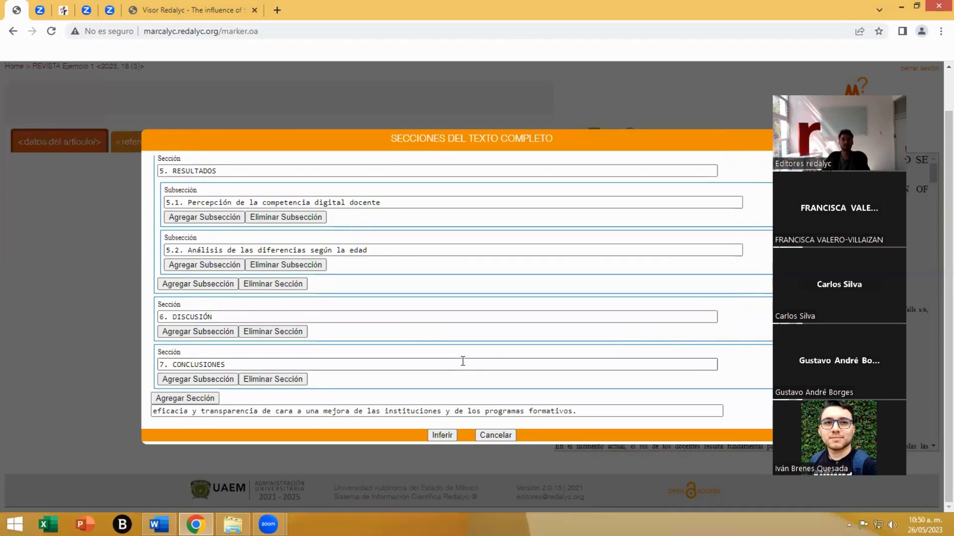
- Review the full list of sections and subsections and run the inference on them
scroll(432, 388, up, 10)
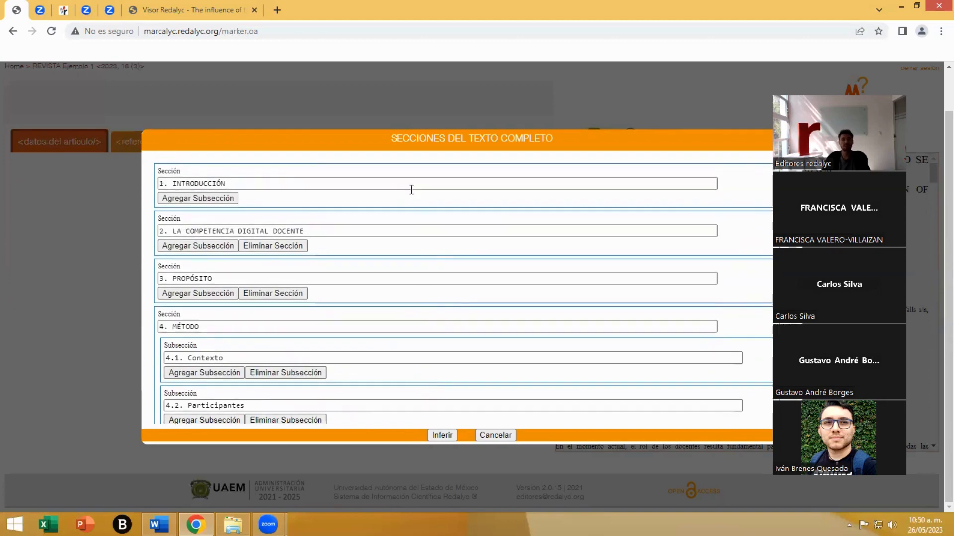
scroll(434, 236, down, 10)
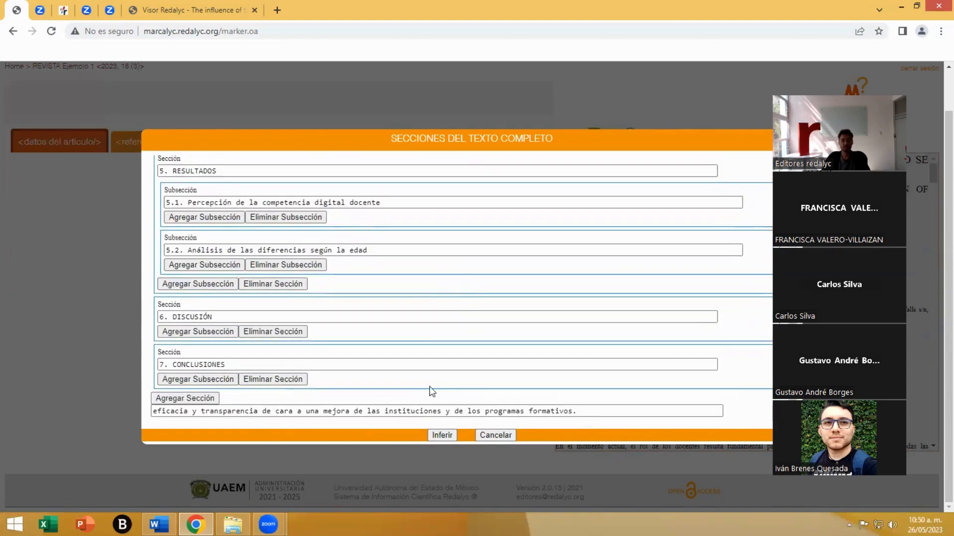
click(441, 435)
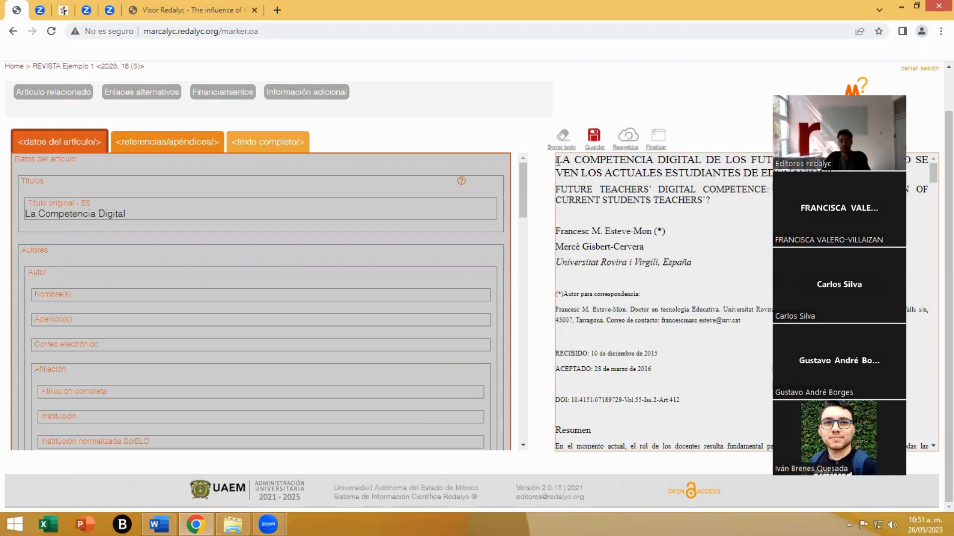
- Look through the article text and the author's surname and e-mail fields in the article data
scroll(601, 177, down, 15)
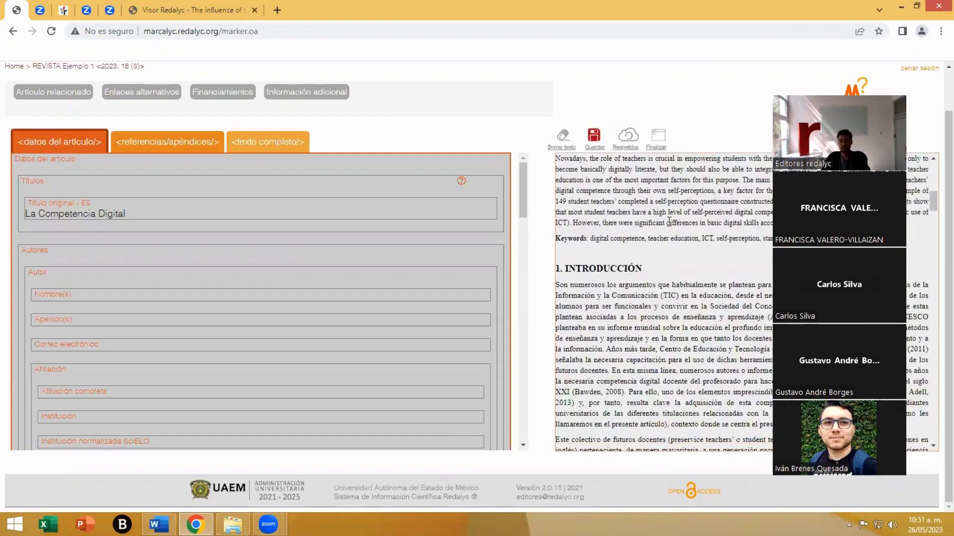
scroll(689, 242, down, 15)
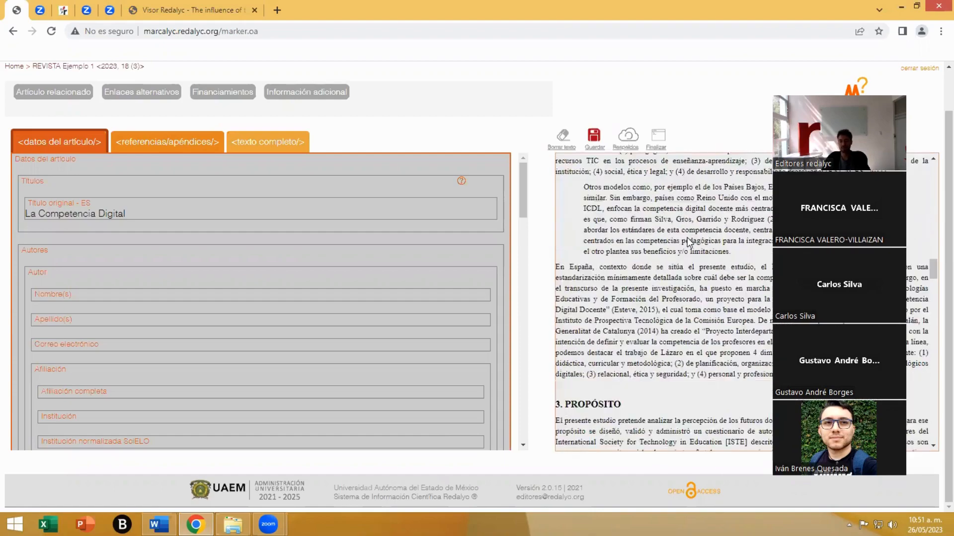
scroll(688, 240, up, 15)
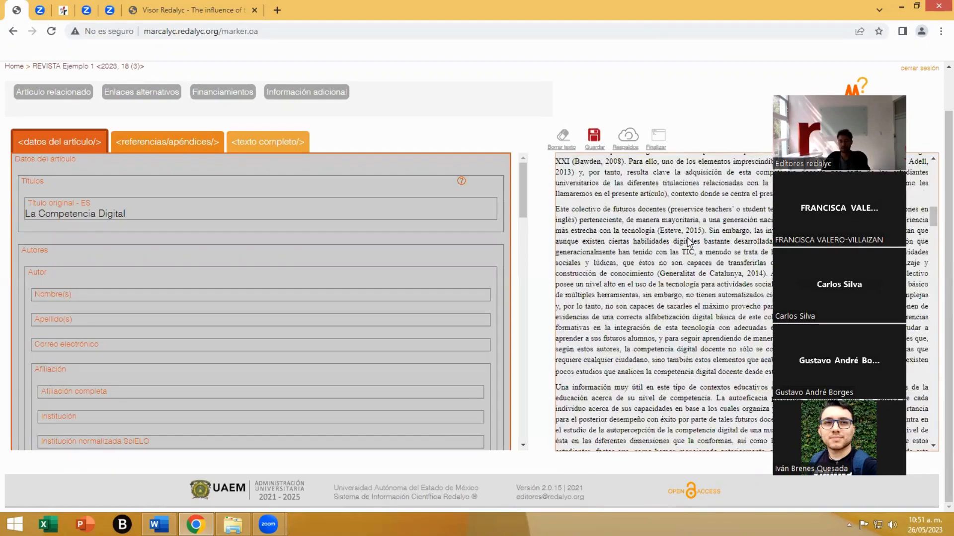
scroll(687, 238, up, 5)
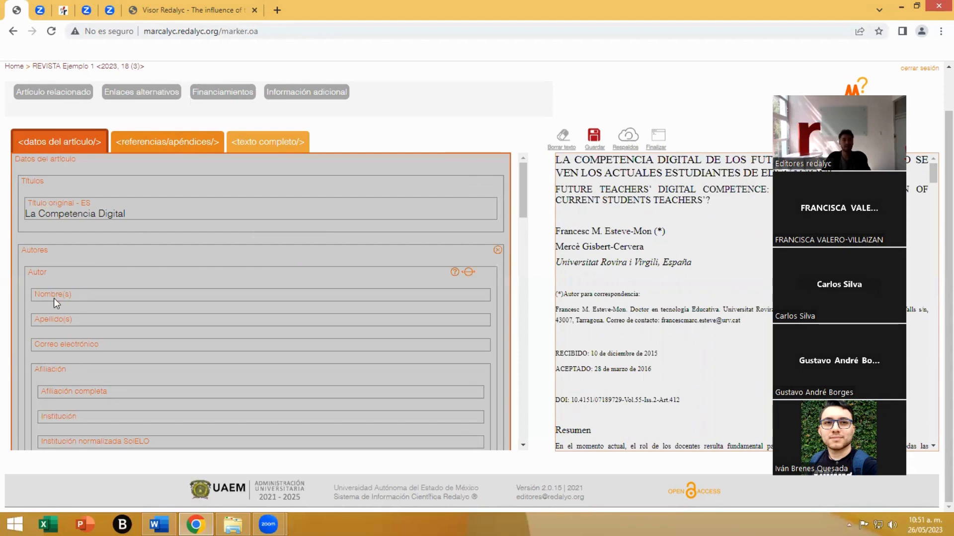
click(65, 321)
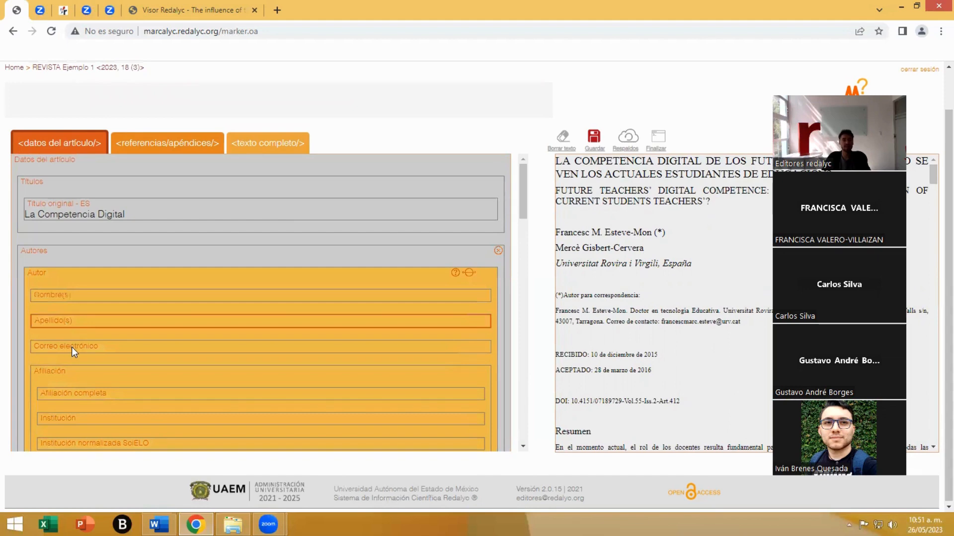
click(71, 347)
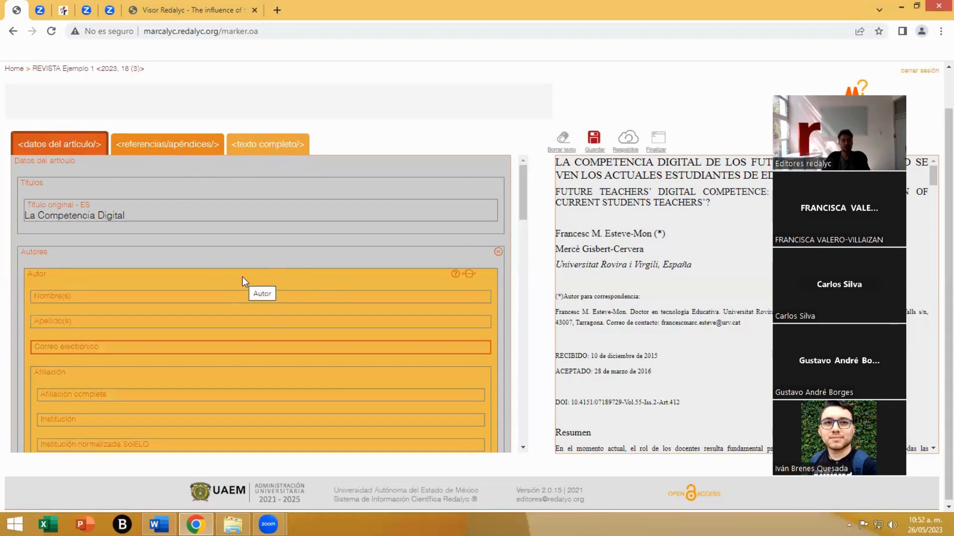
- Replace the original title with "LA COMPETENCIA DIGITAL DE LOS FUTUROS DOCENTES: ¿CÓMO SE VEN LOS ACTUALES ESTUDIANTES DE EDUCACIÓN?" from the article text
click(44, 194)
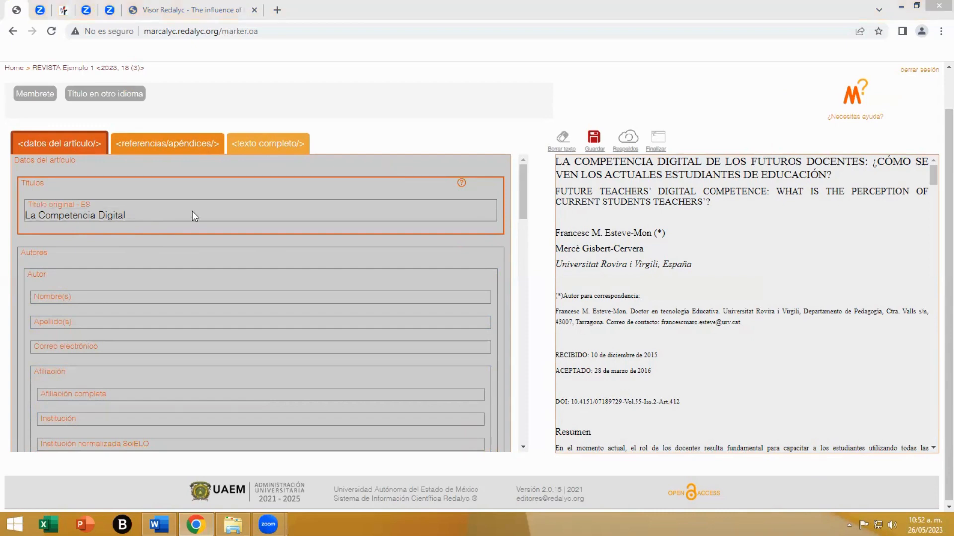
click(126, 210)
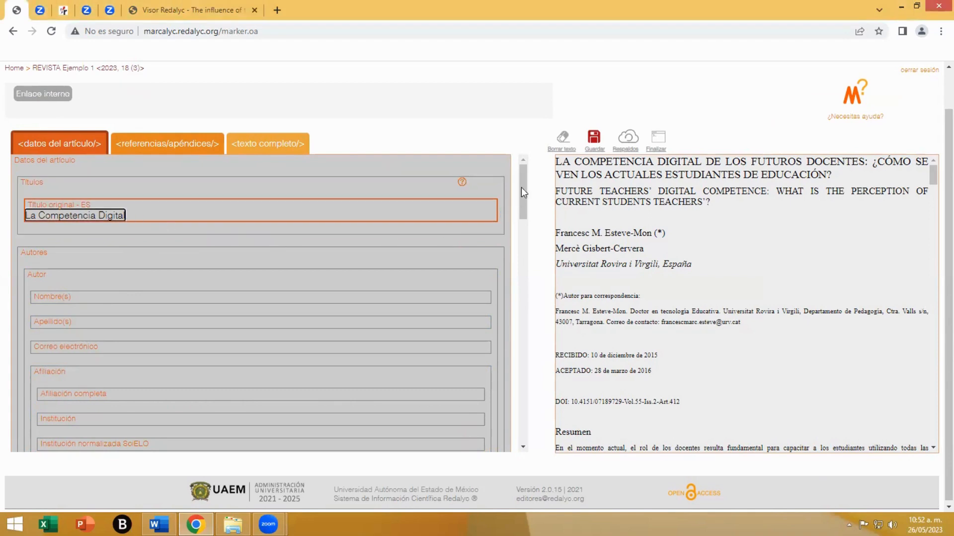
drag(556, 164, 835, 178)
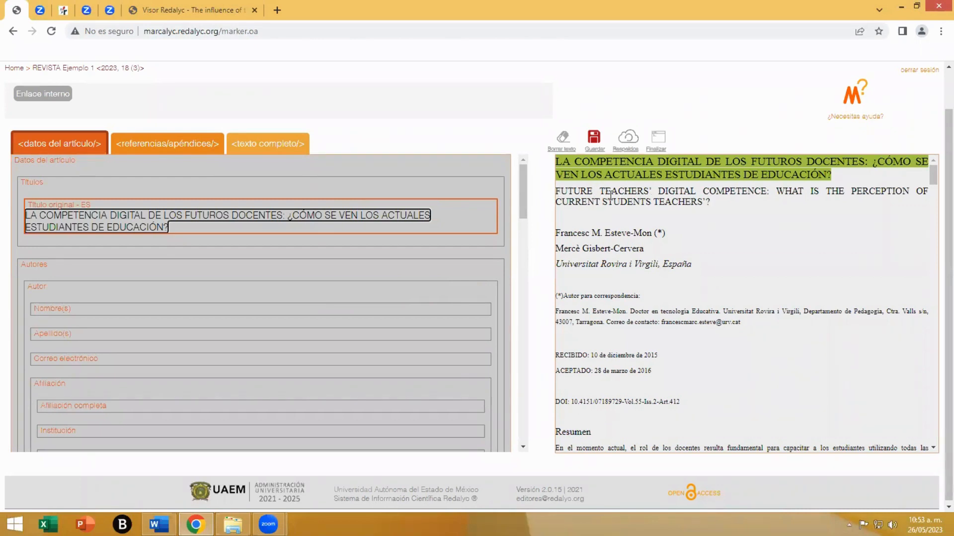
- Add "FUTURE TEACHERS' DIGITAL COMPETENCE: WHAT IS THE PERCEPTION OF CURRENT STUDENTS TEACHERS'?" from the article text as the title in another language, set to Inglés
click(35, 183)
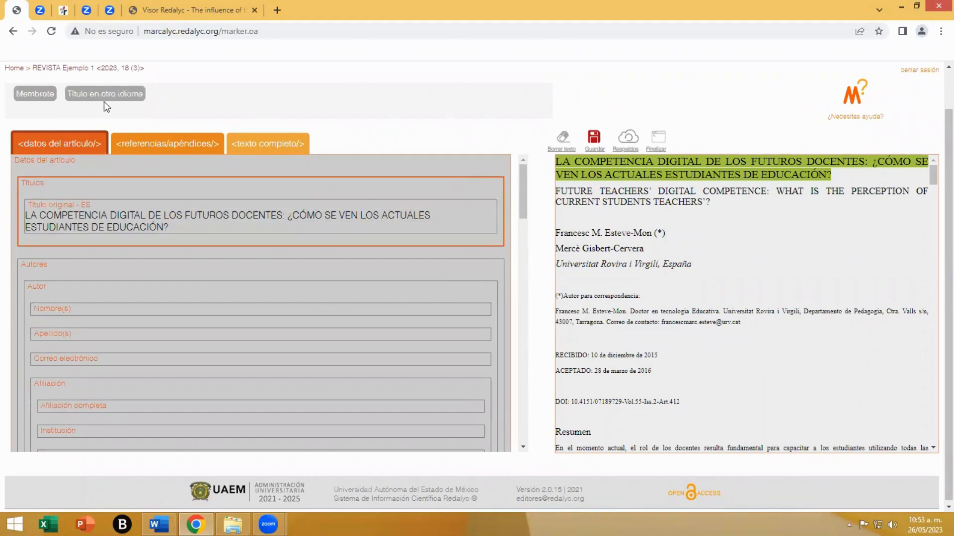
click(99, 94)
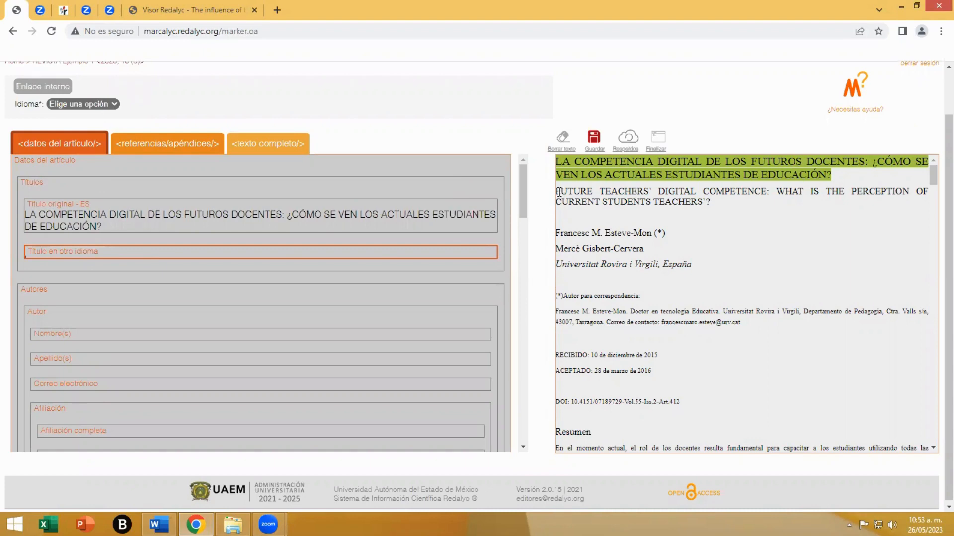
drag(556, 192, 713, 205)
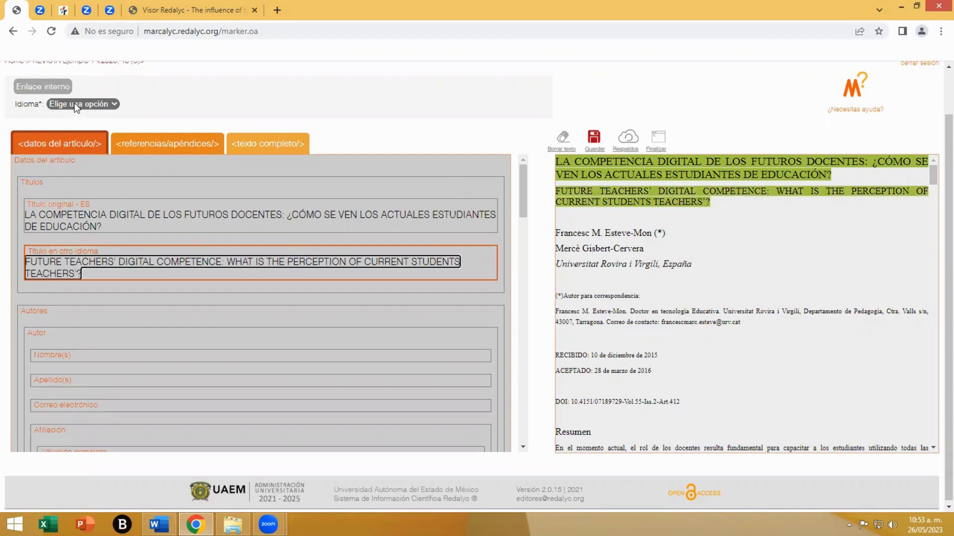
click(100, 105)
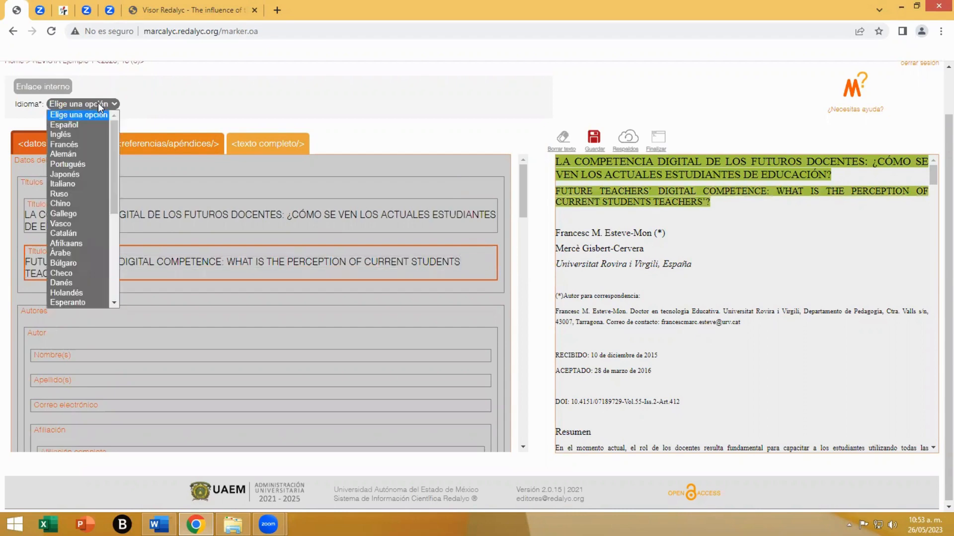
click(78, 137)
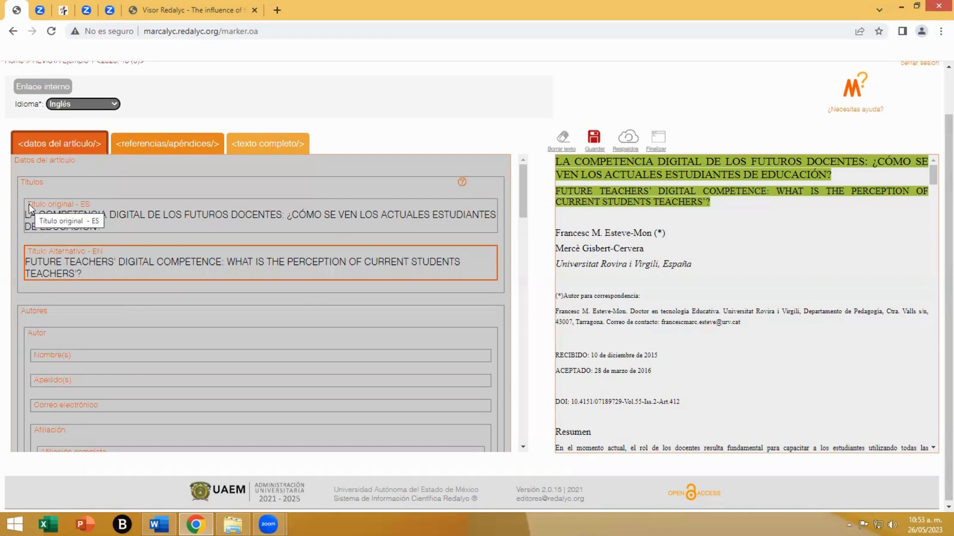
- Fill in the first author's given name, surname and e-mail from the article text
scroll(69, 321, down, 1)
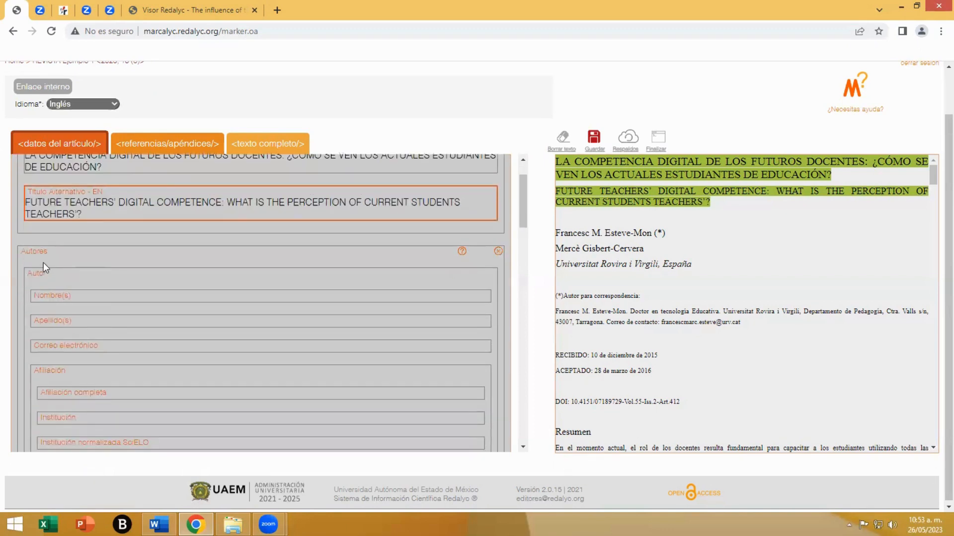
click(43, 262)
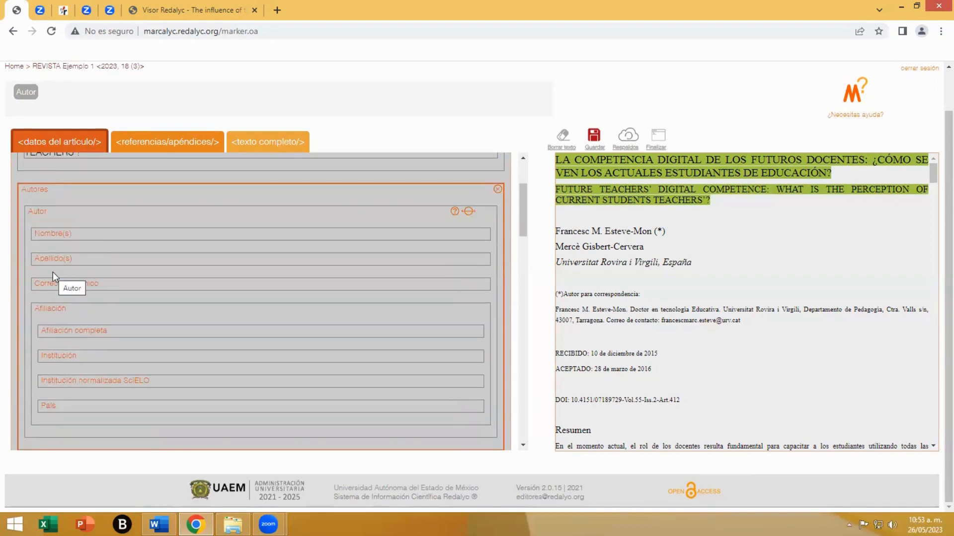
click(56, 235)
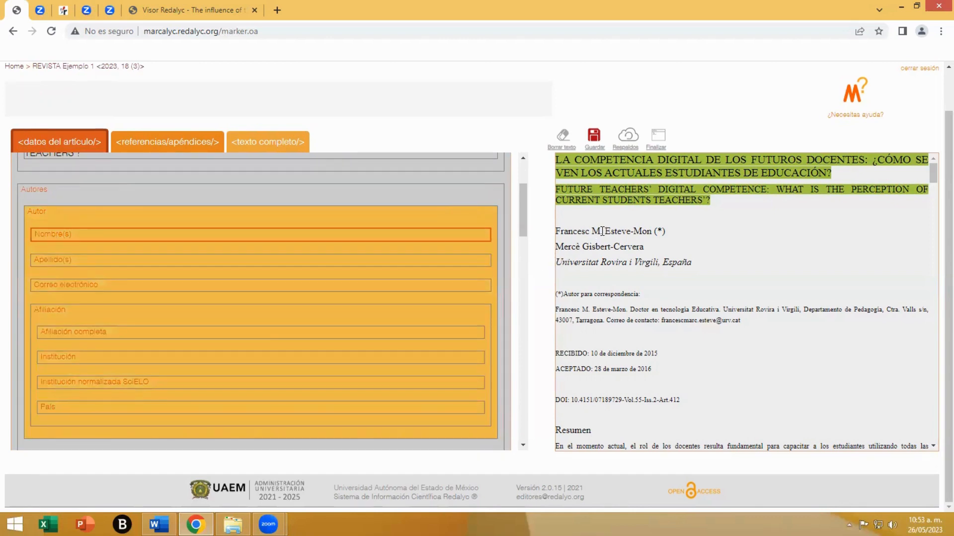
drag(603, 231, 556, 231)
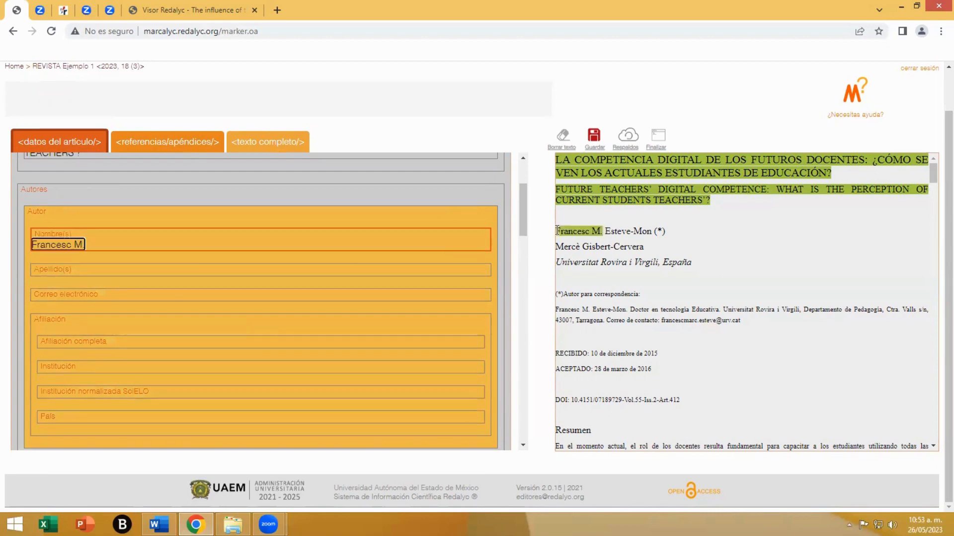
click(74, 273)
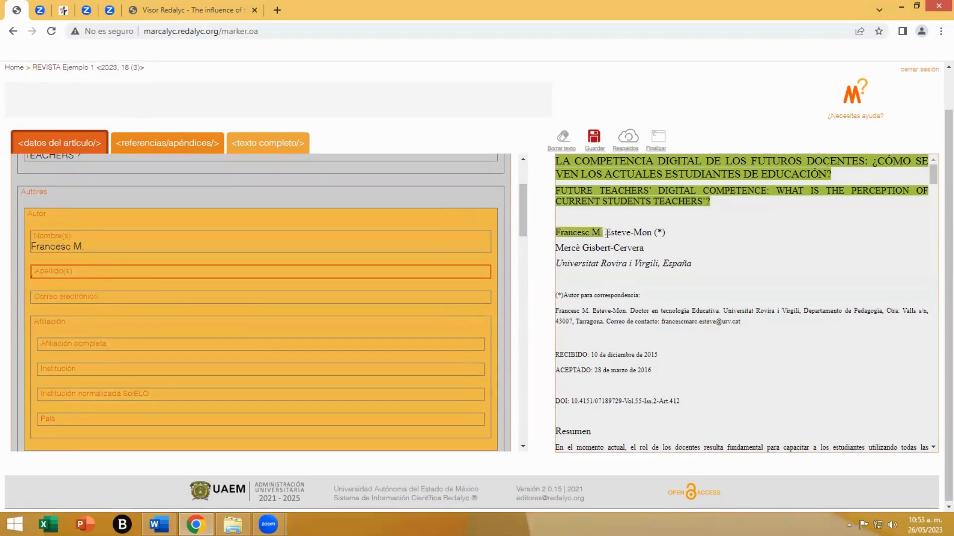
drag(605, 232, 652, 232)
click(73, 308)
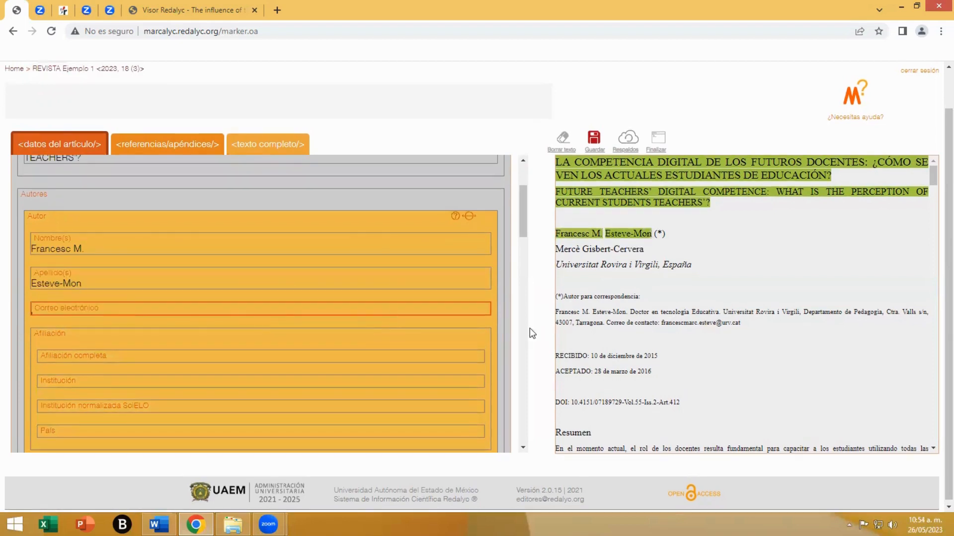
drag(745, 324, 661, 323)
- Capture the author's full correspondence details as the complete affiliation and "Universitat Rovira i Virgili" as the institution
scroll(288, 326, down, 1)
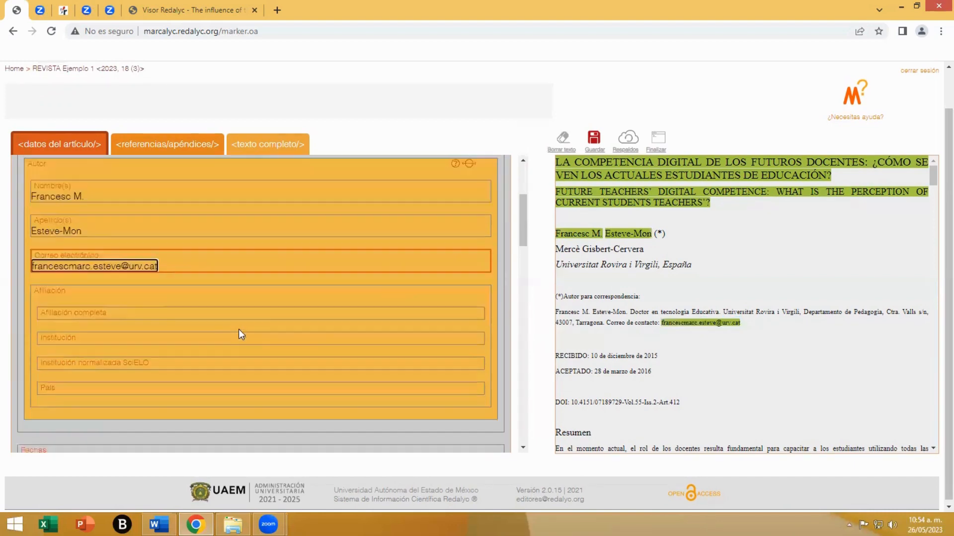
click(238, 329)
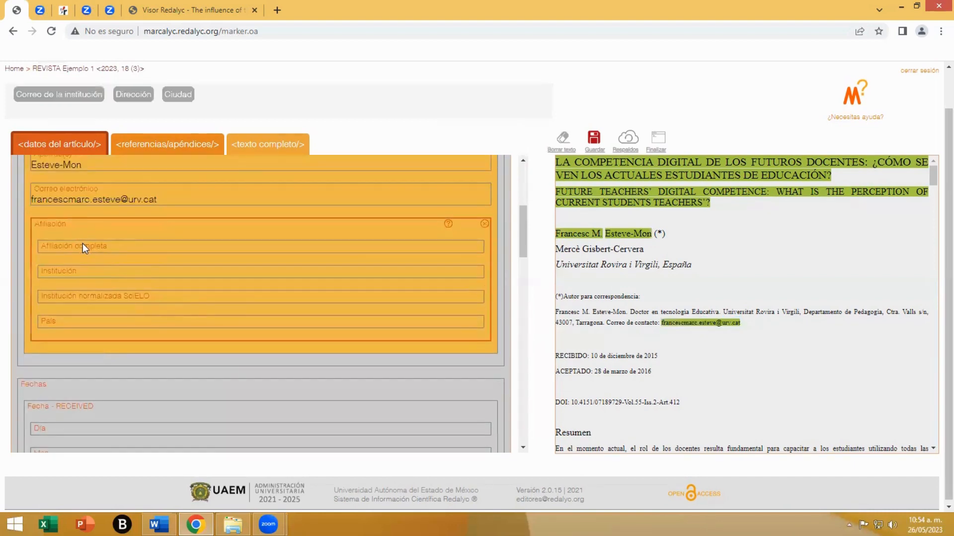
click(83, 244)
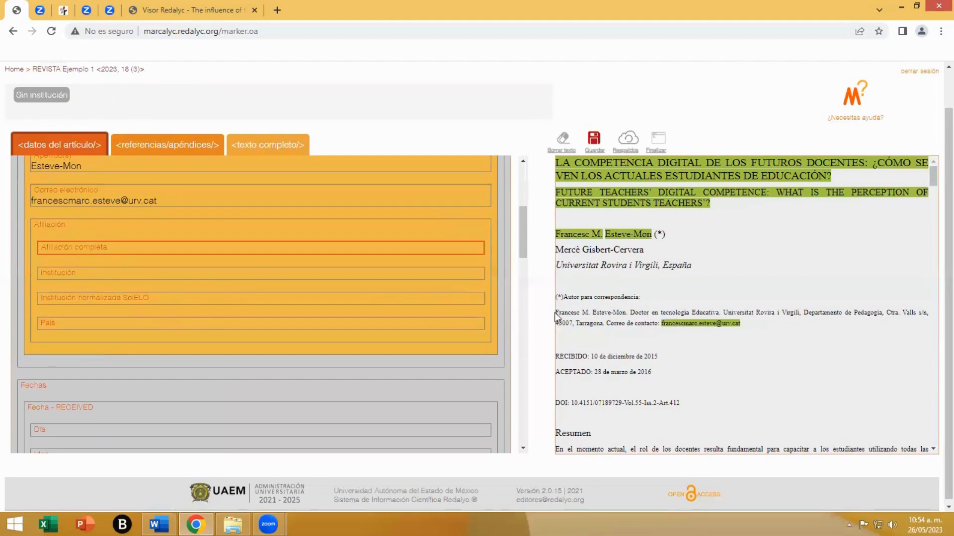
drag(554, 312, 741, 324)
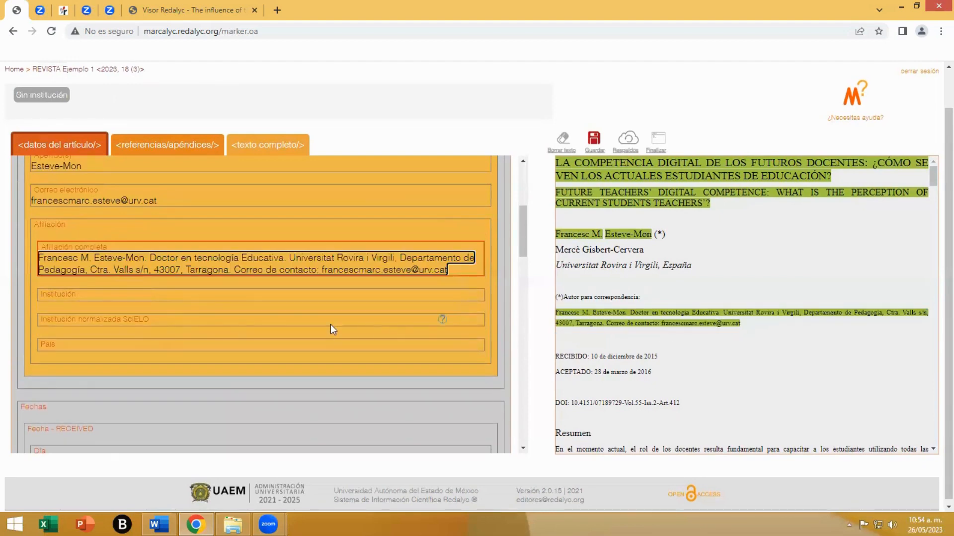
click(100, 295)
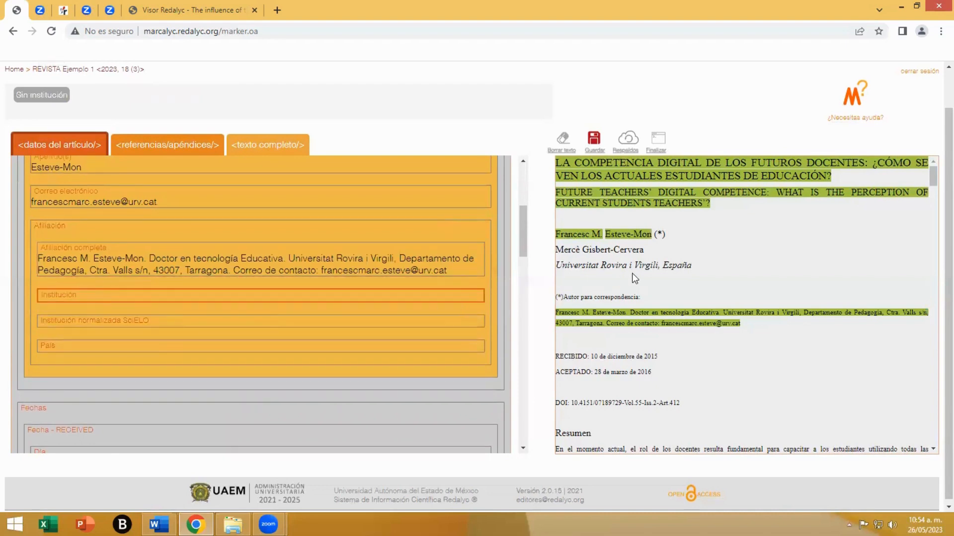
drag(658, 268, 556, 268)
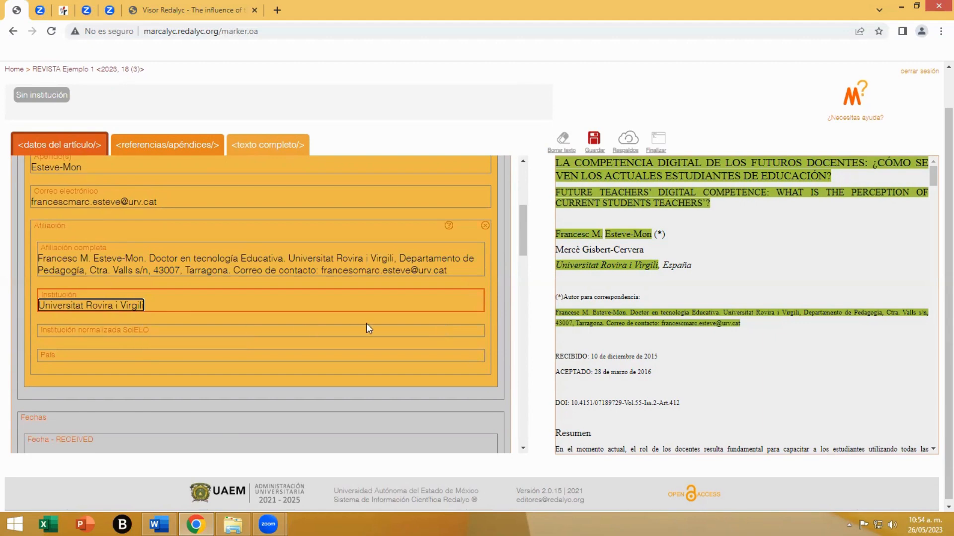
- Check the help notes on the affiliation fields and set the affiliation's country to "España - ES"
mouse_move(443, 332)
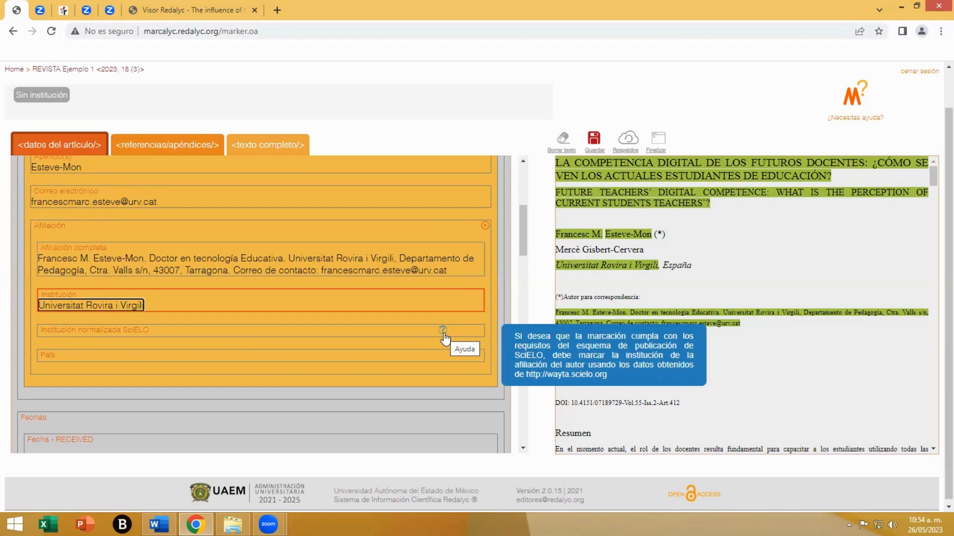
mouse_move(449, 231)
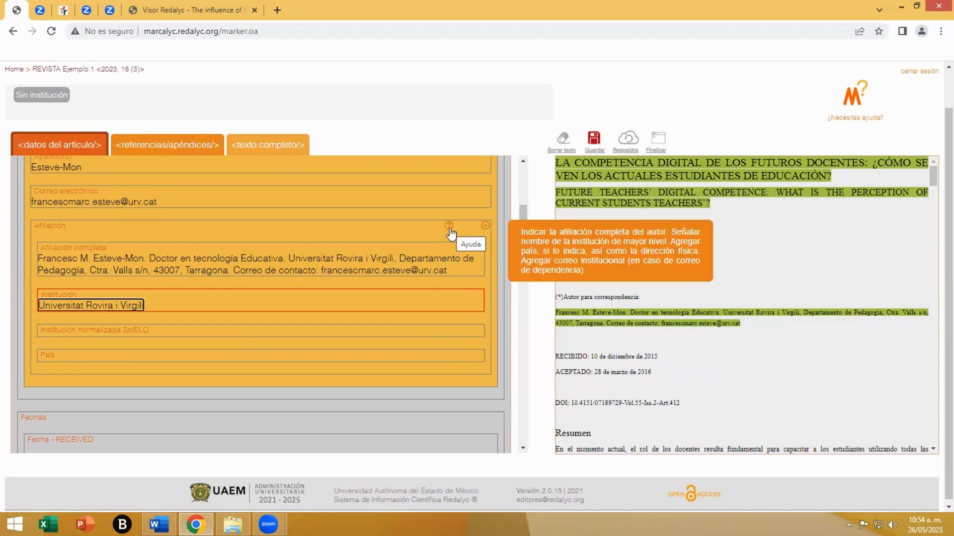
click(49, 356)
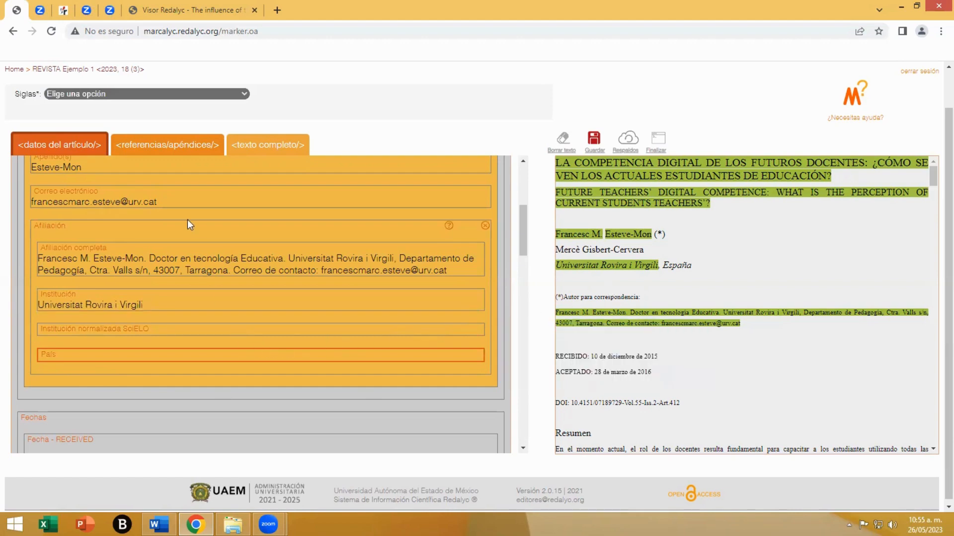
click(136, 94)
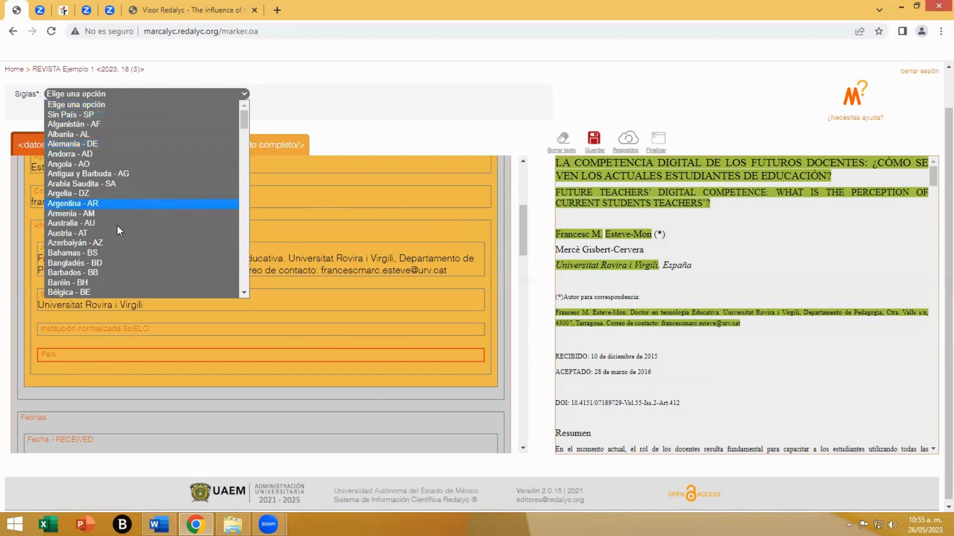
scroll(117, 227, down, 8)
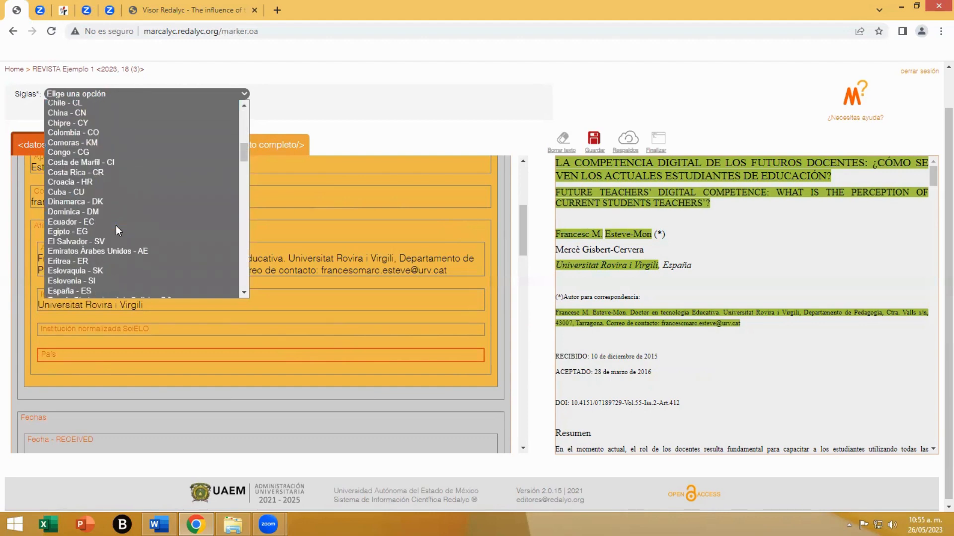
scroll(99, 242, down, 4)
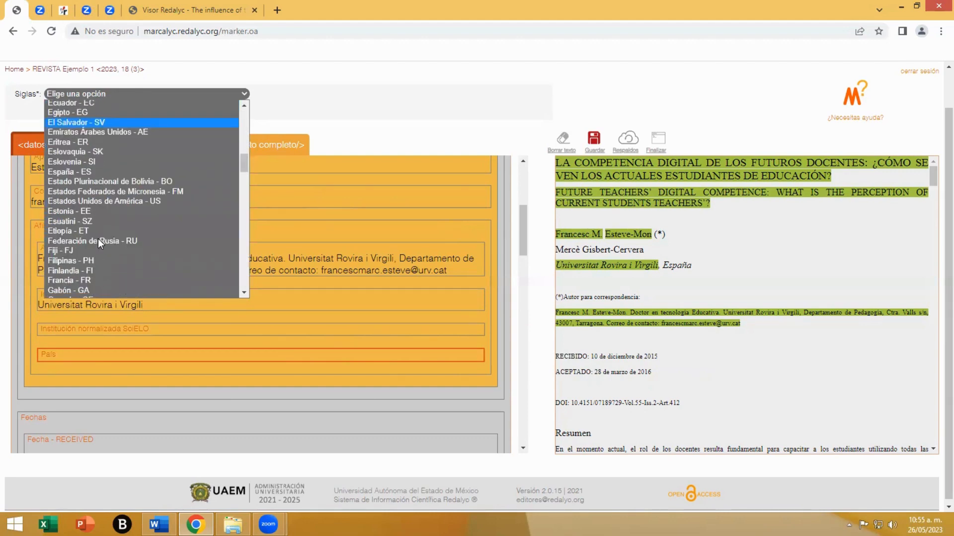
click(63, 173)
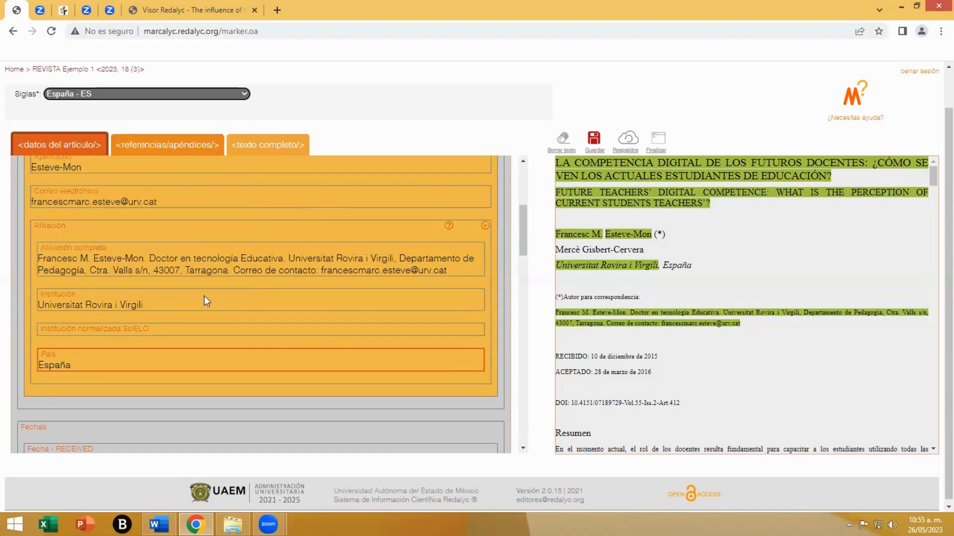
- Add a second author block to the authors section and remove the empty block again
scroll(204, 296, up, 1)
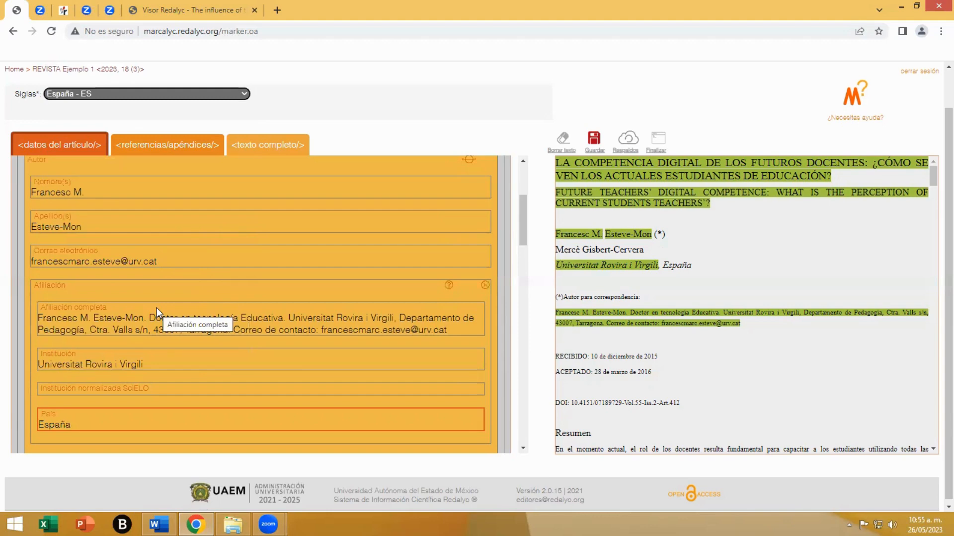
scroll(157, 308, up, 2)
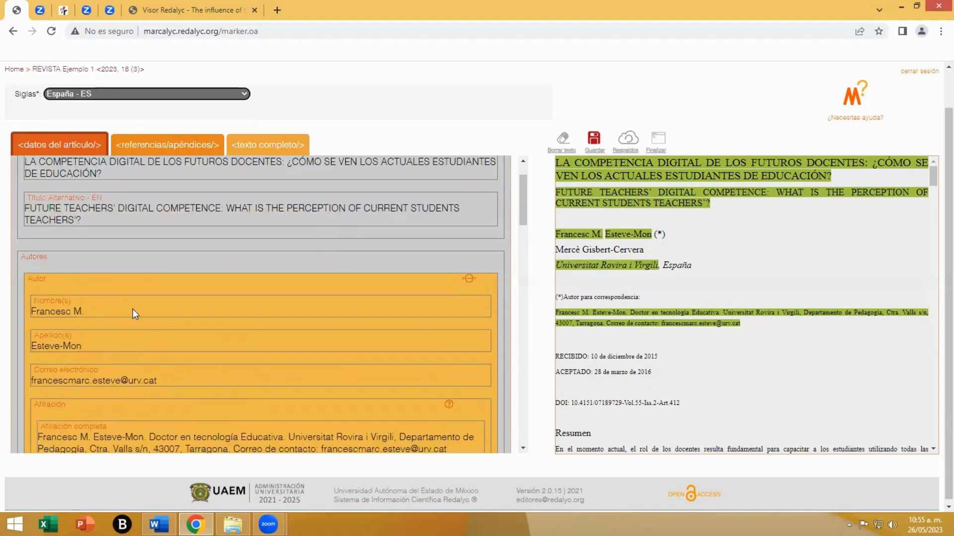
click(50, 286)
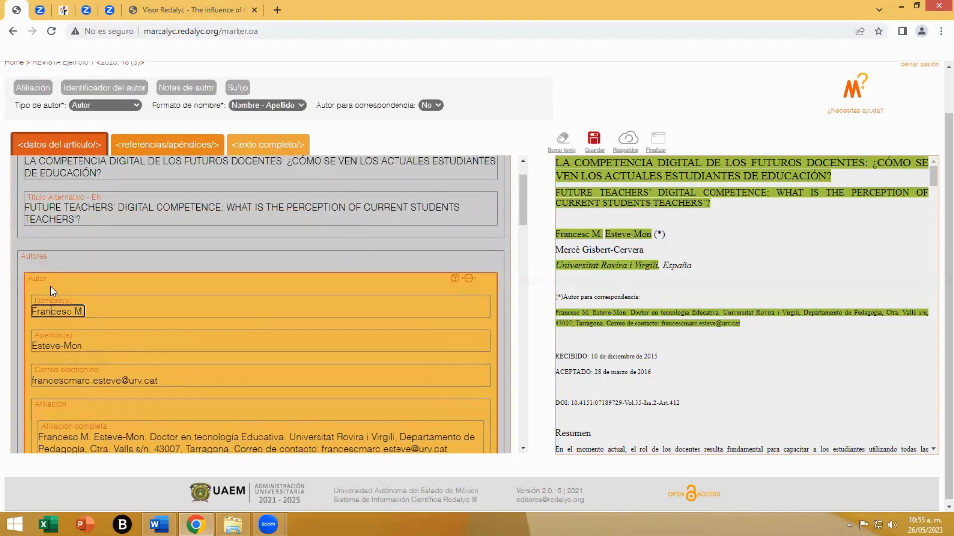
click(46, 270)
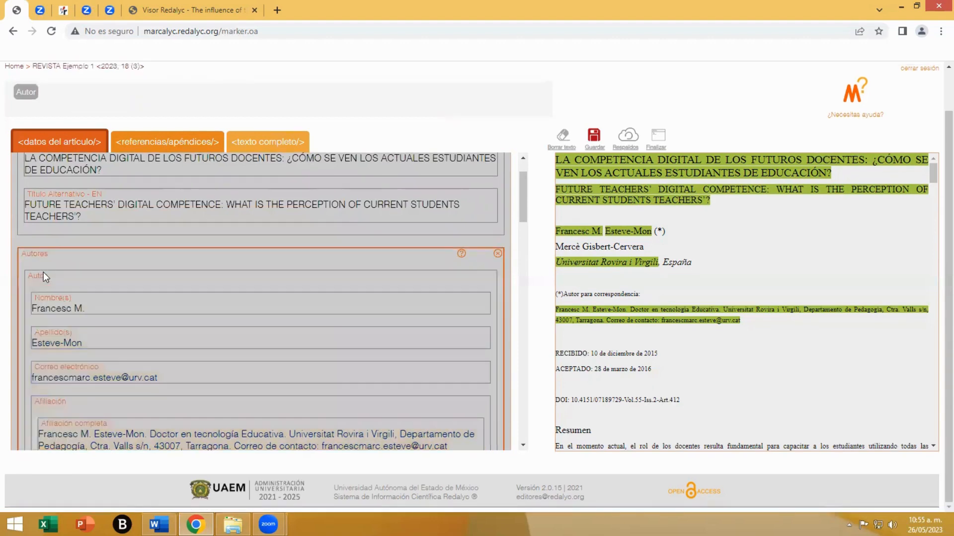
click(26, 94)
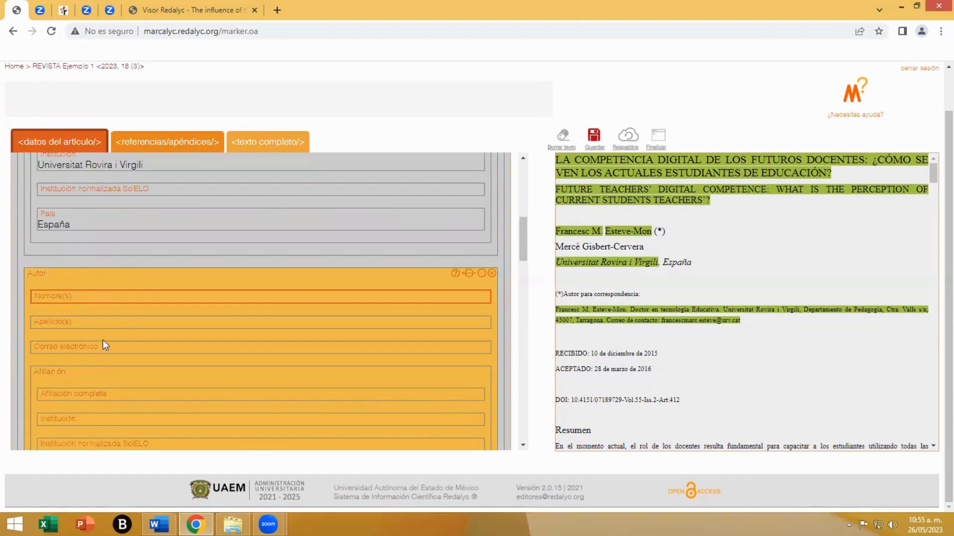
scroll(102, 340, down, 1)
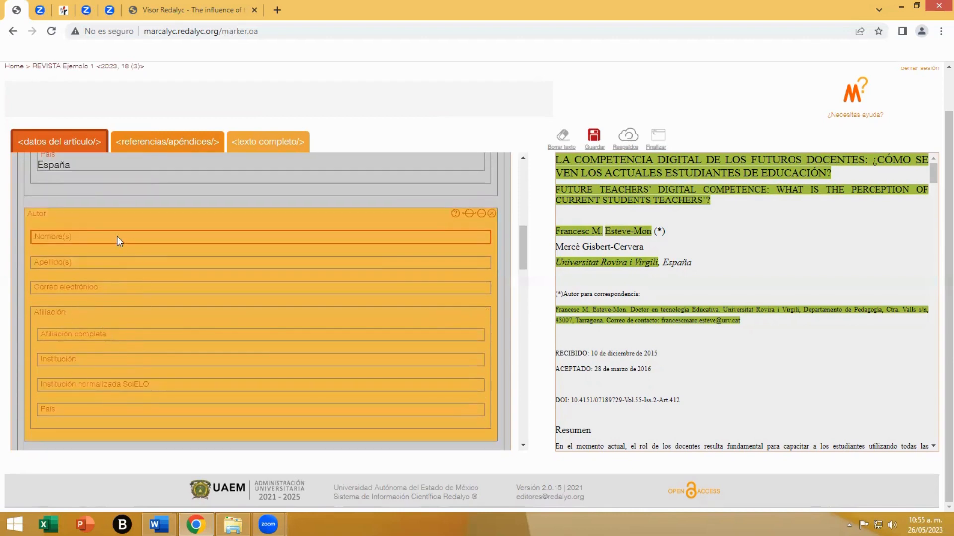
click(490, 214)
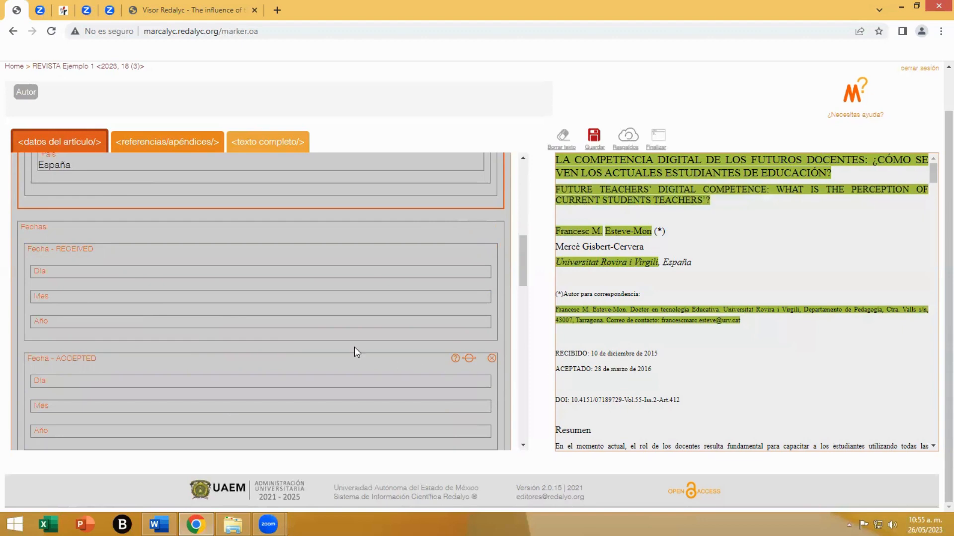
- Set the article's received date to 10 December 2015
click(60, 260)
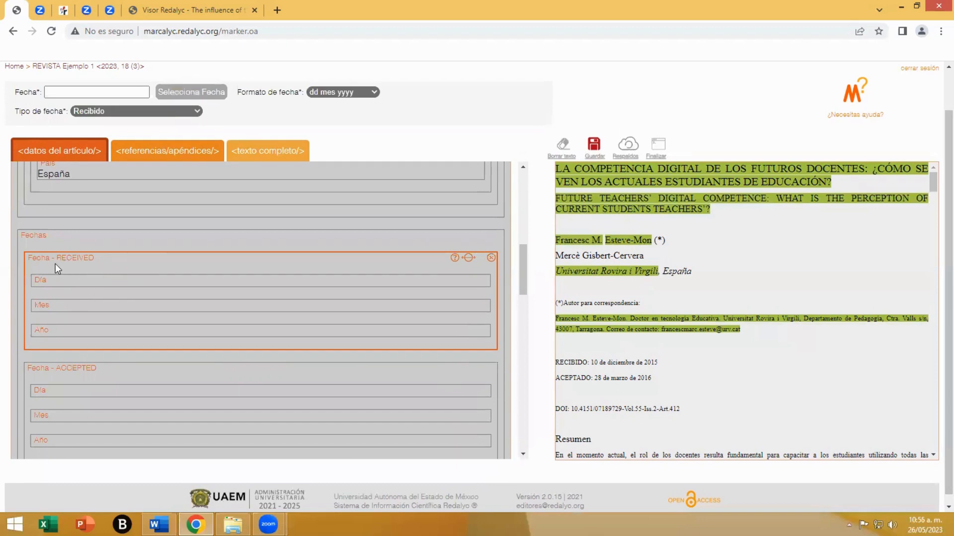
click(208, 99)
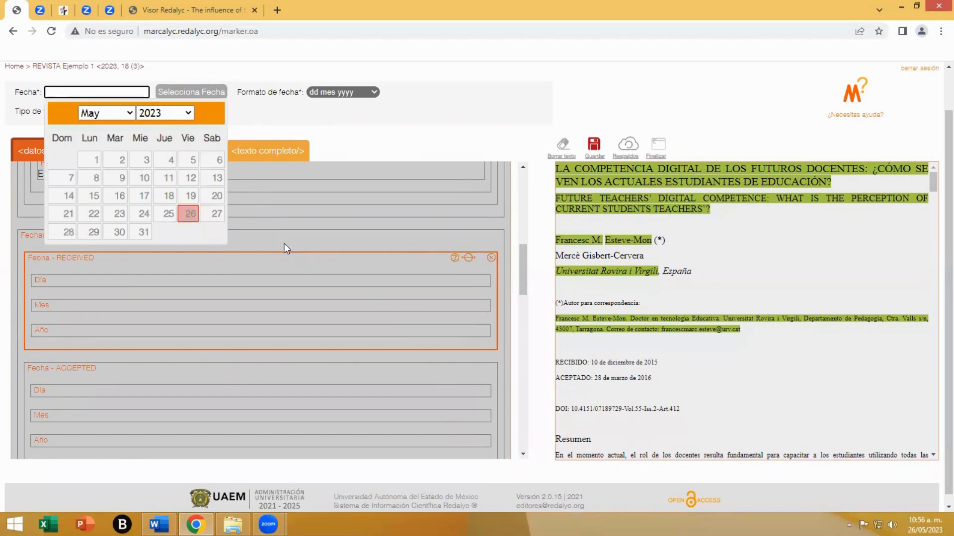
click(191, 115)
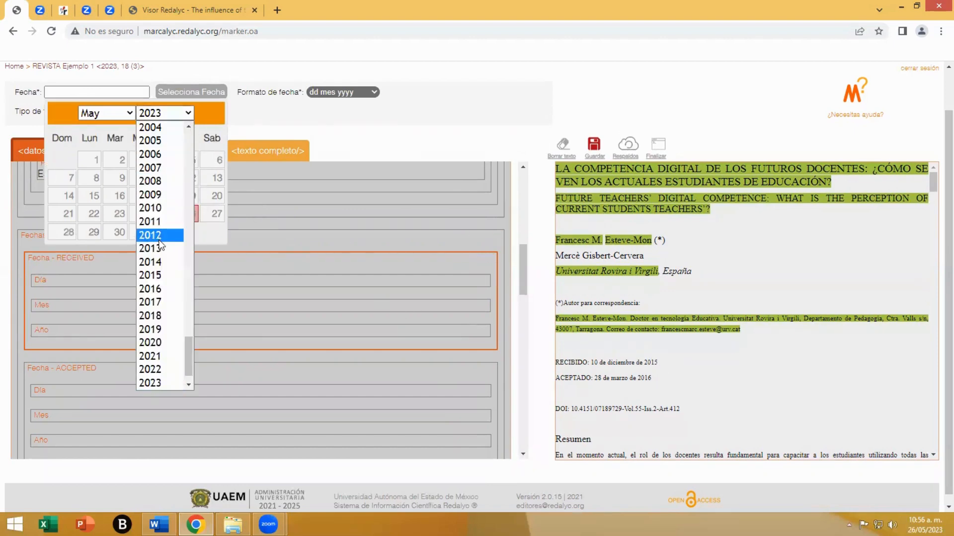
click(154, 273)
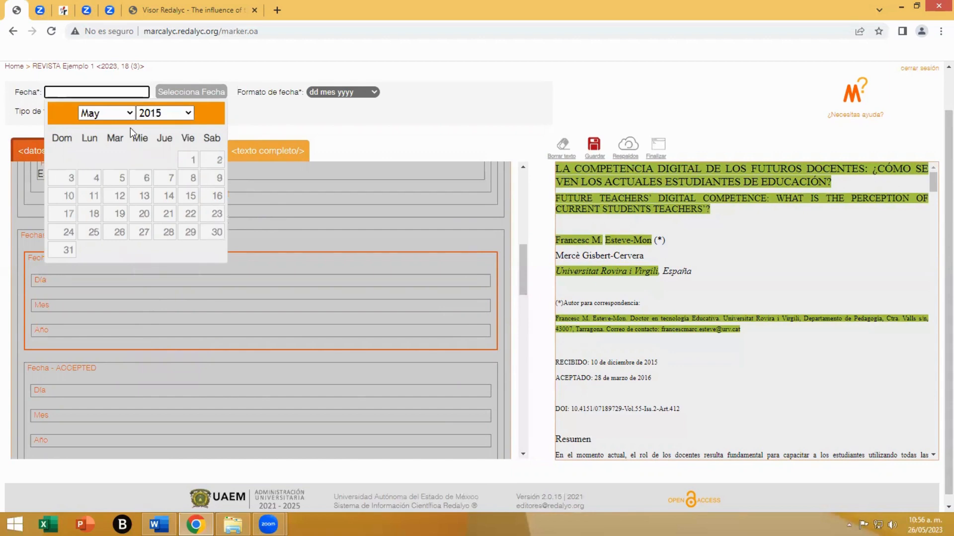
click(130, 113)
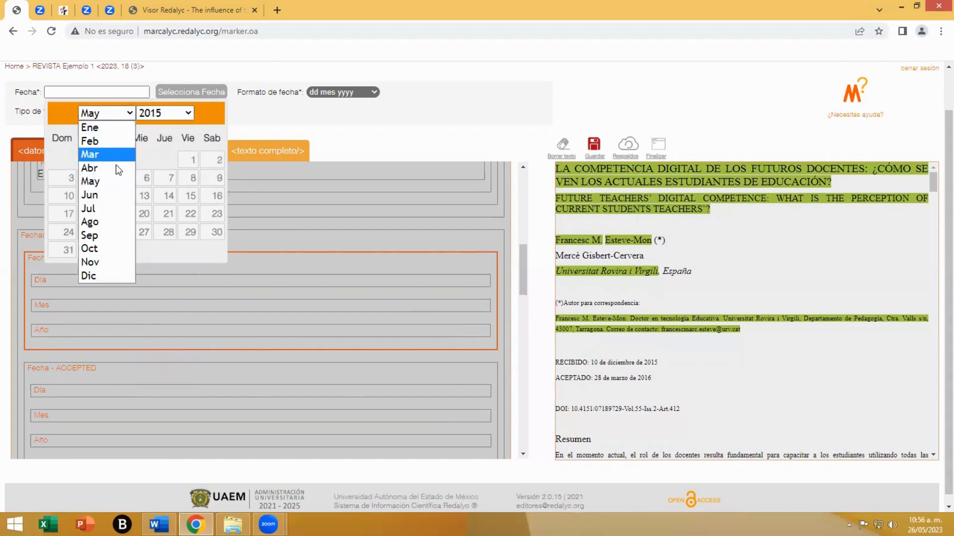
click(94, 271)
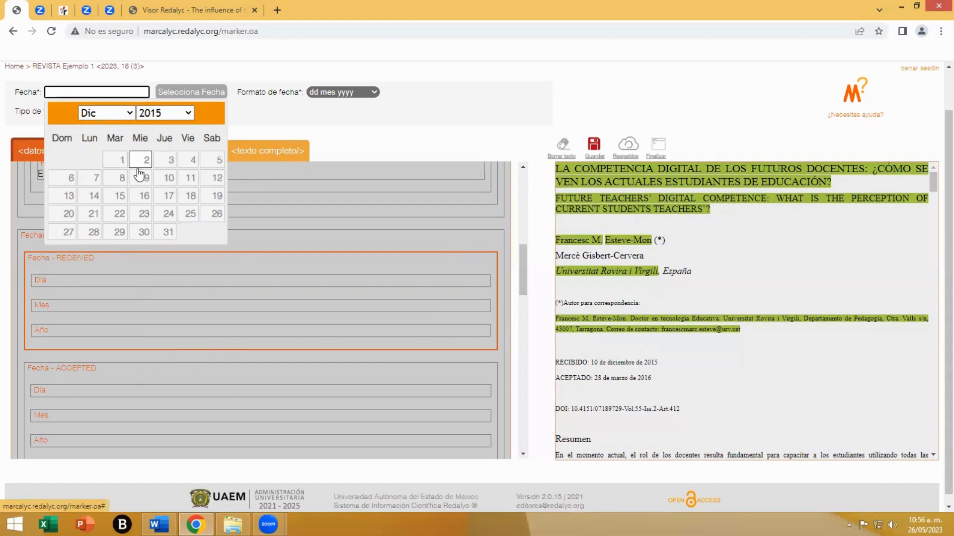
click(161, 177)
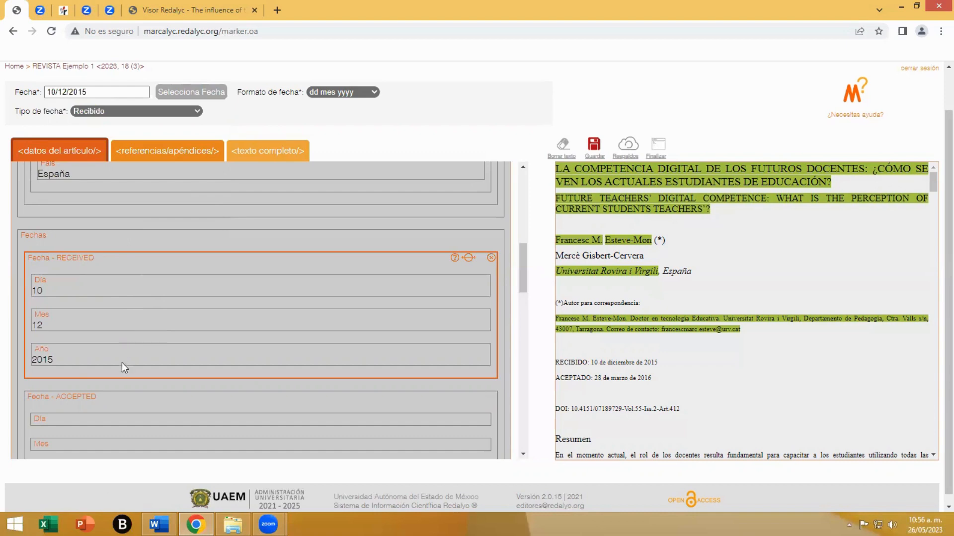
- Set the article's accepted date to 28 March 2016
scroll(121, 363, down, 1)
click(102, 343)
scroll(129, 358, down, 1)
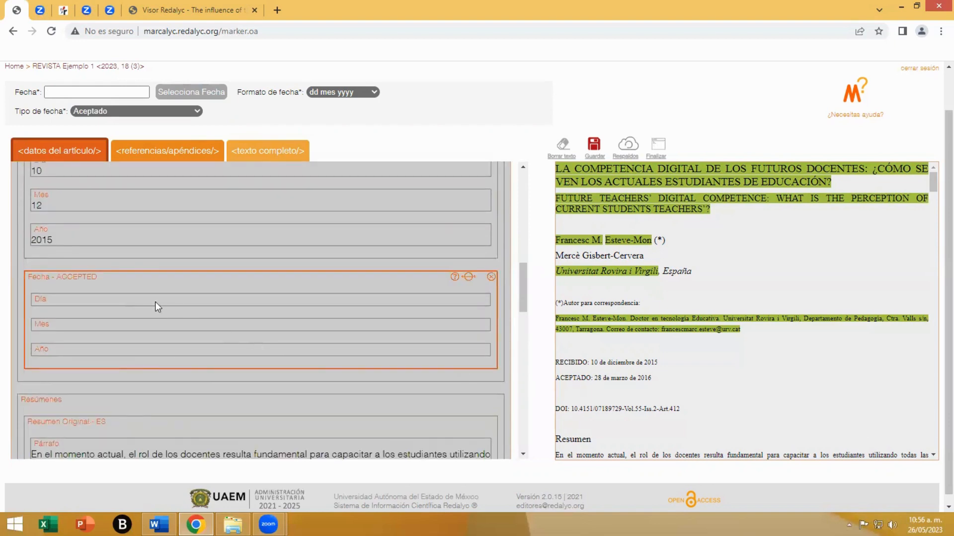
click(193, 97)
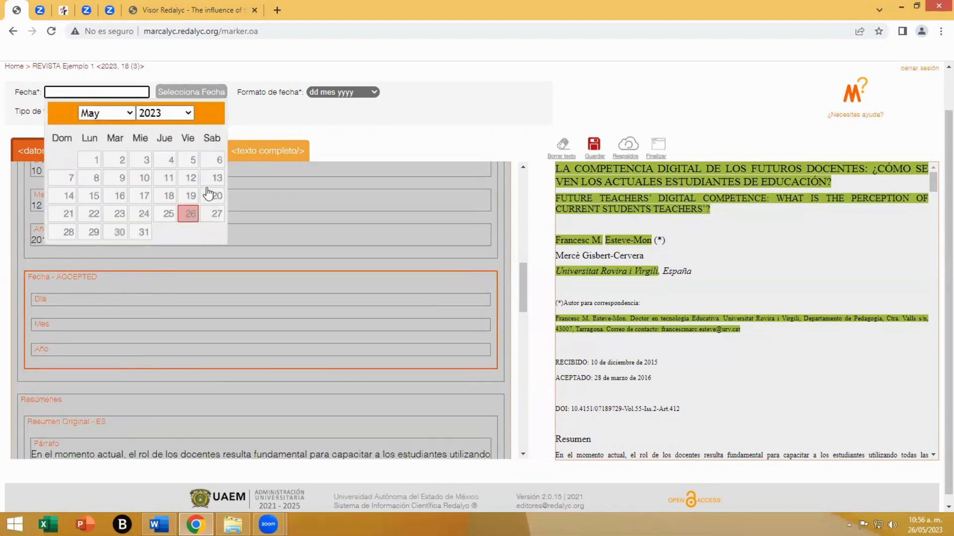
click(177, 113)
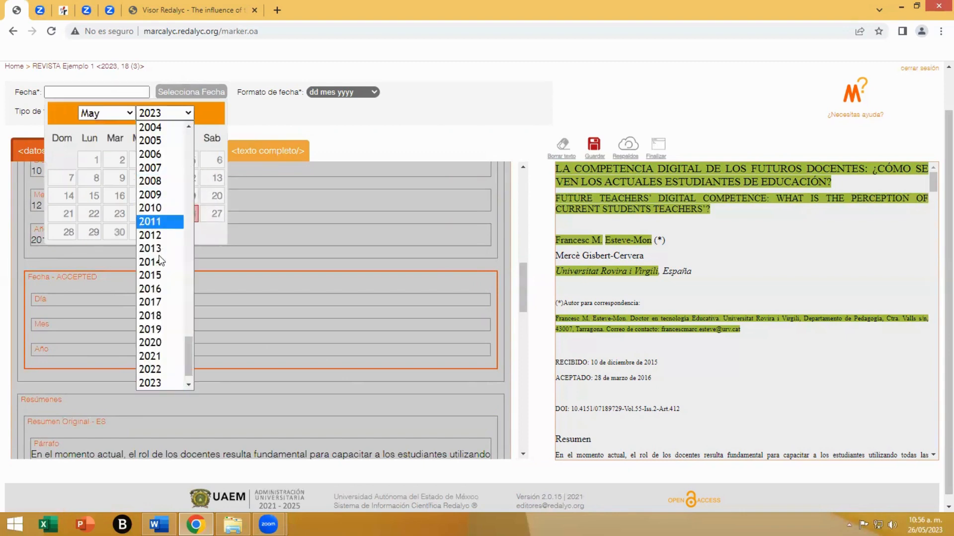
click(156, 288)
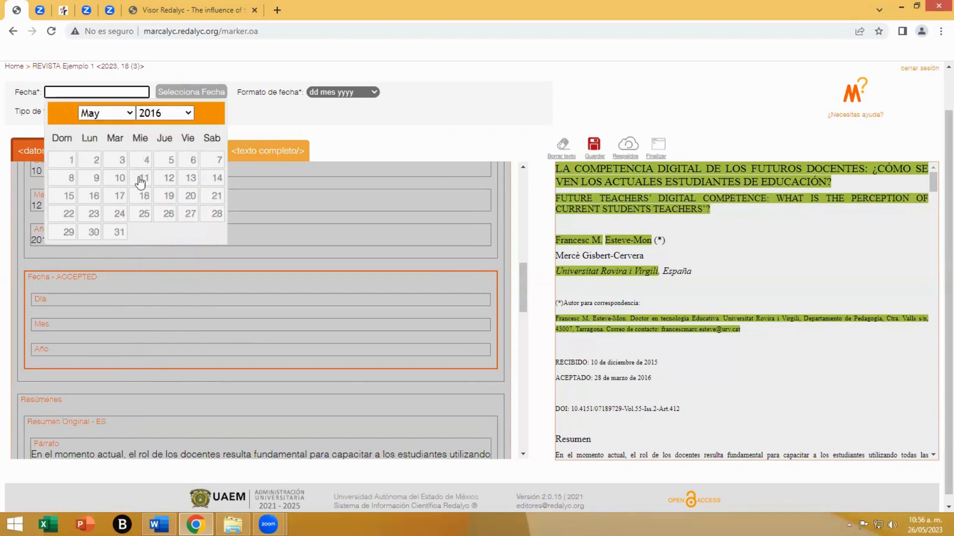
click(118, 113)
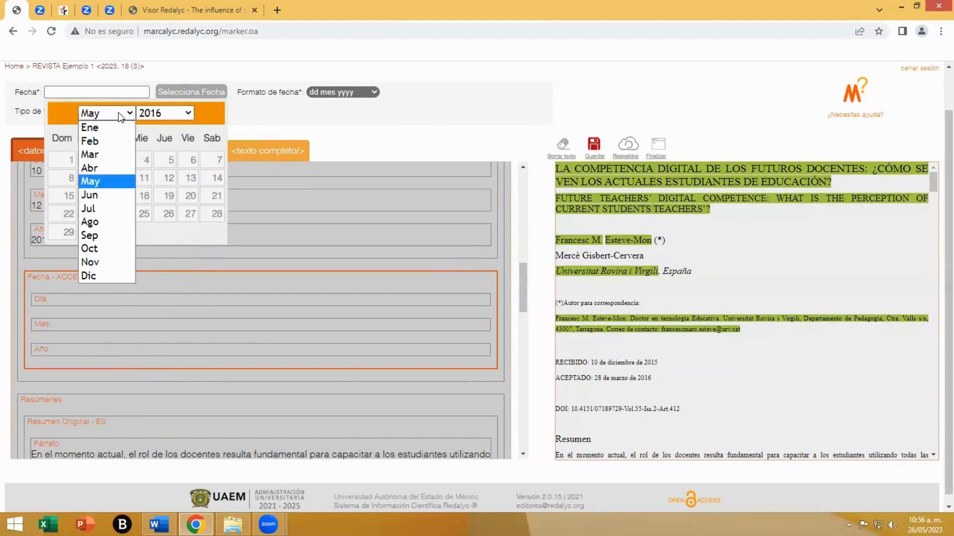
click(106, 157)
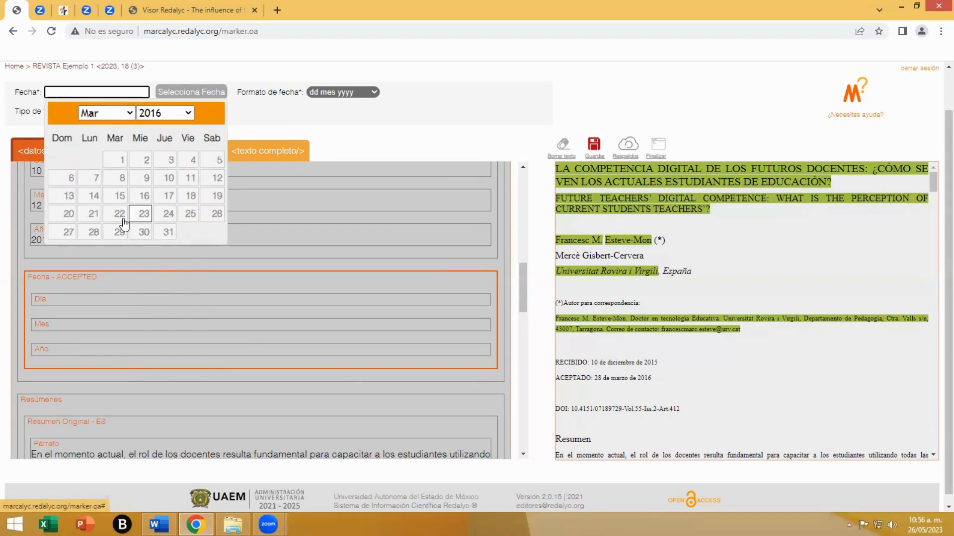
click(93, 232)
- Add another date entry to the dates section, check the available date types and remove the empty entry again
scroll(233, 318, up, 1)
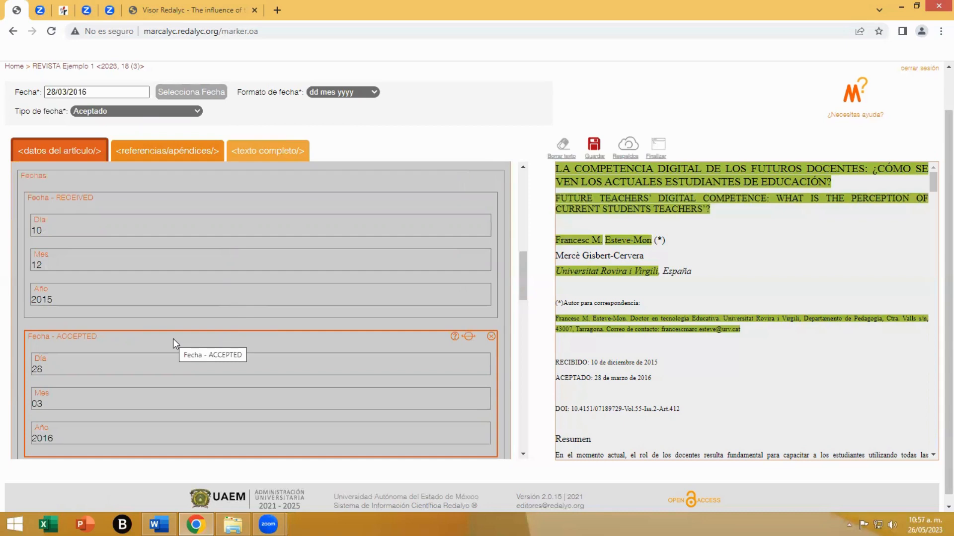
click(38, 181)
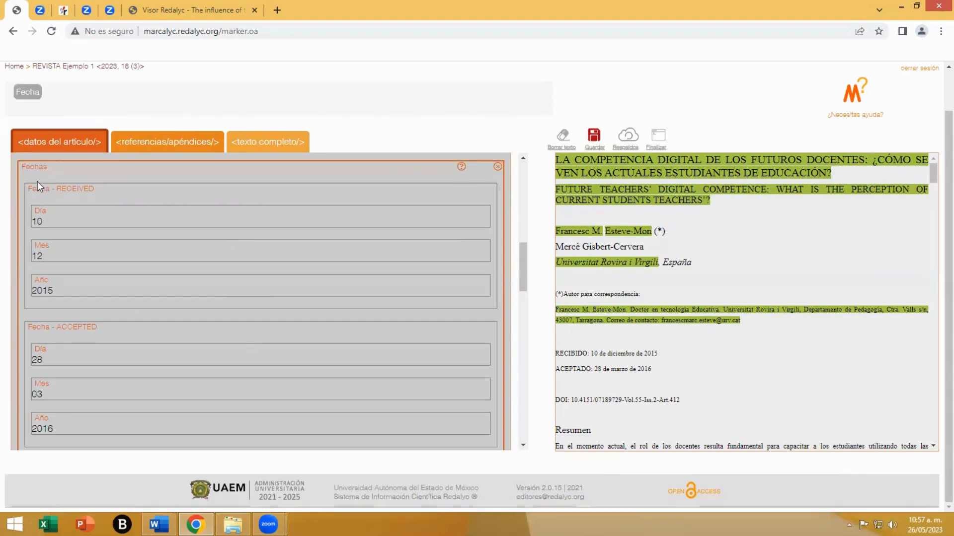
click(31, 96)
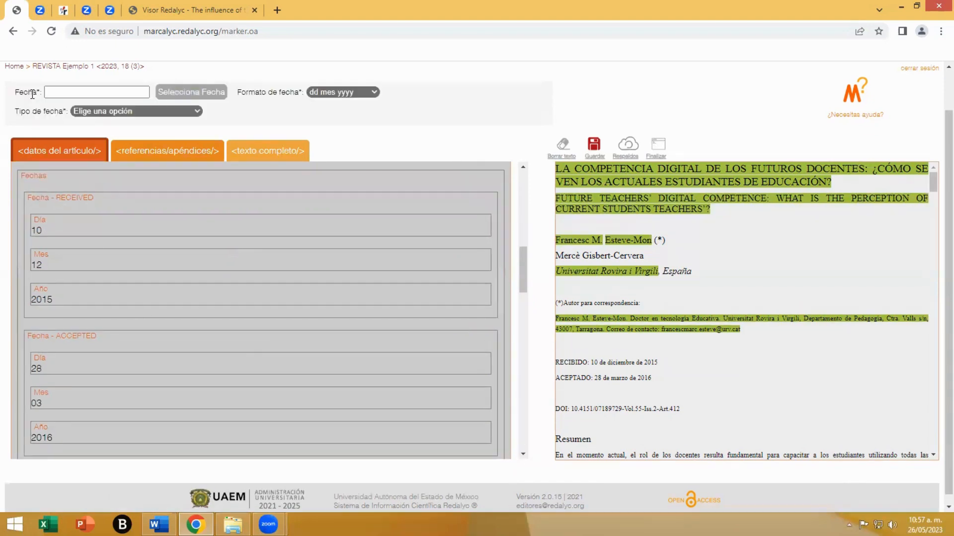
click(191, 113)
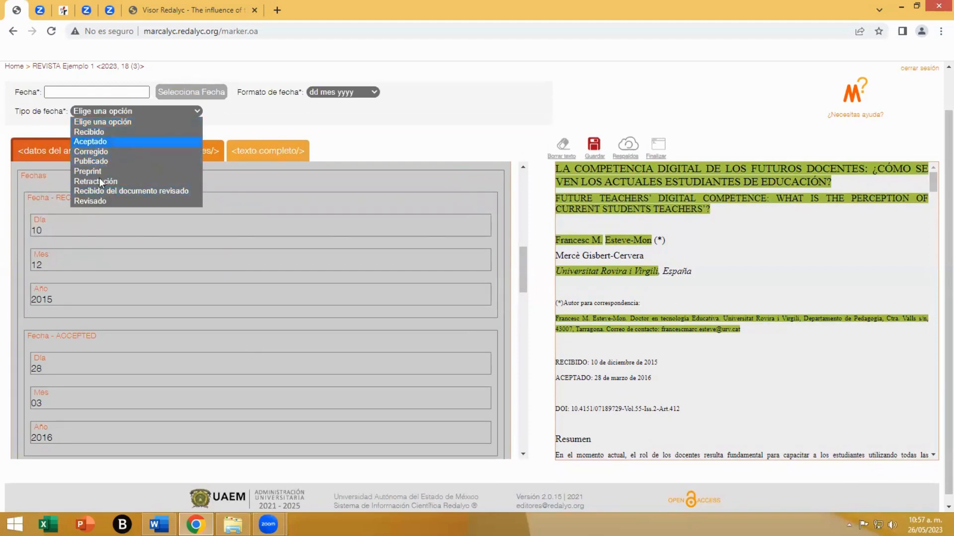
click(296, 208)
scroll(296, 209, down, 3)
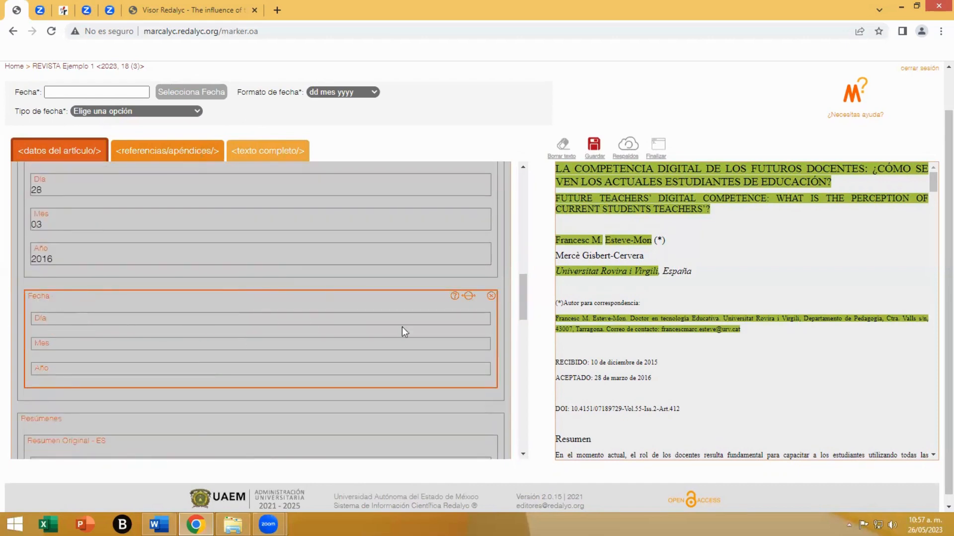
click(491, 297)
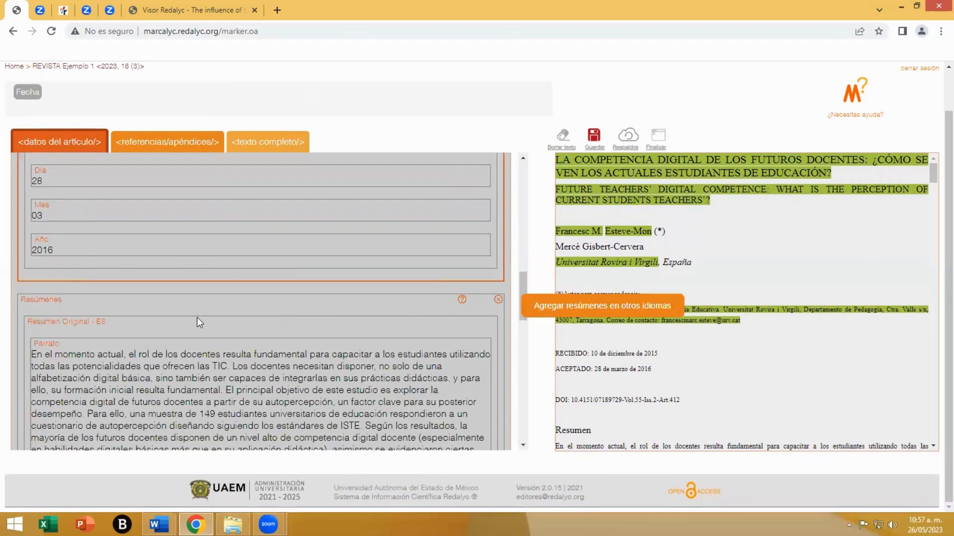
- Review the Spanish and English abstracts, the keyword groups and the DOI in the article data
scroll(188, 318, down, 3)
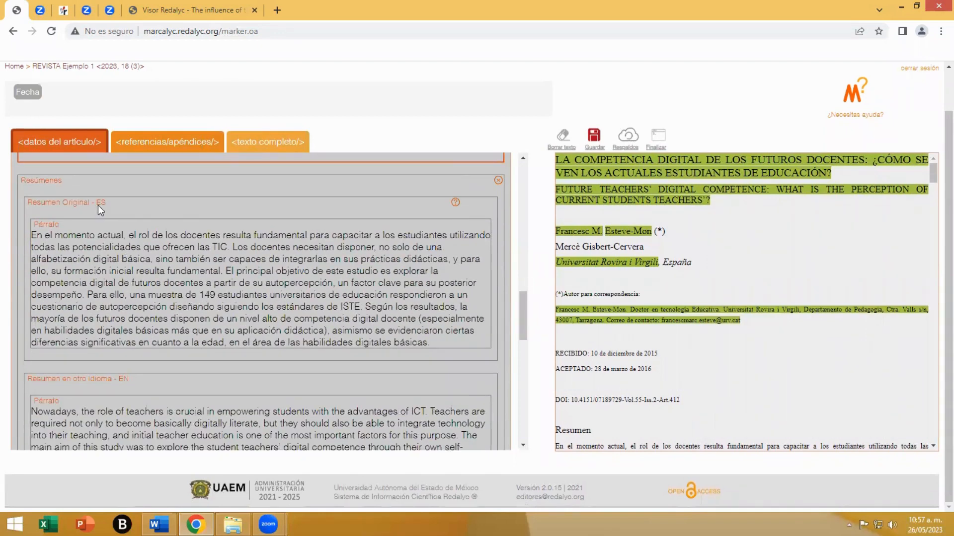
scroll(173, 294, down, 1)
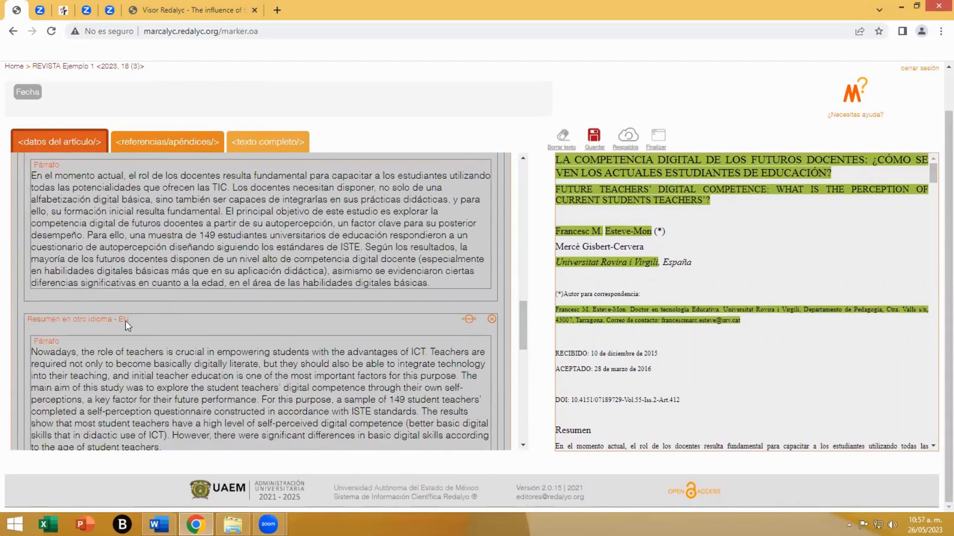
scroll(135, 326, down, 1)
scroll(194, 345, down, 3)
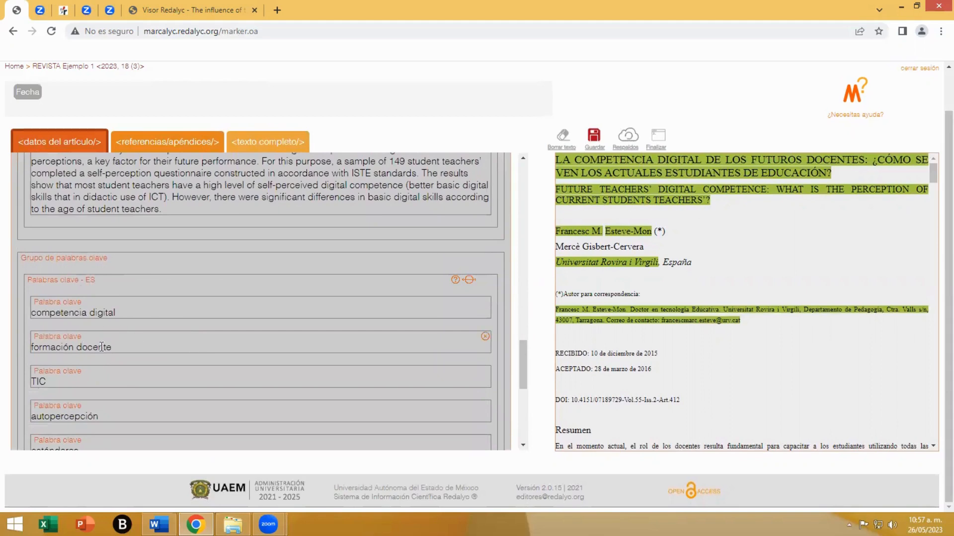
scroll(133, 284, down, 2)
scroll(131, 323, down, 3)
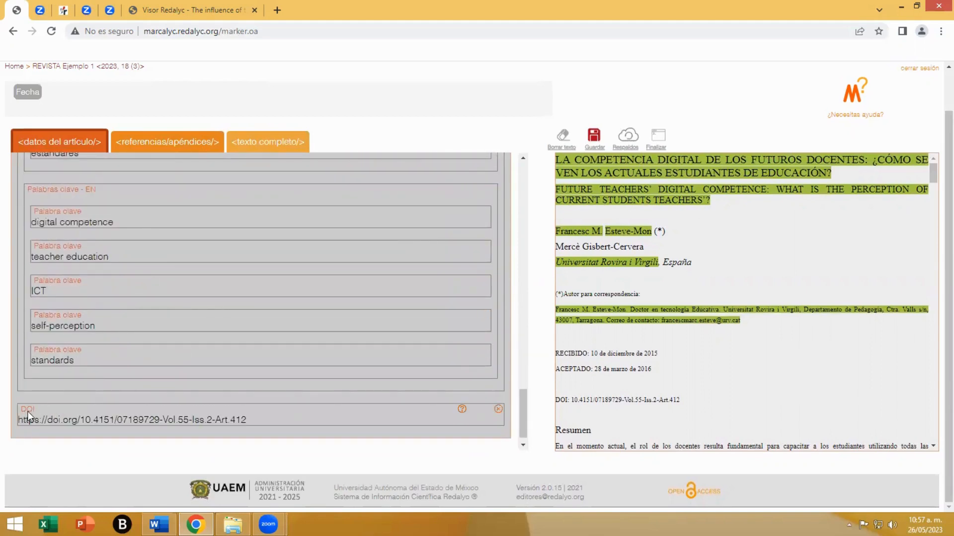
scroll(345, 382, up, 4)
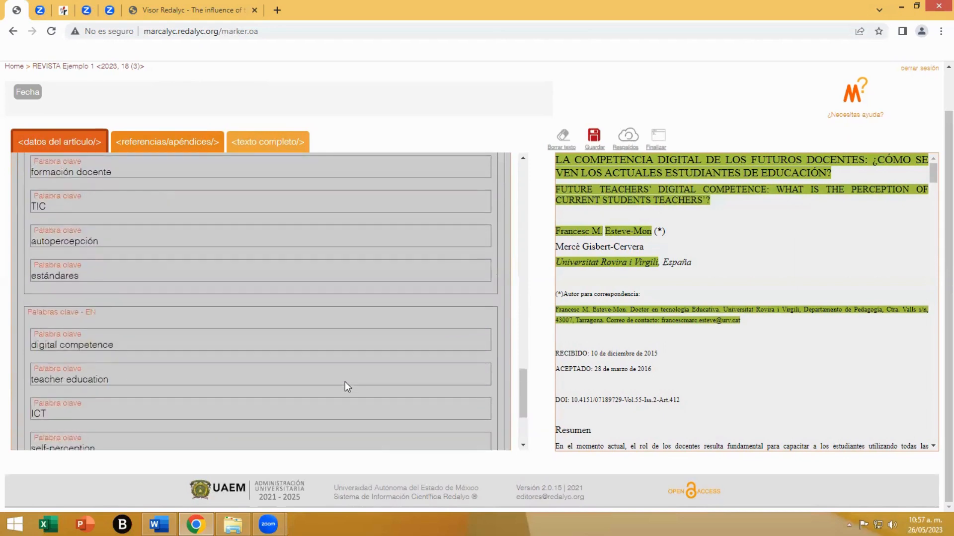
scroll(344, 382, up, 15)
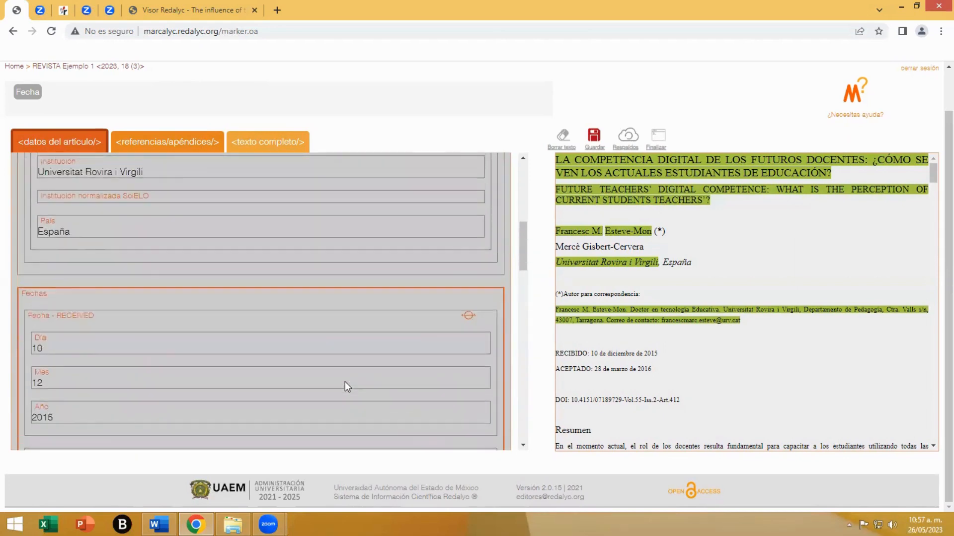
scroll(347, 387, up, 2)
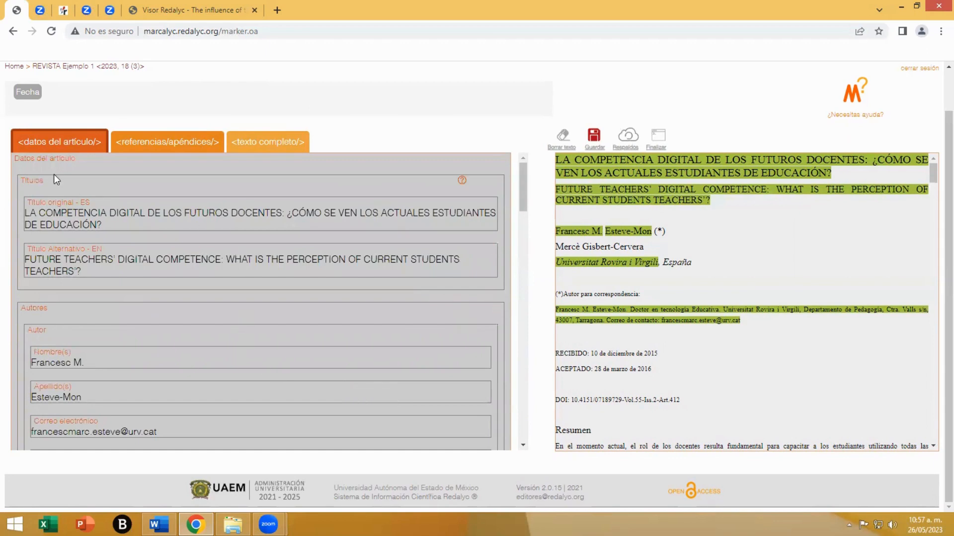
- Add a funding section to the article data and locate the "Agradecimientos" paragraph in the article text
click(36, 160)
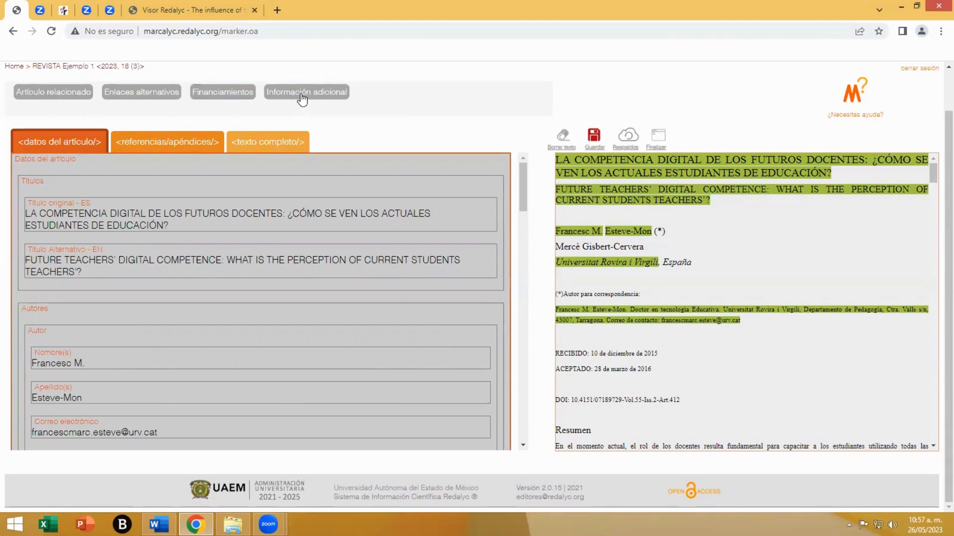
click(225, 98)
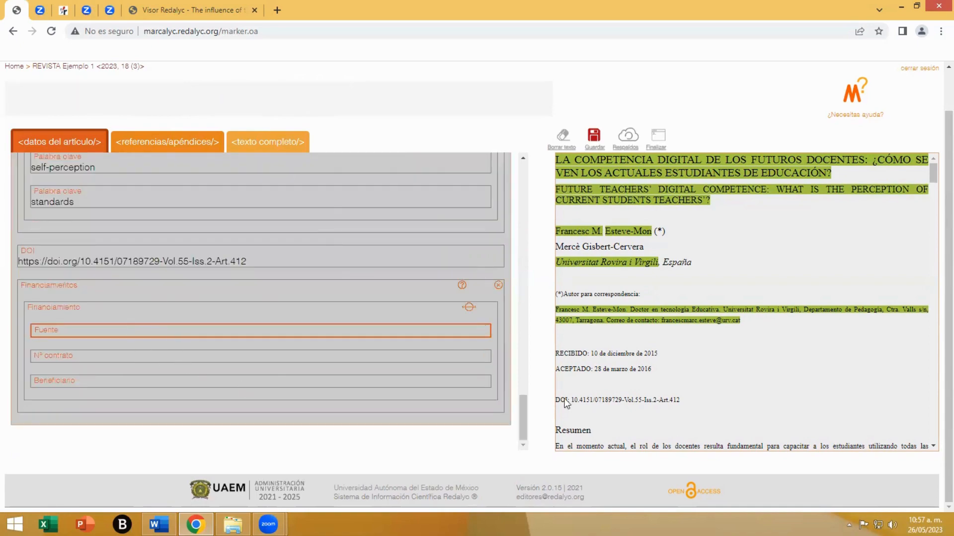
scroll(695, 388, down, 15)
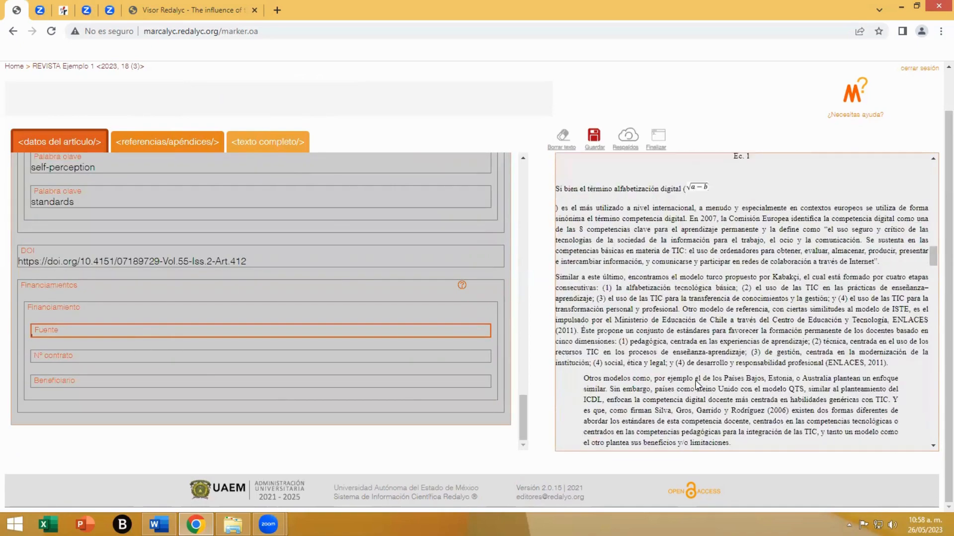
scroll(697, 385, down, 15)
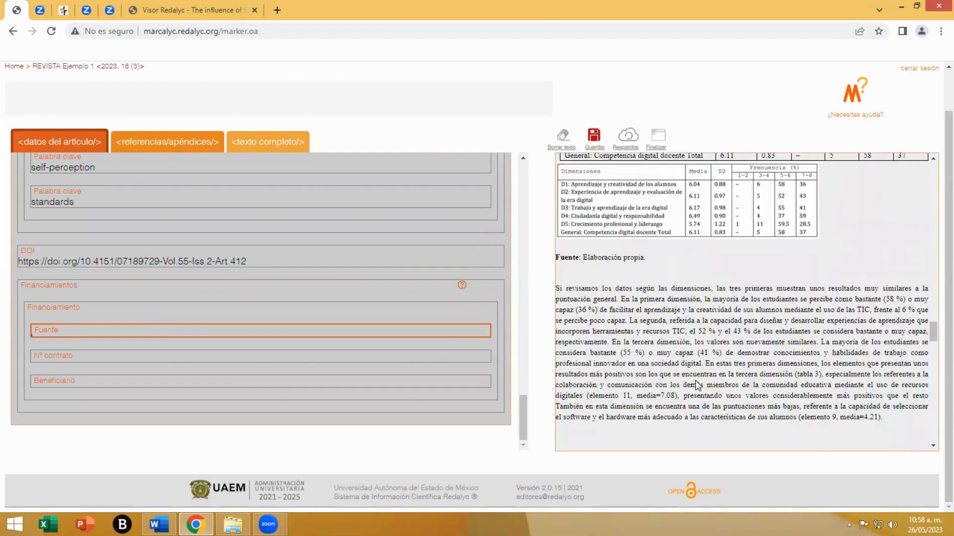
scroll(697, 385, down, 15)
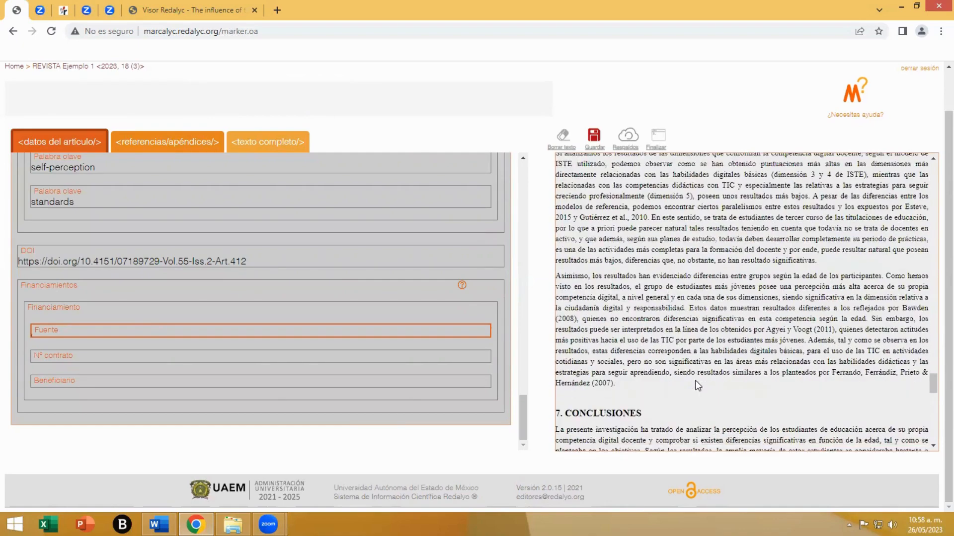
scroll(697, 385, down, 10)
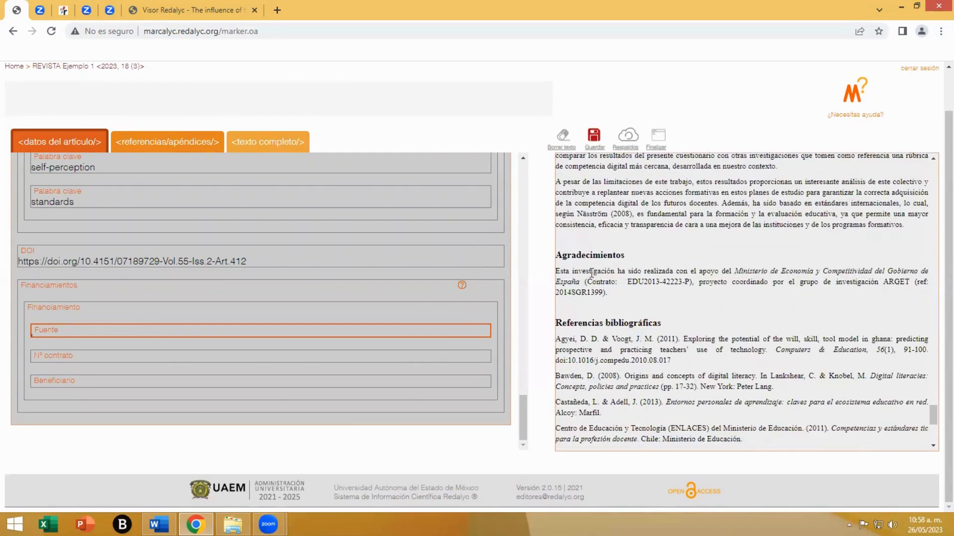
- Set the funding type of the new funding entry to Contrato
click(55, 317)
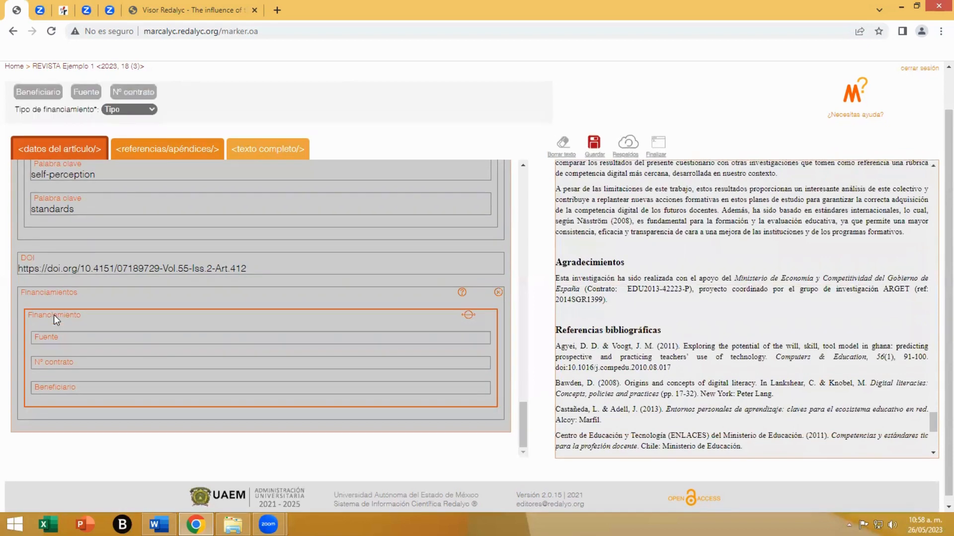
click(131, 112)
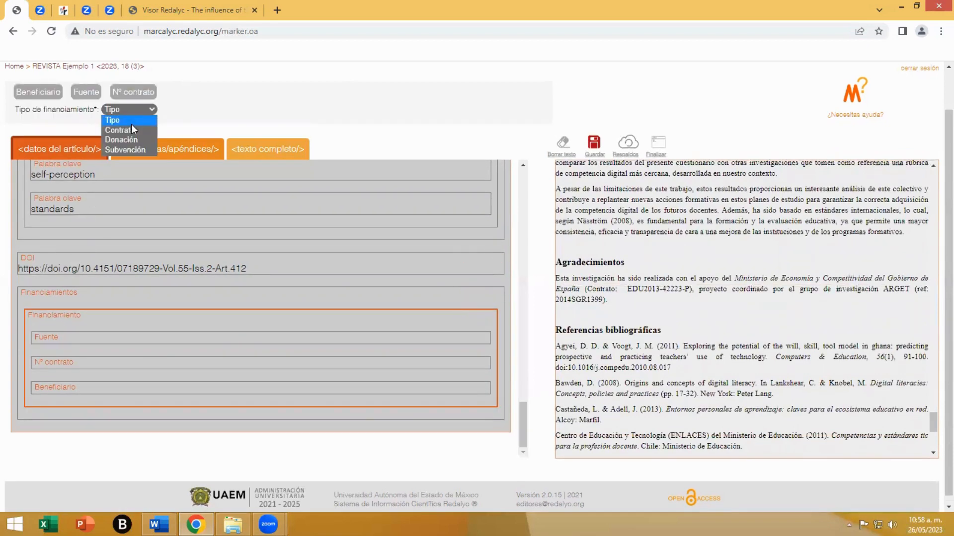
click(131, 129)
- Fill in the funding source "Ministerio de Economía y Competitividad del Gobierno de España" and contract number EDU2013-42223-P from the Agradecimientos paragraph
click(65, 337)
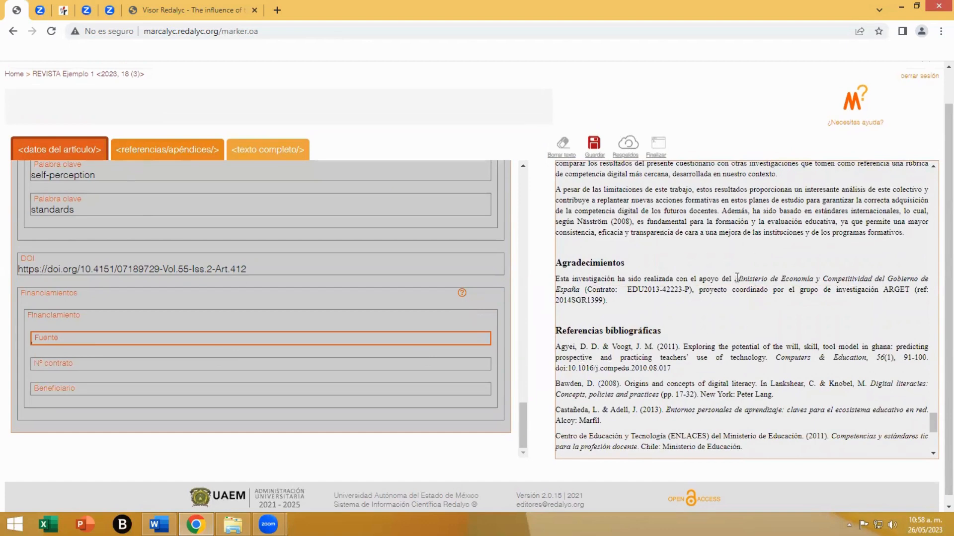
drag(736, 278, 688, 290)
click(63, 379)
- Fill in the funding beneficiary with the article's Spanish title, "LA COMPETENCIA DIGITAL DE LOS FUTUROS DOCENTES: ¿CÓMO SE VEN LOS ACTUALES ESTUDIANTES DE EDUCACIÓN?"
click(65, 412)
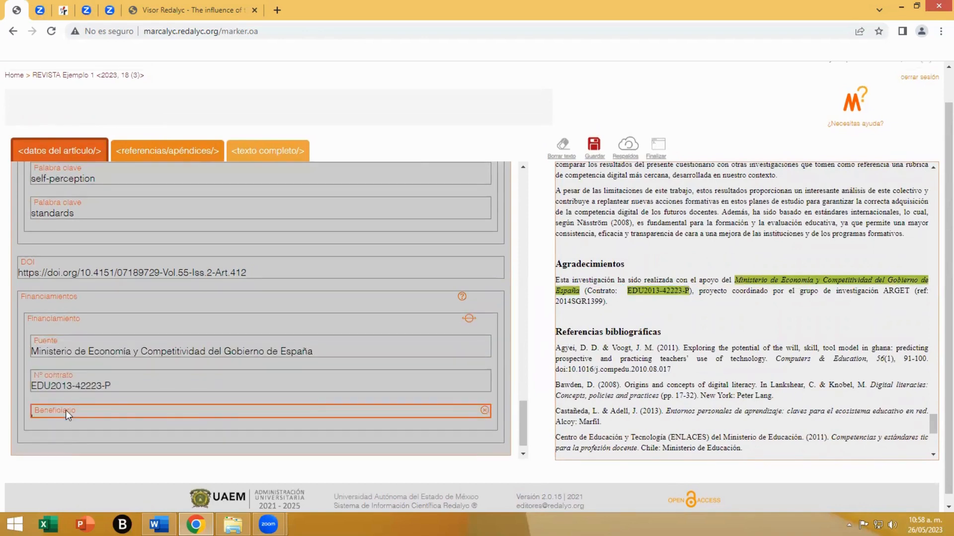
scroll(717, 389, up, 3)
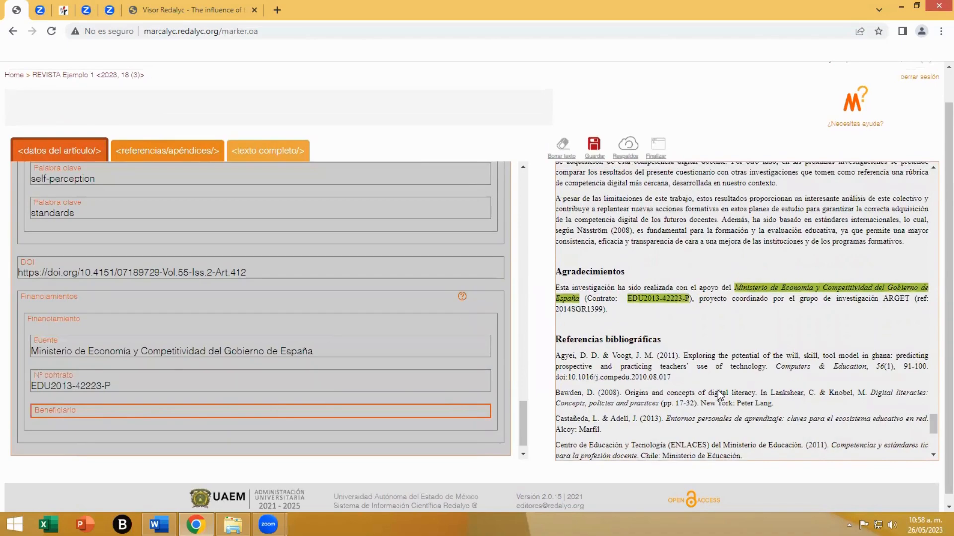
scroll(717, 389, up, 15)
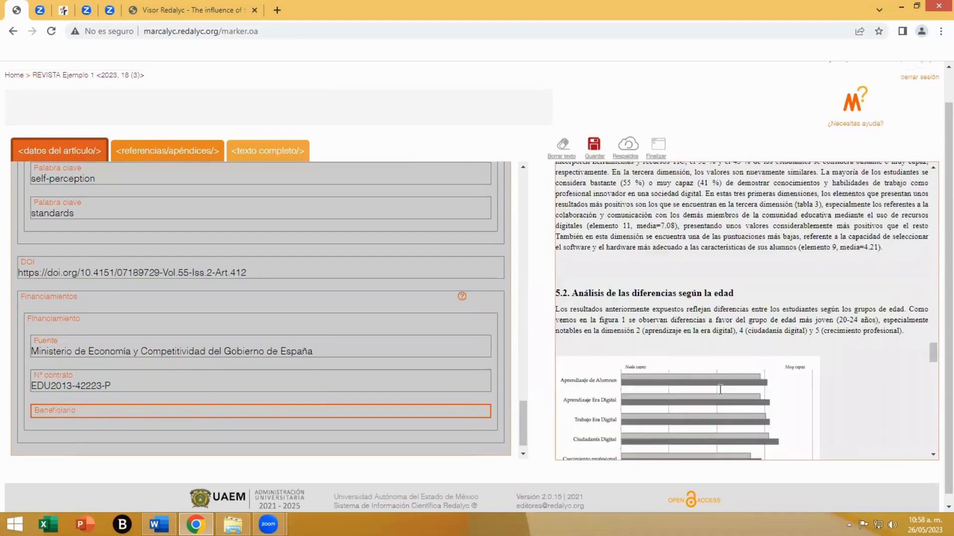
scroll(721, 390, up, 20)
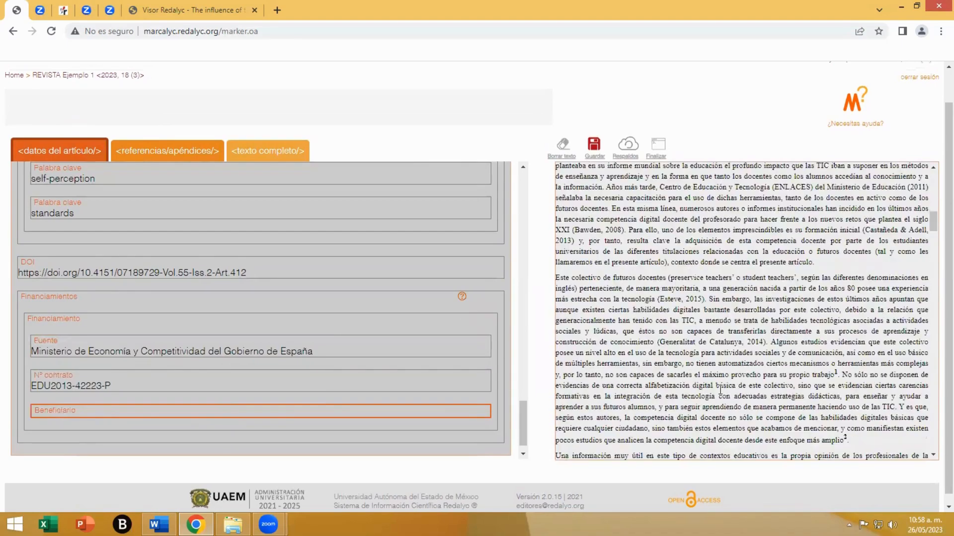
scroll(720, 390, up, 5)
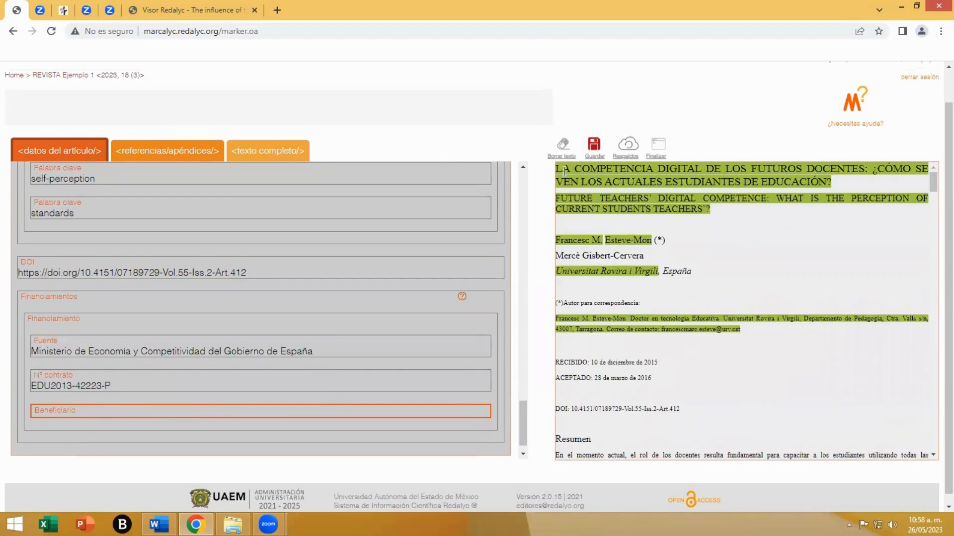
drag(556, 169, 832, 181)
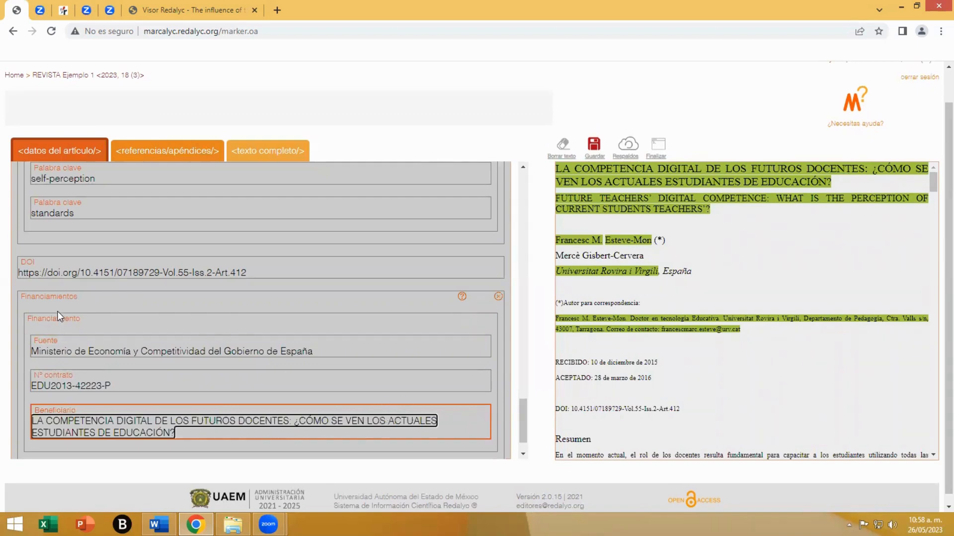
- Check the article data from the funding entry back up to the titles and save the markup
scroll(403, 373, up, 20)
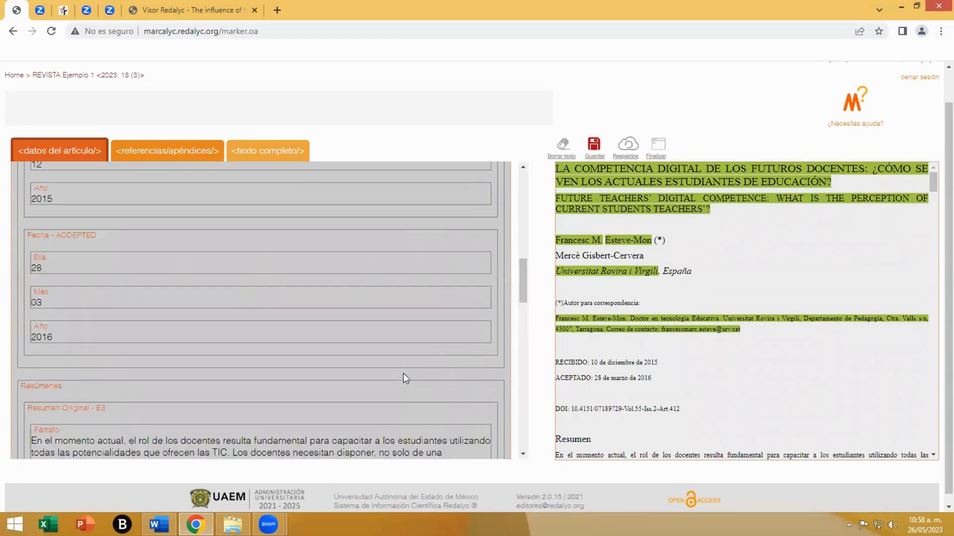
scroll(403, 379, up, 5)
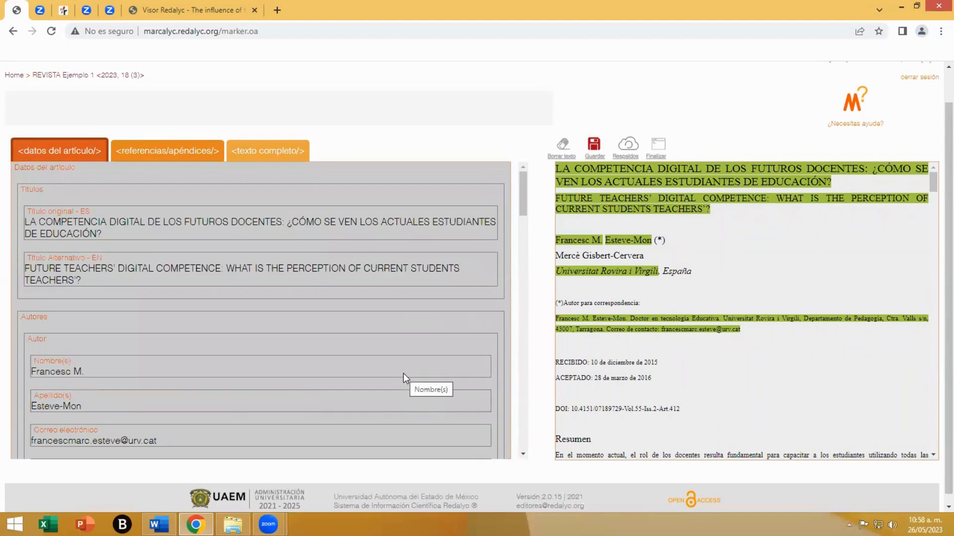
click(594, 145)
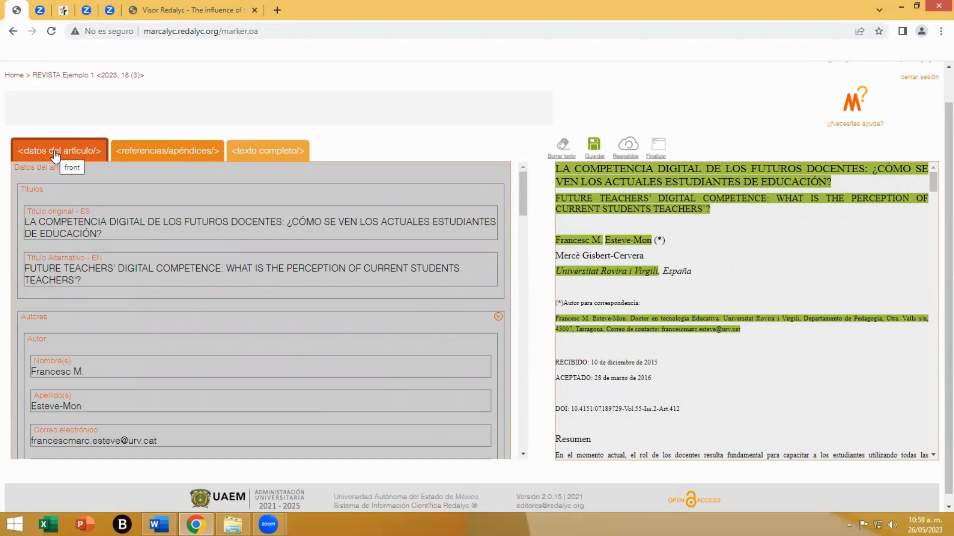
- Switch to the full-text markup and select the "1. INTRODUCCIÓN" section to show its options
click(257, 157)
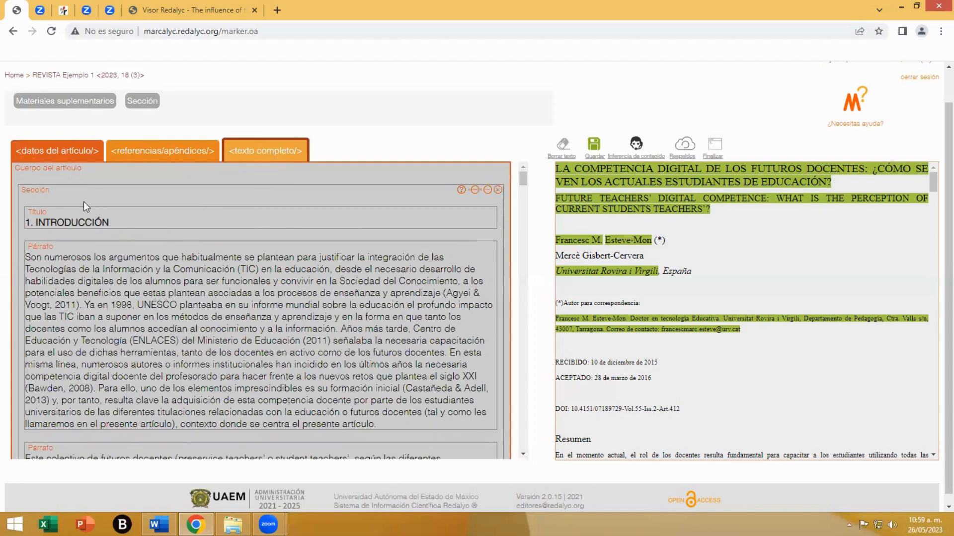
click(65, 198)
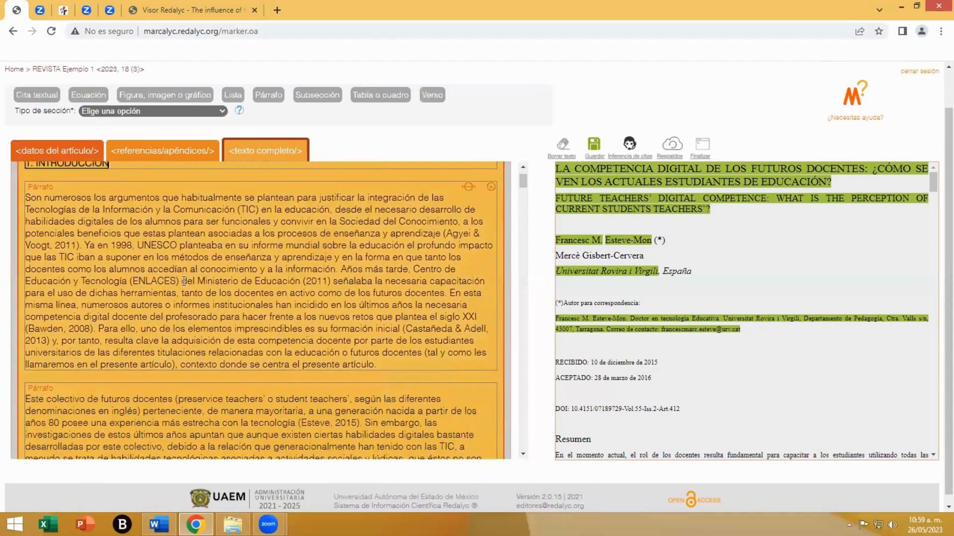
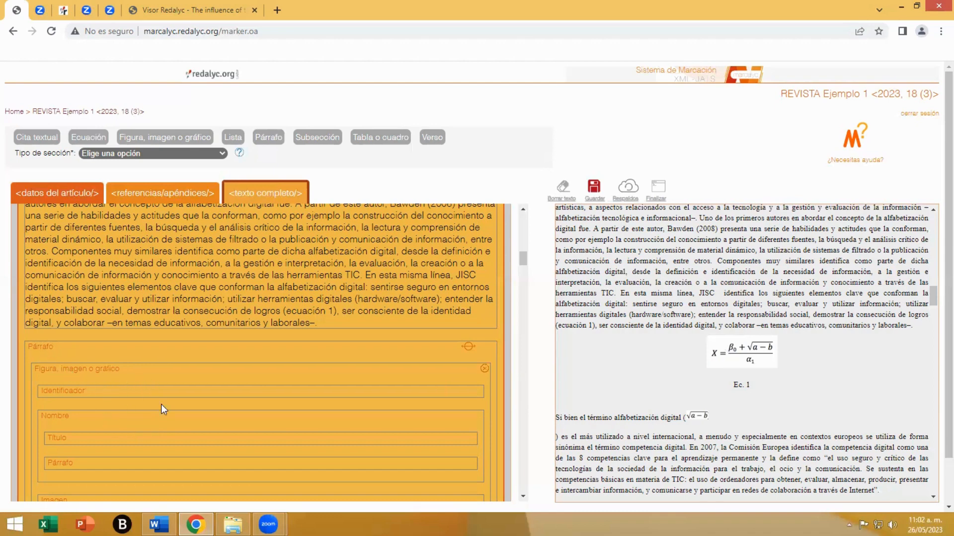
- Replace the figure markup in the paragraph above "Ec. 1" with an equation element
click(484, 369)
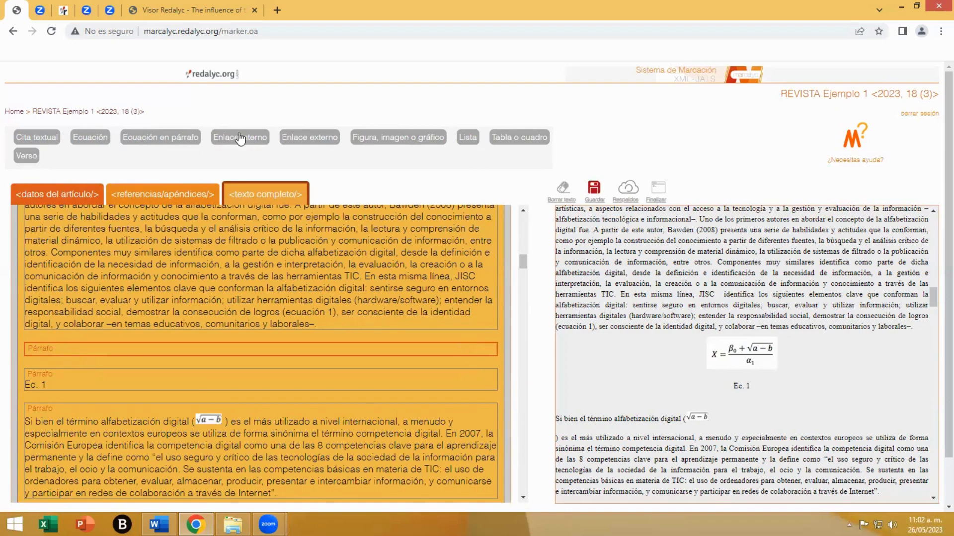
click(87, 138)
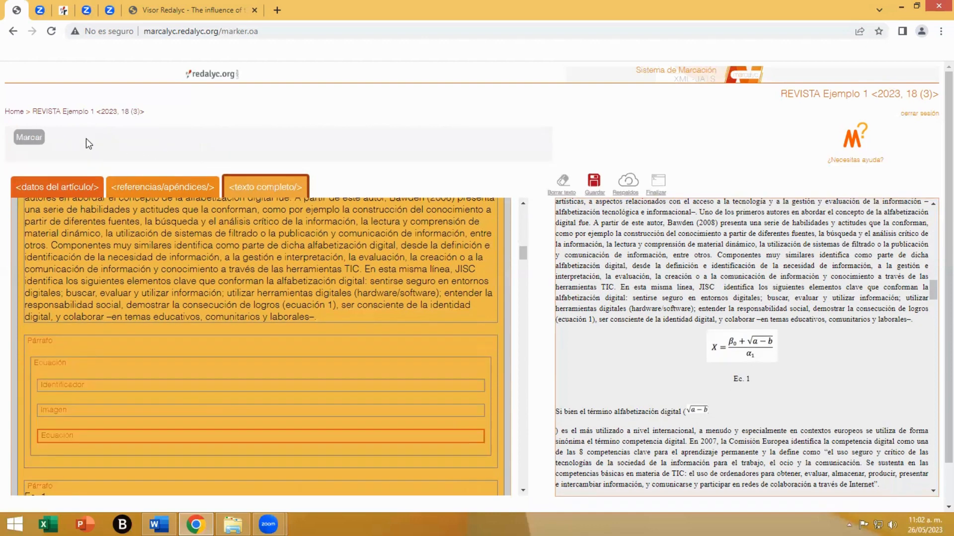
click(88, 349)
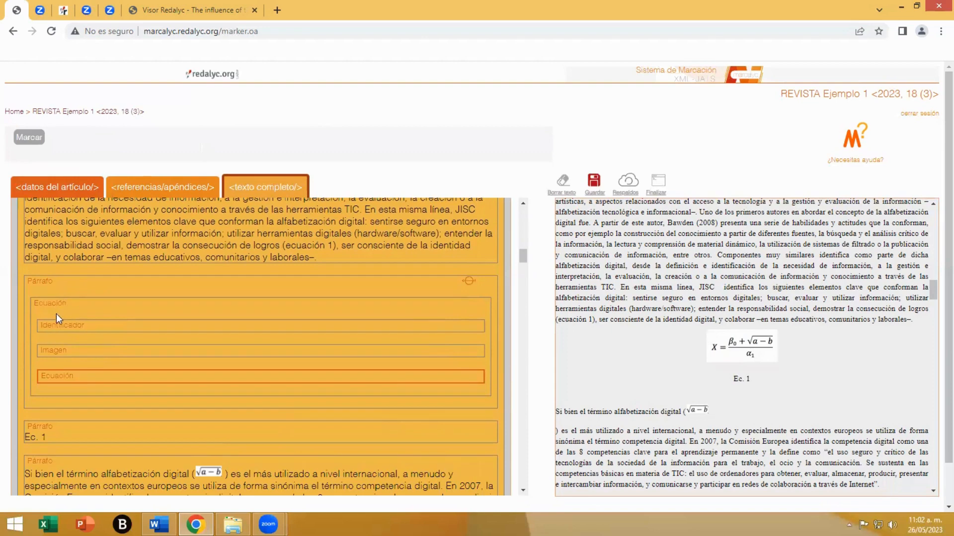
- Fill the equation's identifier with "Ec. 1" from the source text and remove its marked-equation field, keeping the image field
click(69, 327)
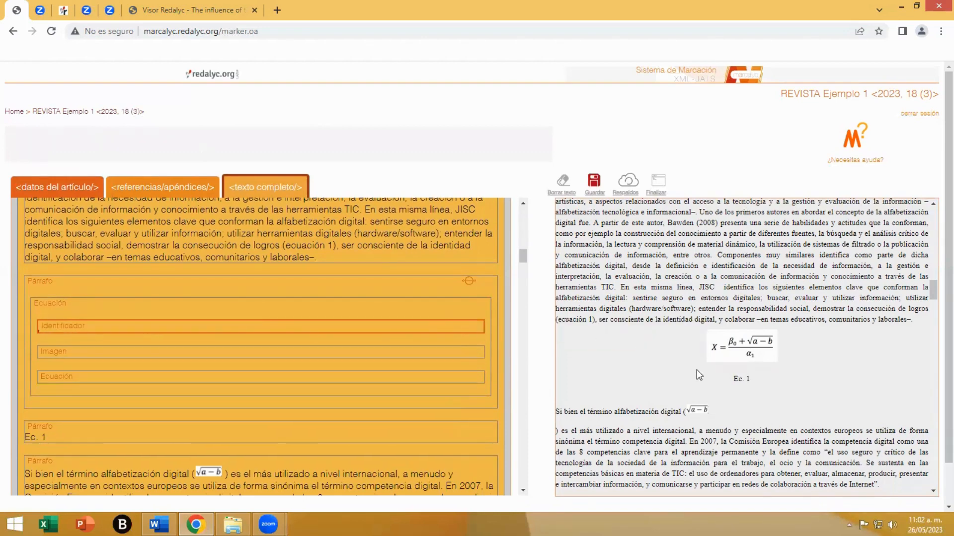
drag(752, 382, 733, 380)
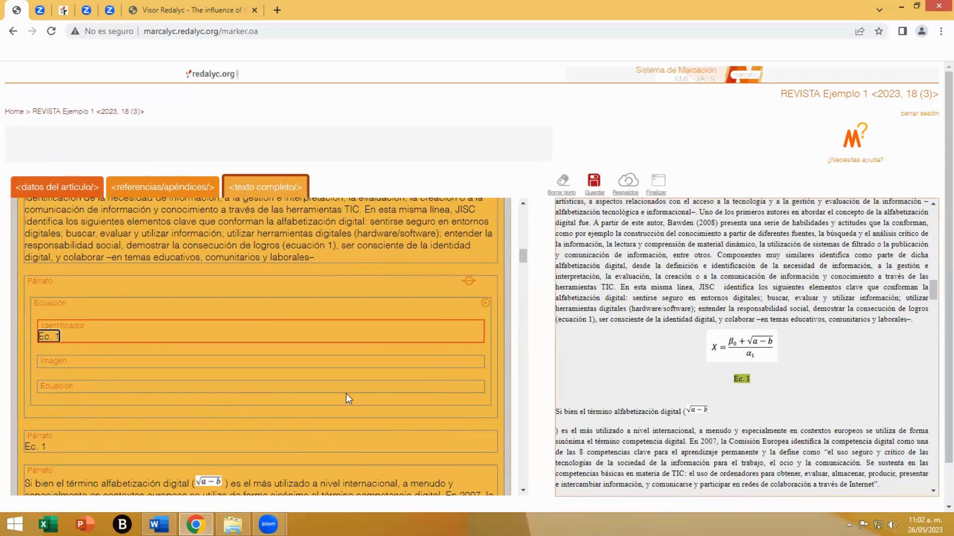
click(475, 386)
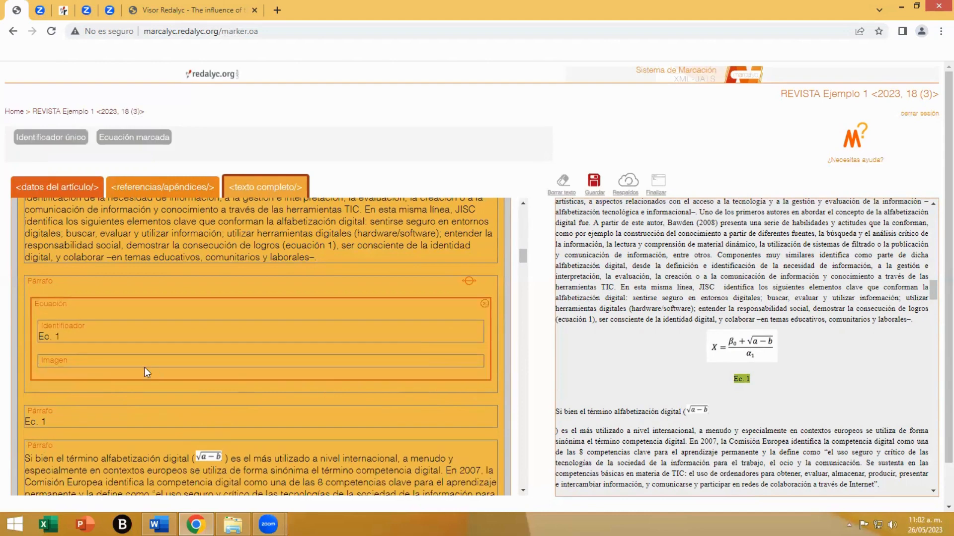
- Upload Ecu01.png from the Imágenes folder to the image gallery for the equation's image field
click(61, 359)
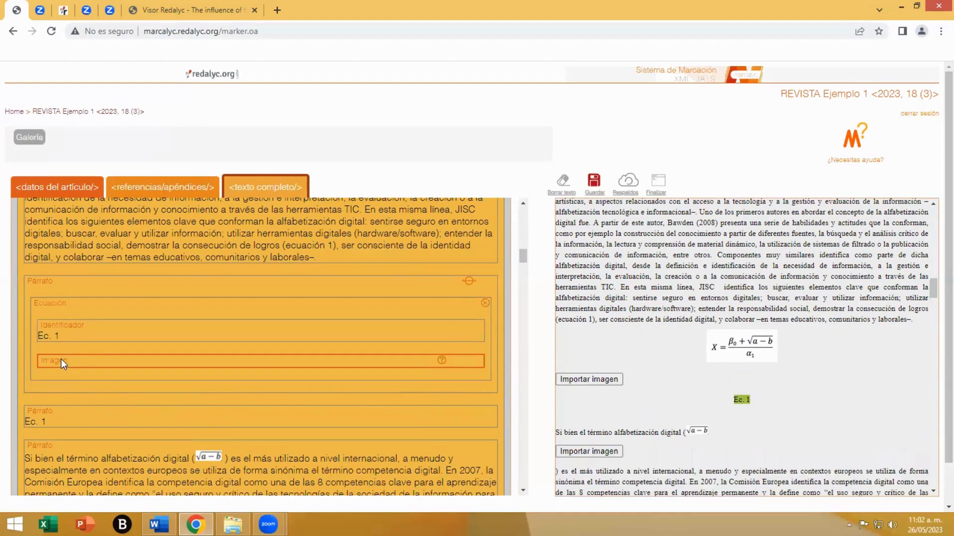
click(31, 144)
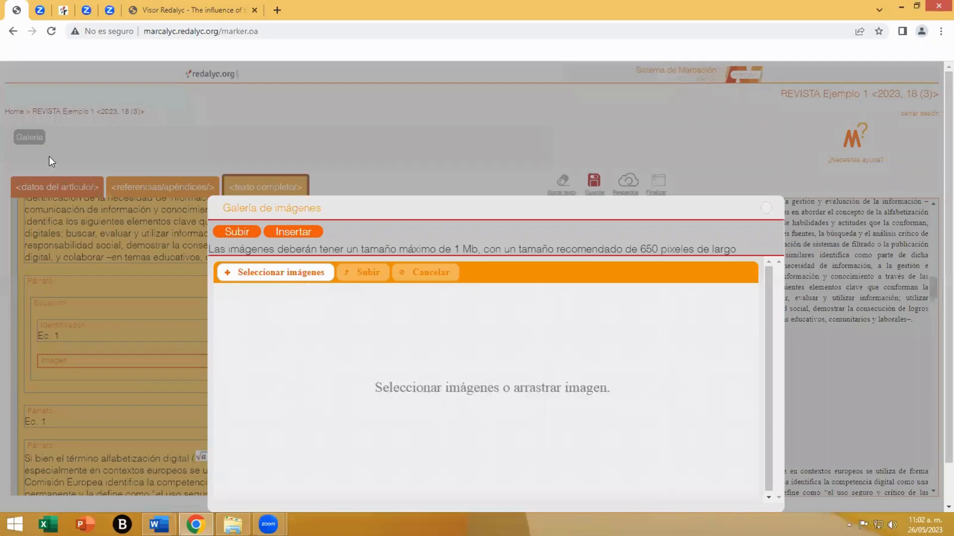
click(262, 273)
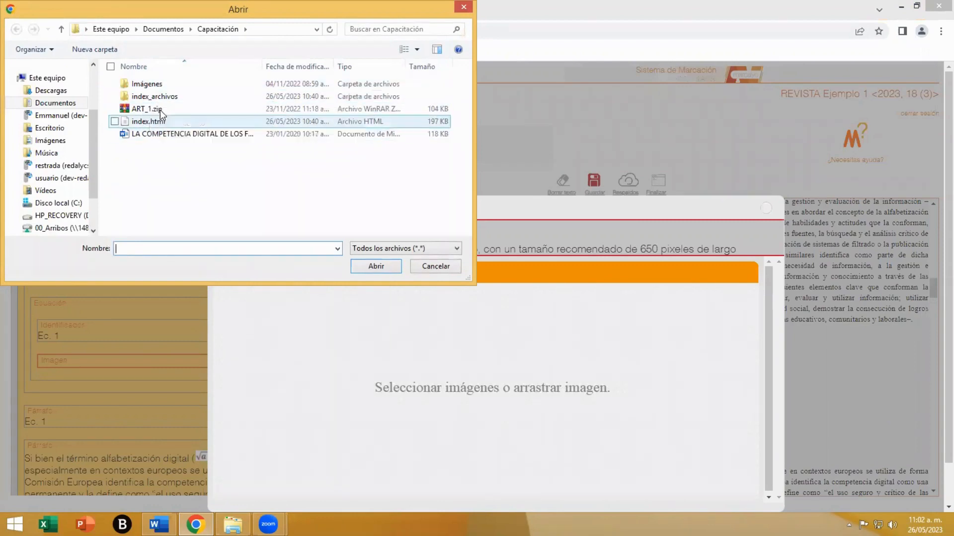
double_click(147, 84)
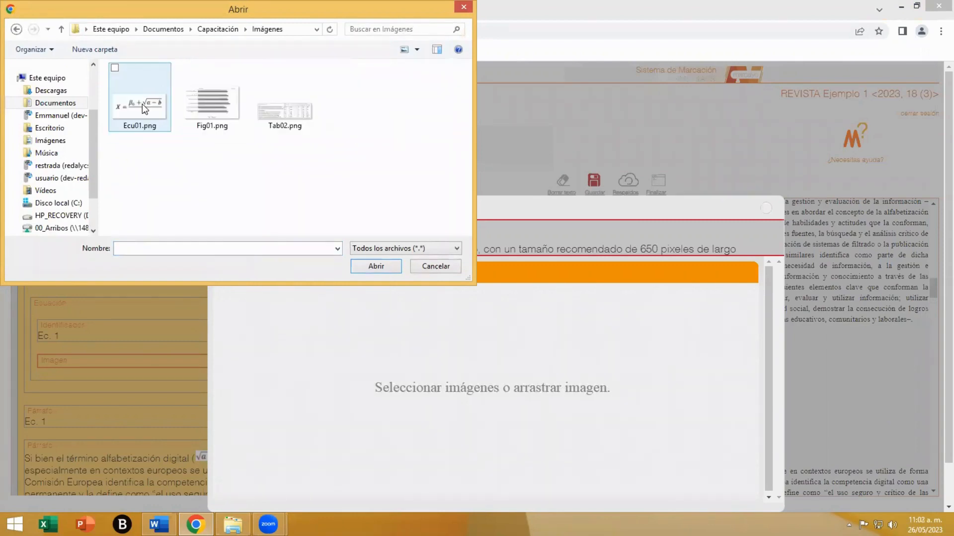
click(142, 105)
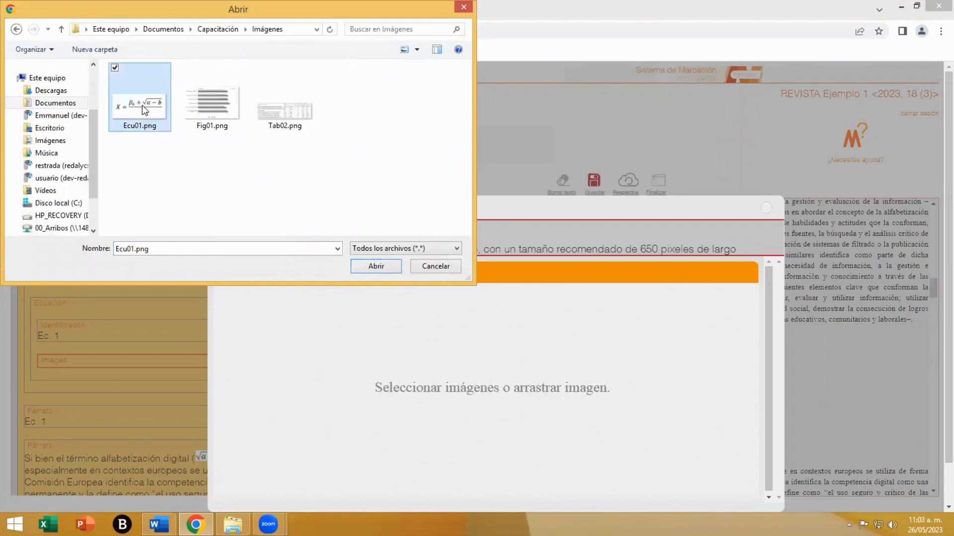
click(370, 268)
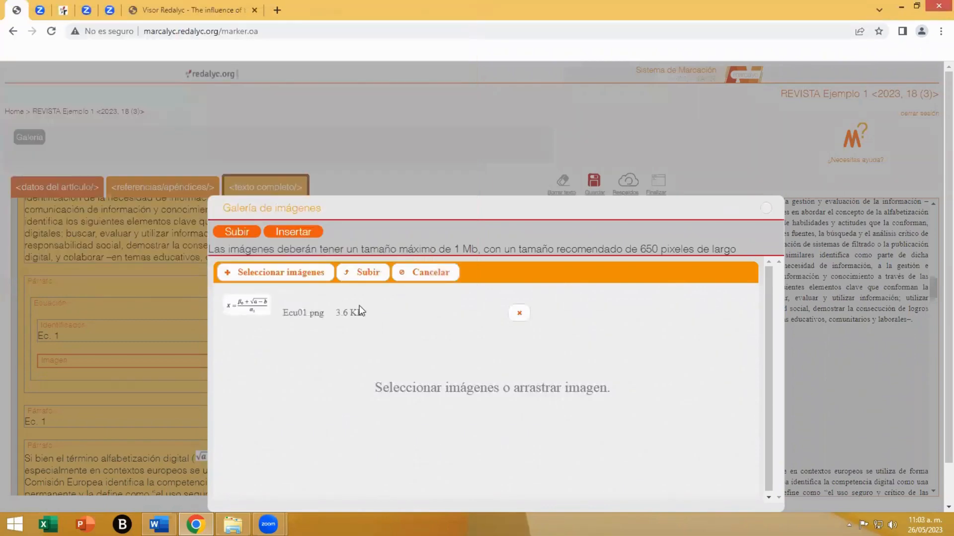
click(358, 275)
- Insert the full equation picture from the gallery into the equation's image field
click(302, 240)
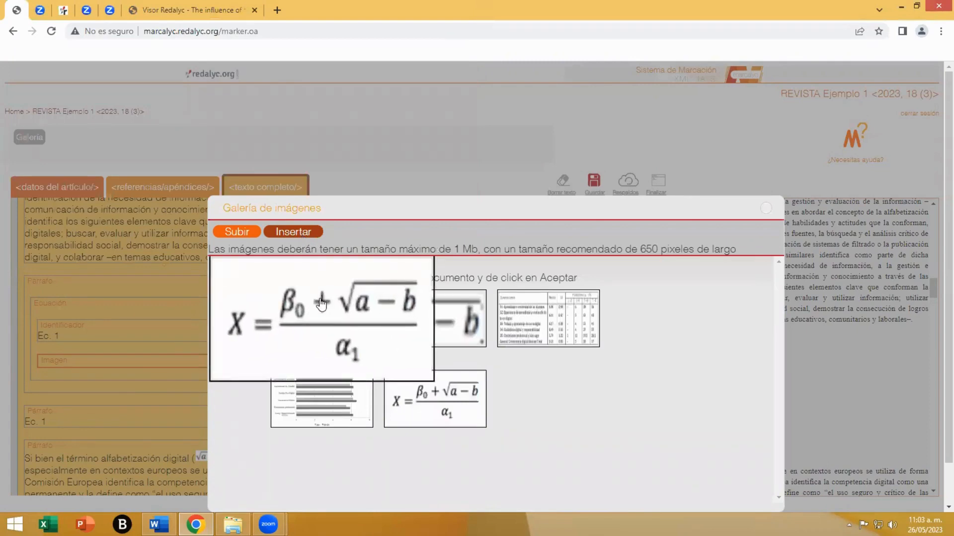
click(316, 312)
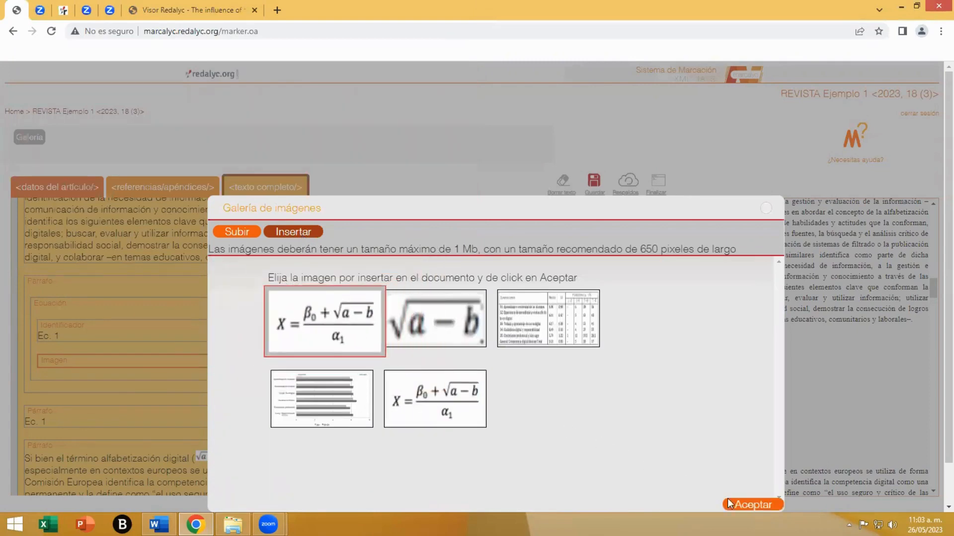
click(752, 505)
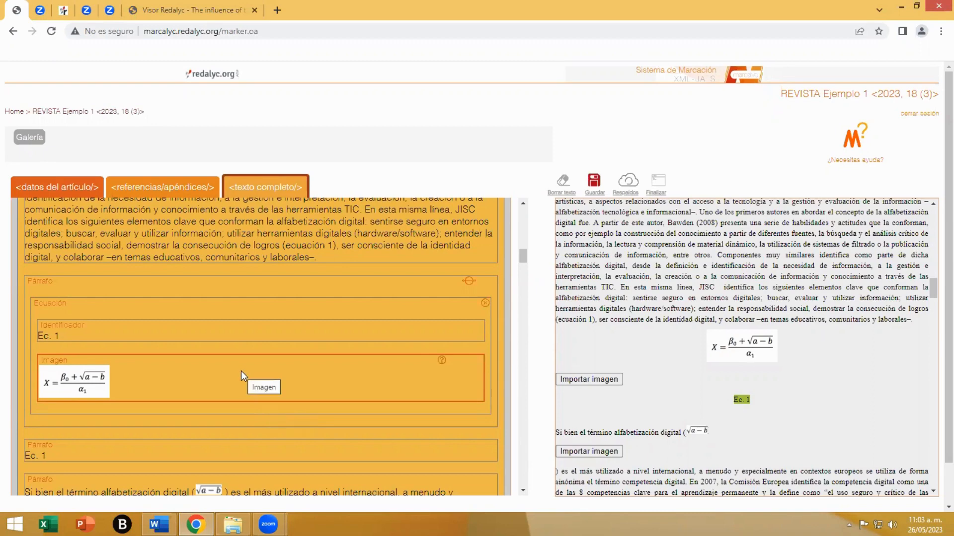
- Delete the redundant "Ec. 1" paragraph below the equation and save the markup
scroll(240, 371, down, 3)
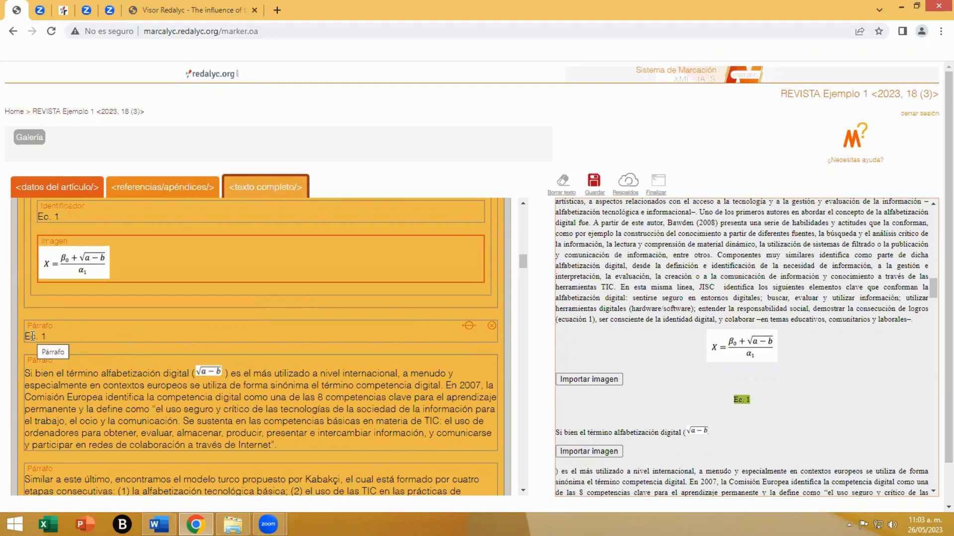
scroll(50, 304, up, 1)
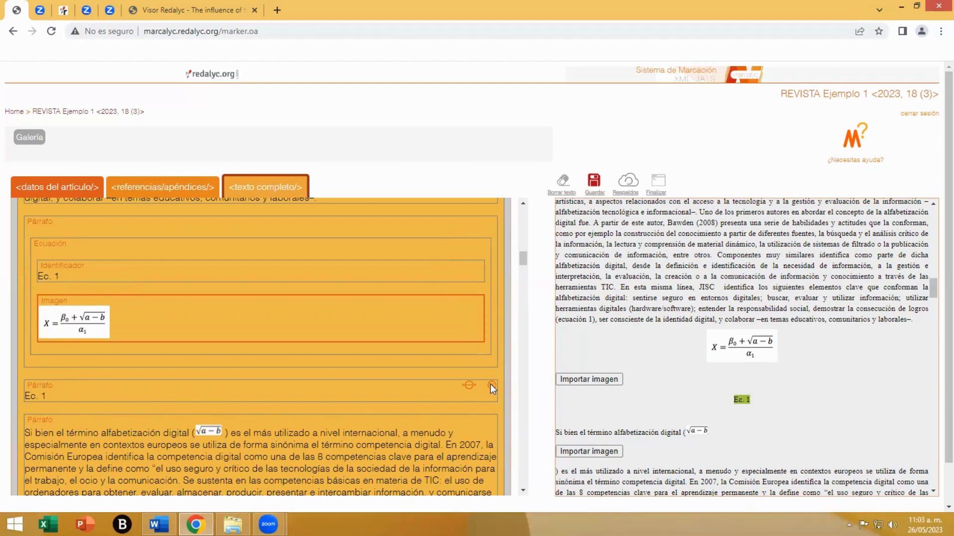
click(491, 386)
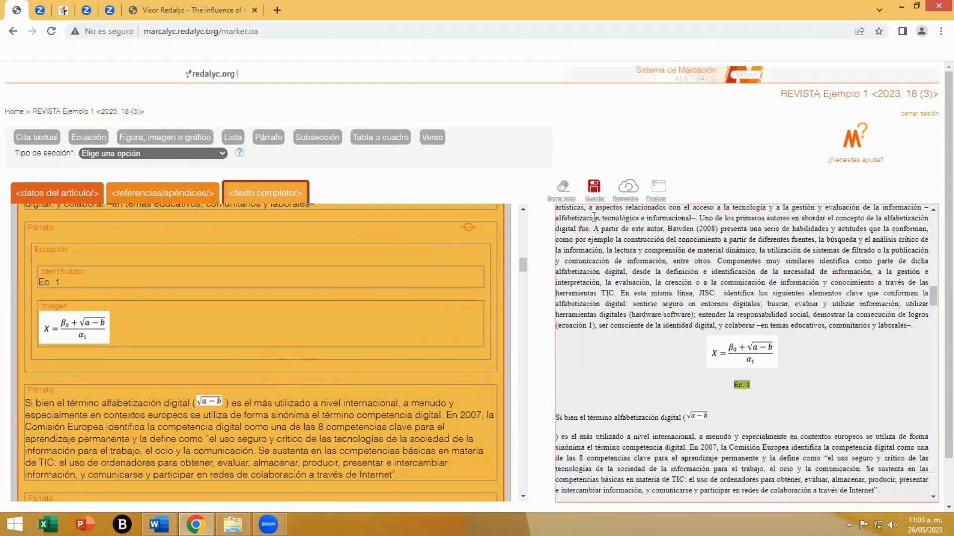
click(593, 187)
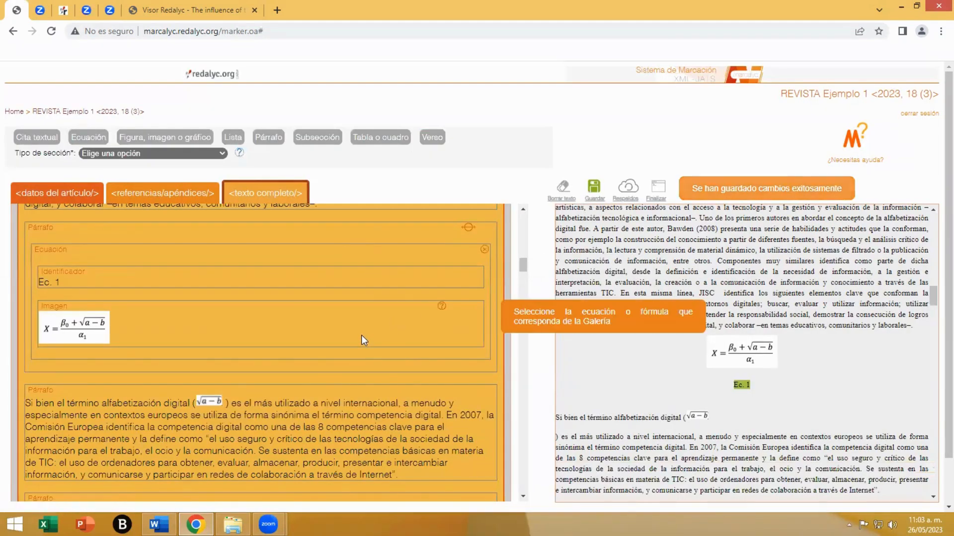
- Remove the inline √(a−b) image from the "Si bien el término alfabetización digital" paragraph and open the equation editor for an in-paragraph equation
scroll(361, 336, down, 2)
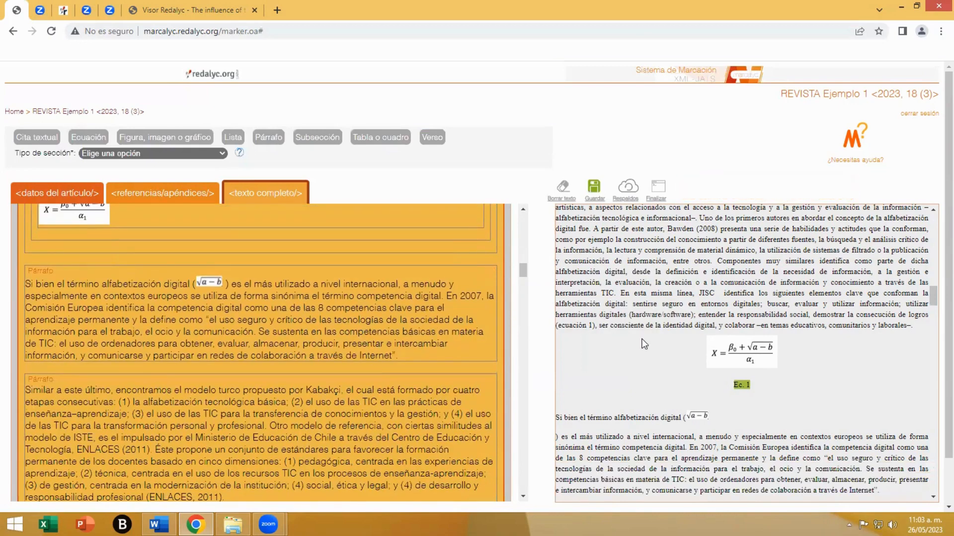
scroll(650, 353, down, 1)
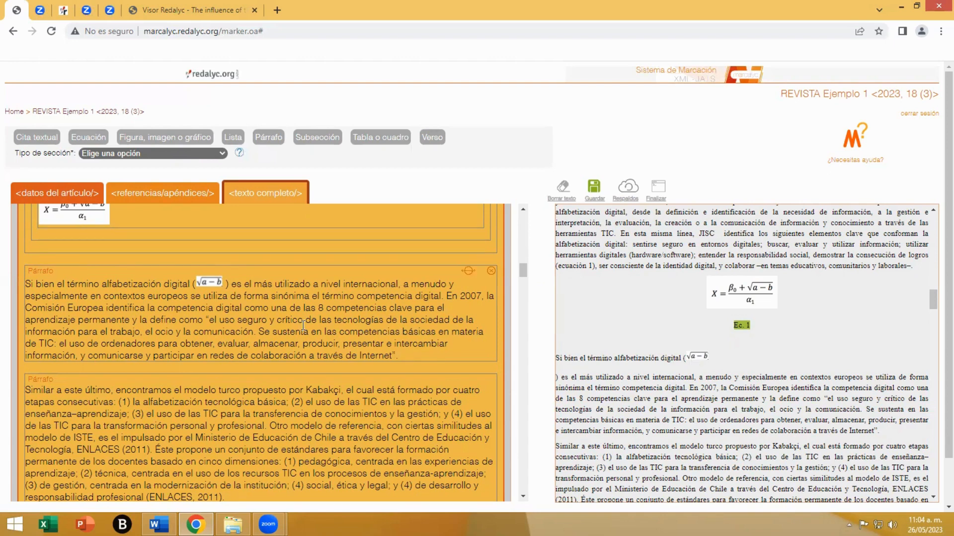
click(227, 282)
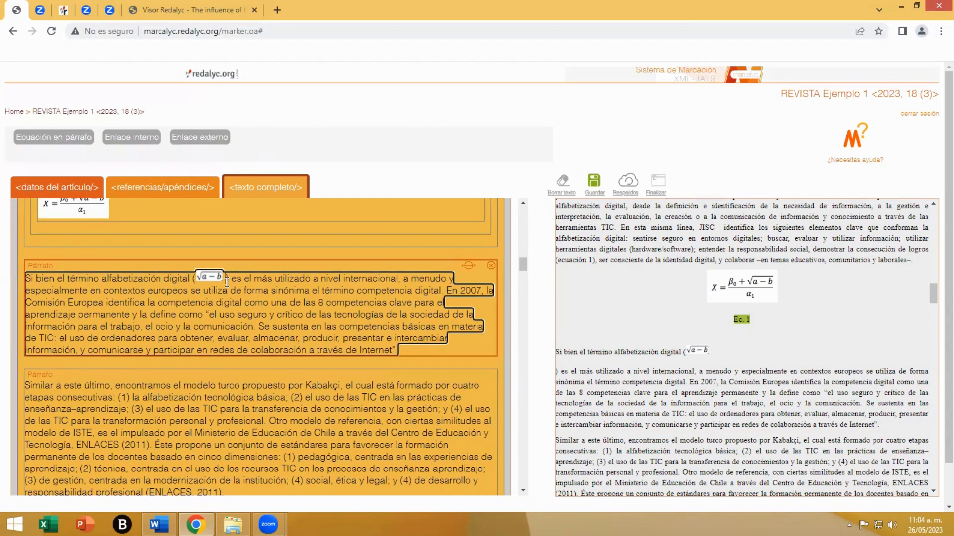
key(BackSpace)
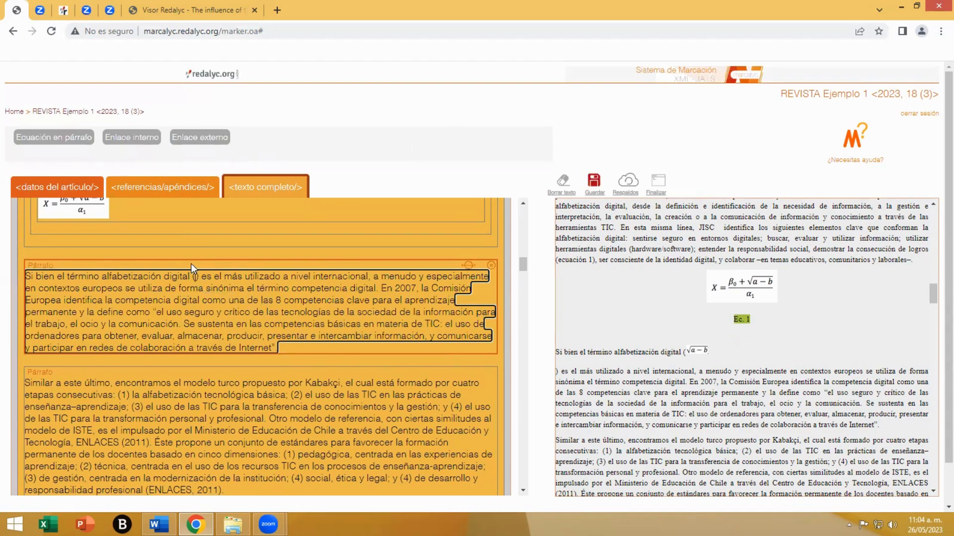
click(57, 141)
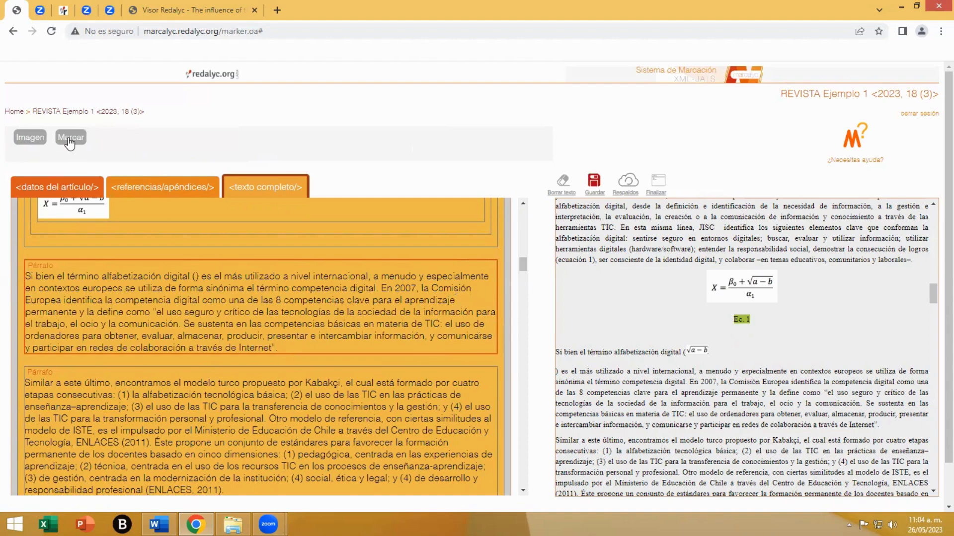
click(69, 141)
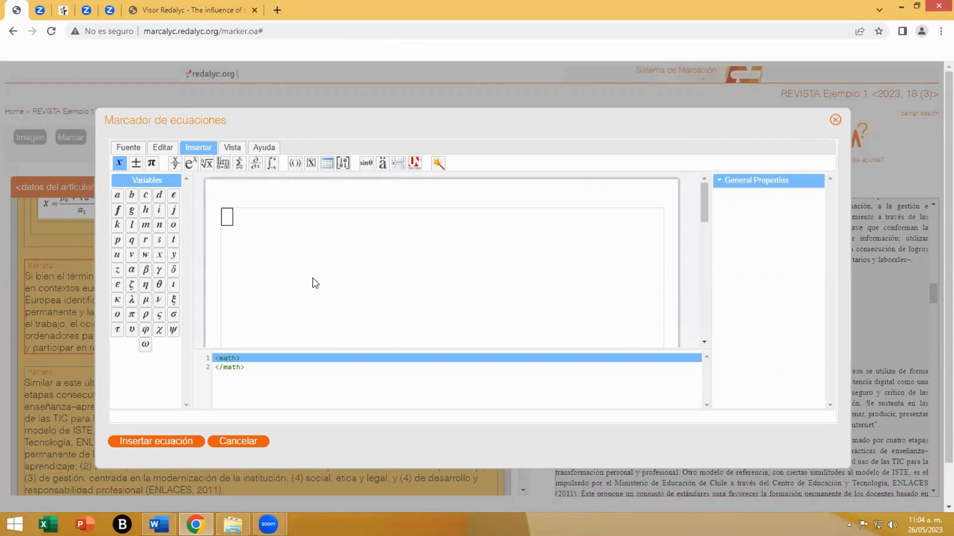
- Examine the symbol sets available in the equation editor, from operators and fractions through radicals, limits and derivatives to integrals
click(228, 218)
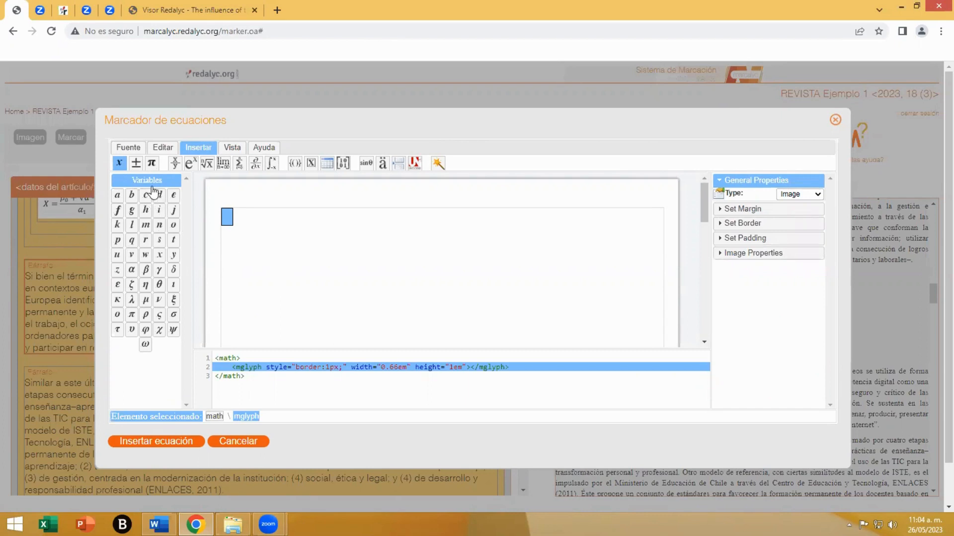
click(135, 164)
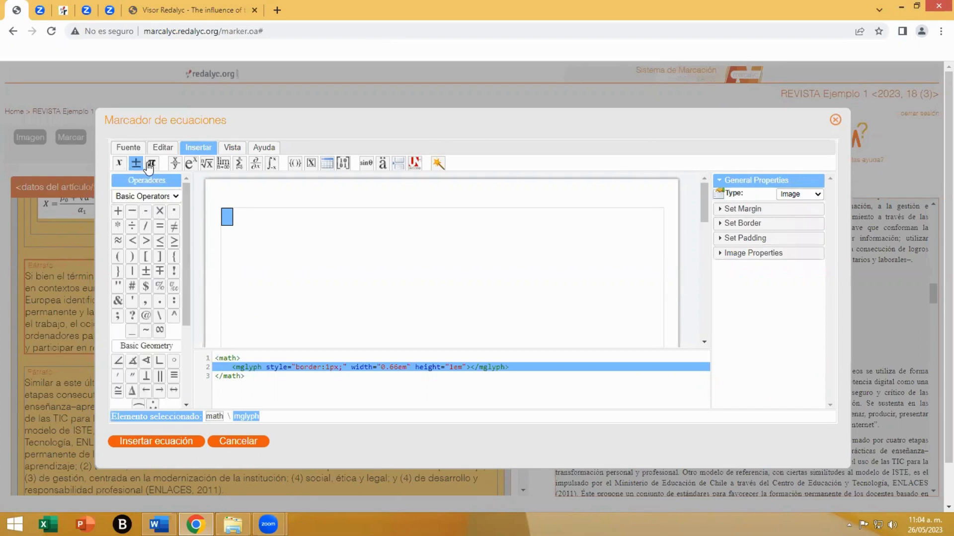
click(149, 165)
click(177, 165)
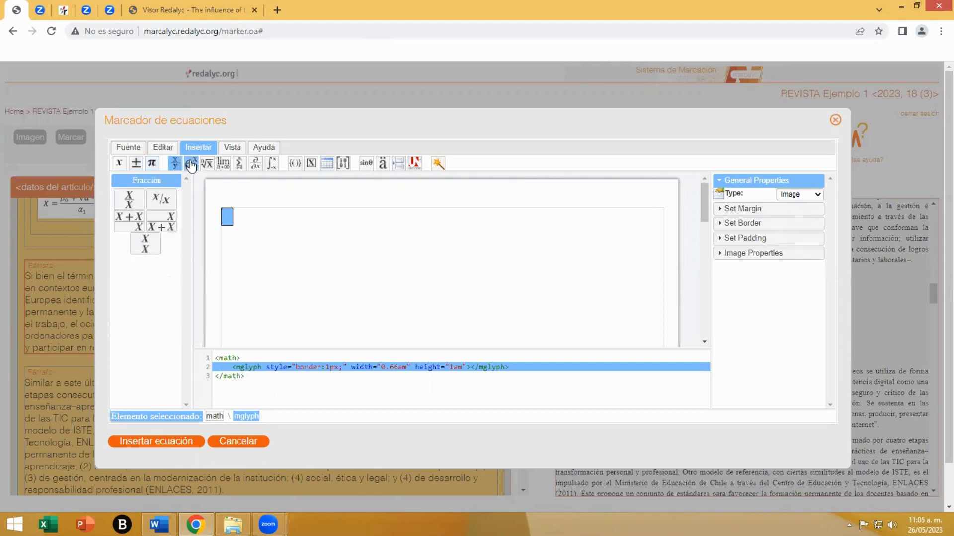
click(190, 164)
click(206, 164)
click(223, 164)
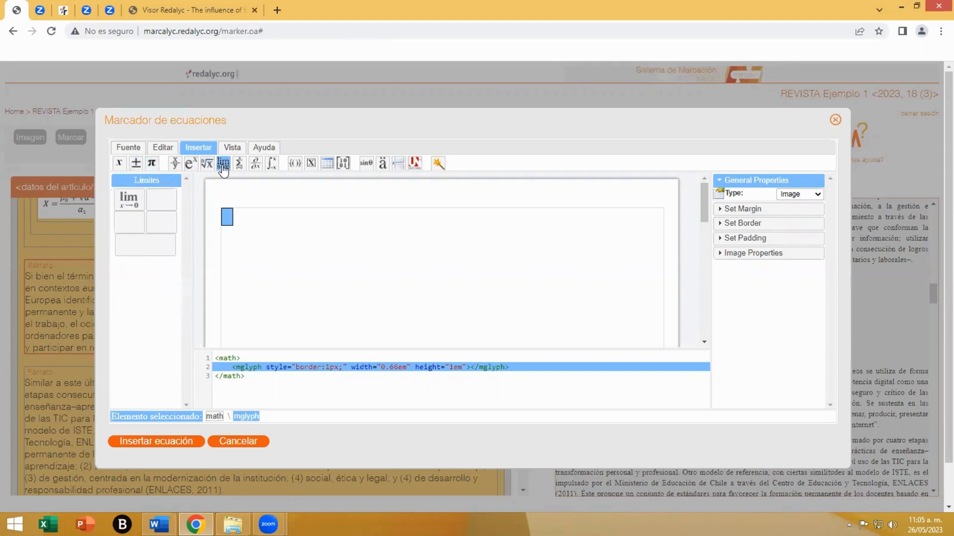
click(240, 164)
click(255, 163)
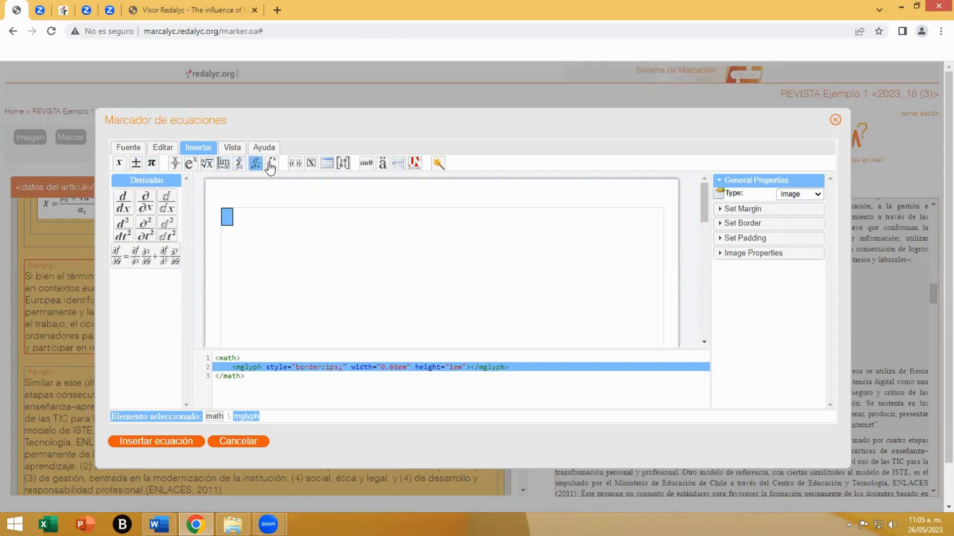
click(272, 164)
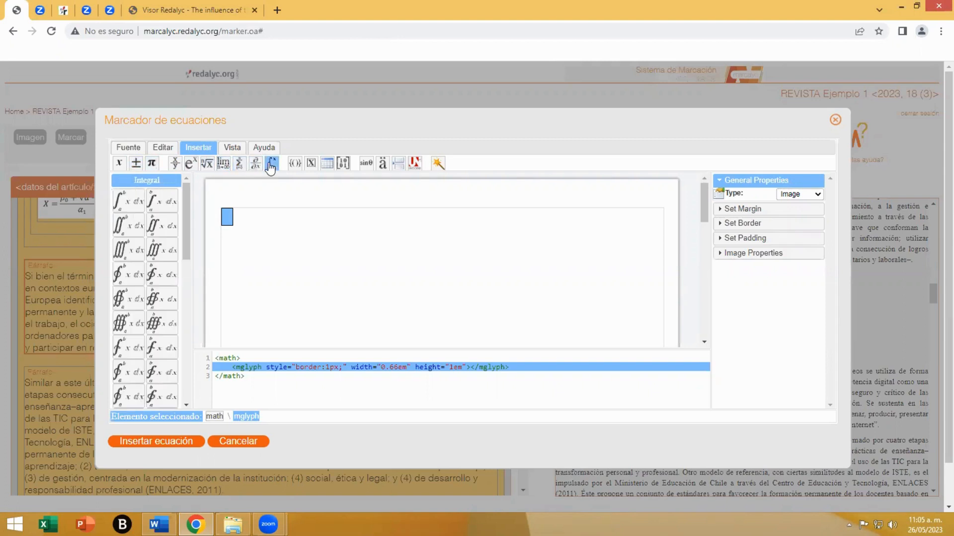
- Insert a simple square root in the equation, delete the empty placeholder before it, and select the placeholder under the radical
click(206, 164)
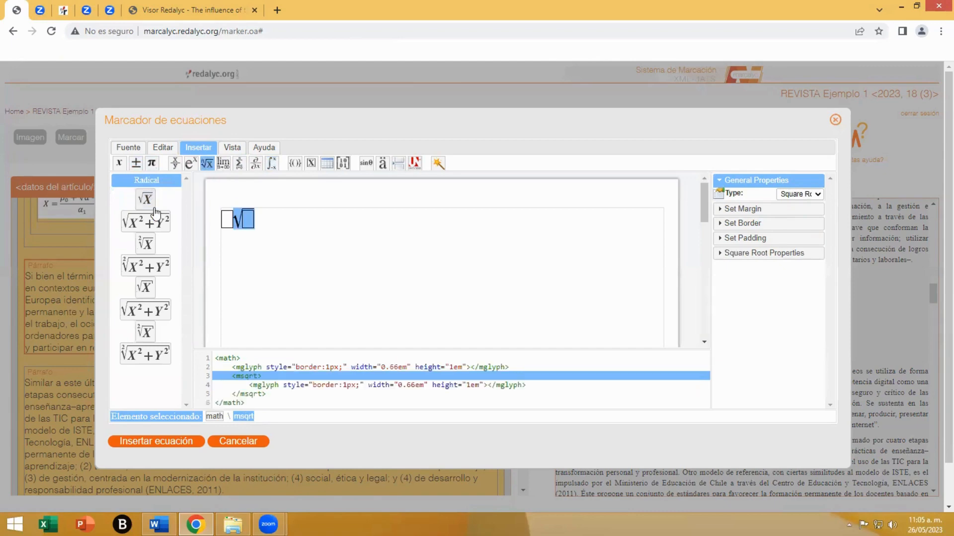
click(226, 219)
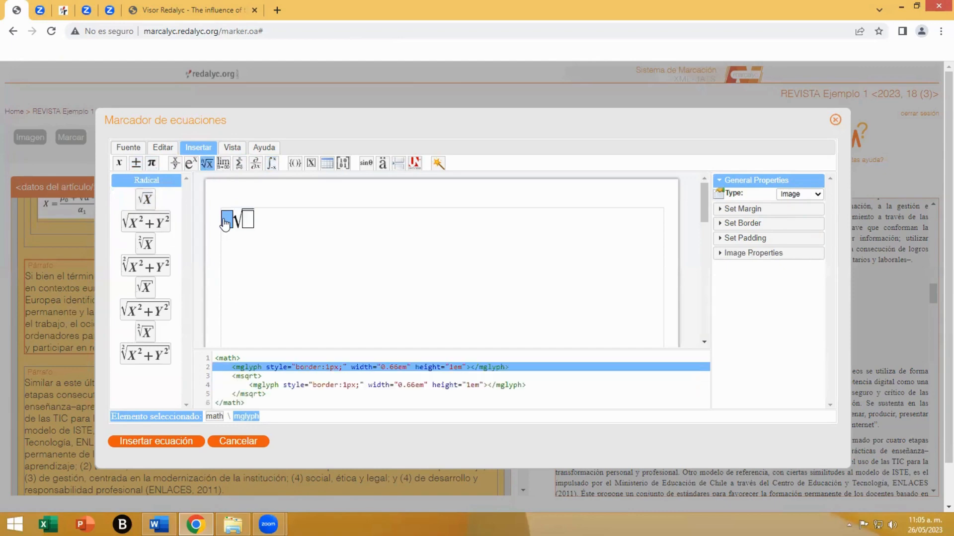
key(Delete)
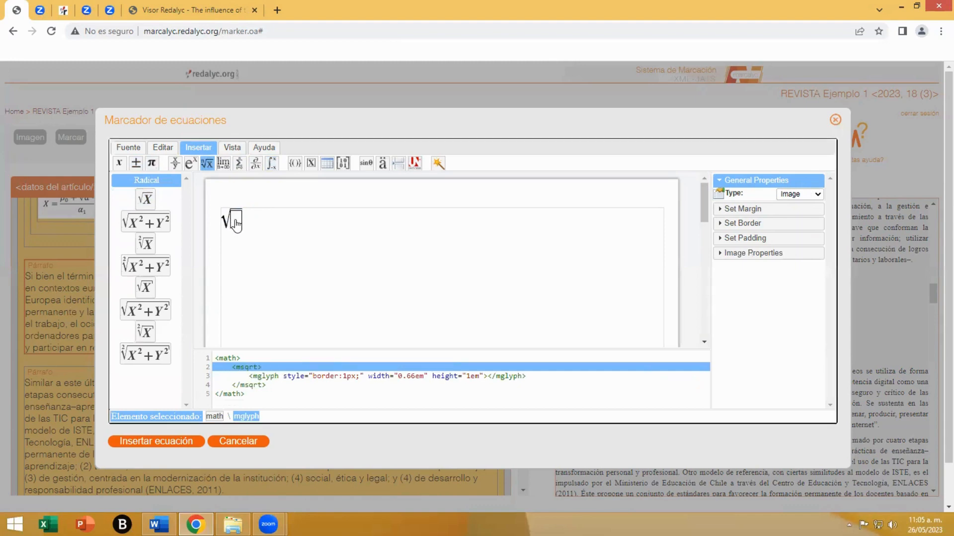
click(236, 224)
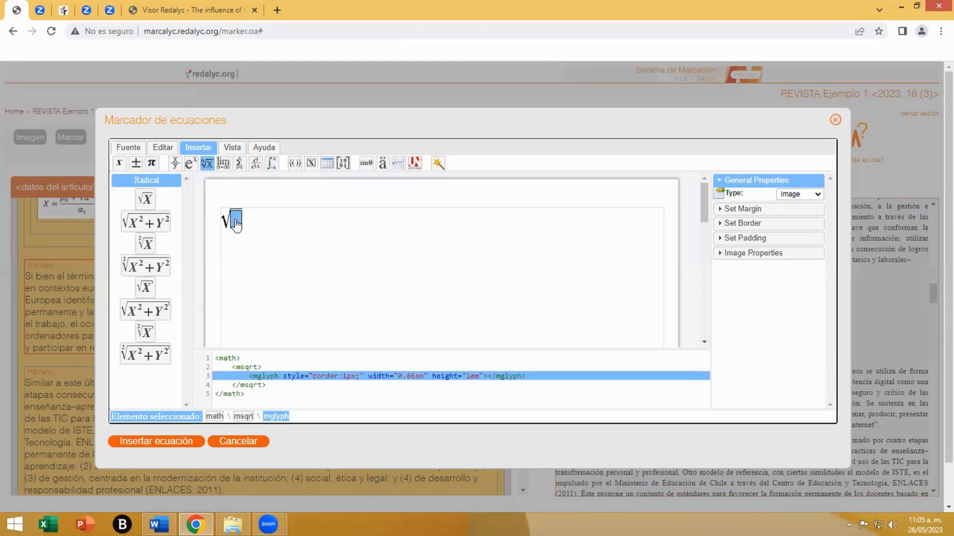
- Fill the placeholder under the radical with the variable a, a minus operator and the variable b
click(121, 167)
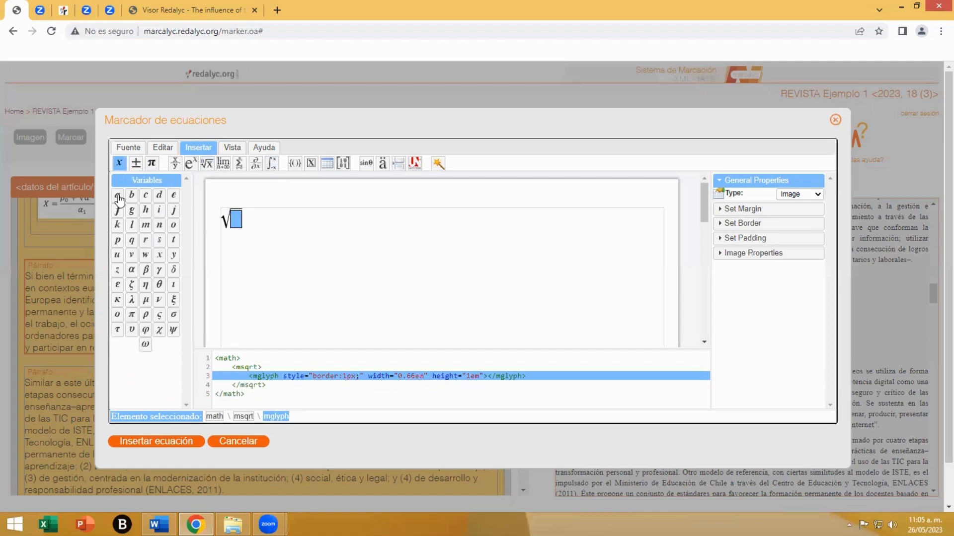
click(118, 196)
click(135, 164)
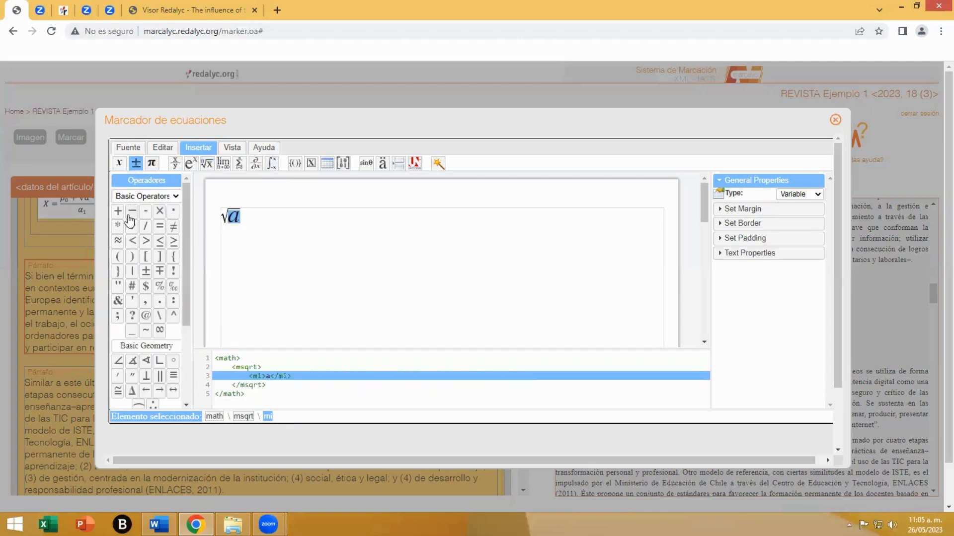
click(132, 213)
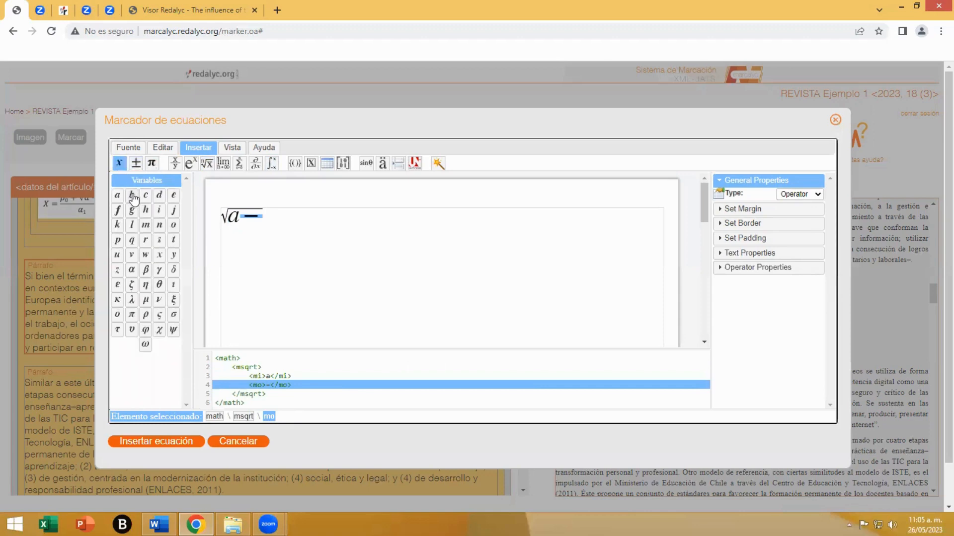
click(132, 196)
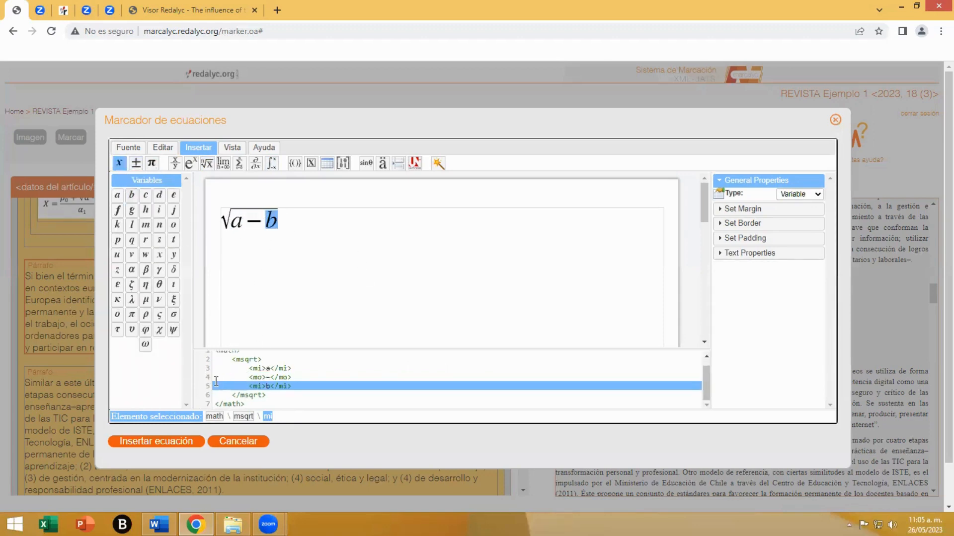
- Insert the completed √(a−b) equation into the "Si bien el término alfabetización digital" paragraph and save the markup
click(157, 440)
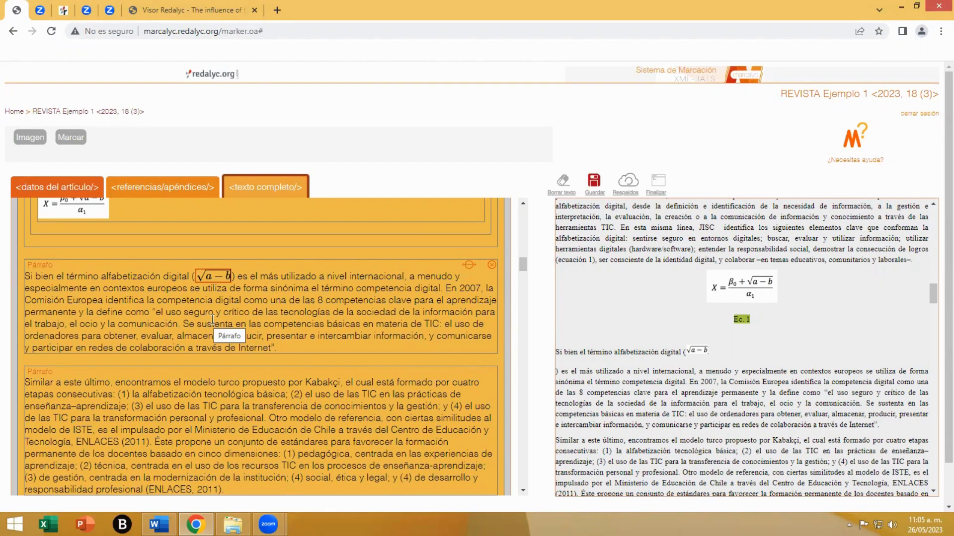
scroll(212, 321, up, 1)
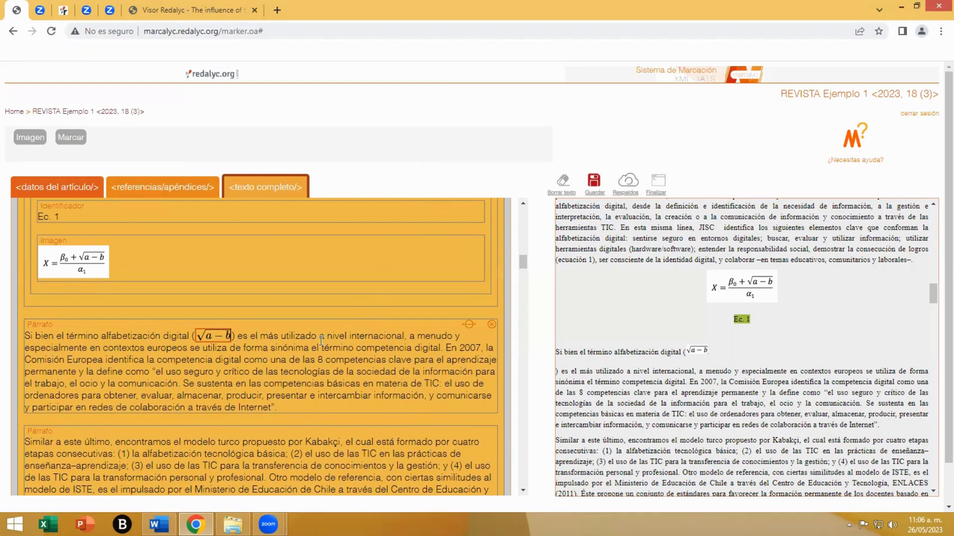
click(592, 185)
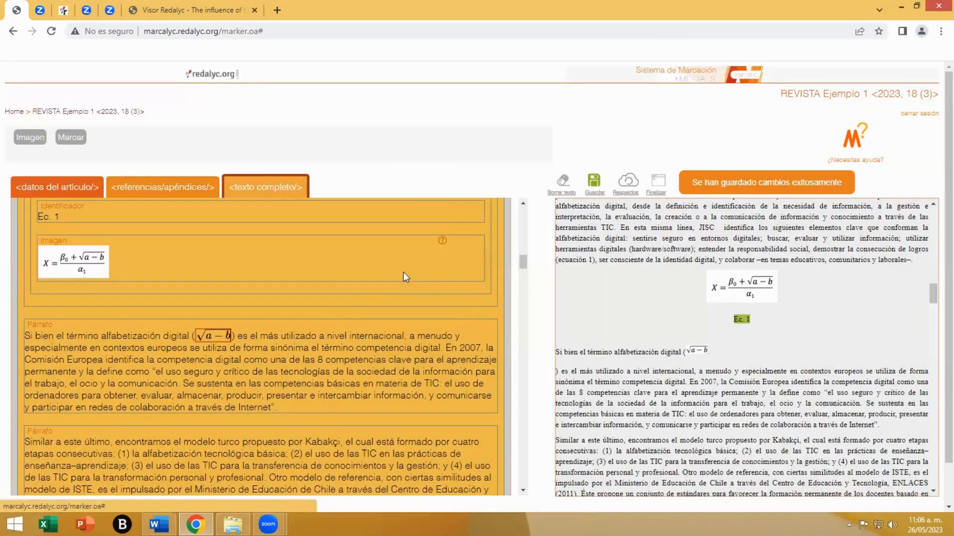
- Locate the indented "Otros modelos como" paragraph in the full text and its counterpart in the source document
scroll(318, 322, down, 4)
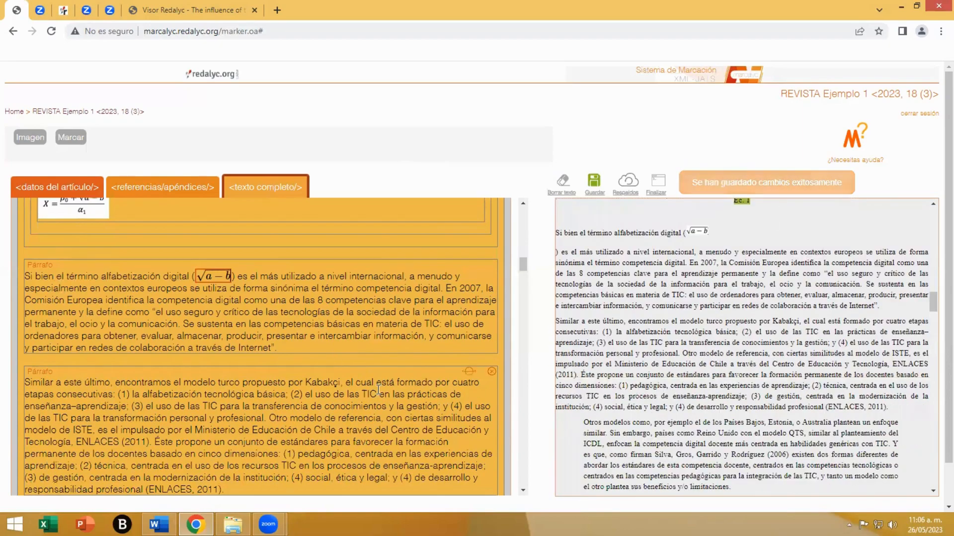
scroll(378, 389, down, 5)
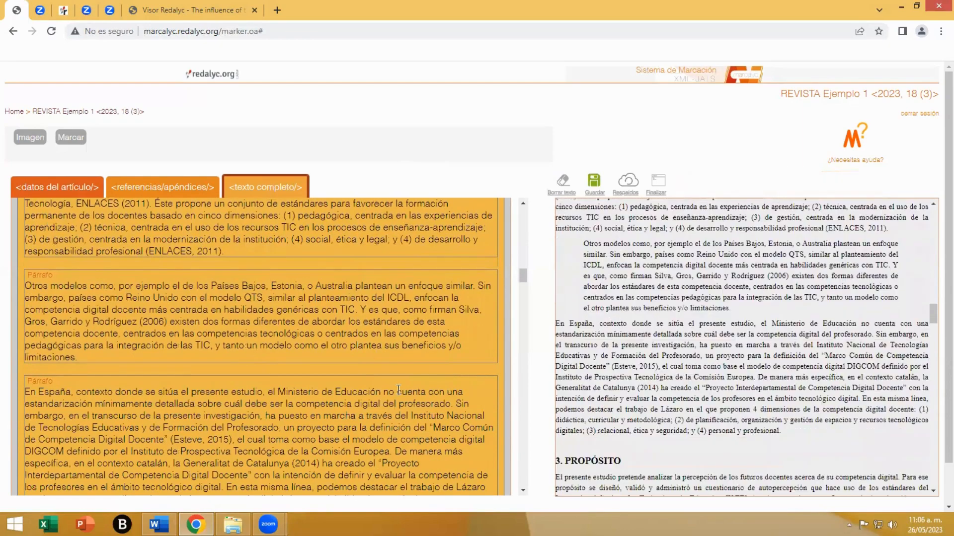
scroll(381, 389, up, 3)
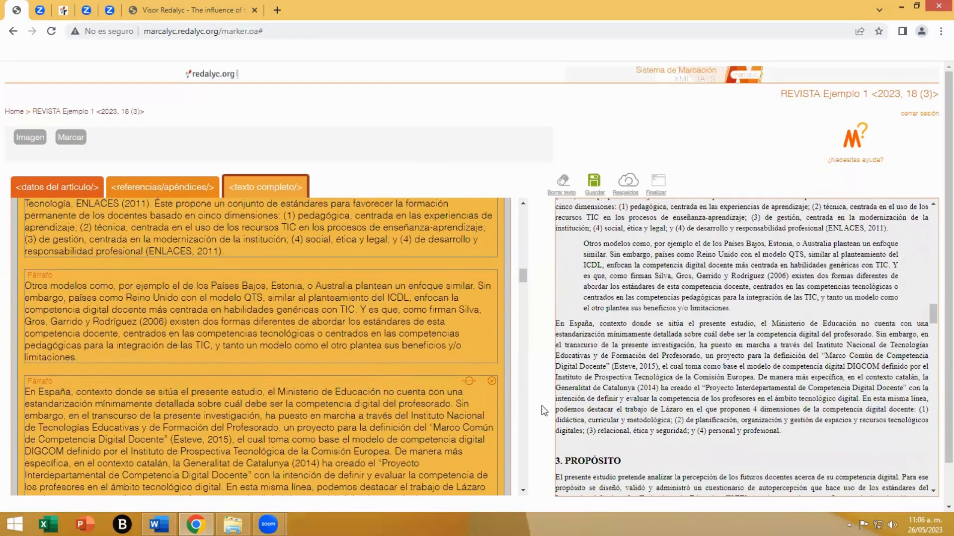
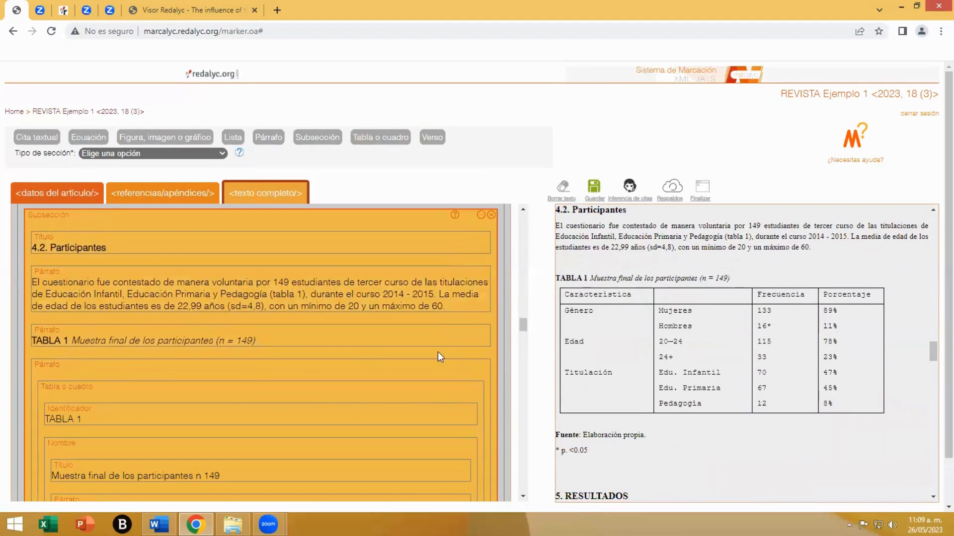
- Delete the existing table element under the TABLA 1 caption in subsection 4.2 and insert a new table element in its empty paragraph
scroll(350, 352, down, 2)
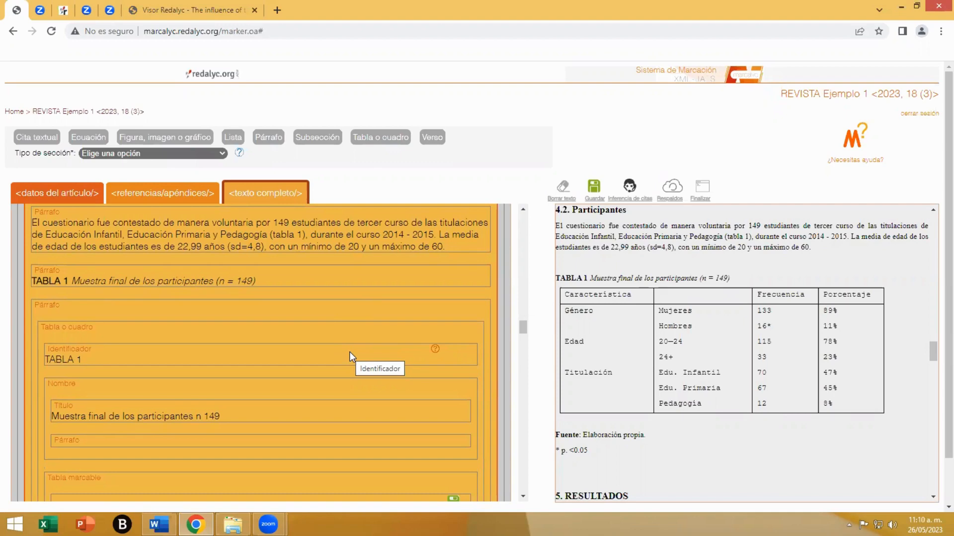
click(76, 332)
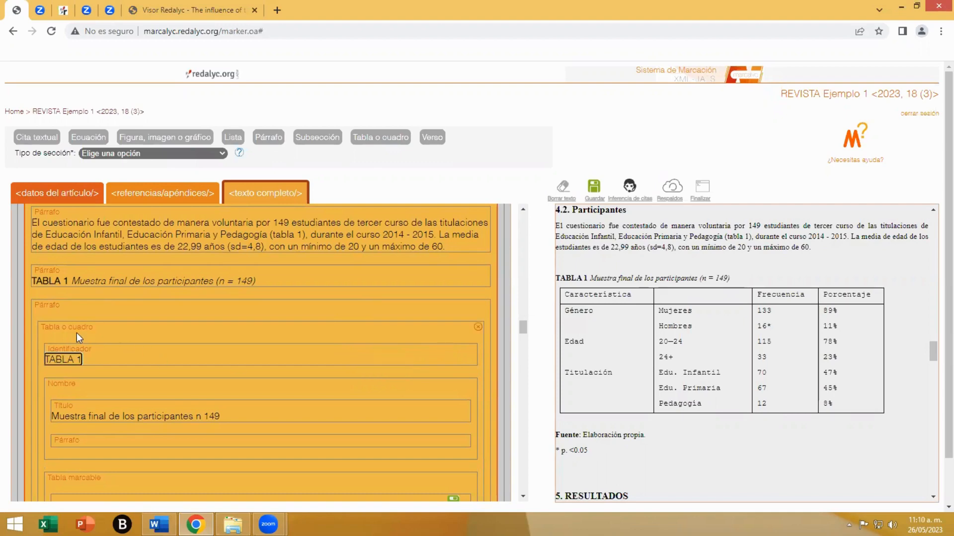
scroll(248, 348, down, 1)
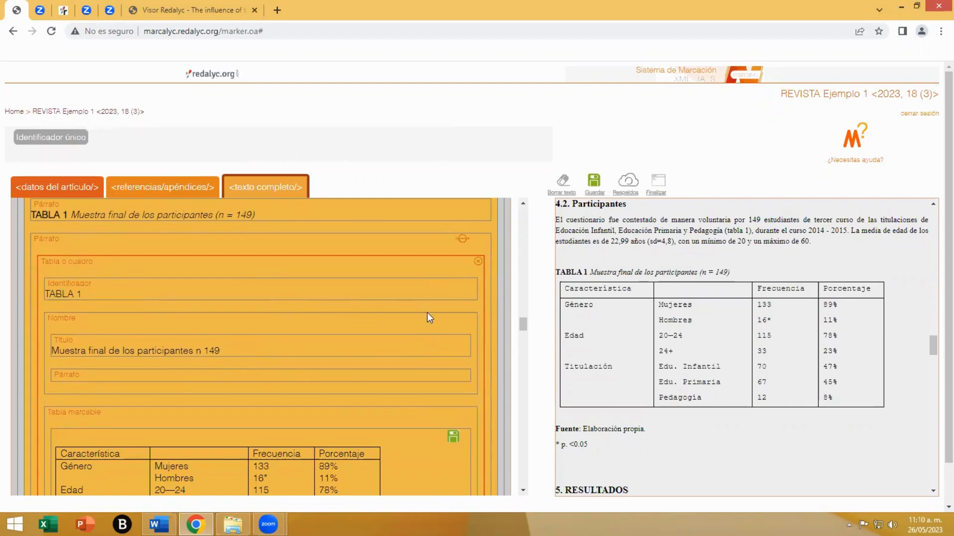
click(476, 263)
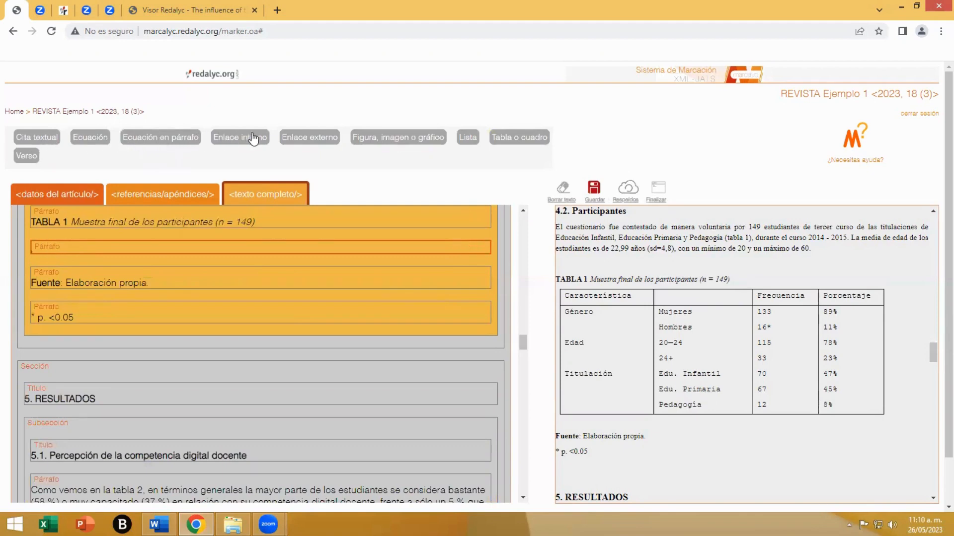
click(520, 145)
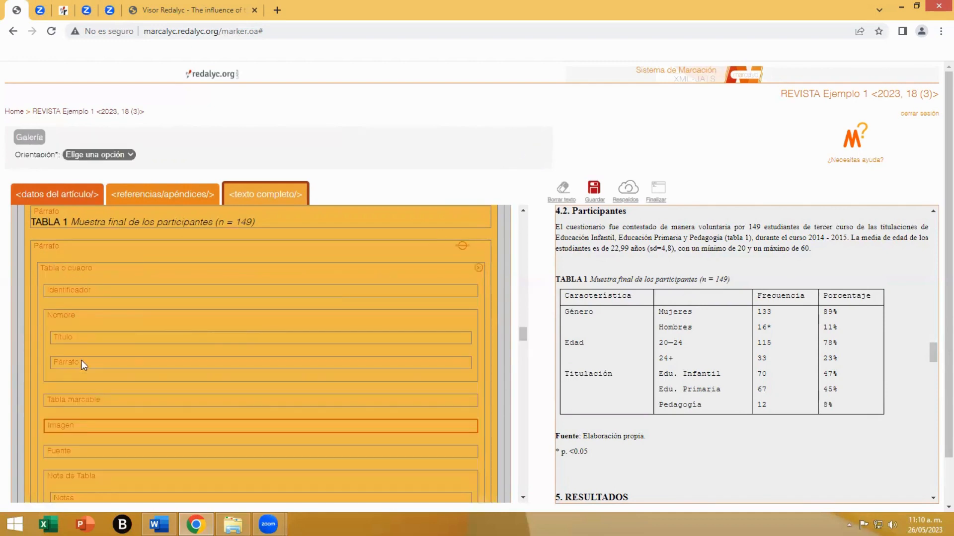
- Mark "TABLA 1" as the table's identifier and "Muestra final de los participantes (n = 149)" as its title, and remove the empty name paragraph
click(83, 276)
scroll(169, 321, down, 1)
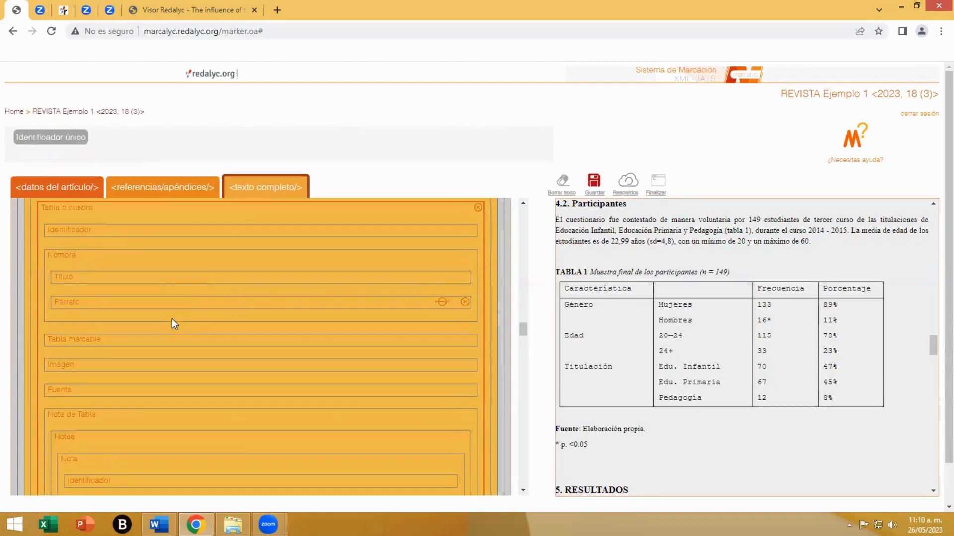
click(77, 224)
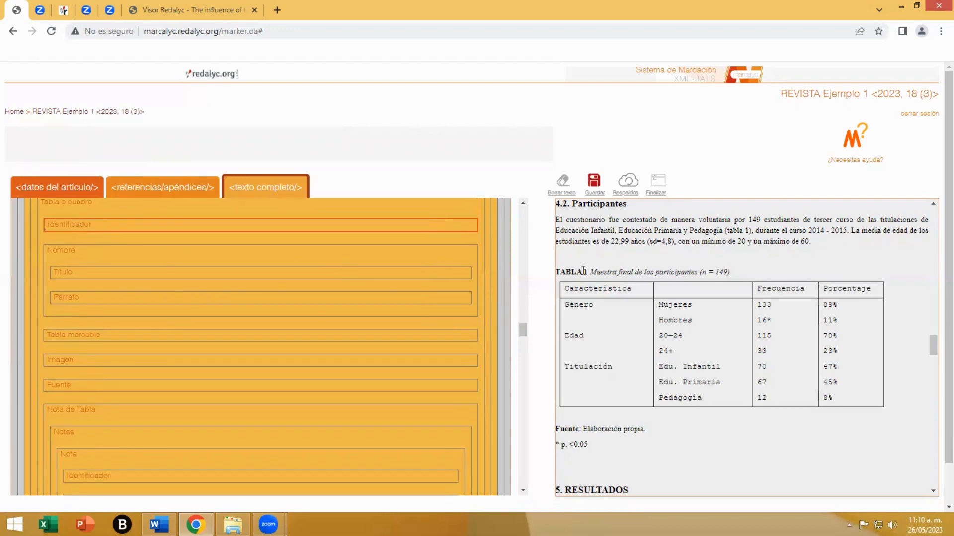
drag(588, 271, 555, 271)
click(77, 279)
drag(732, 272, 591, 274)
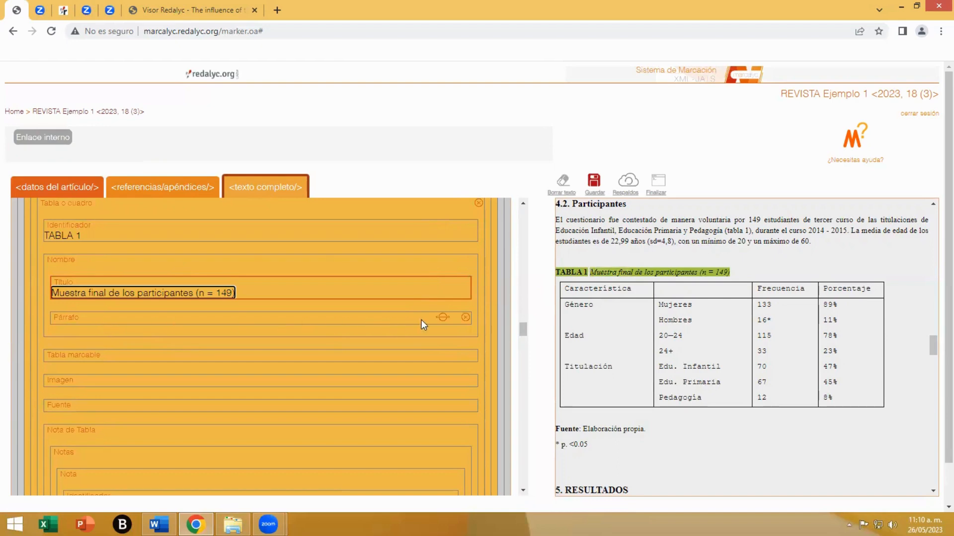
click(466, 318)
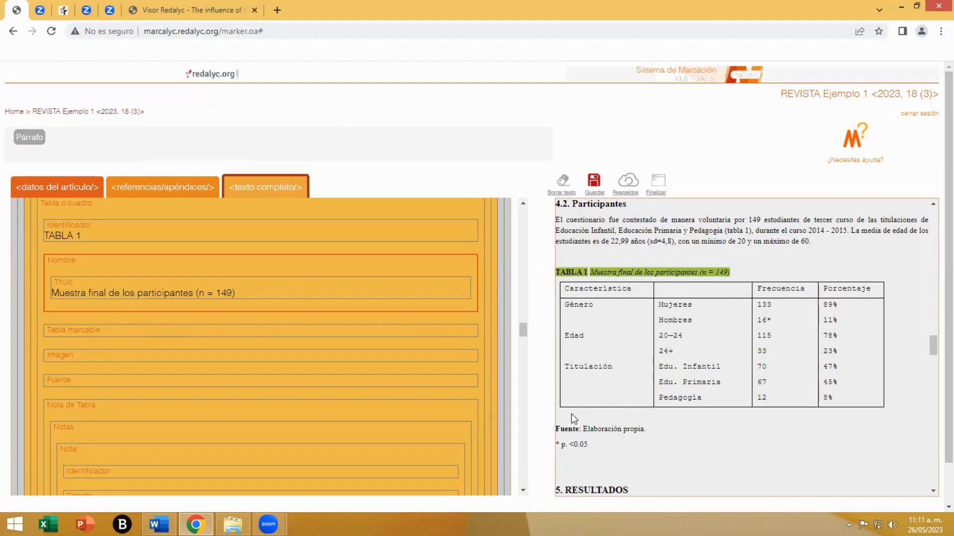
- Import the participants table from the source document into the "Tabla marcable" element of TABLA 1
click(81, 330)
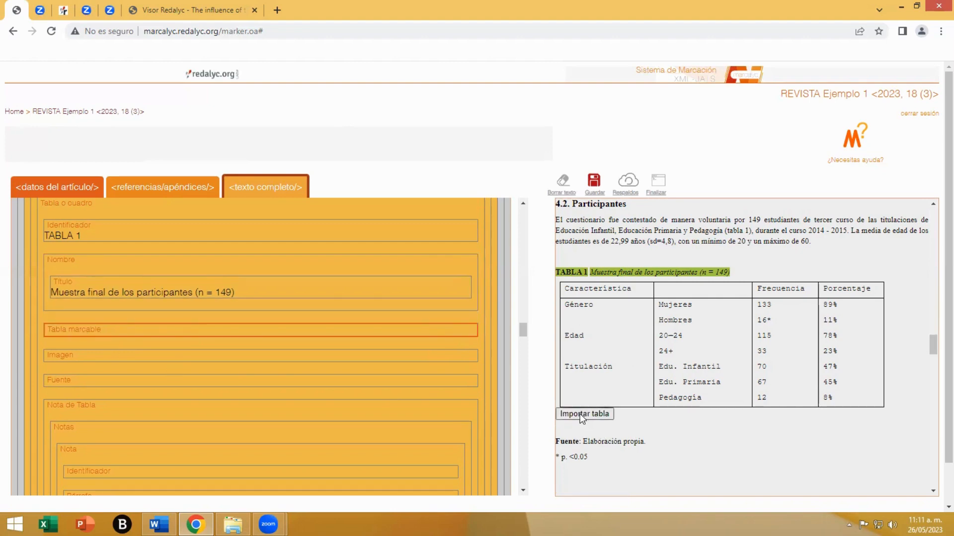
click(71, 358)
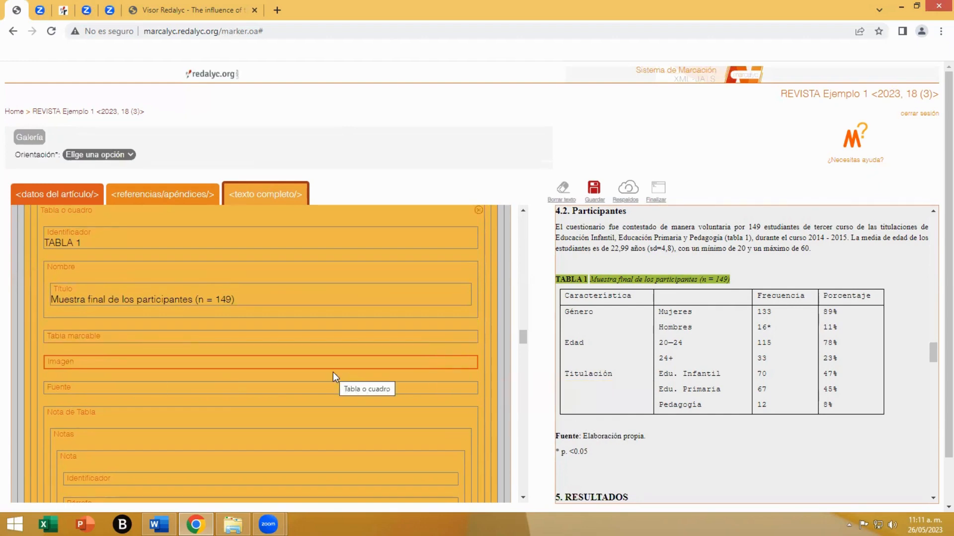
click(49, 335)
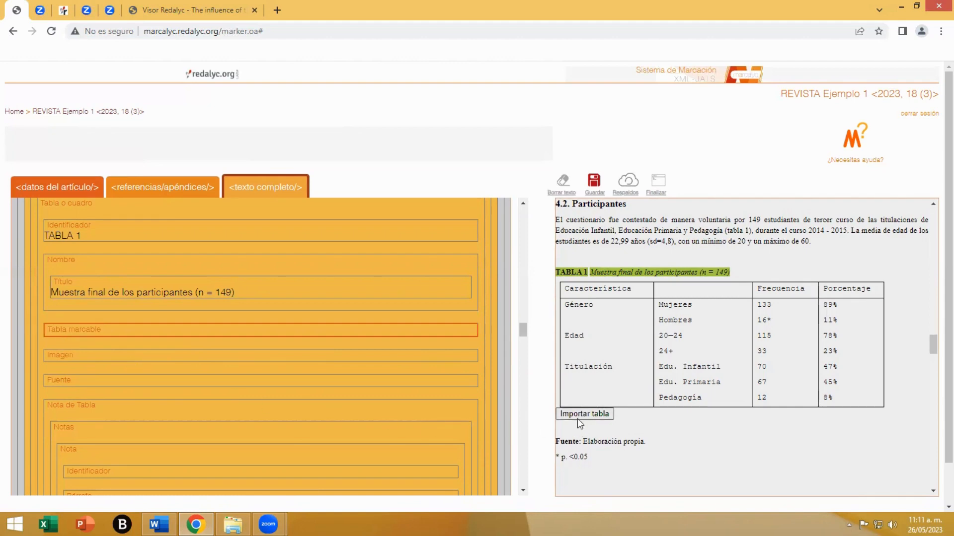
click(581, 414)
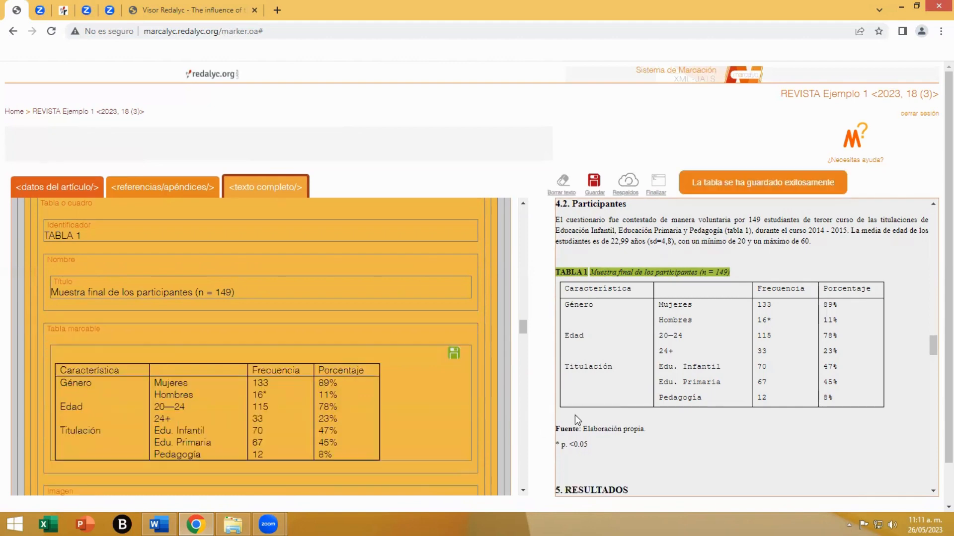
- Try a text edit in the "Edad" cell of the imported table, restore the cell and save the table
scroll(370, 395, down, 1)
scroll(369, 394, down, 1)
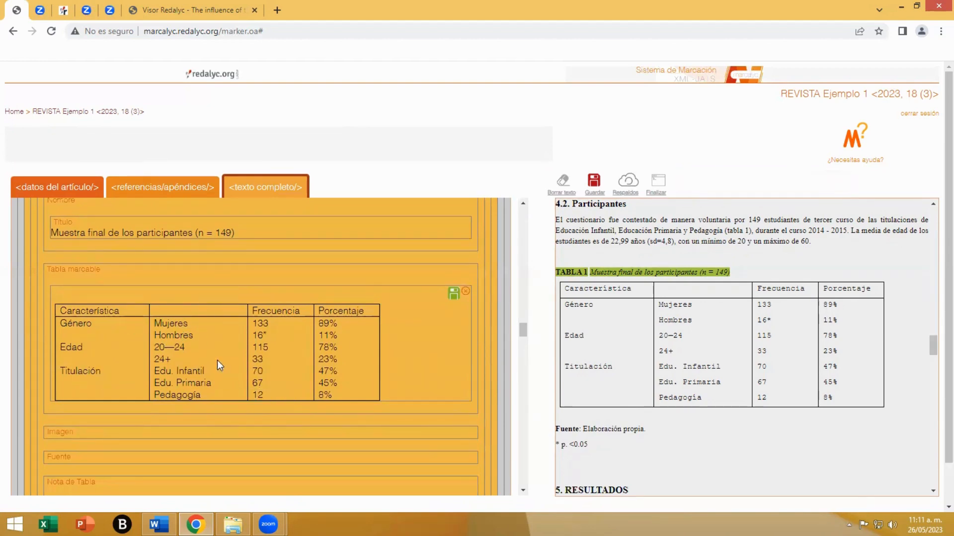
click(77, 346)
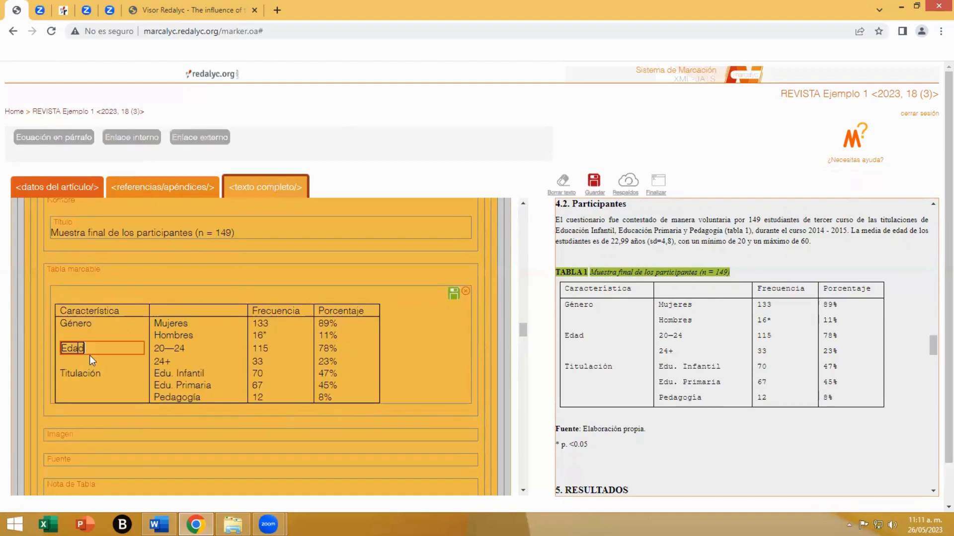
text(gh)
click(288, 442)
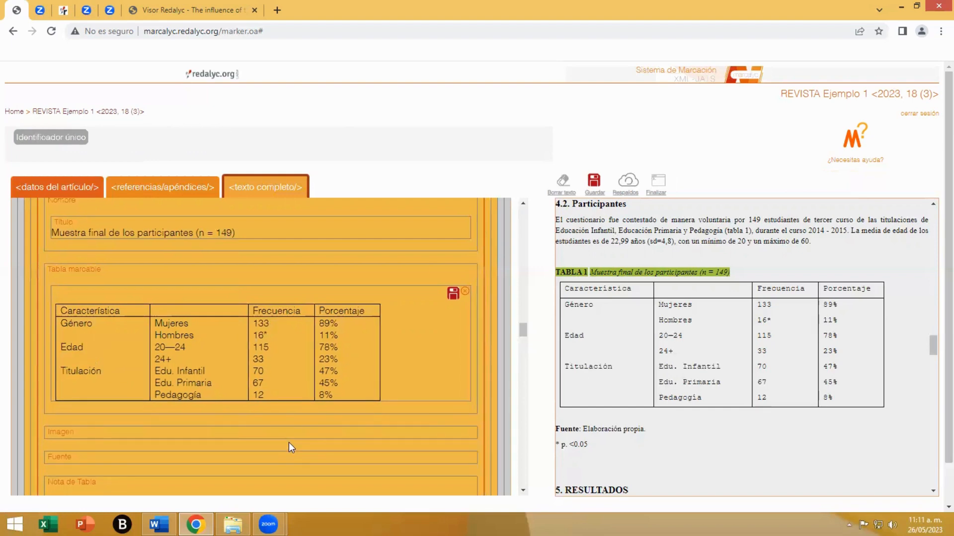
click(452, 293)
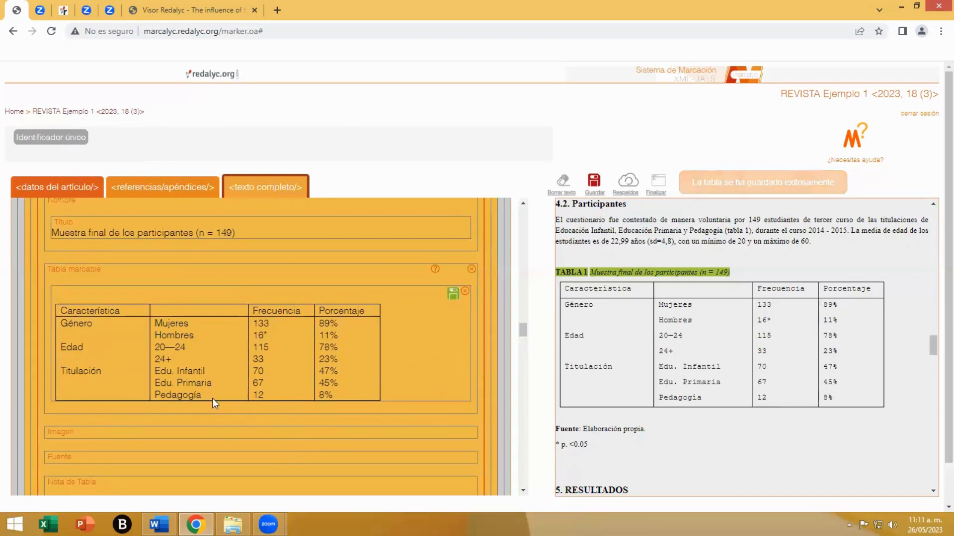
- Remove the unused image element from TABLA 1 and mark "Elaboración propia." as the table's source
scroll(183, 410, down, 1)
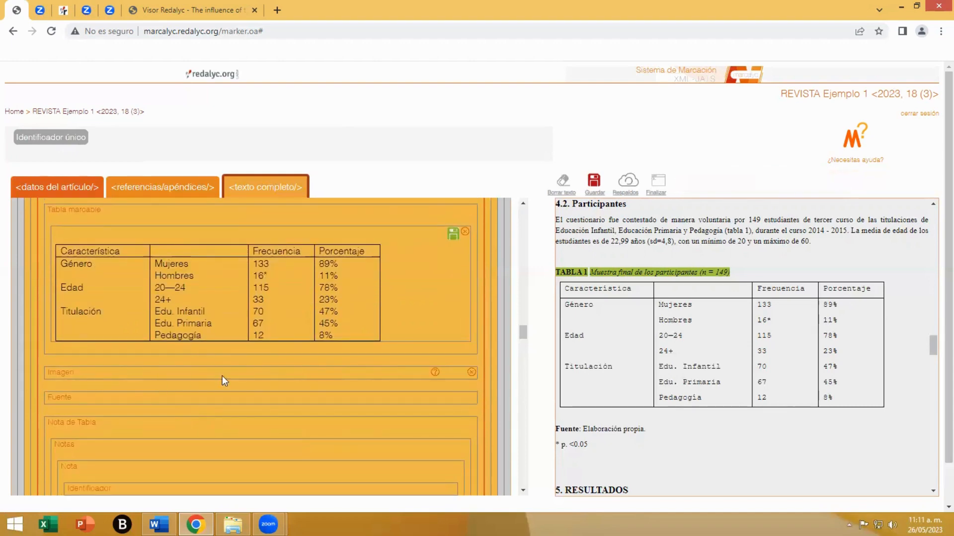
click(471, 373)
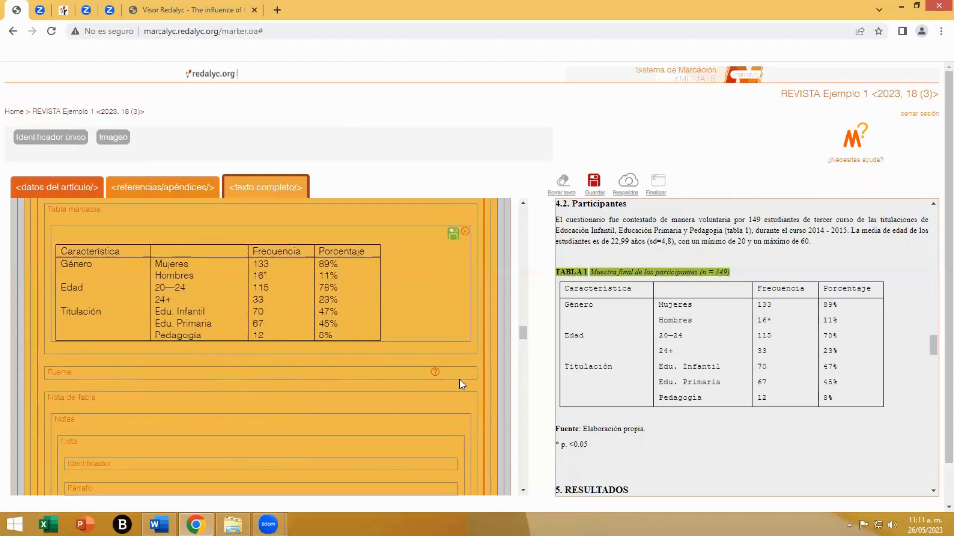
click(79, 374)
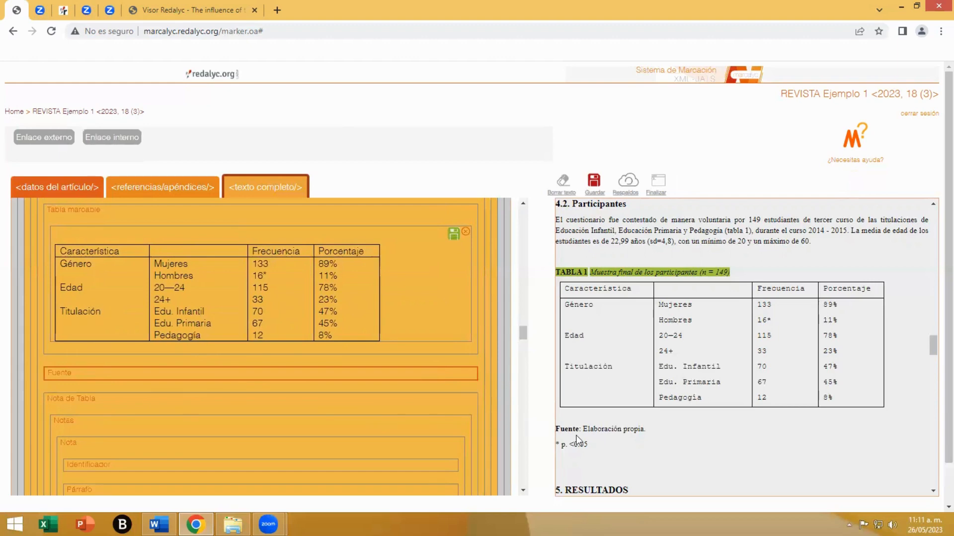
drag(583, 433, 646, 428)
- Mark the table note of TABLA 1 with "*" as its identifier and "p. <0.05" as its paragraph
scroll(268, 415, down, 2)
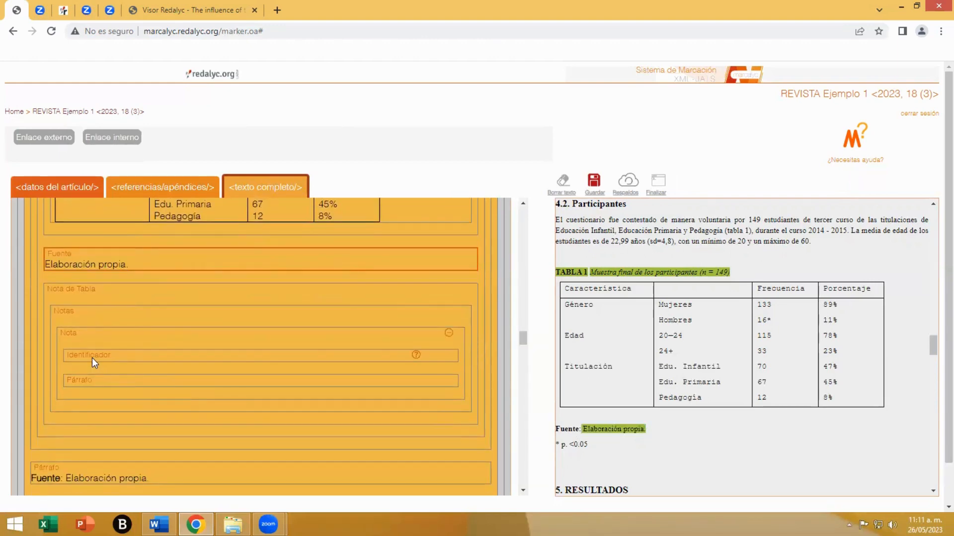
click(93, 357)
scroll(581, 437, down, 1)
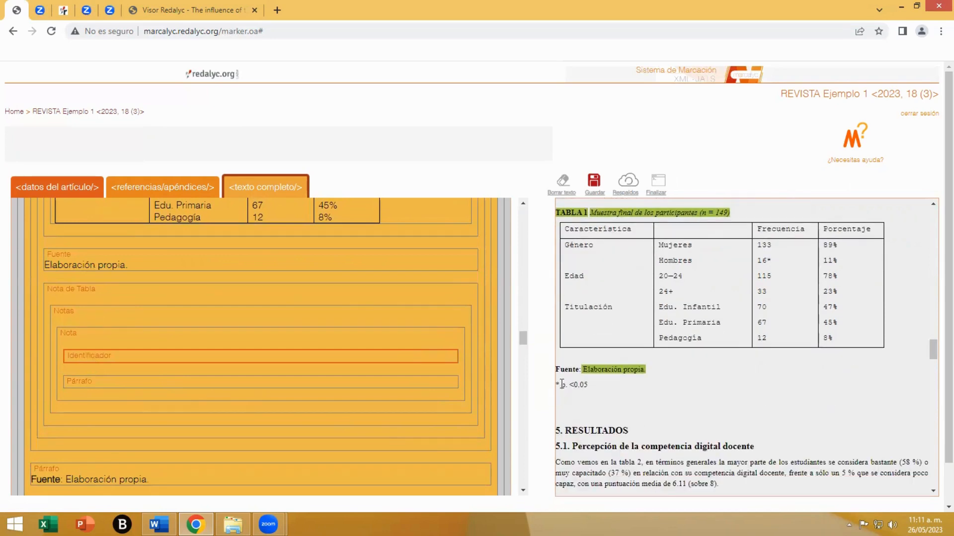
drag(556, 384, 556, 384)
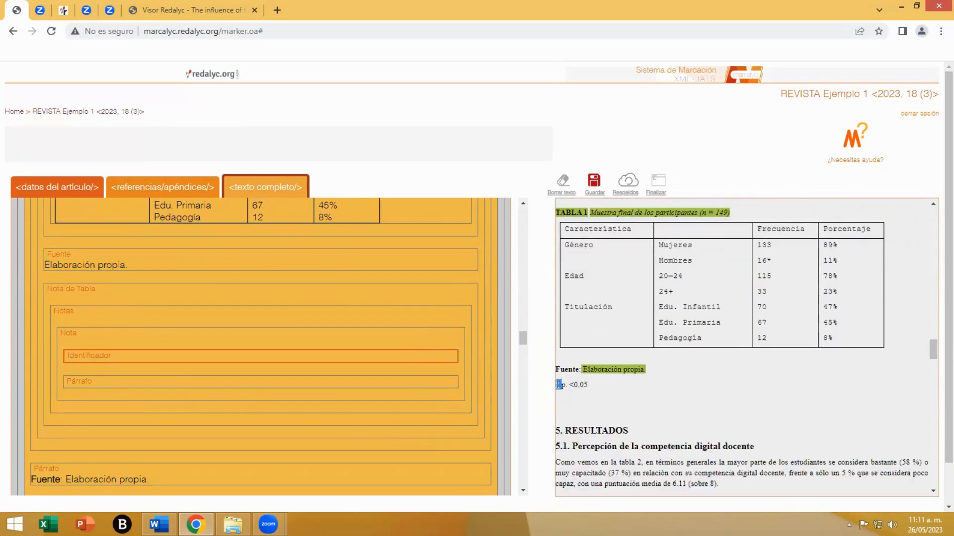
click(86, 387)
drag(562, 392, 588, 393)
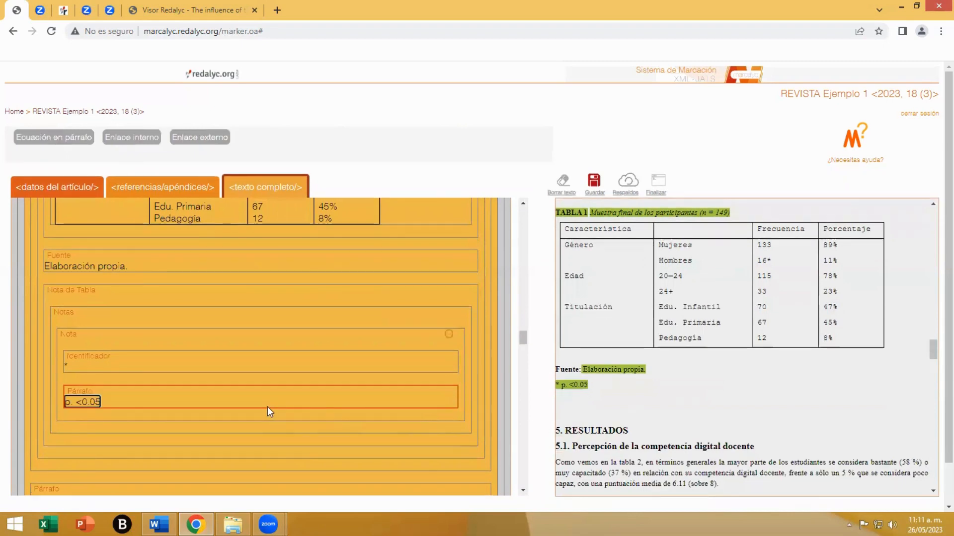
- Delete the redundant caption, "Fuente" and "* p. <0.05" paragraphs around the TABLA 1 element and save the markup
scroll(268, 407, up, 7)
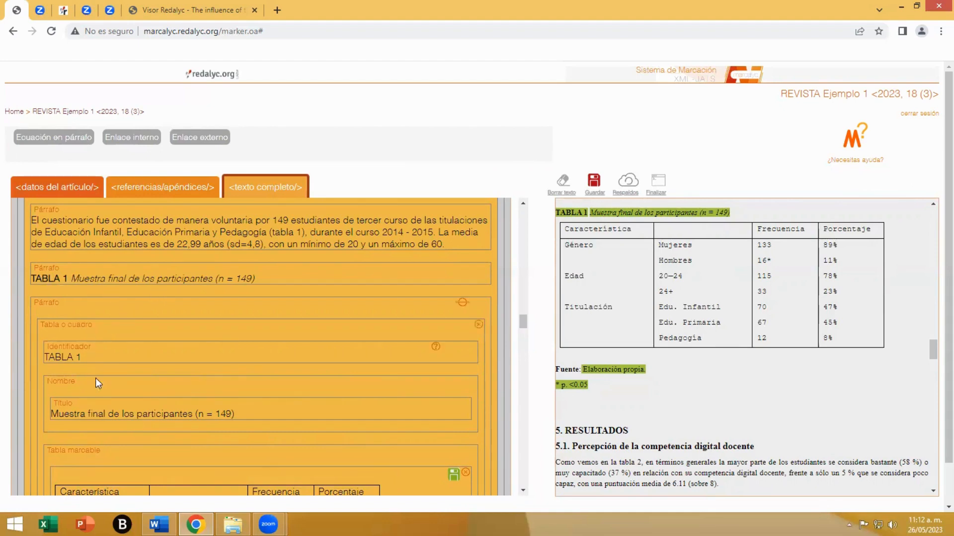
click(486, 270)
scroll(172, 372, down, 3)
scroll(172, 372, down, 5)
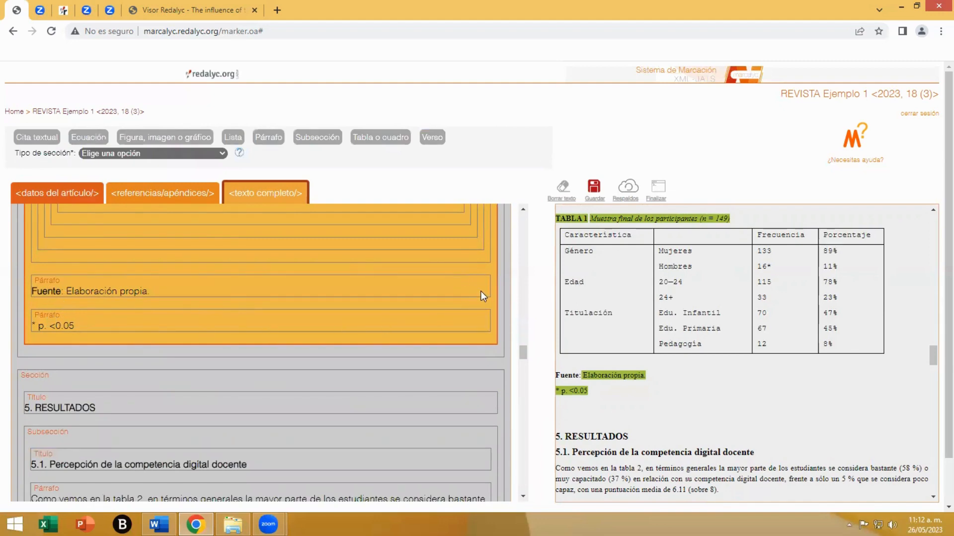
scroll(312, 317, up, 3)
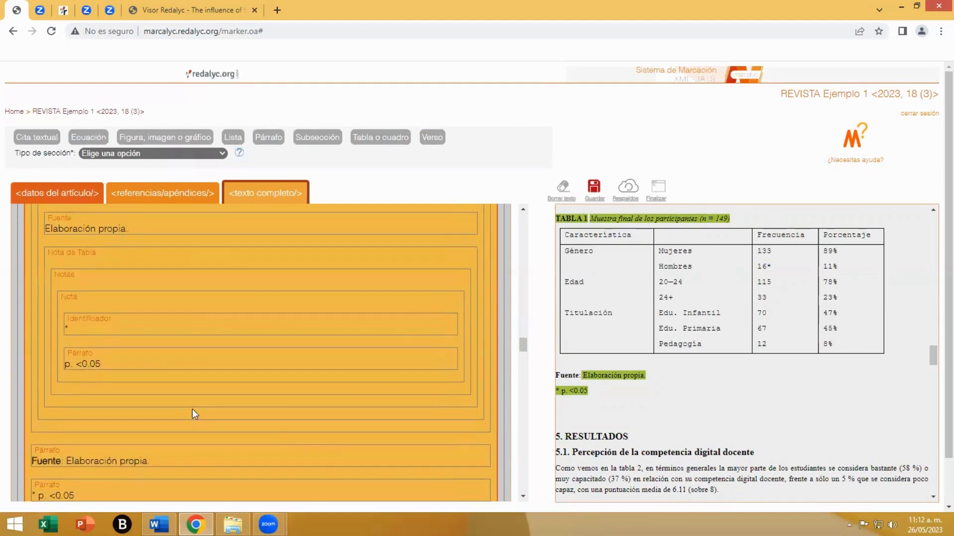
scroll(193, 410, down, 2)
click(484, 341)
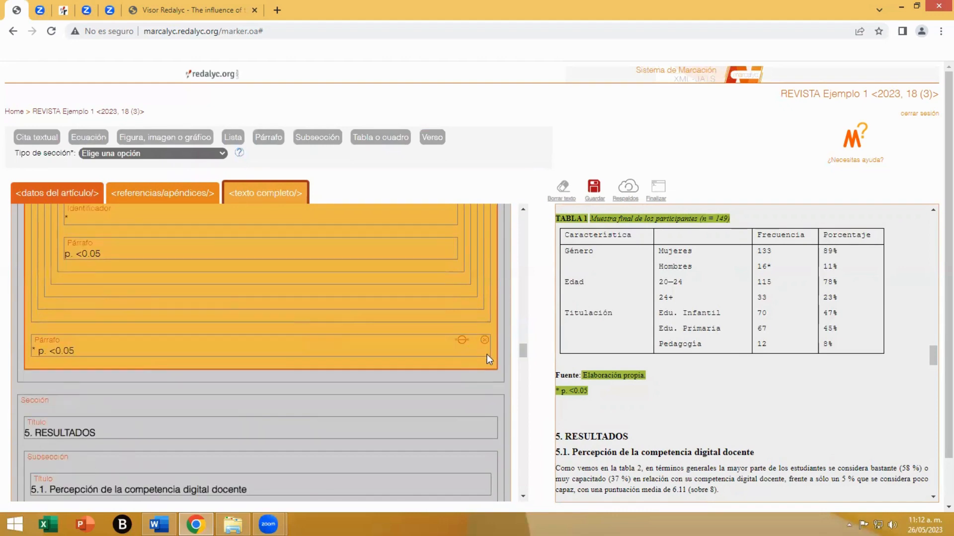
click(486, 341)
click(593, 187)
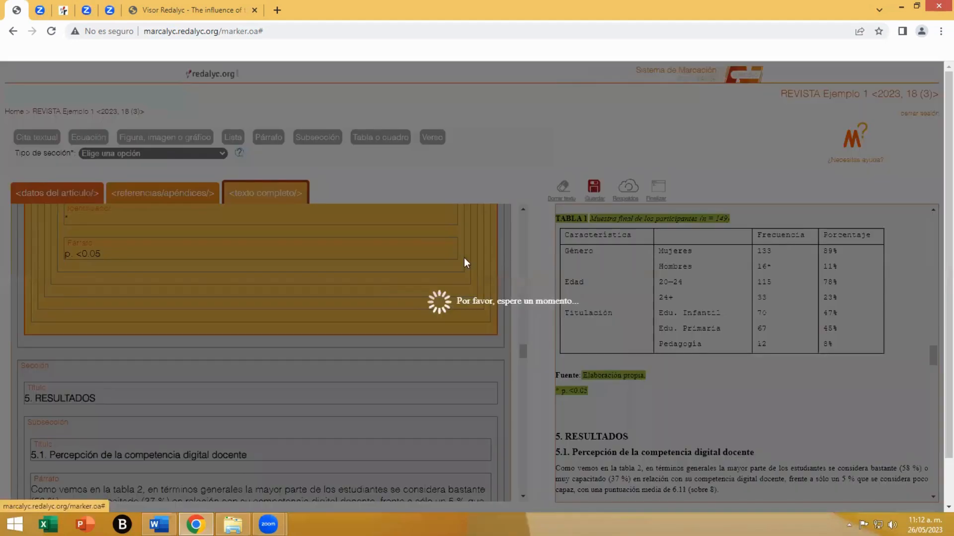
- Delete the existing TABLA 2 element in subsection 5.1 and insert a new table element in its empty paragraph
scroll(299, 299, down, 2)
click(119, 252)
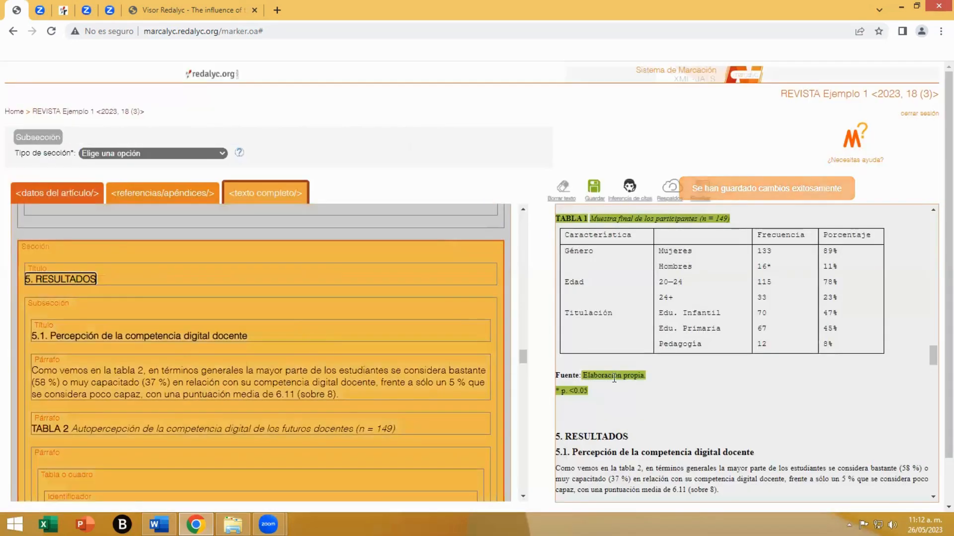
scroll(666, 380, down, 2)
scroll(667, 386, down, 1)
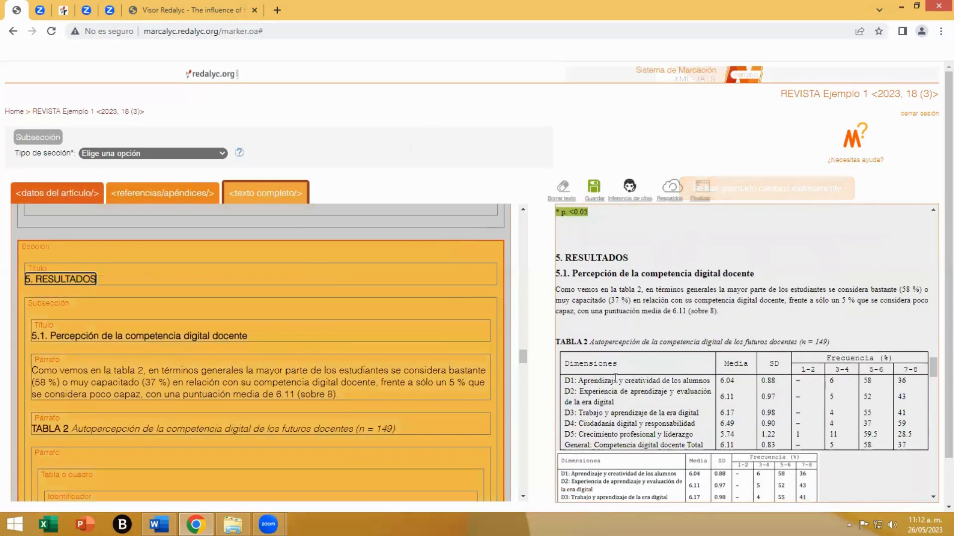
click(74, 314)
scroll(353, 368, down, 1)
scroll(585, 298, down, 1)
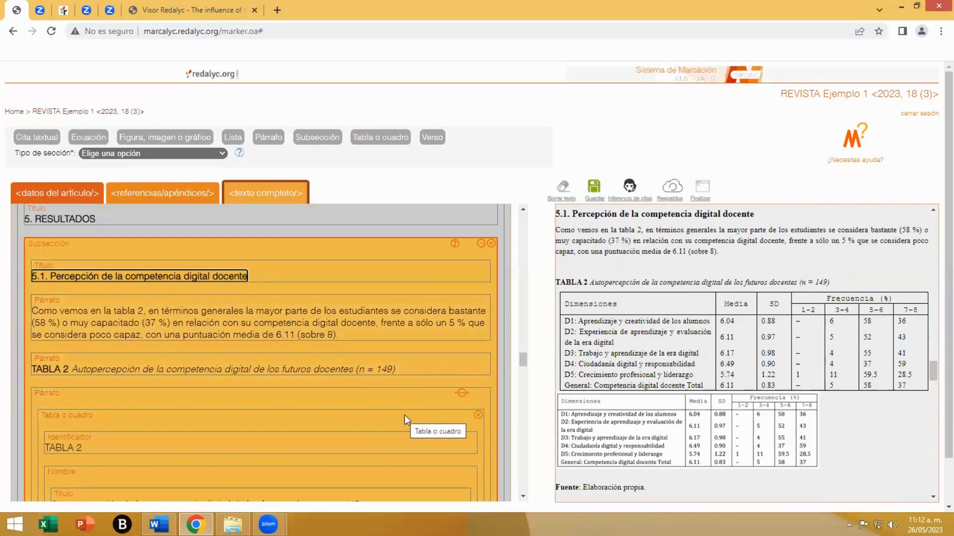
click(478, 414)
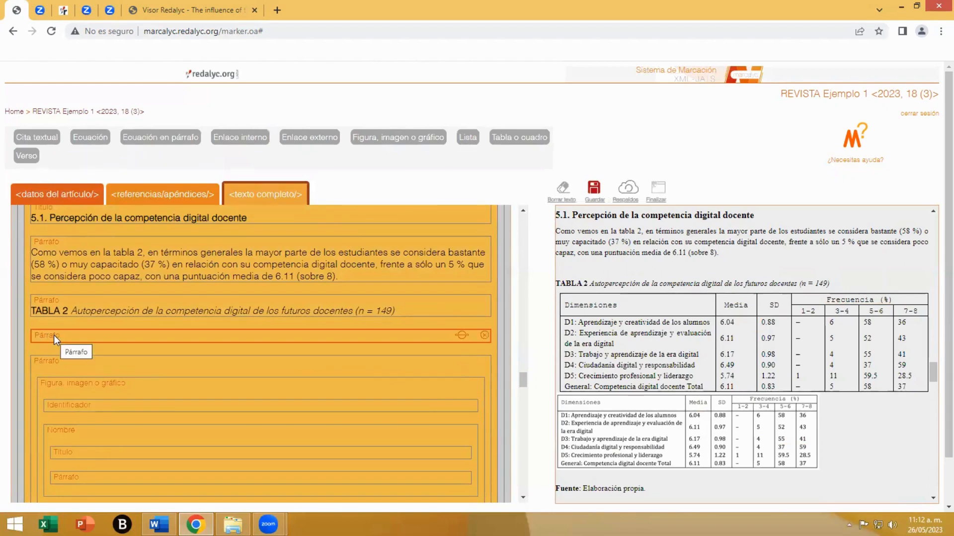
click(521, 143)
- Mark "TABLA 2" as the new table's identifier and "Autopercepción de la competencia digital de los futuros docentes (n = 149)" as its title
scroll(159, 350, down, 1)
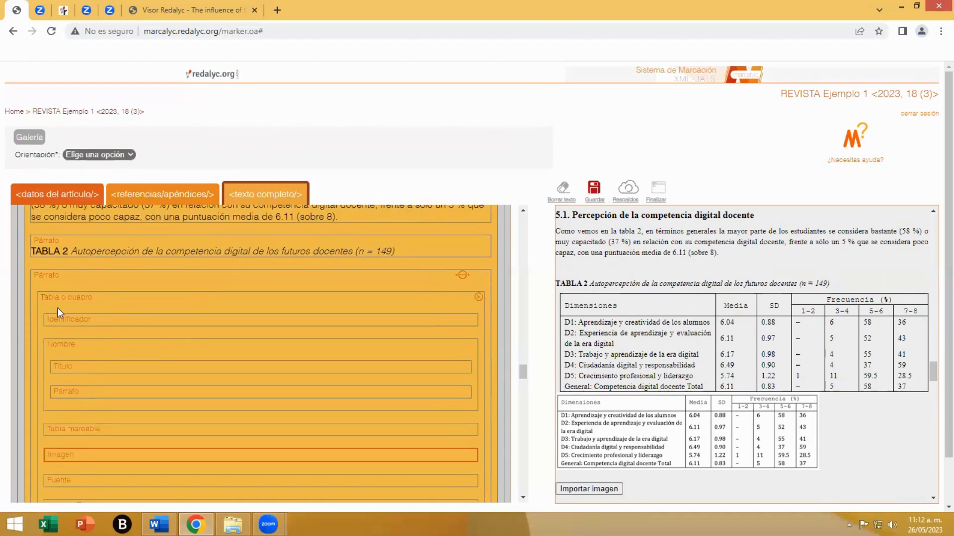
click(94, 323)
drag(589, 277, 555, 277)
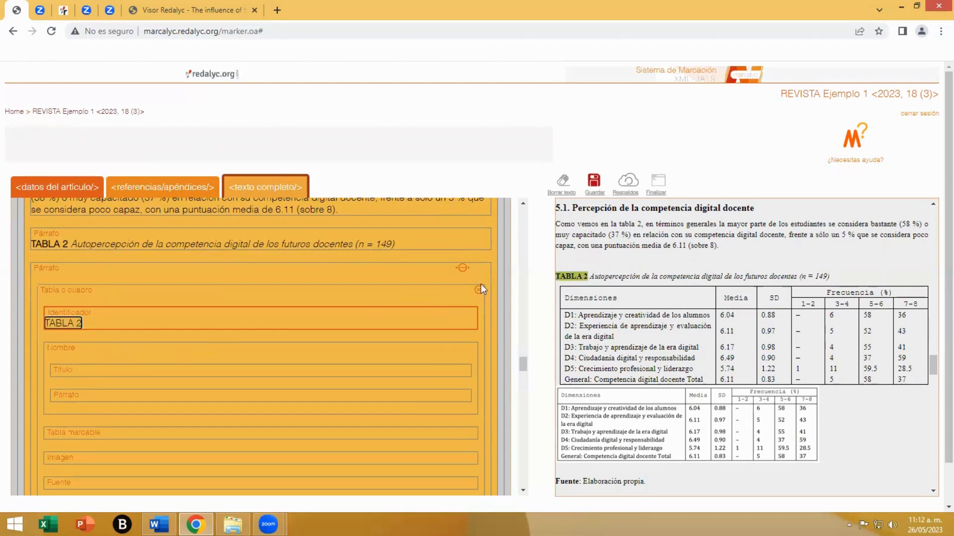
click(95, 373)
drag(830, 277, 589, 276)
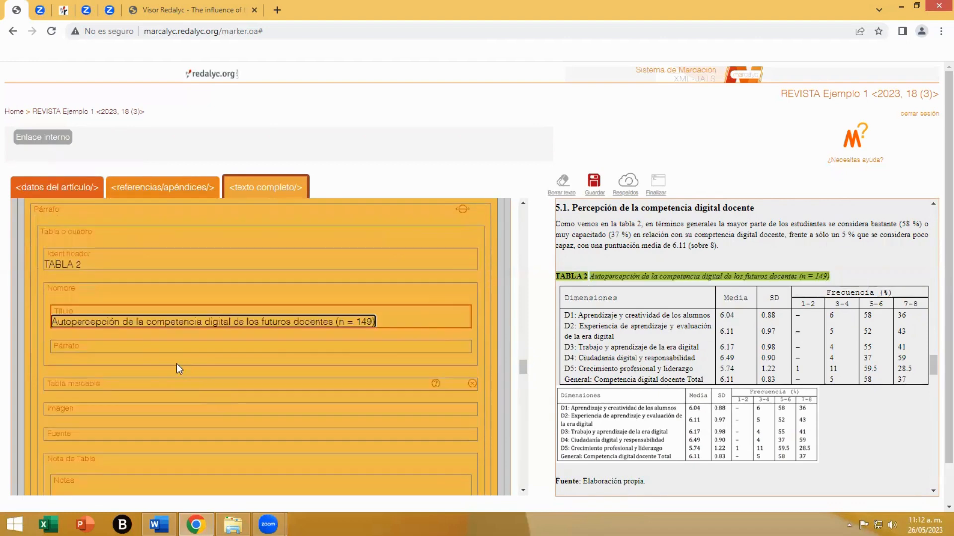
- Remove the unused name paragraph and the markable table element from TABLA 2
click(463, 345)
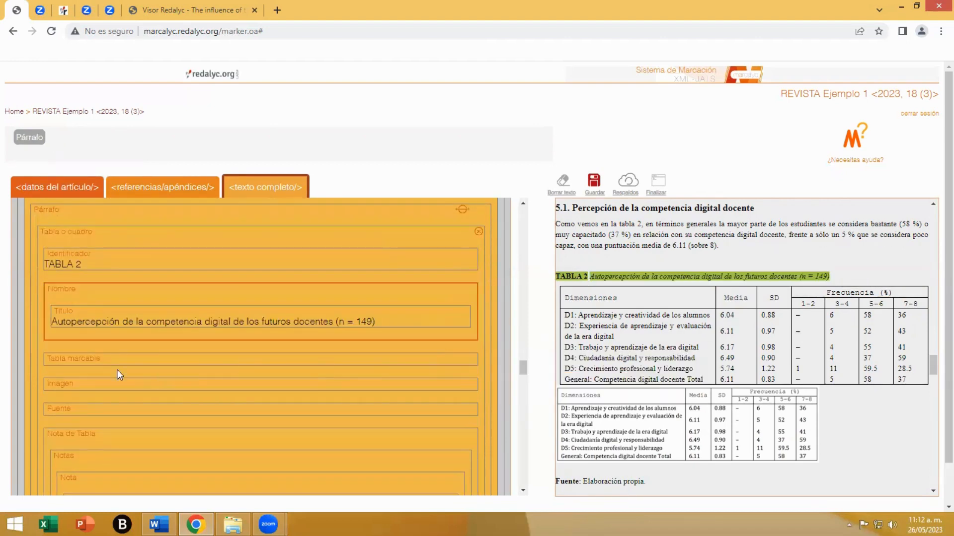
click(90, 364)
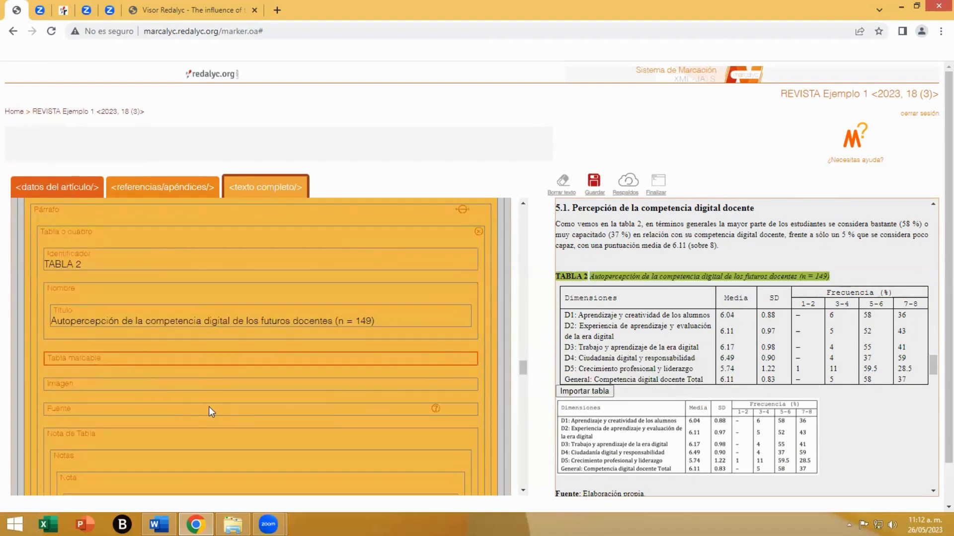
click(471, 358)
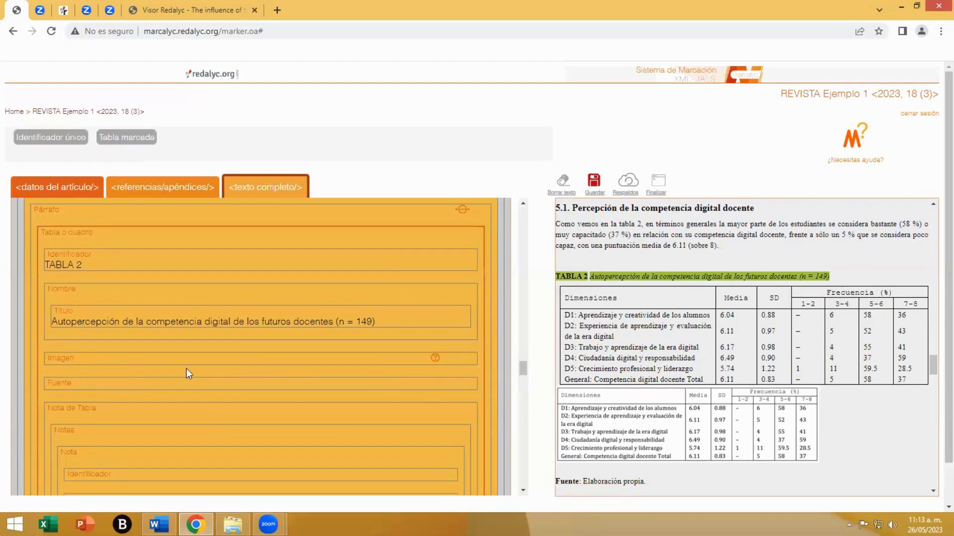
- Upload Tab02.png to the image gallery and insert it into the image element of TABLA 2
click(69, 357)
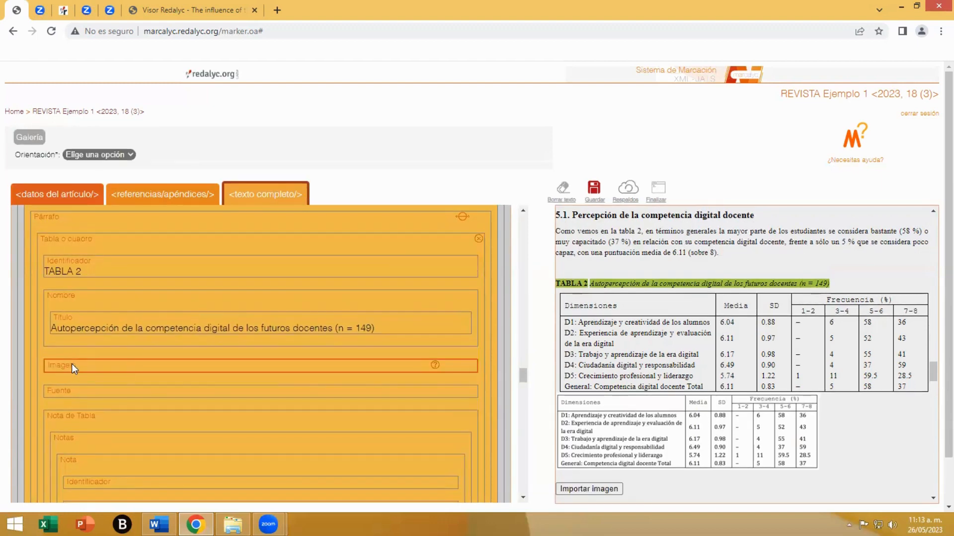
click(26, 142)
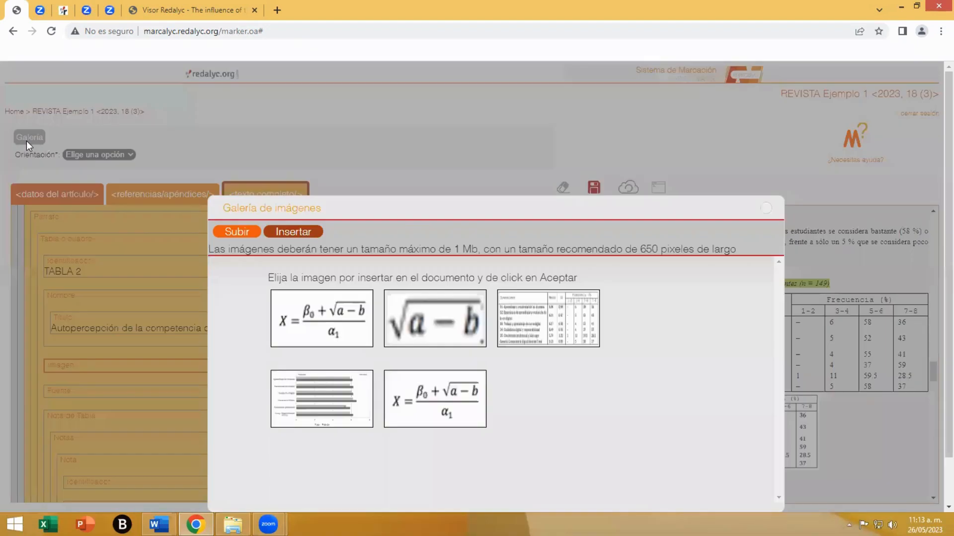
click(243, 234)
click(254, 272)
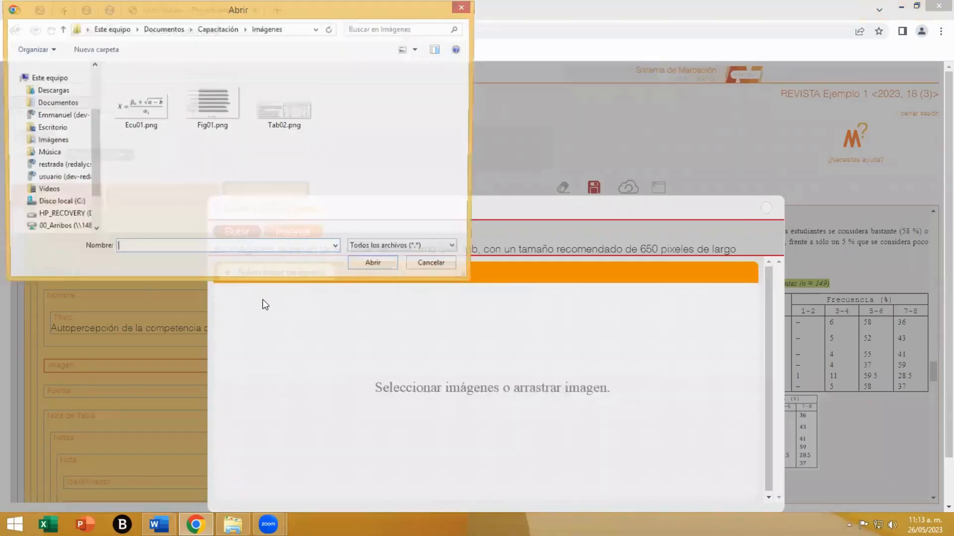
click(288, 120)
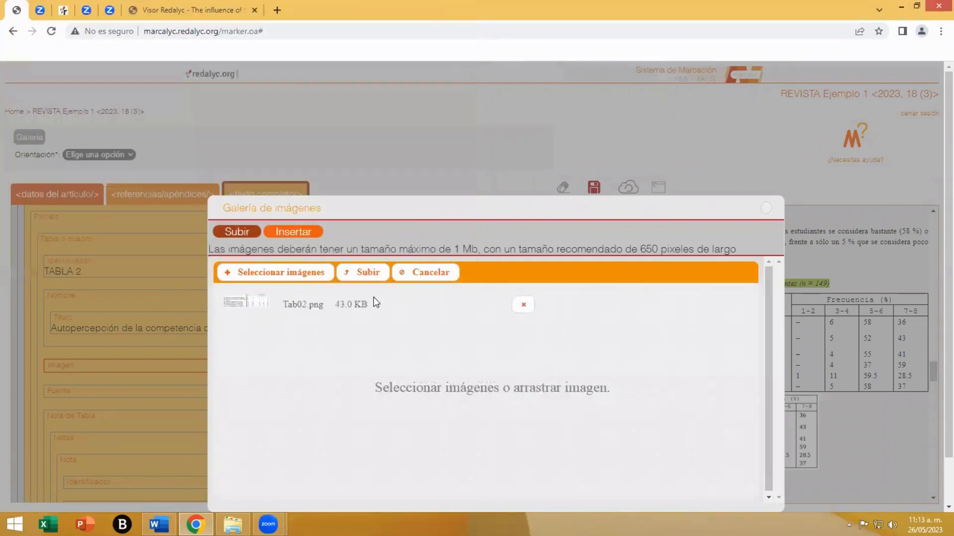
click(363, 273)
click(294, 233)
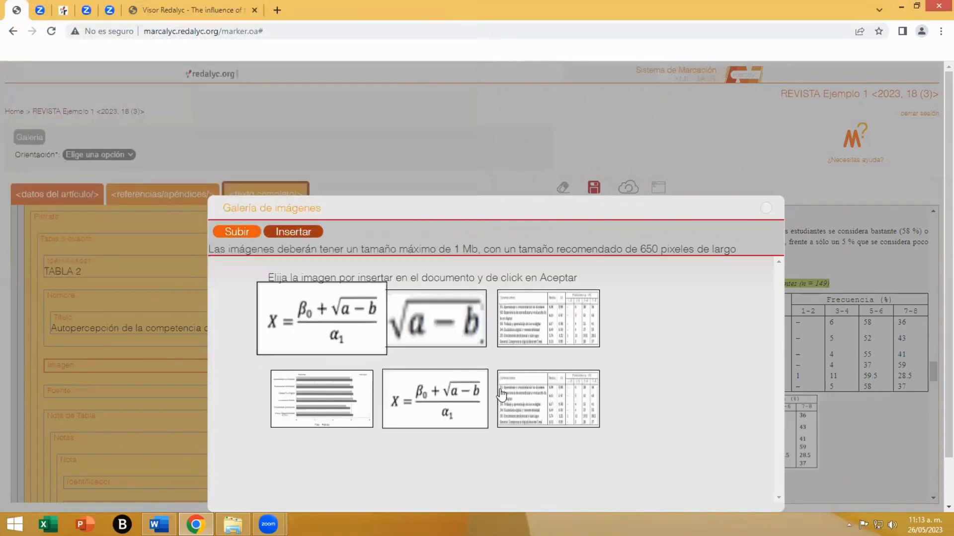
click(562, 410)
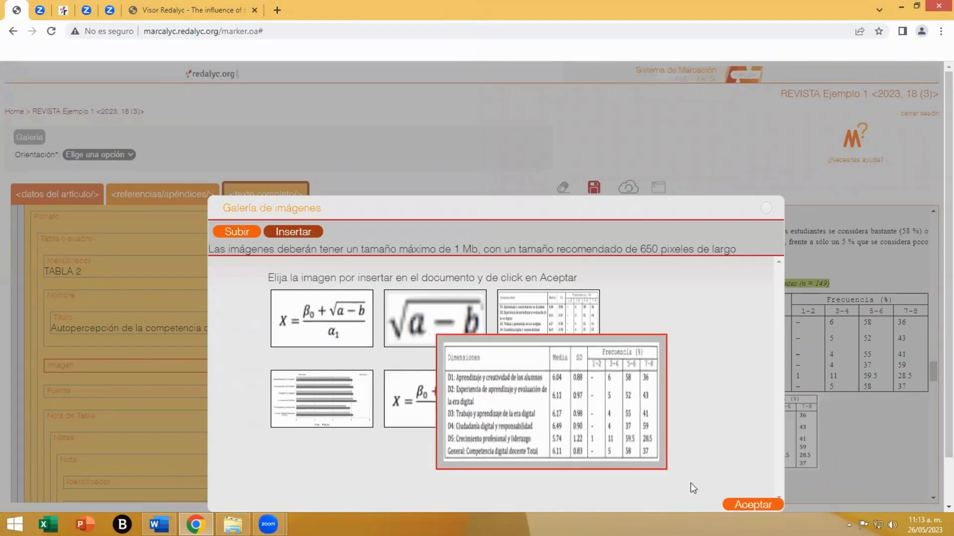
click(731, 502)
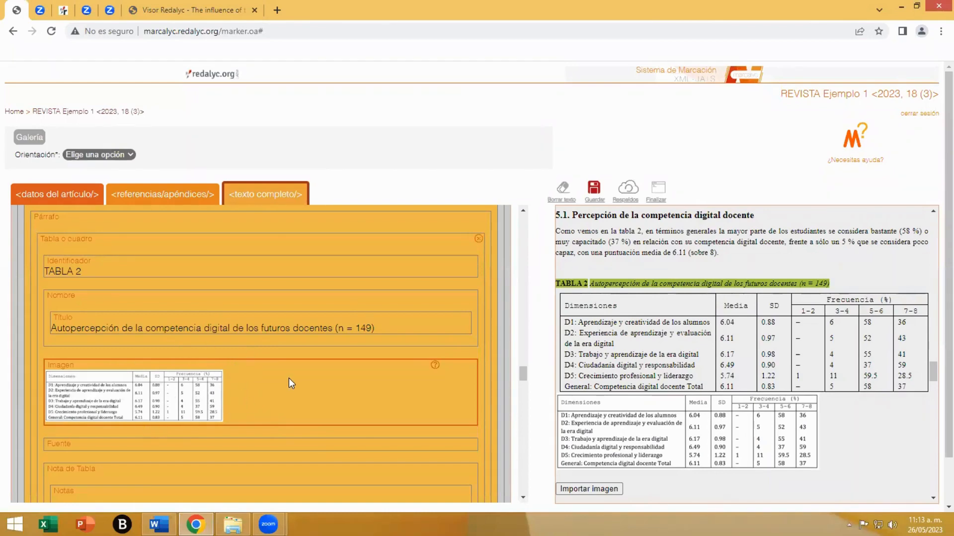
- Mark "Elaboración propia." from the article text as the source of TABLA 2
scroll(290, 381, down, 1)
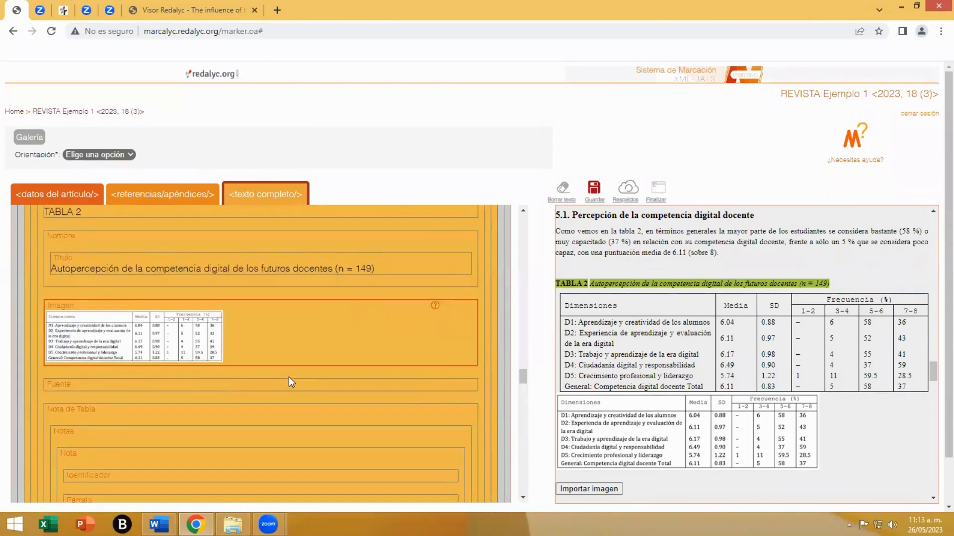
click(56, 383)
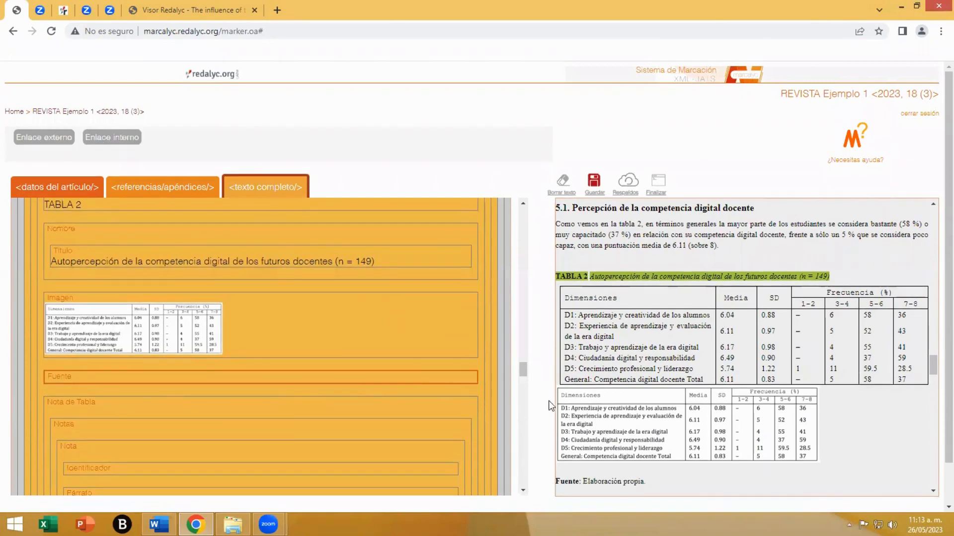
scroll(630, 399, down, 1)
scroll(630, 399, down, 2)
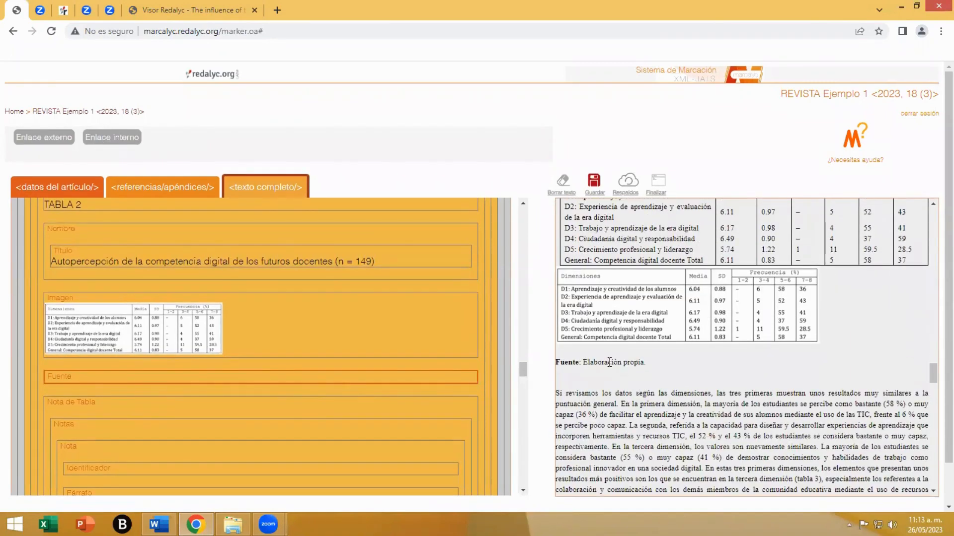
drag(609, 362, 645, 360)
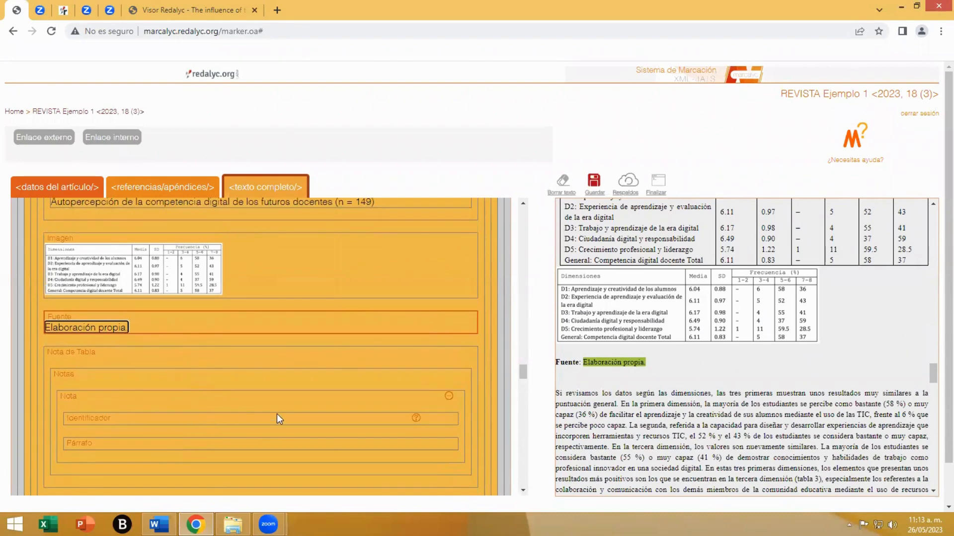
- Delete the leftover figure element and the redundant "Fuente" paragraph below the TABLA 2 element and save the markup
scroll(276, 413, up, 1)
scroll(276, 414, down, 4)
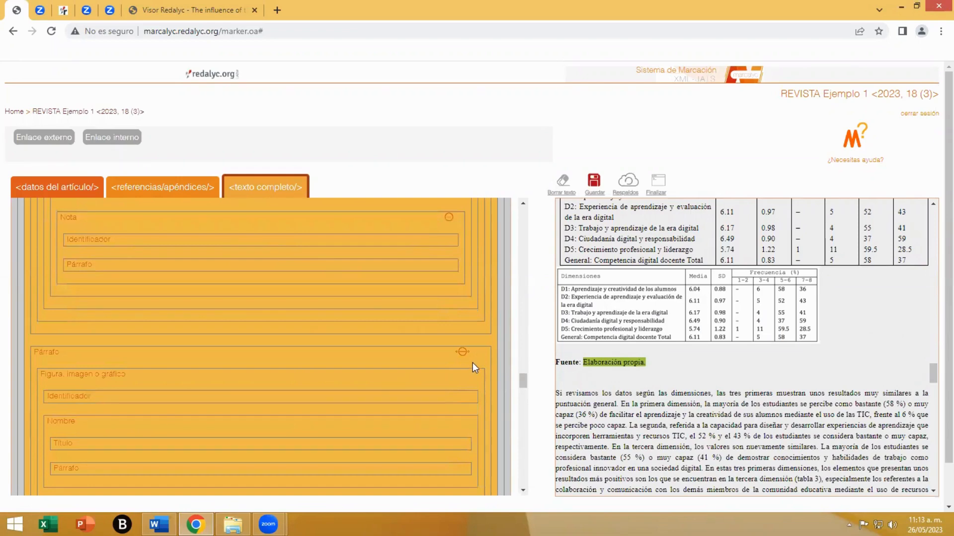
scroll(316, 393, down, 2)
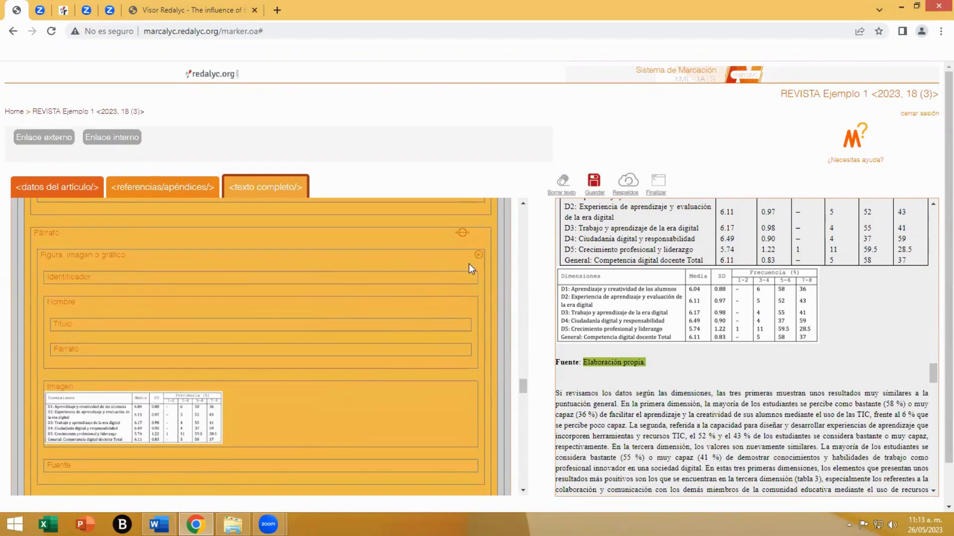
click(478, 254)
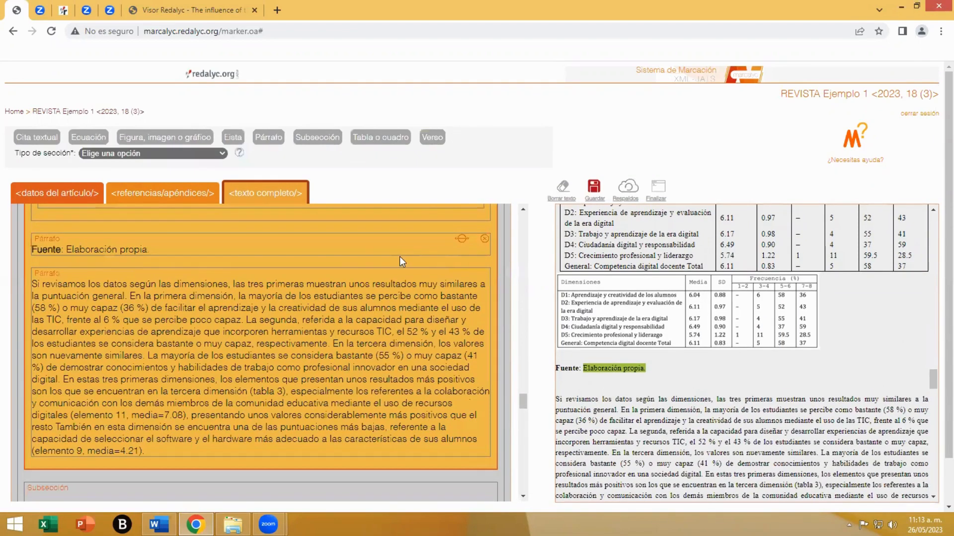
click(485, 241)
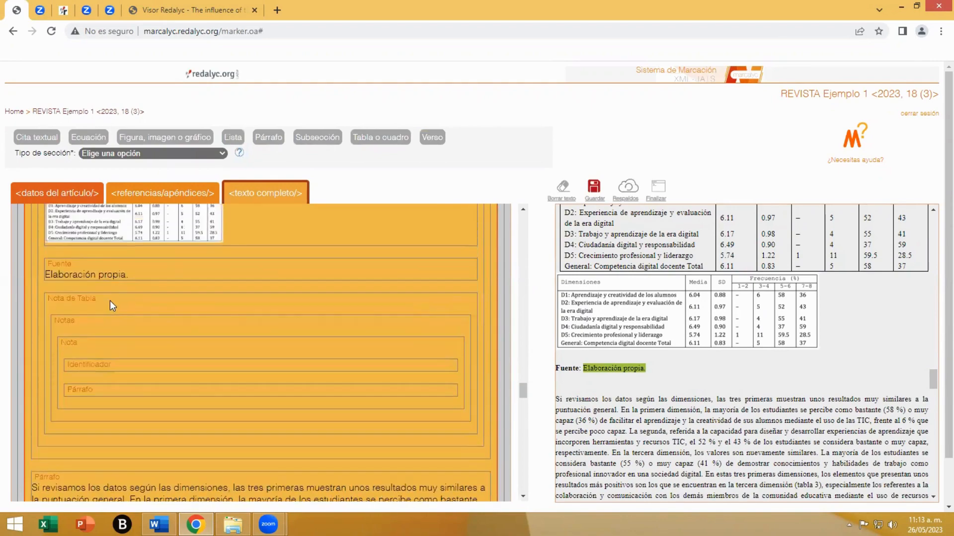
scroll(341, 354, up, 10)
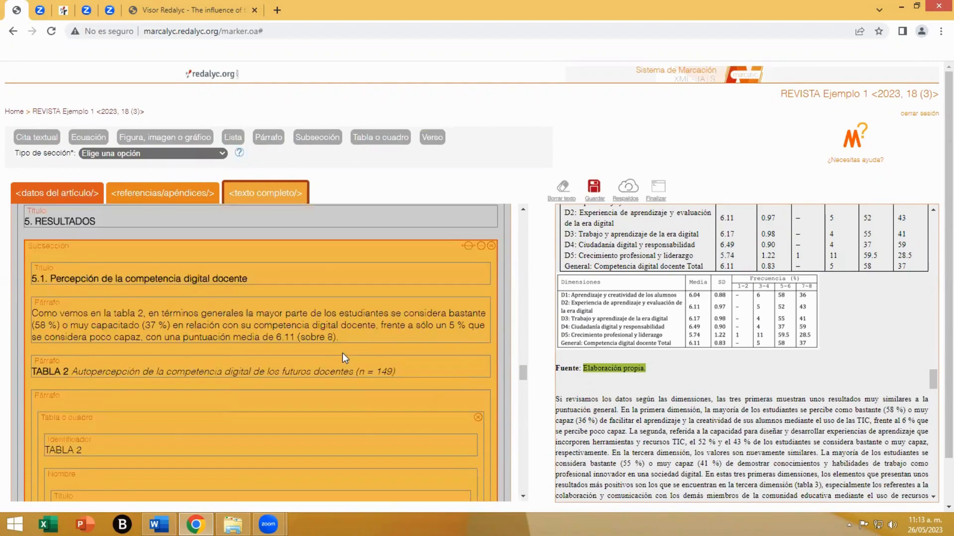
scroll(429, 286, down, 1)
click(592, 188)
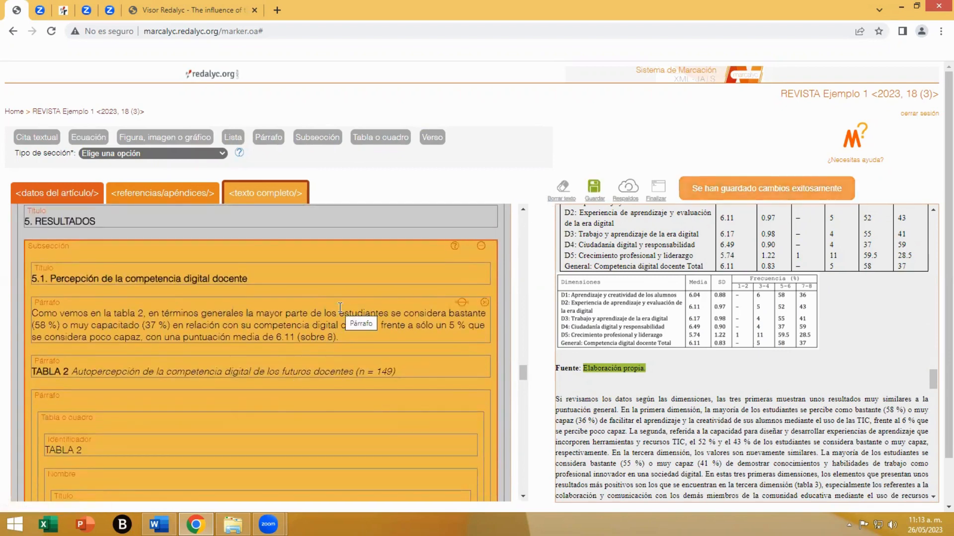
- Delete the existing FIGURA 1 element in subsection 5.2 and insert a new figure element in its empty paragraph
scroll(246, 370, down, 8)
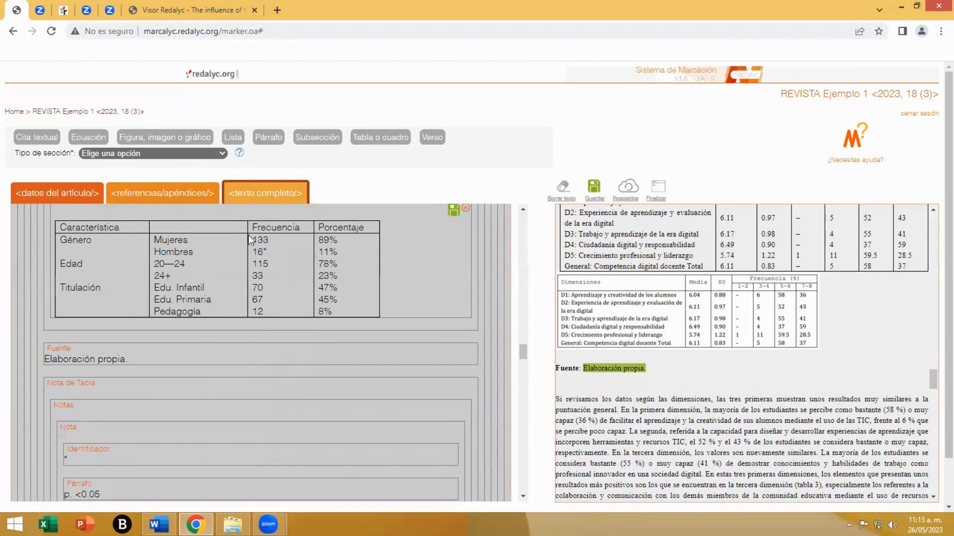
scroll(252, 387, down, 10)
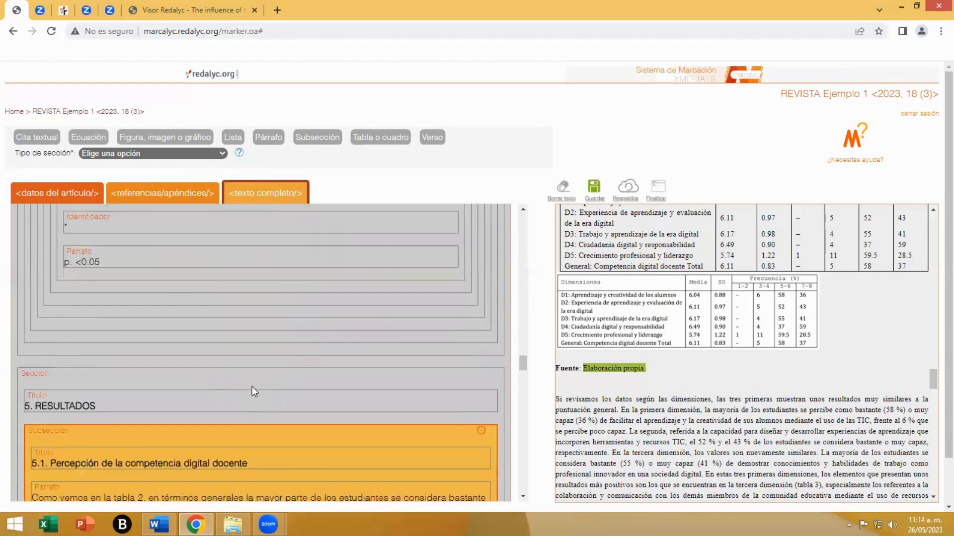
scroll(251, 387, down, 3)
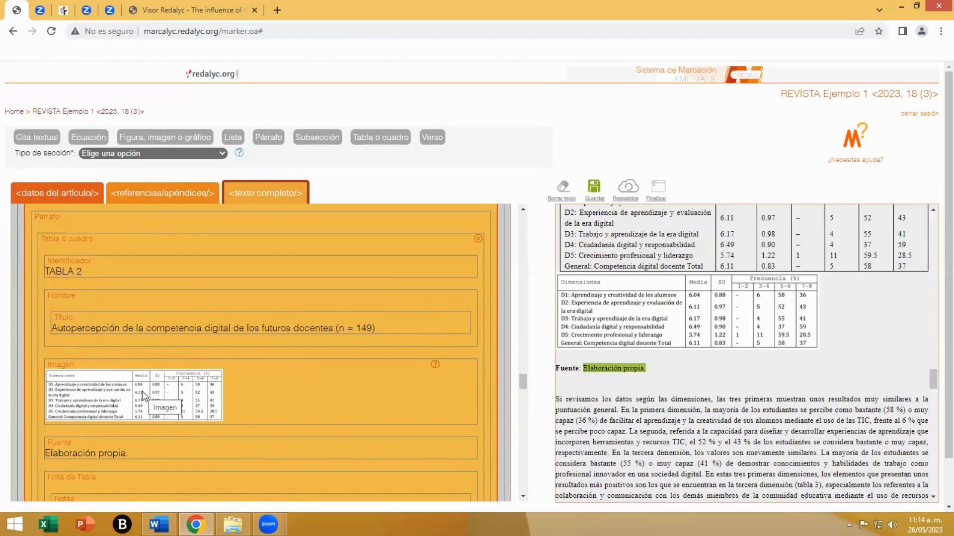
scroll(142, 392, down, 8)
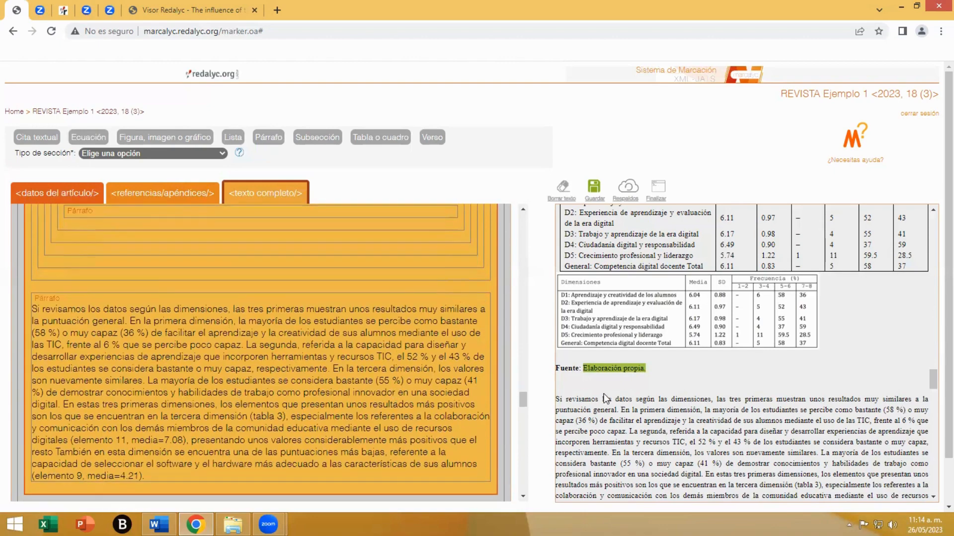
scroll(350, 399, down, 3)
click(347, 397)
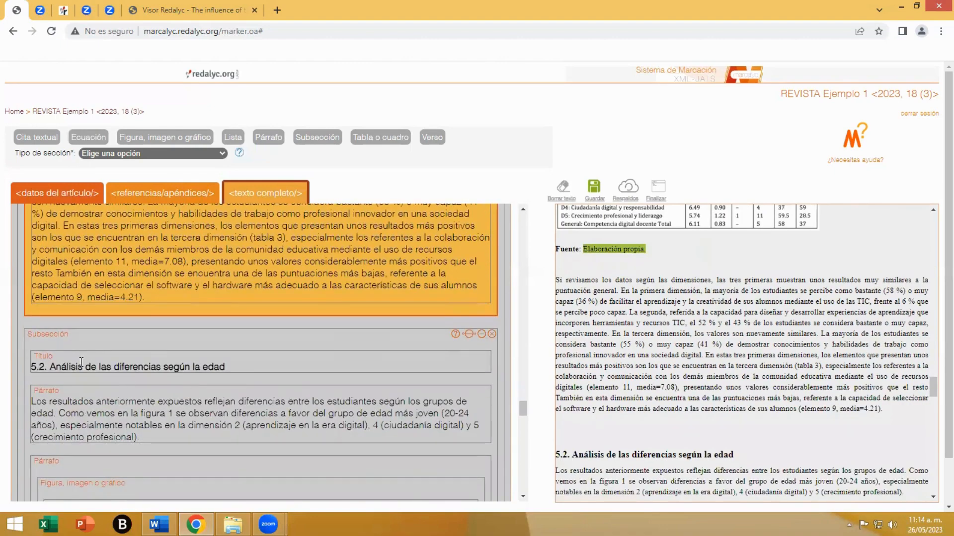
scroll(559, 399, down, 3)
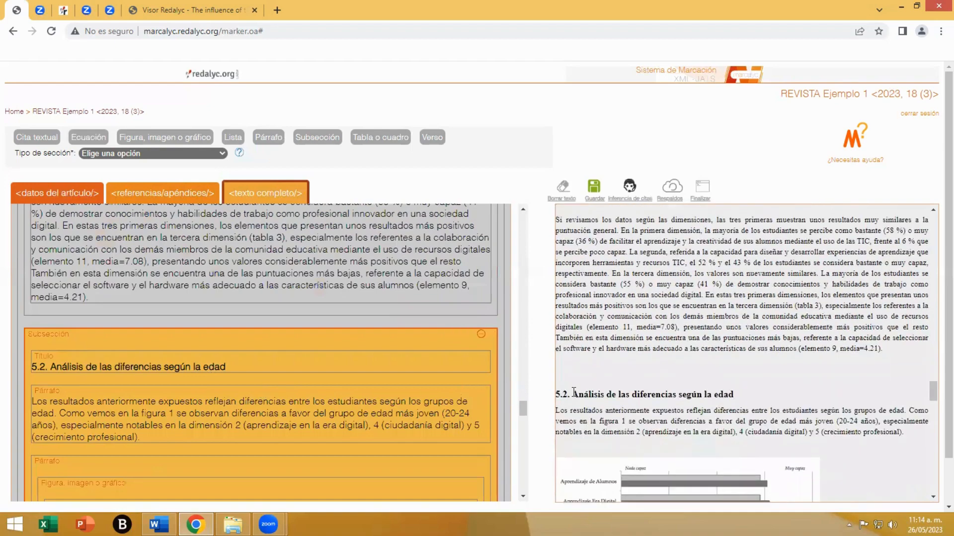
scroll(437, 400, down, 4)
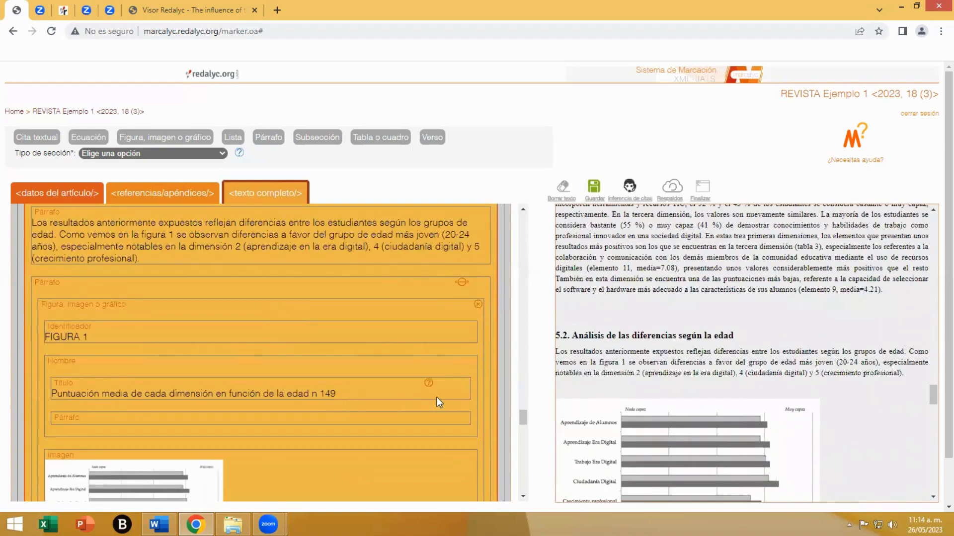
click(478, 306)
scroll(679, 407, down, 2)
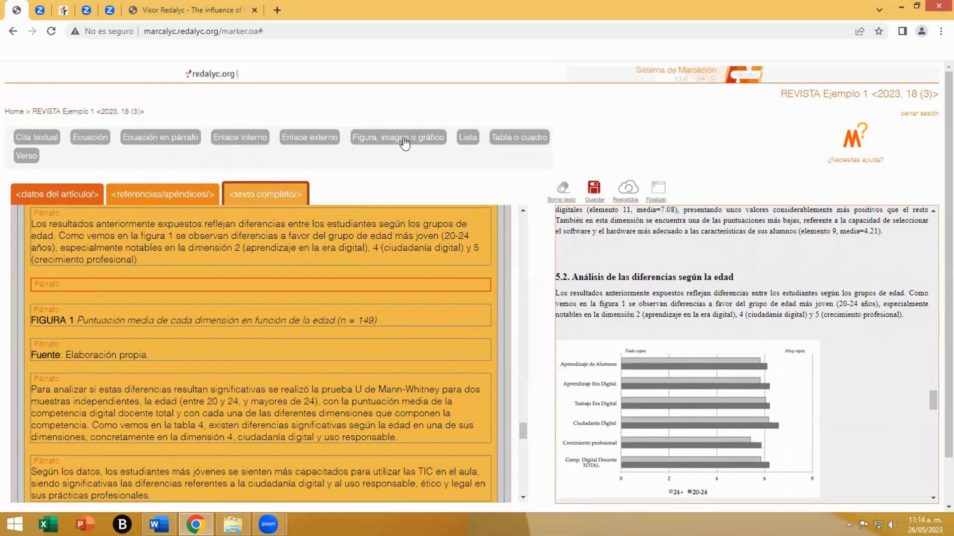
click(405, 142)
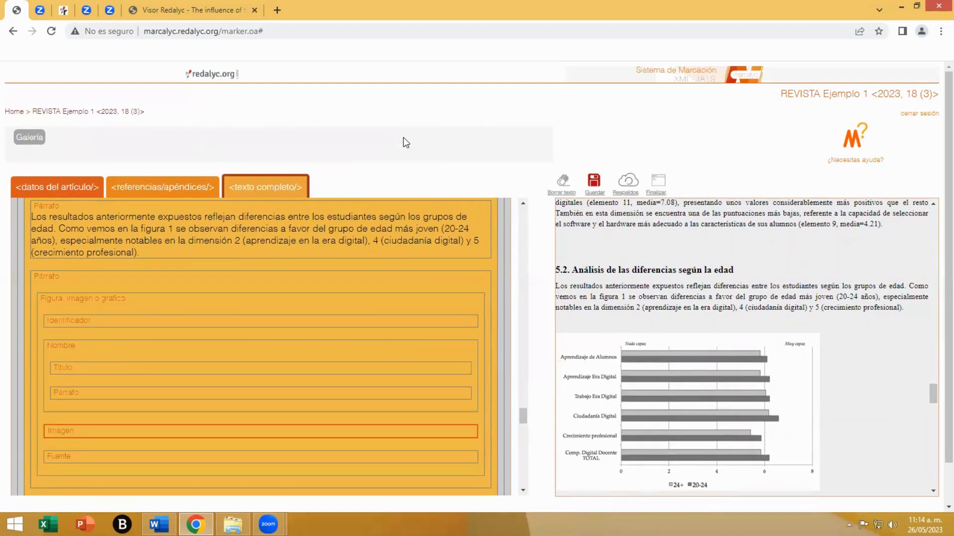
- Upload Fig01.png to the image gallery and insert it into the image element of the new figure in subsection 5.2
click(30, 139)
click(225, 232)
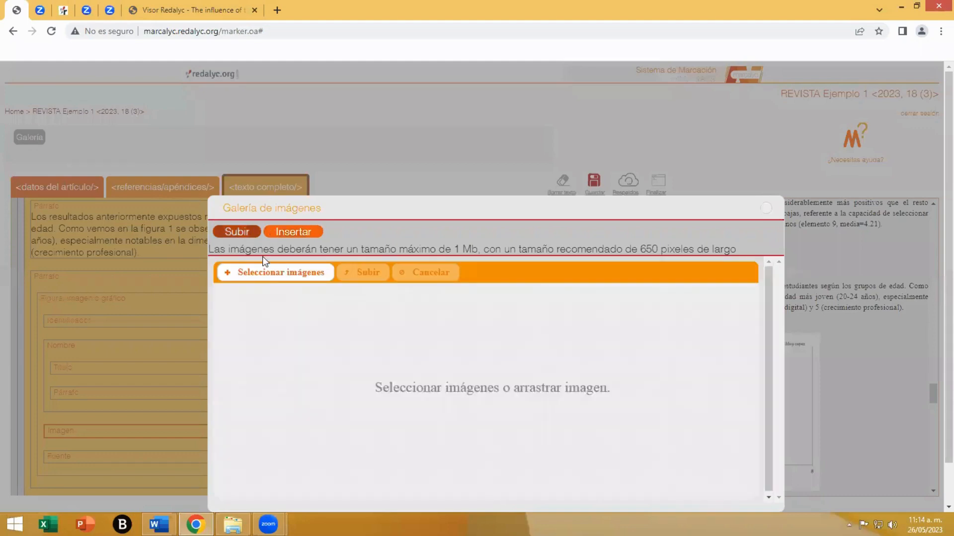
click(276, 269)
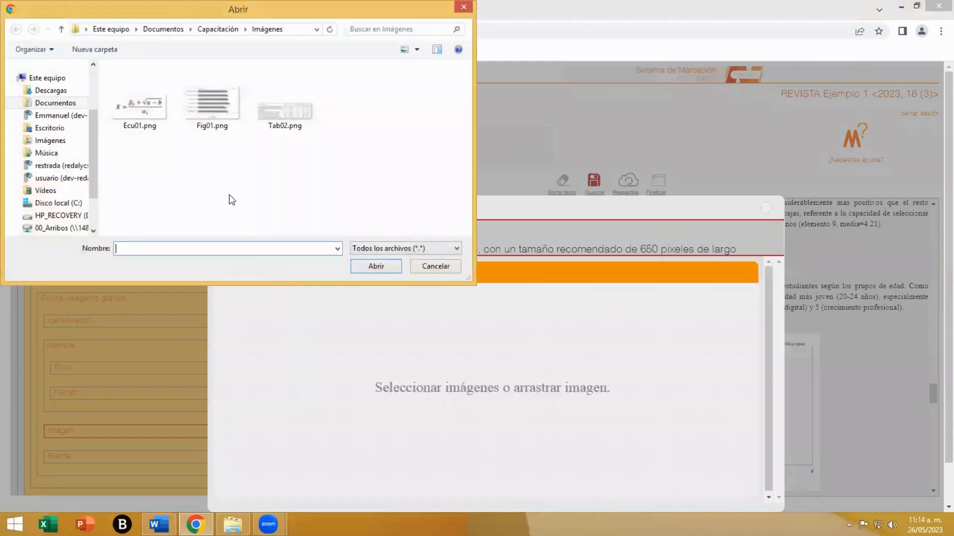
click(204, 108)
click(376, 267)
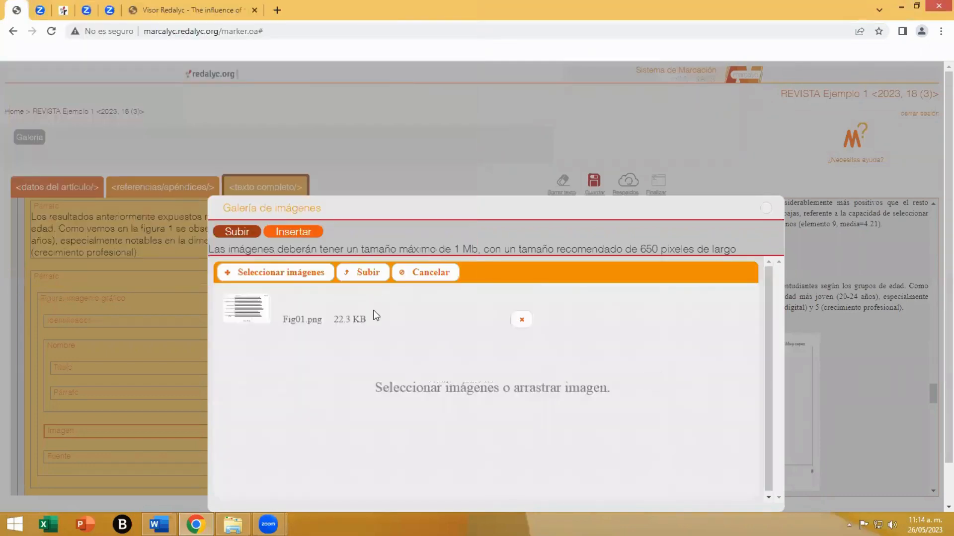
click(365, 276)
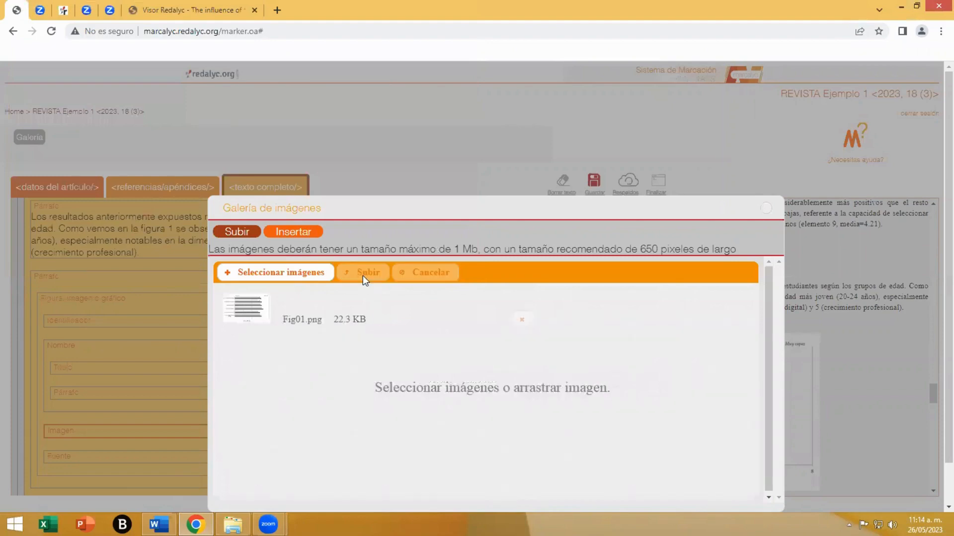
click(304, 231)
click(338, 475)
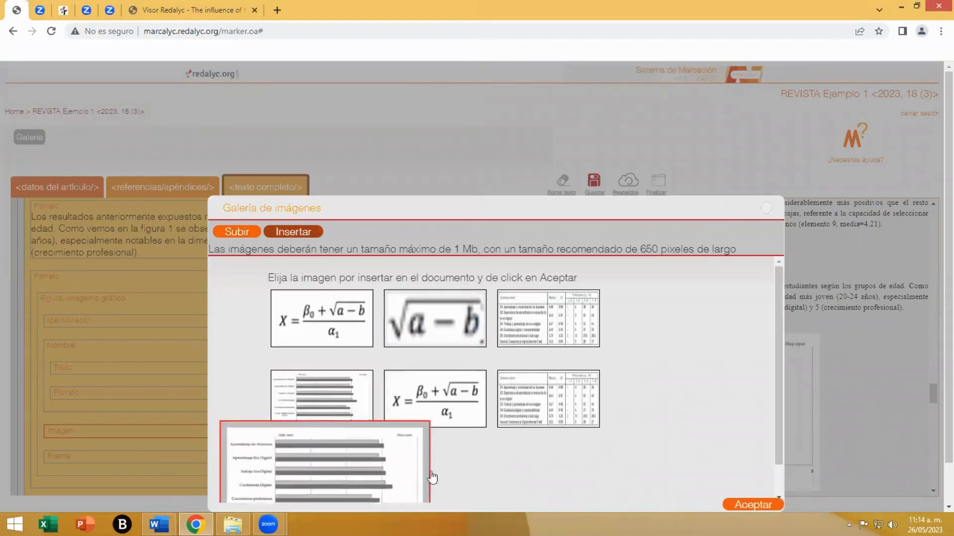
click(749, 500)
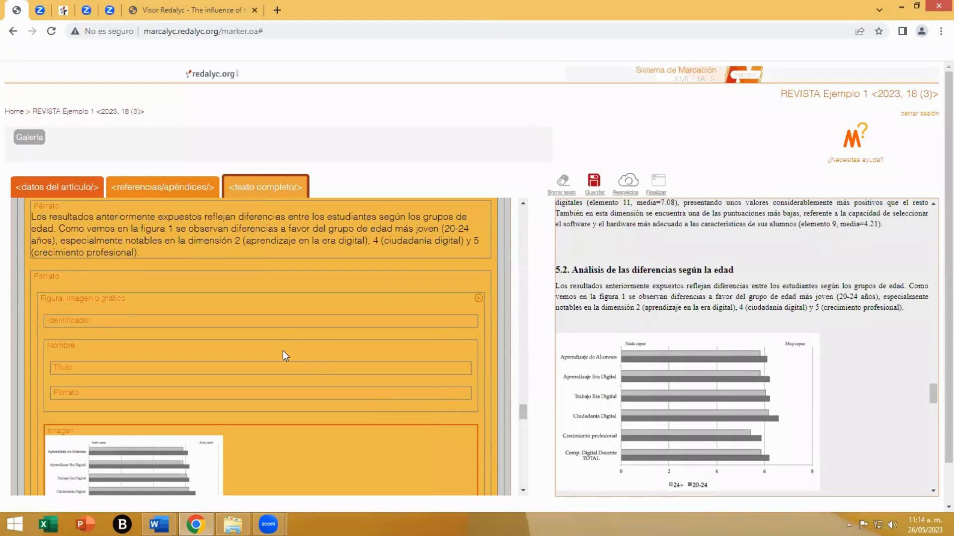
- Mark "FIGURA 1" from the article text as the identifier of the new figure element
scroll(282, 350, down, 1)
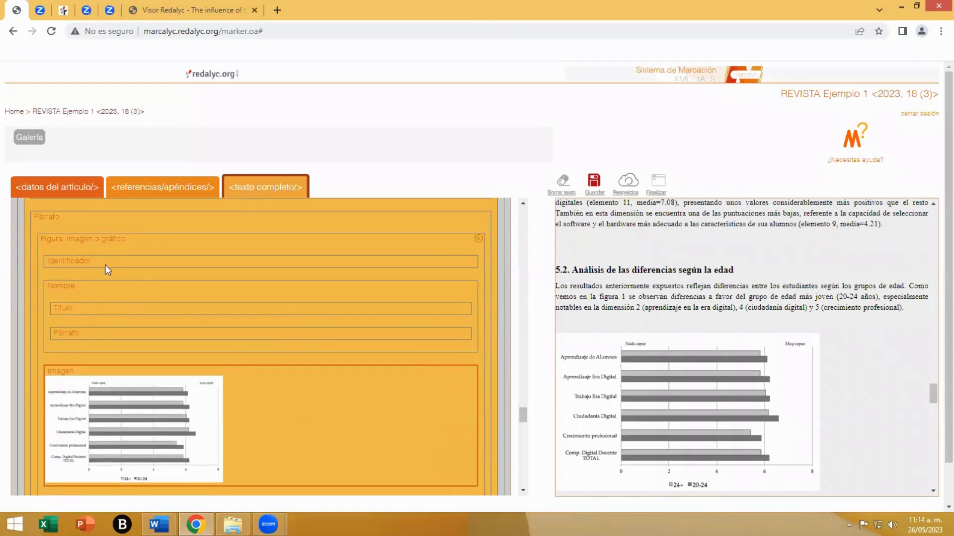
click(64, 259)
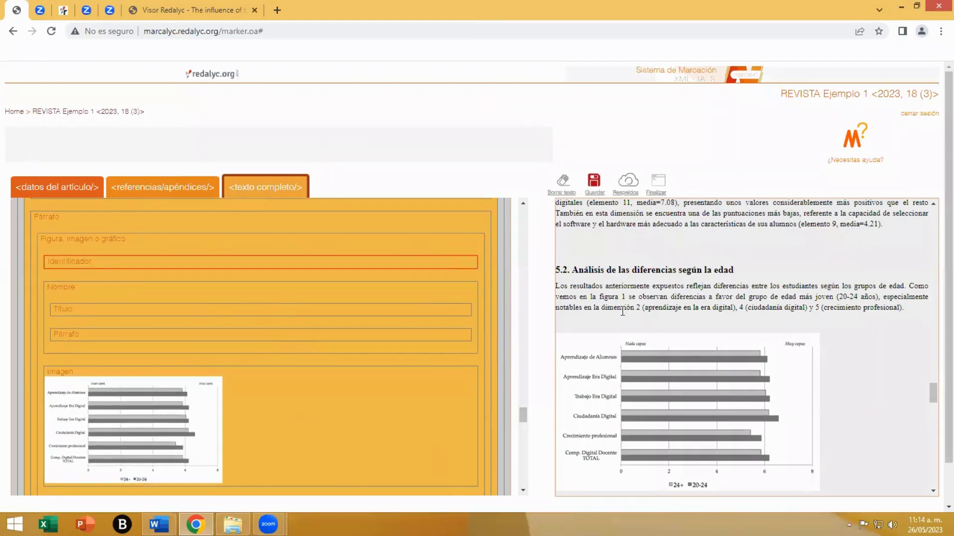
scroll(622, 312, down, 5)
scroll(661, 310, up, 2)
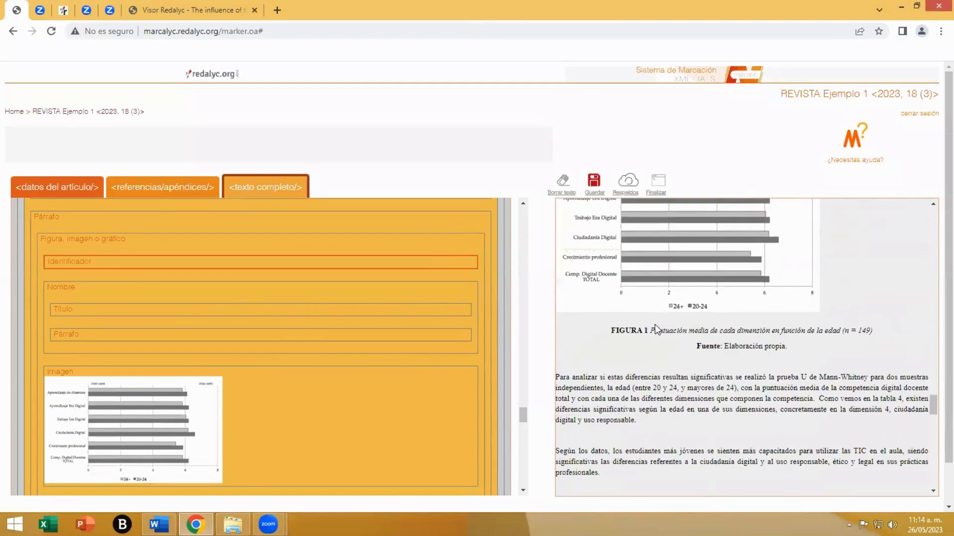
drag(648, 330, 609, 330)
- Mark "Puntuación media de cada dimensión en función de la edad (n = 149)" as the FIGURA 1 title and delete the empty paragraph beneath it
click(50, 318)
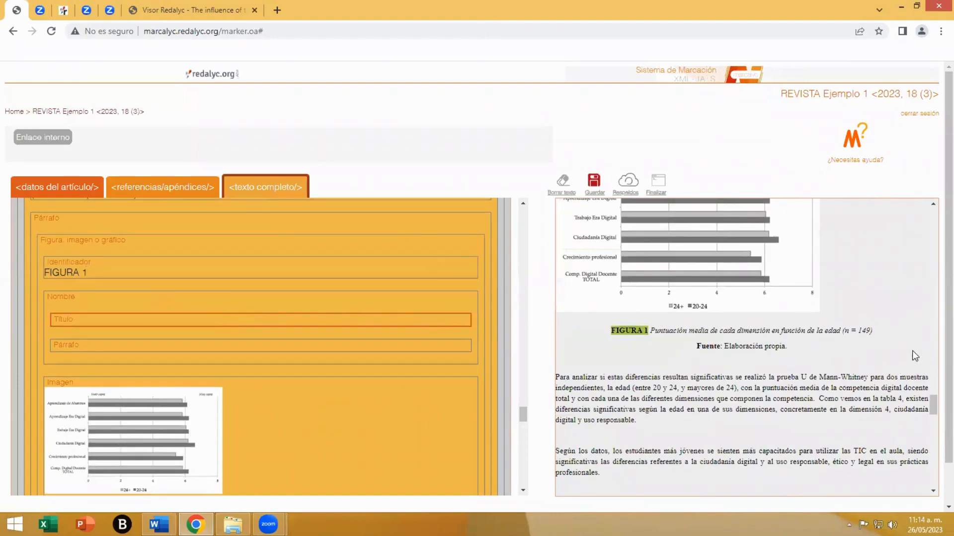
drag(887, 331, 649, 330)
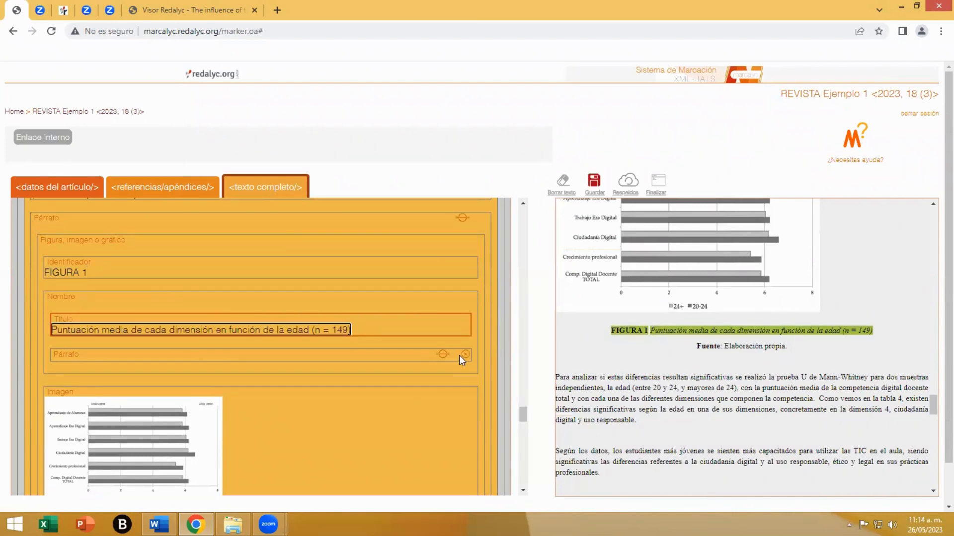
click(465, 354)
- Mark "Elaboración propia." from the article text as the source of FIGURA 1
scroll(314, 367, down, 3)
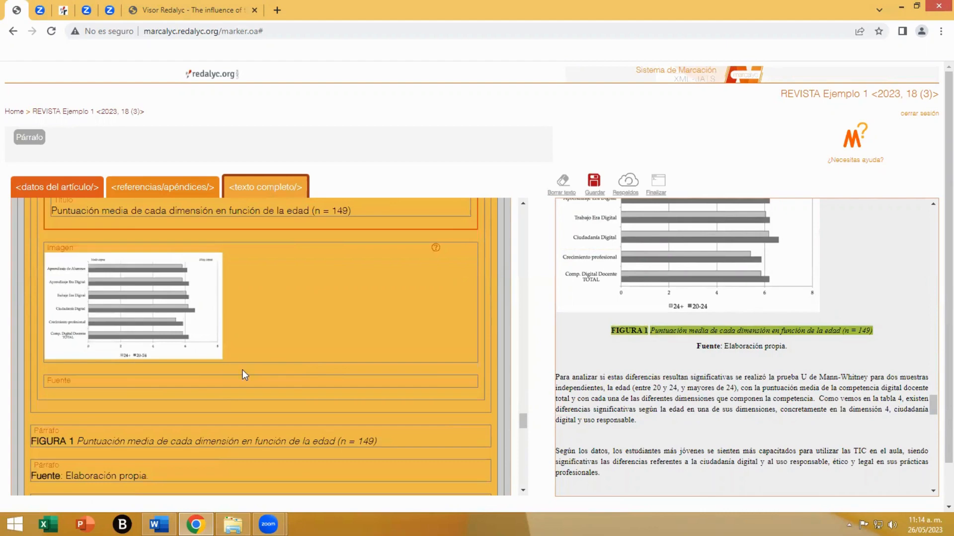
click(124, 380)
drag(725, 347, 781, 350)
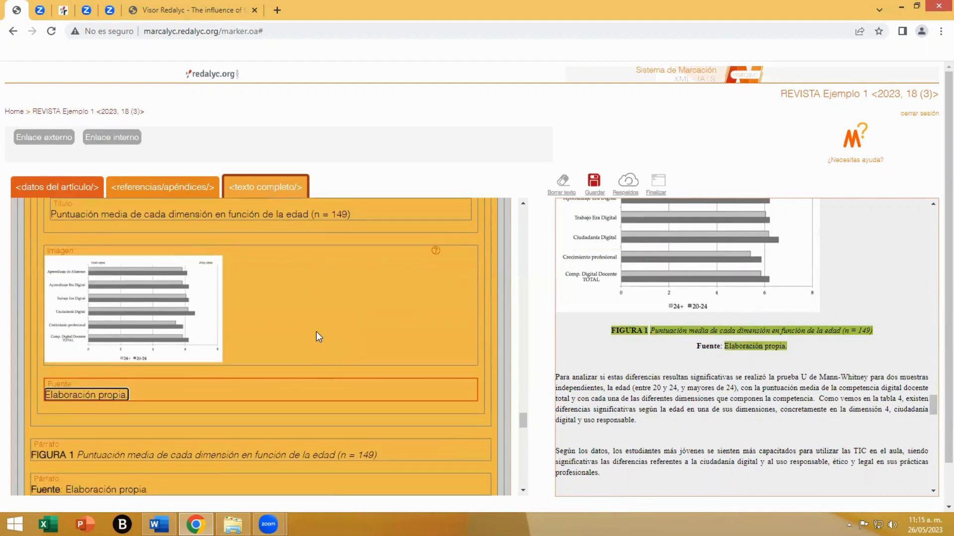
- Delete the redundant FIGURA 1 caption and "Fuente" paragraphs below the figure element and save the markup
scroll(316, 332, up, 4)
scroll(316, 332, down, 4)
scroll(316, 331, down, 3)
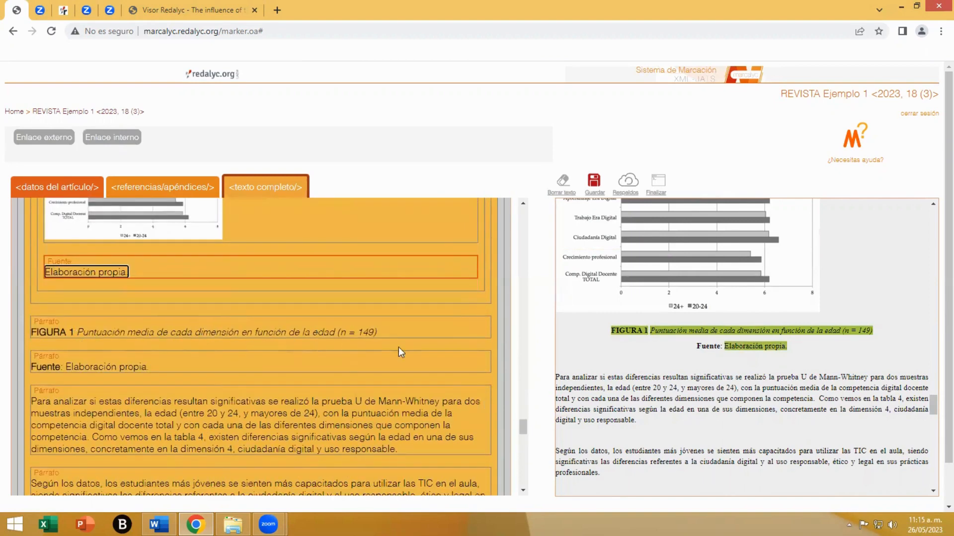
click(484, 322)
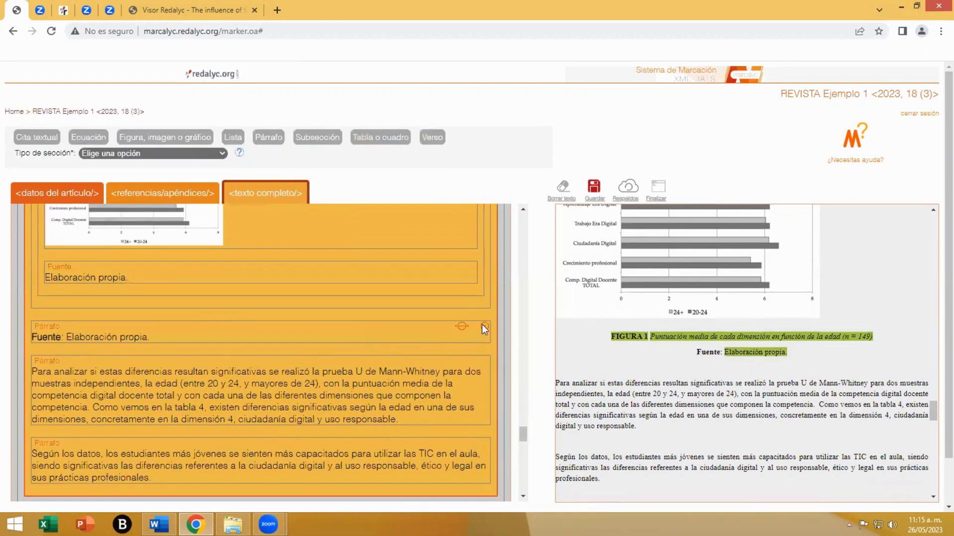
click(485, 328)
click(594, 197)
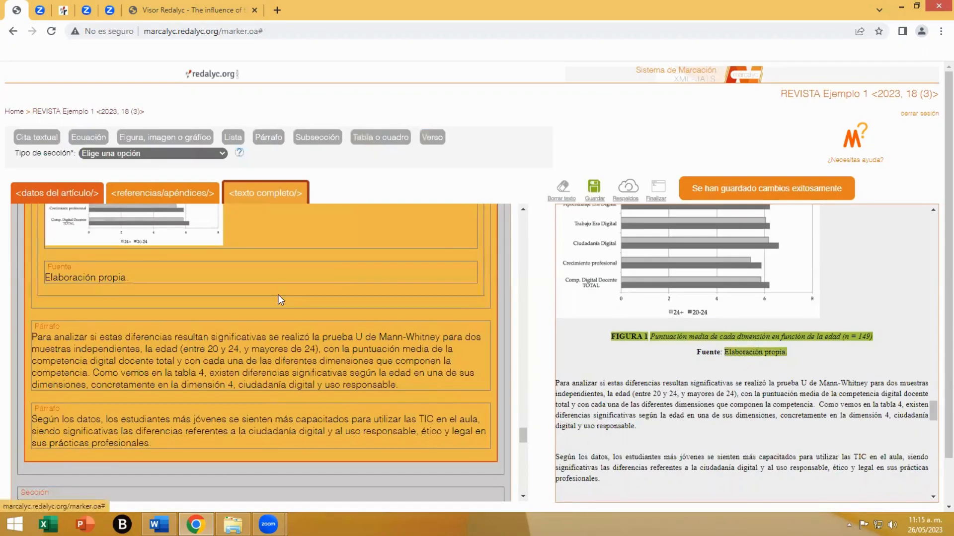
- Review the marked paragraphs of sections 6. DISCUSIÓN and 7. CONCLUSIONES through to the end of the full text
scroll(294, 306, down, 5)
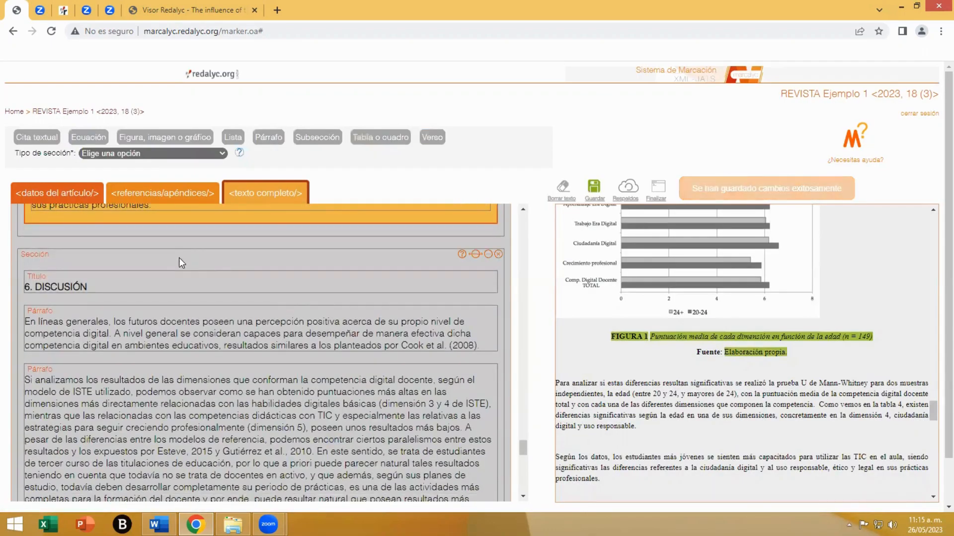
scroll(646, 377, down, 5)
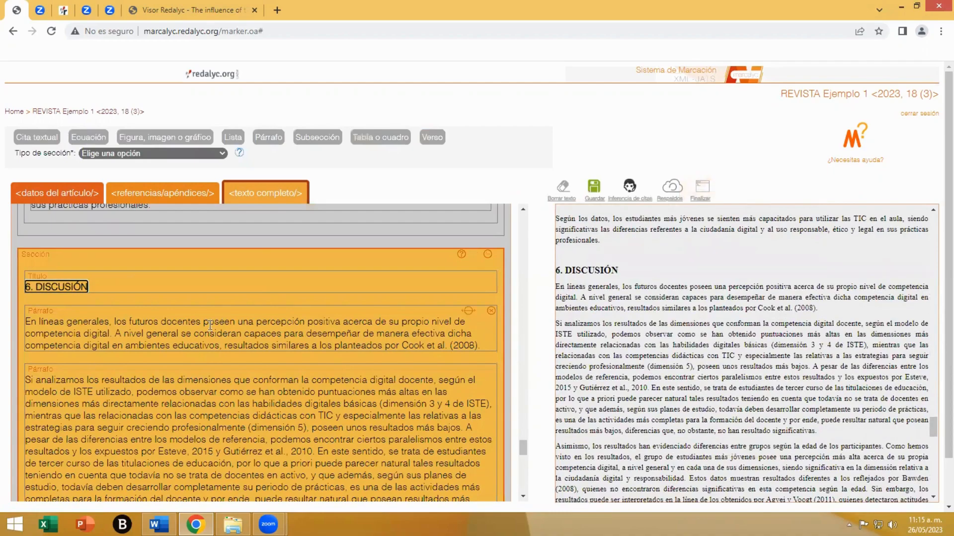
scroll(210, 326, down, 1)
scroll(210, 326, down, 2)
click(363, 373)
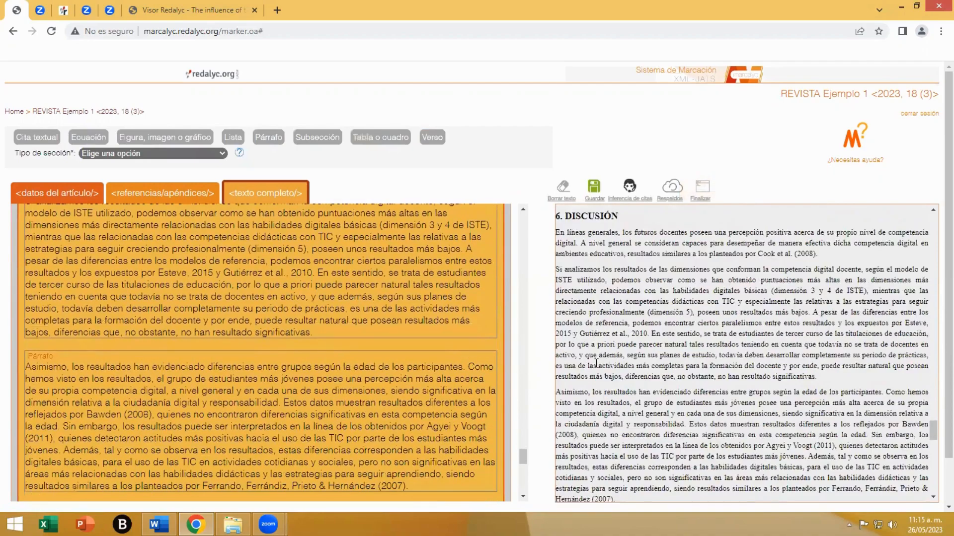
scroll(203, 397, down, 3)
click(144, 407)
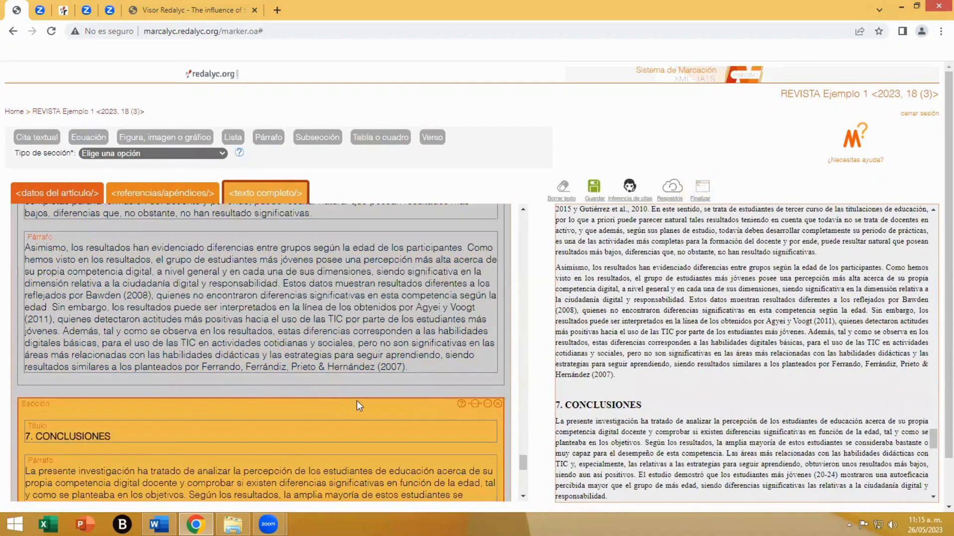
scroll(357, 401, down, 2)
scroll(643, 400, down, 5)
scroll(313, 400, down, 4)
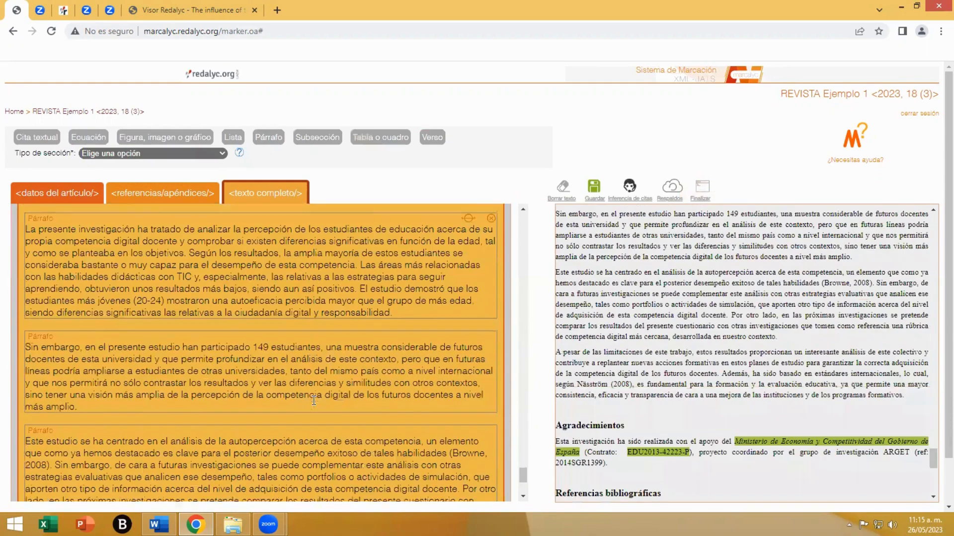
scroll(313, 401, down, 1)
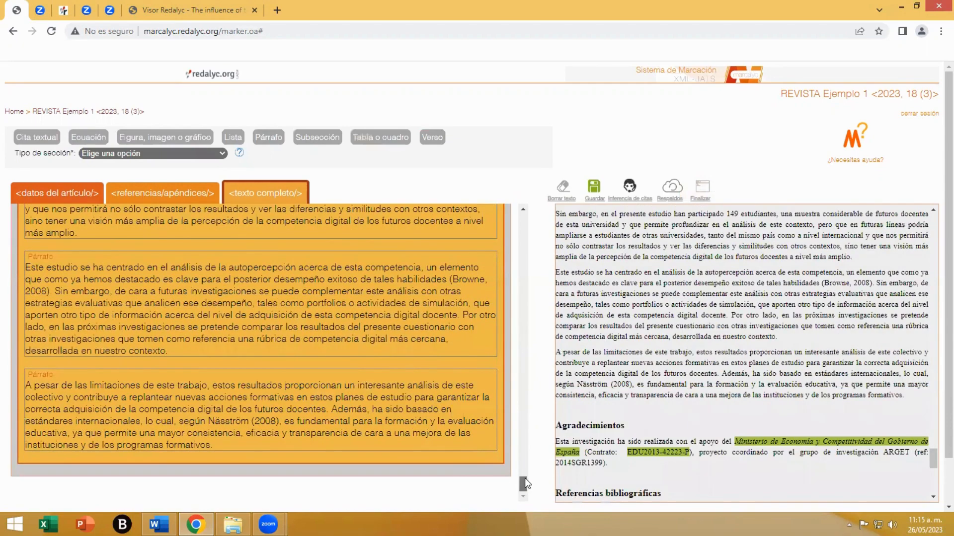
mouse_move(523, 485)
mouse_down()
mouse_move(524, 461)
mouse_move(523, 484)
mouse_up()
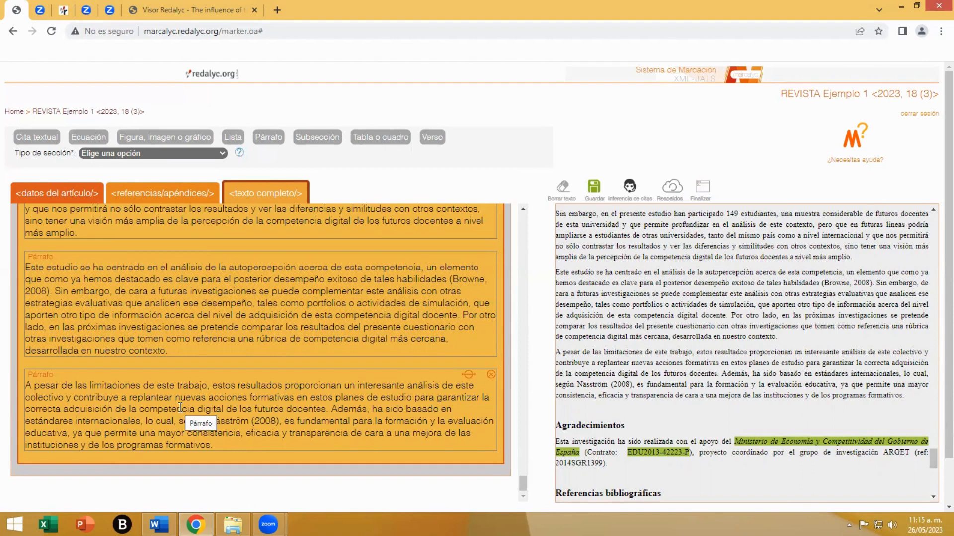
scroll(359, 428, up, 1)
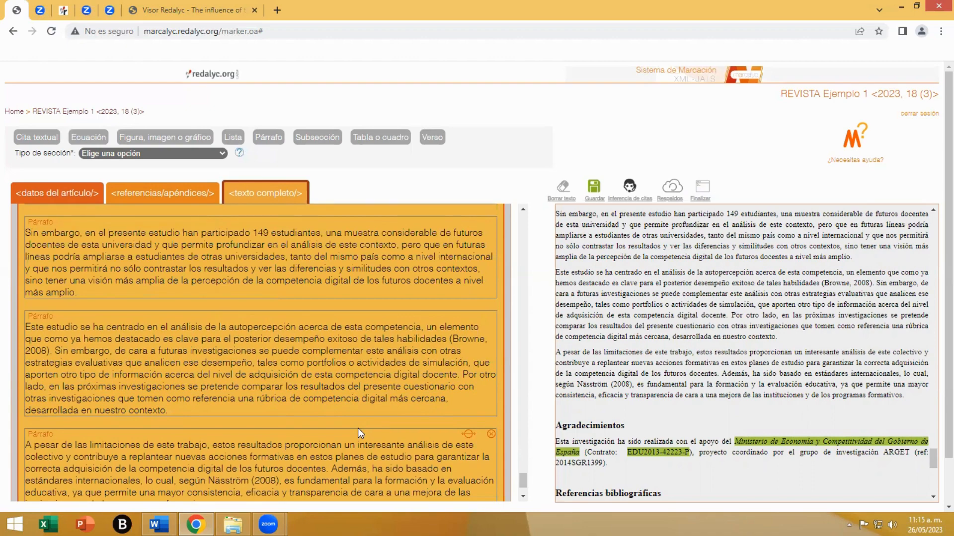
scroll(358, 428, up, 1)
scroll(357, 428, down, 1)
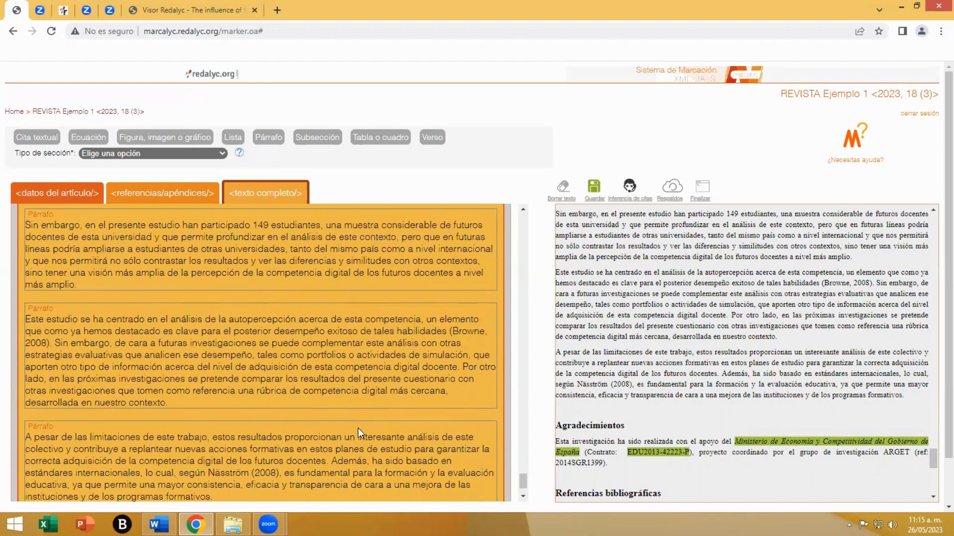
scroll(358, 428, down, 1)
scroll(360, 427, up, 2)
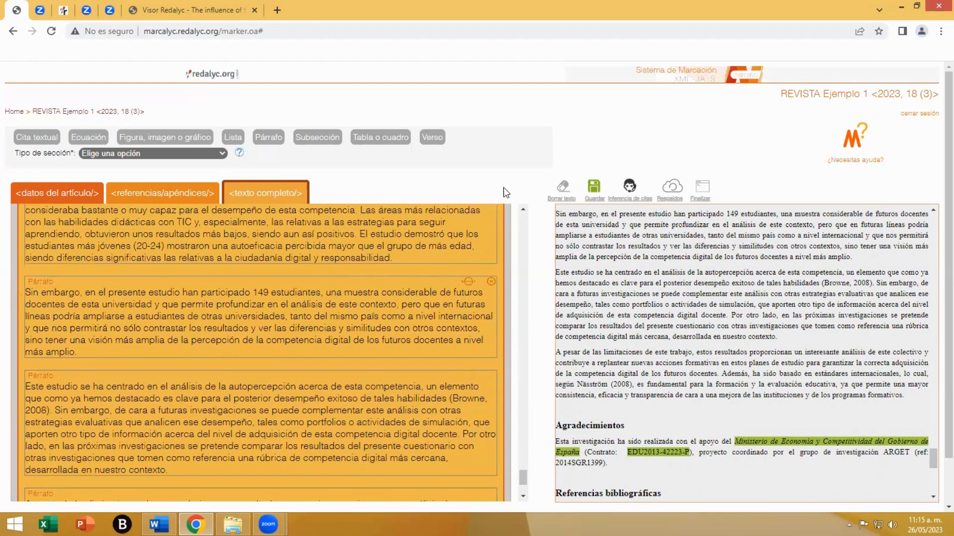
click(467, 37)
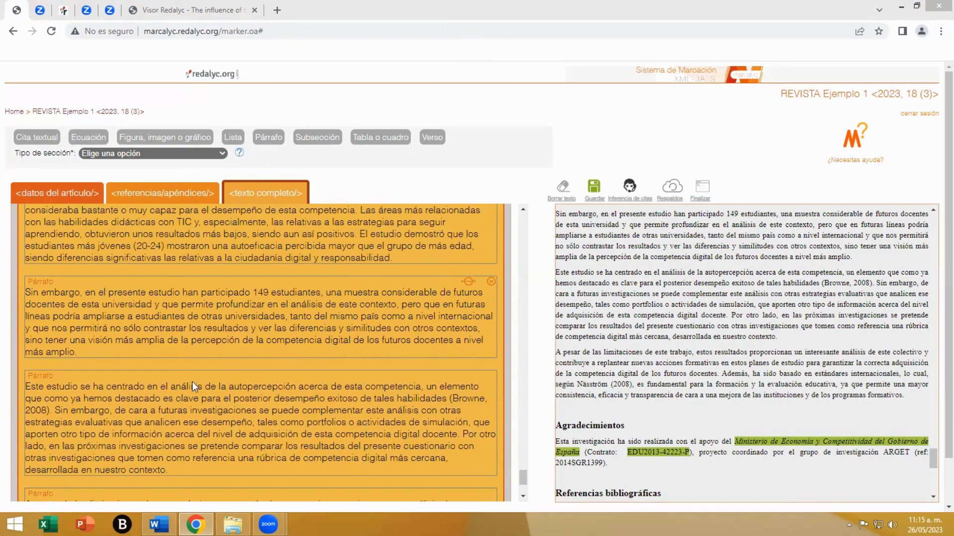
- Set the orientation of the TABLA 2 image to Original
click(254, 406)
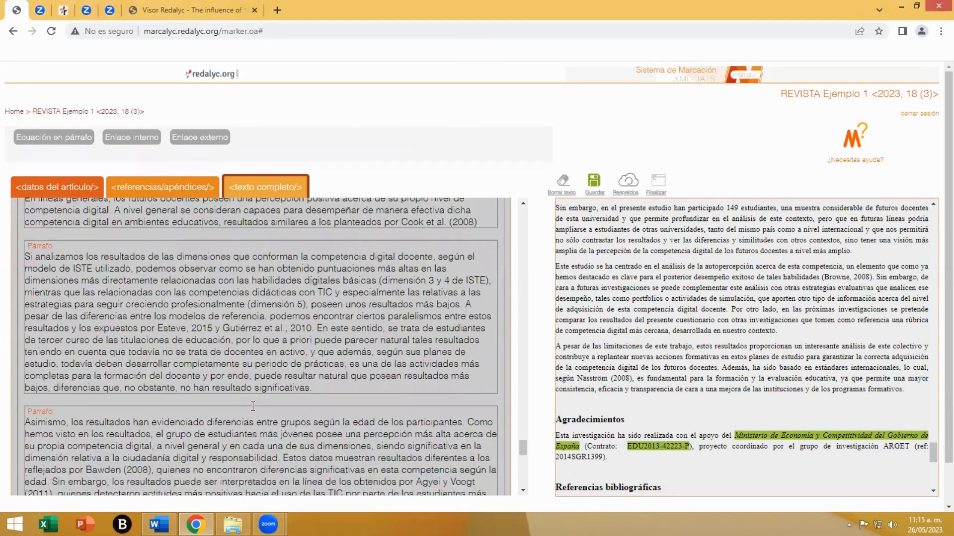
scroll(261, 404, up, 10)
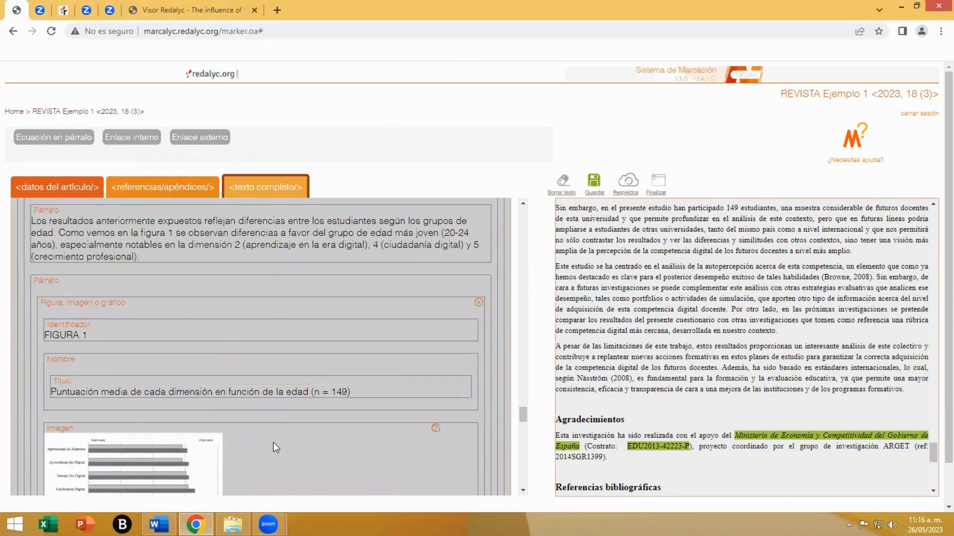
click(273, 442)
scroll(273, 442, up, 5)
scroll(273, 442, up, 5)
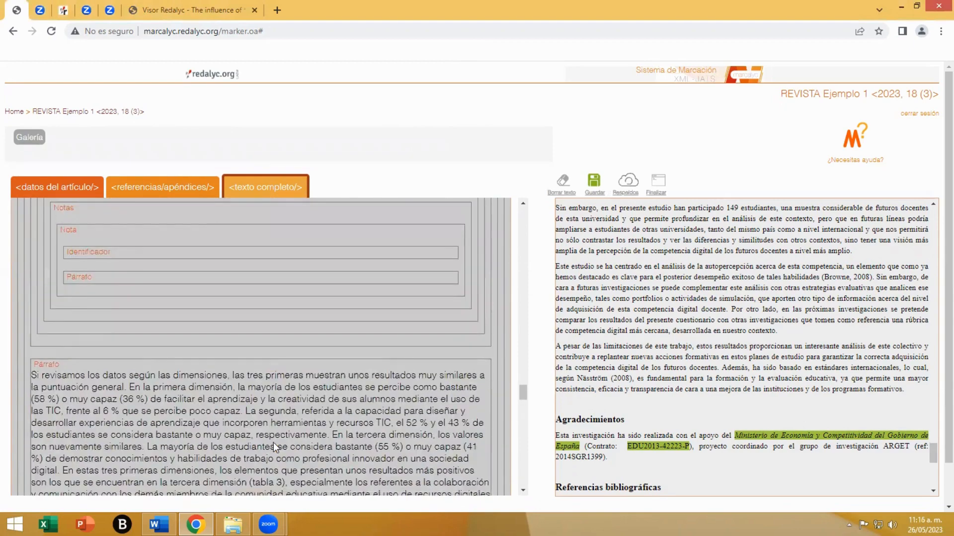
click(231, 292)
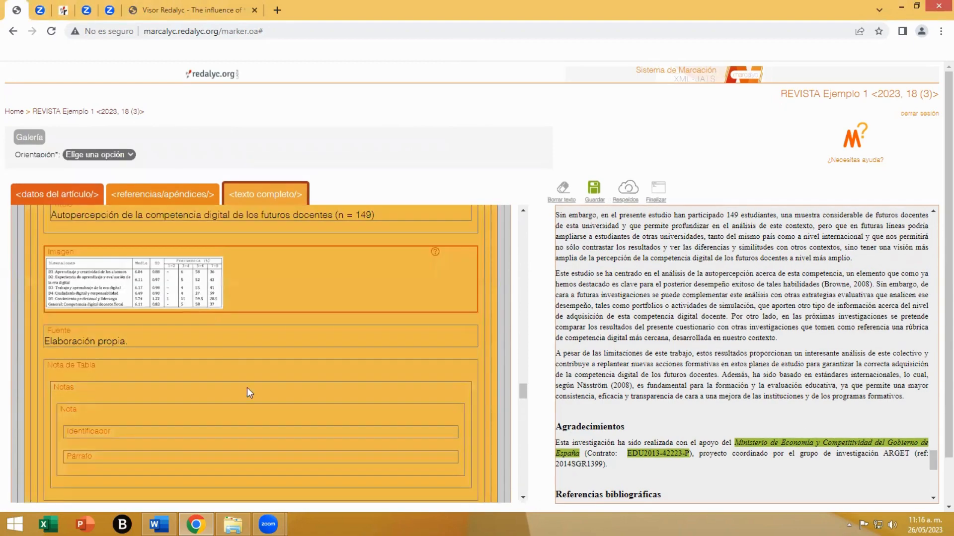
scroll(252, 406, up, 5)
scroll(252, 406, down, 2)
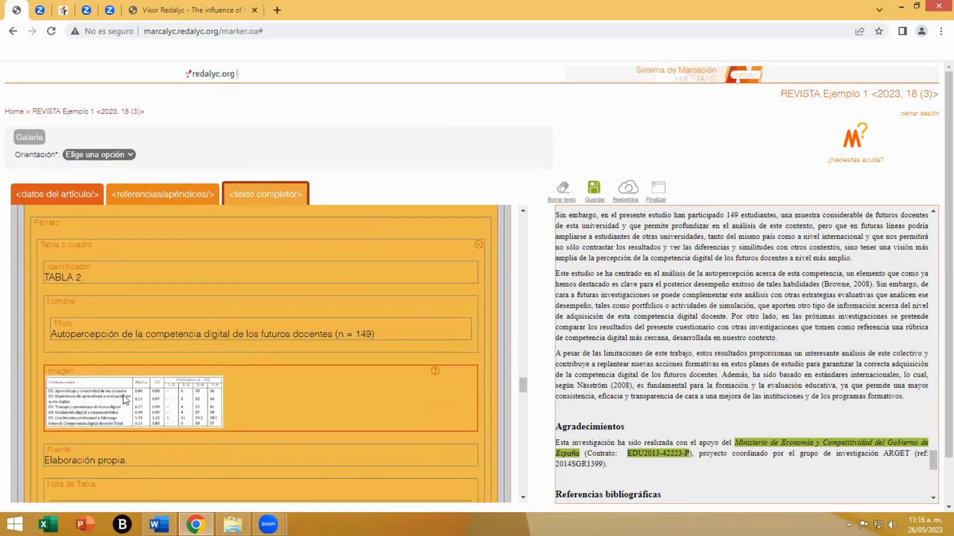
click(101, 154)
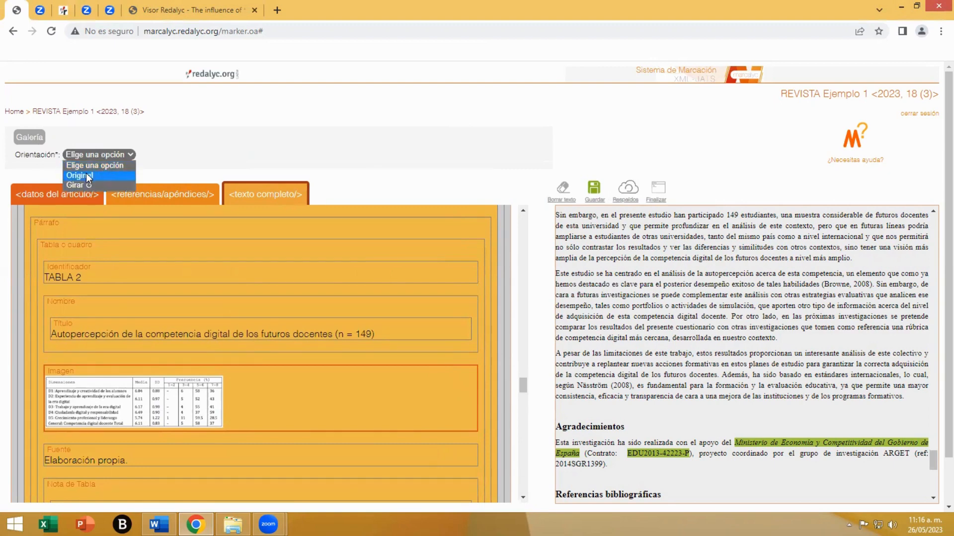
click(87, 176)
- Review the marked full text from TABLA 2 back to 1. INTRODUCCIÓN, checking TABLA 1, the numbered list of research questions and equation Ec. 1
scroll(191, 447, up, 1)
scroll(189, 445, up, 10)
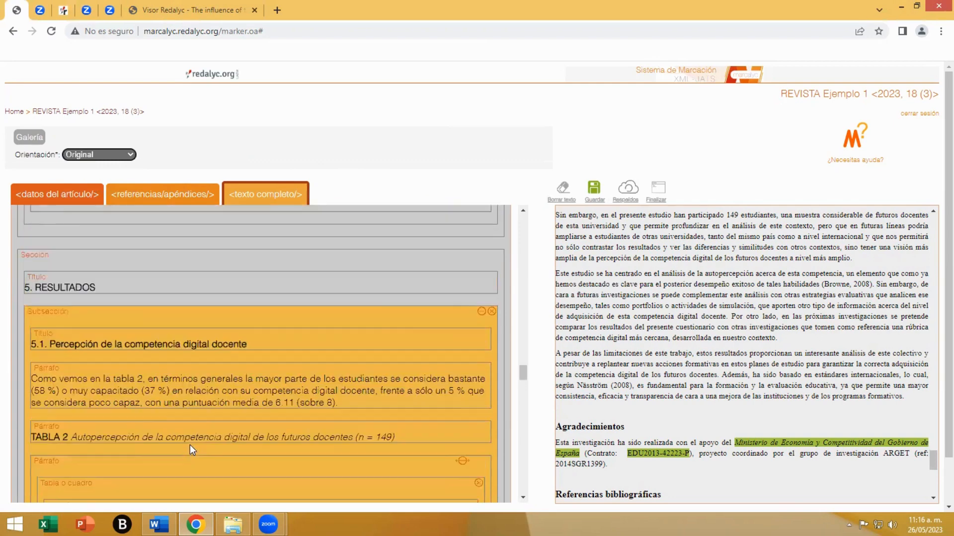
click(212, 403)
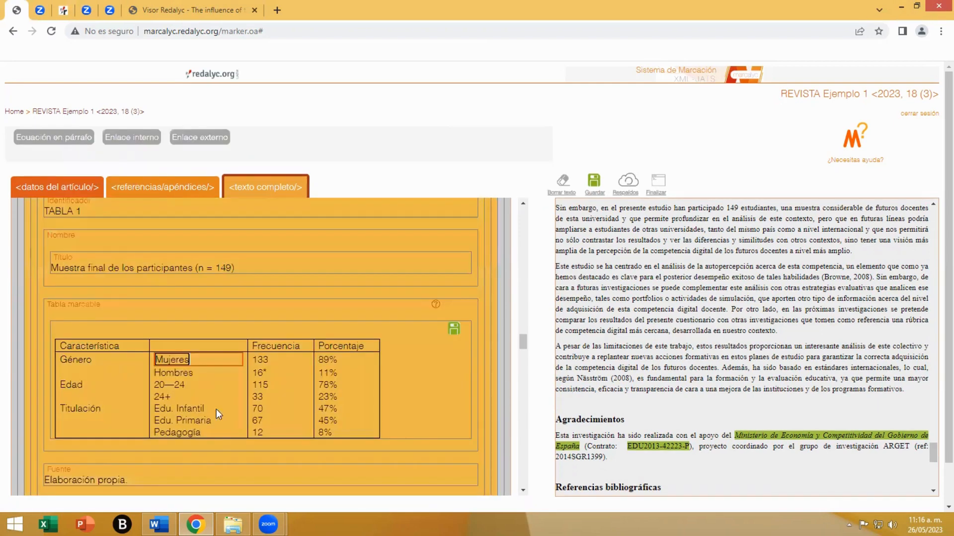
scroll(223, 433, up, 5)
scroll(222, 433, up, 6)
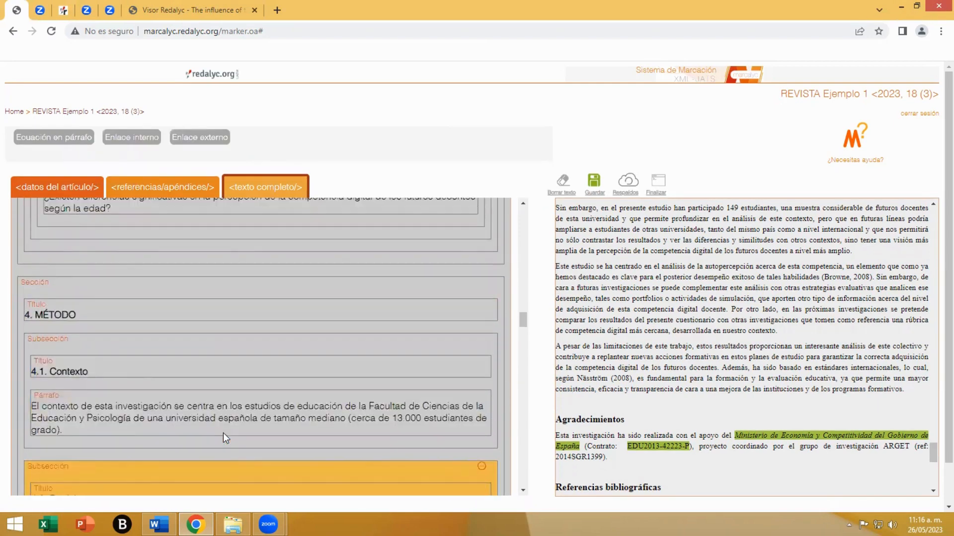
click(209, 380)
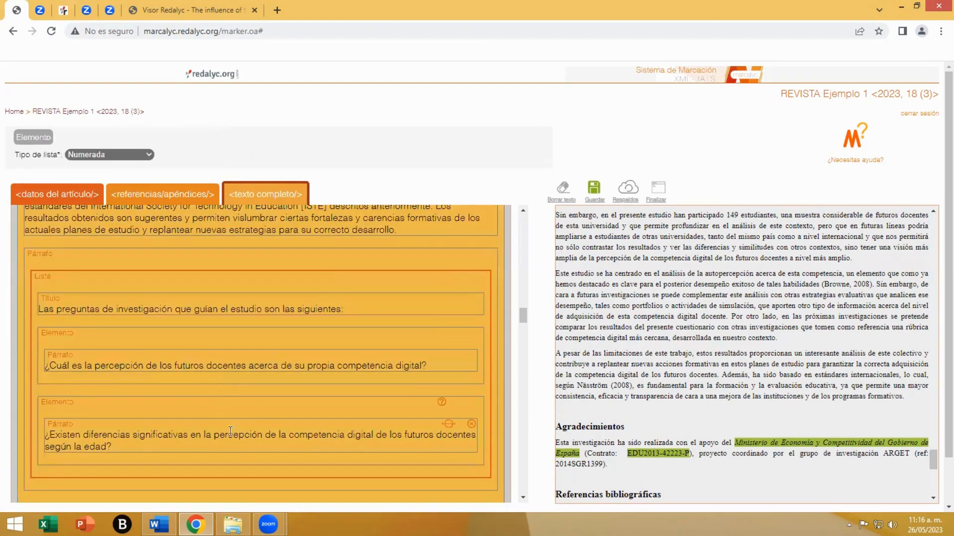
scroll(232, 440, up, 6)
scroll(232, 440, up, 4)
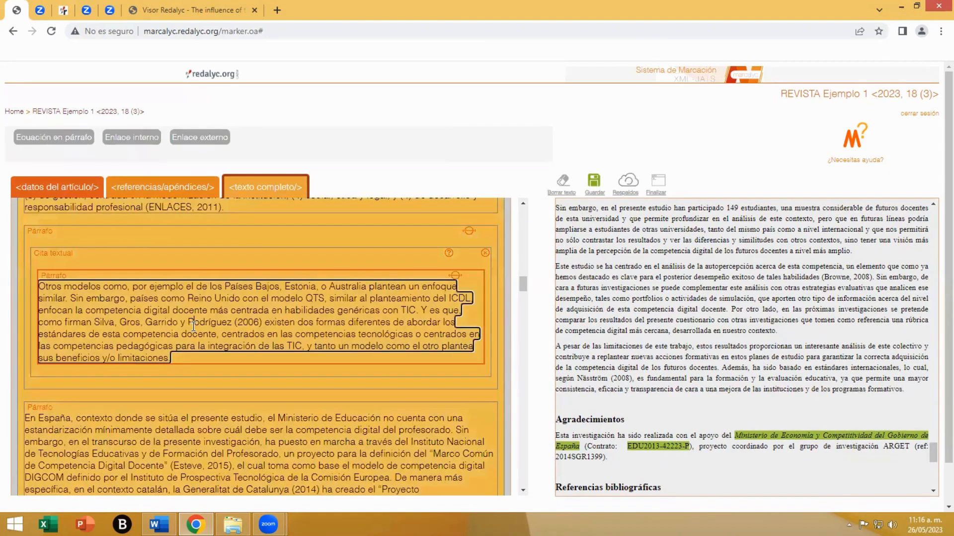
click(194, 328)
scroll(220, 467, up, 5)
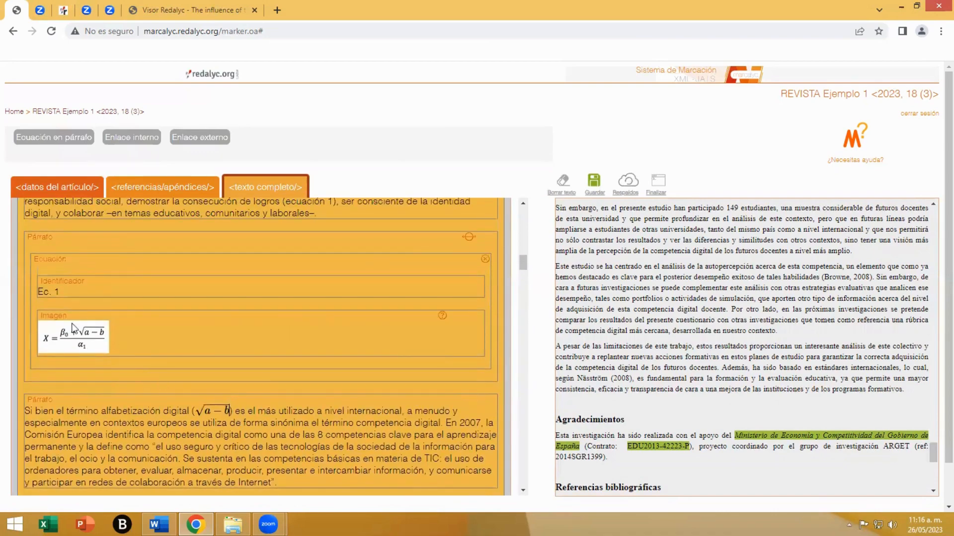
click(103, 337)
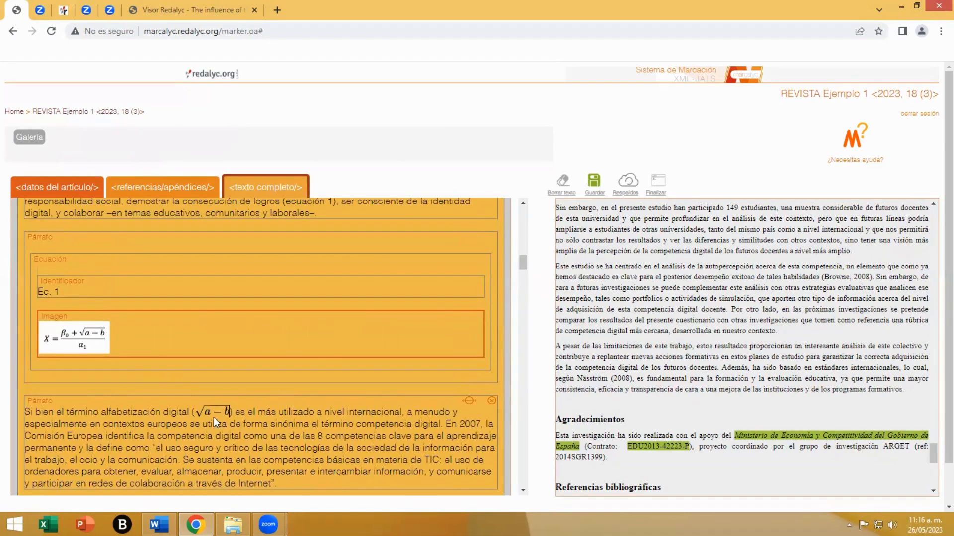
scroll(274, 451, up, 15)
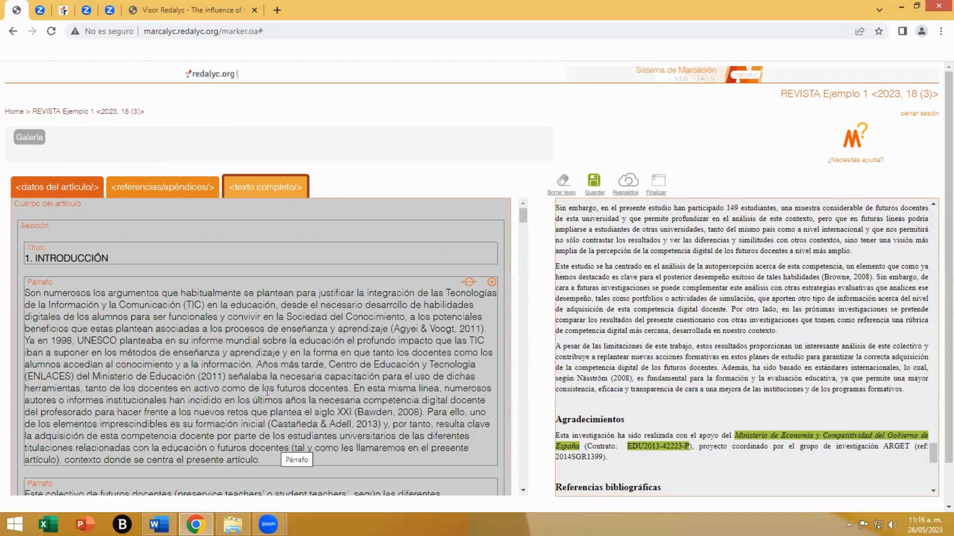
- View the marked article data with its titles and authors, and return to the full-text markup
click(59, 194)
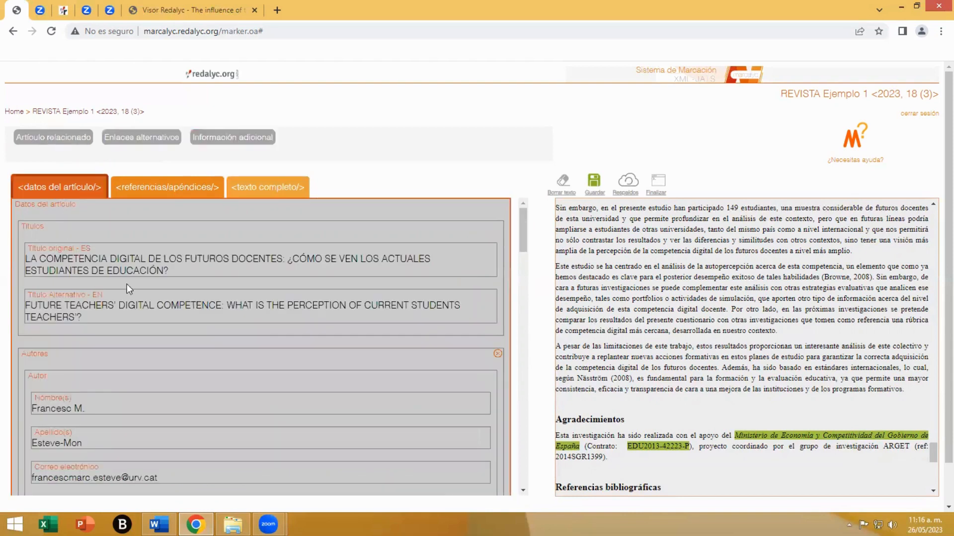
click(268, 188)
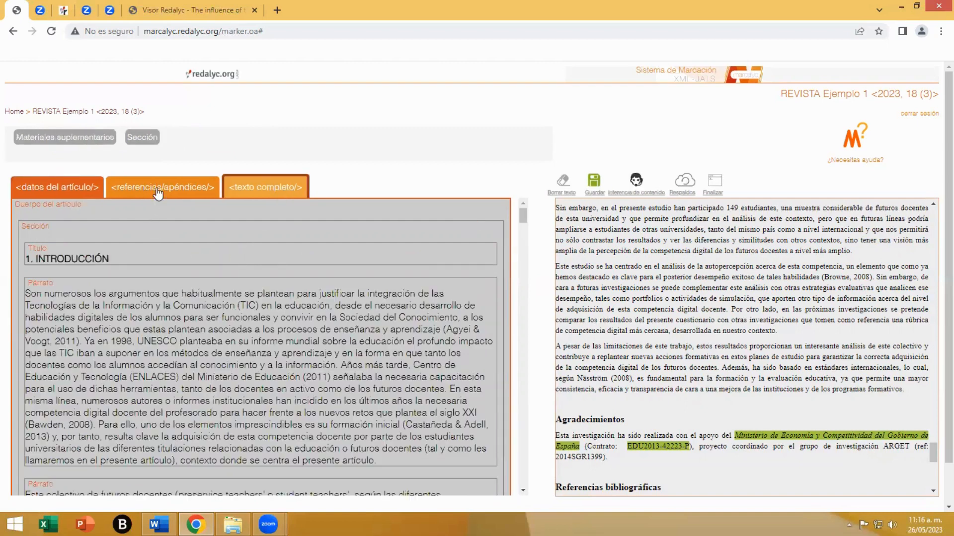
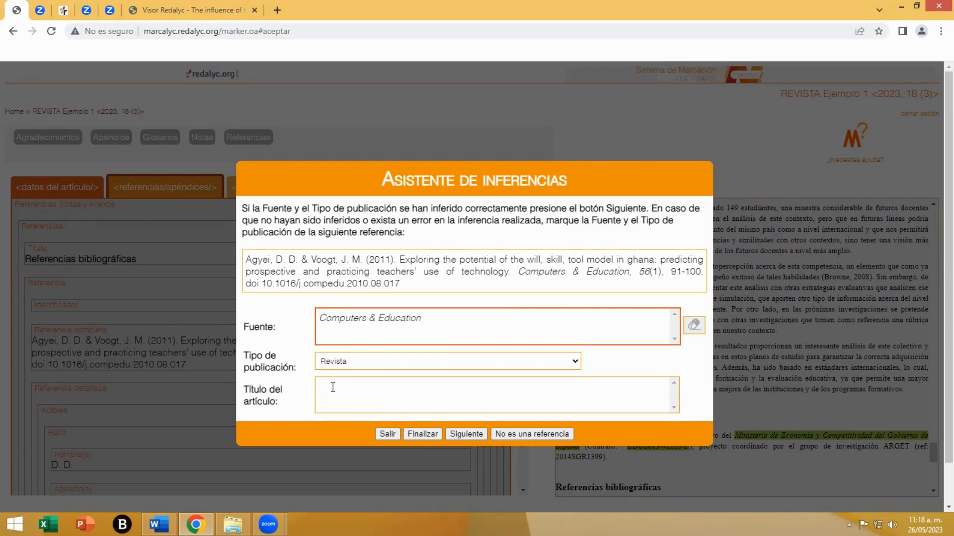
- Mark "Exploring the potential of the will, skill, tool model in ghana…" as the article title of the Computers & Education reference and continue
click(333, 387)
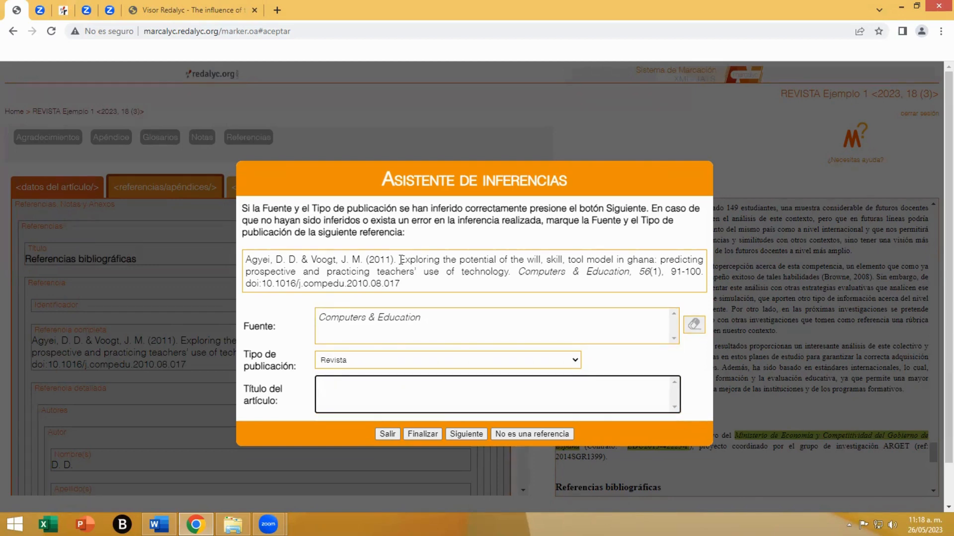
drag(400, 259, 511, 273)
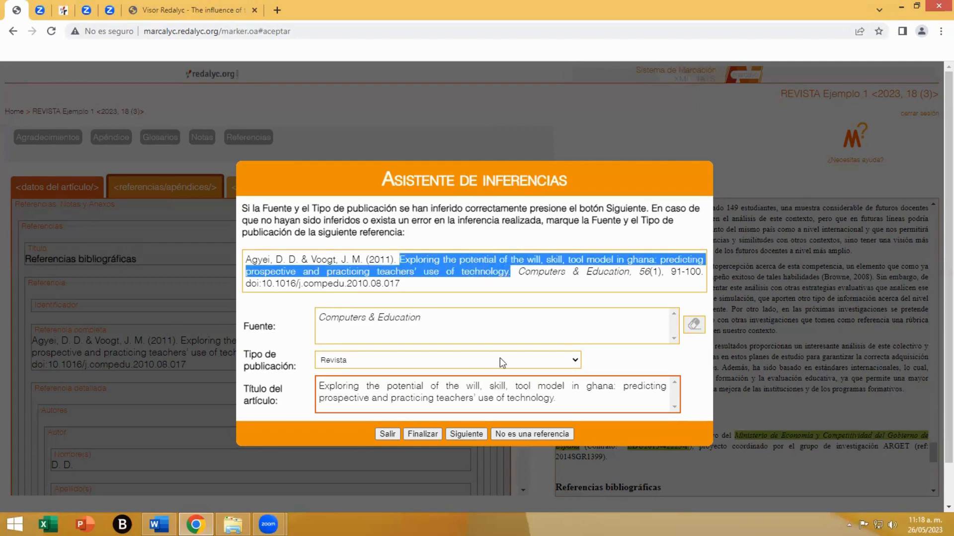
click(466, 434)
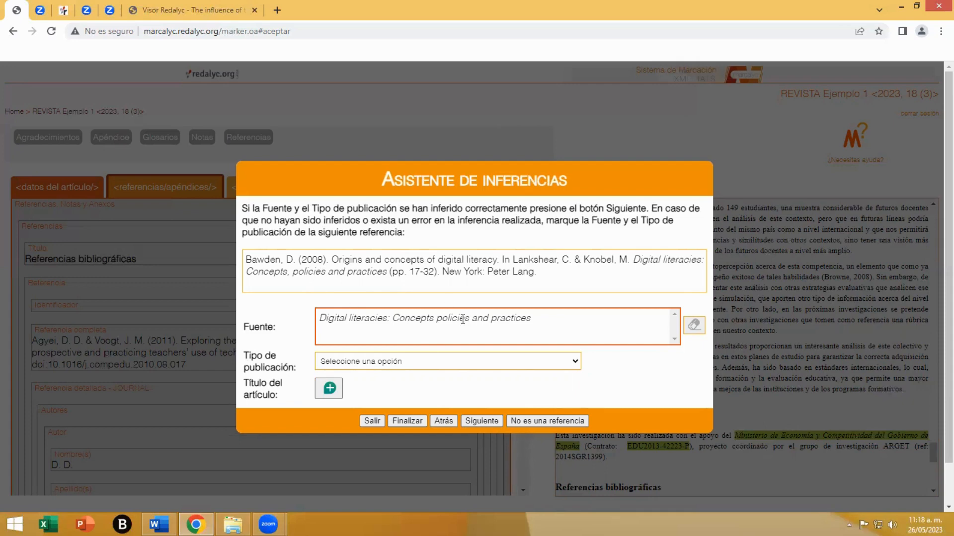
- Set the publication type to Libro|Capítulo de libro for the Digital literacies, Entornos personales de aprendizaje and Competencias y estándares tic references
click(436, 361)
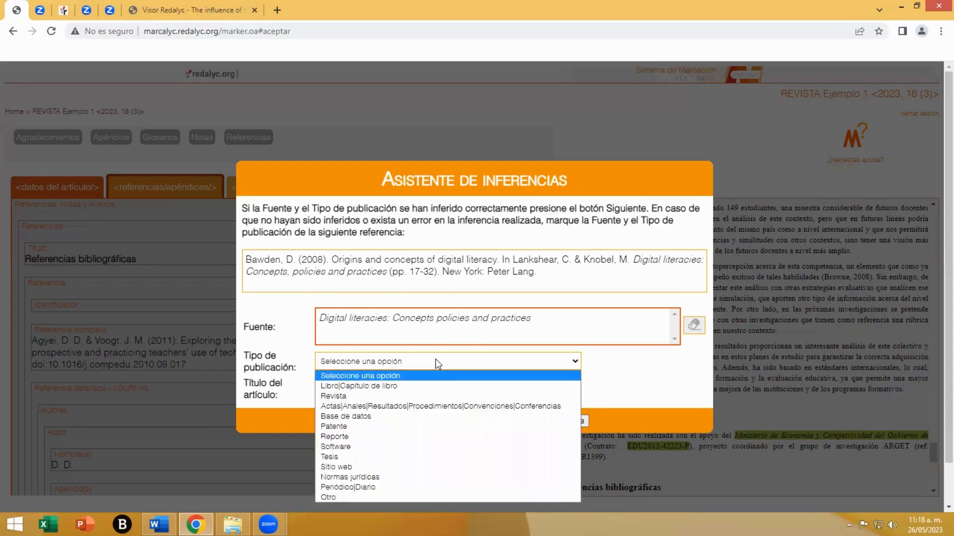
click(353, 386)
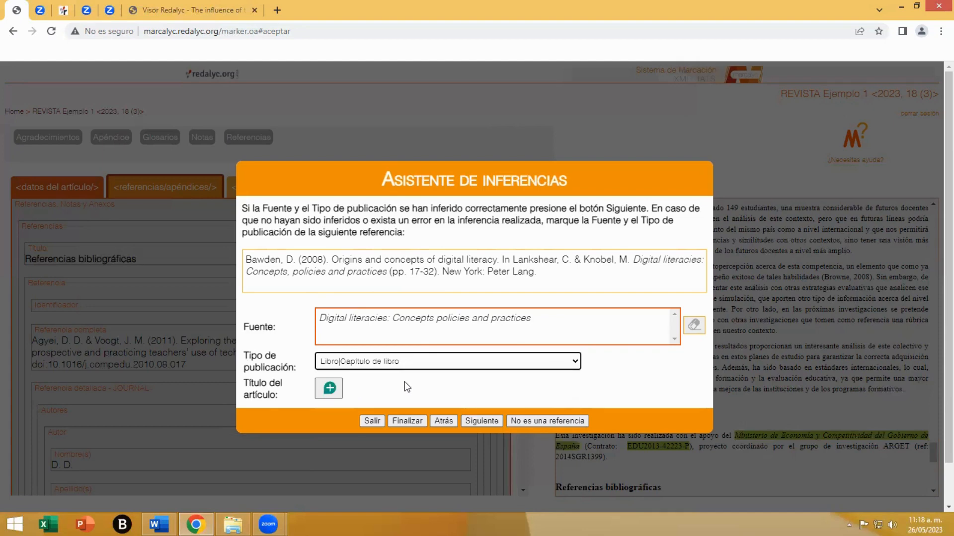
click(481, 421)
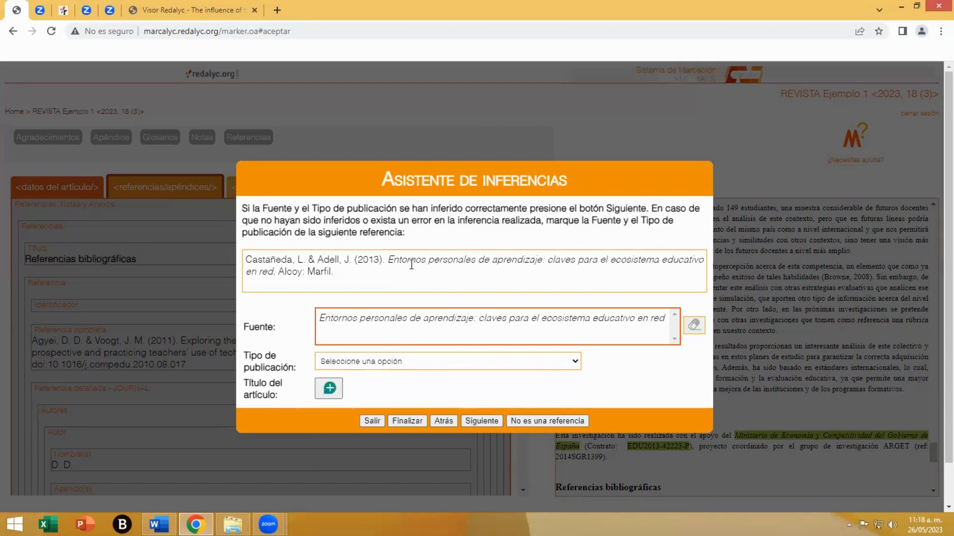
click(381, 363)
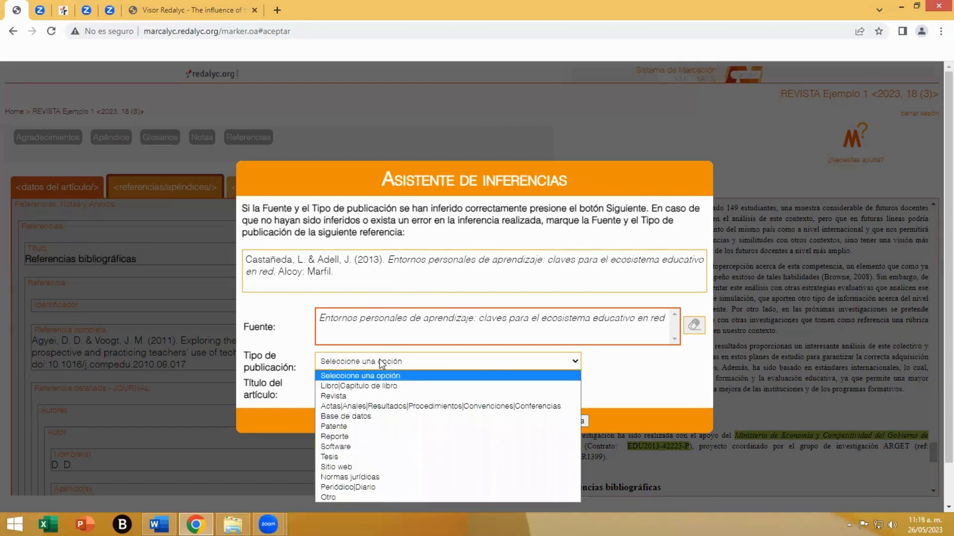
click(357, 387)
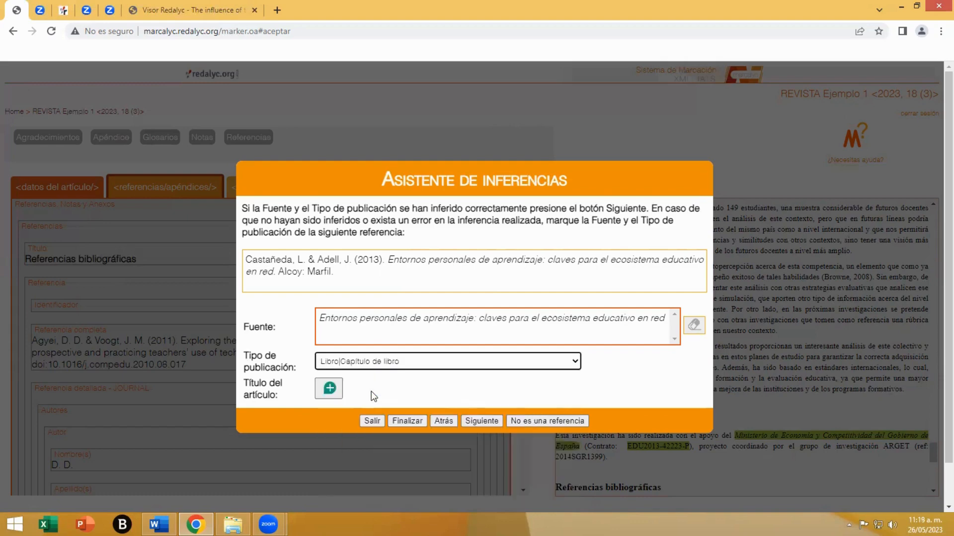
click(487, 421)
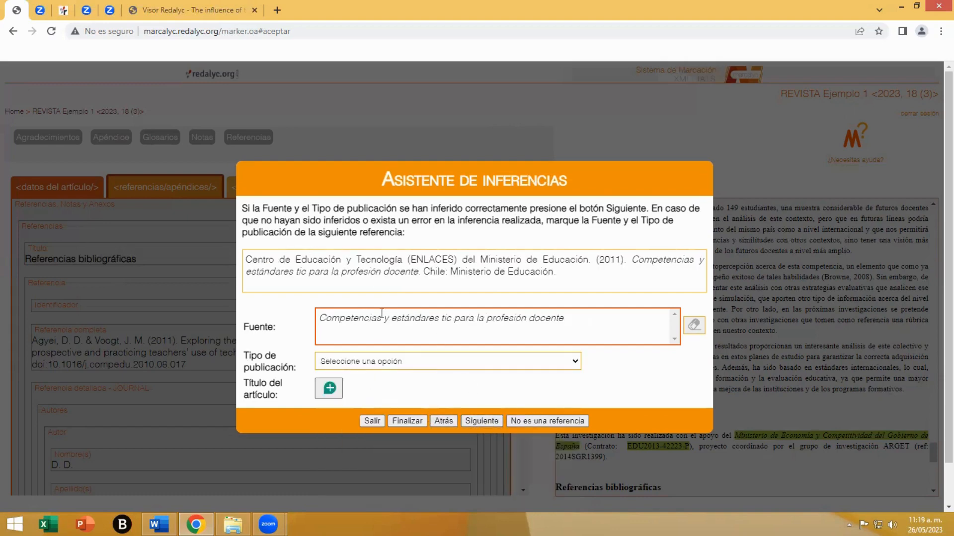
click(401, 362)
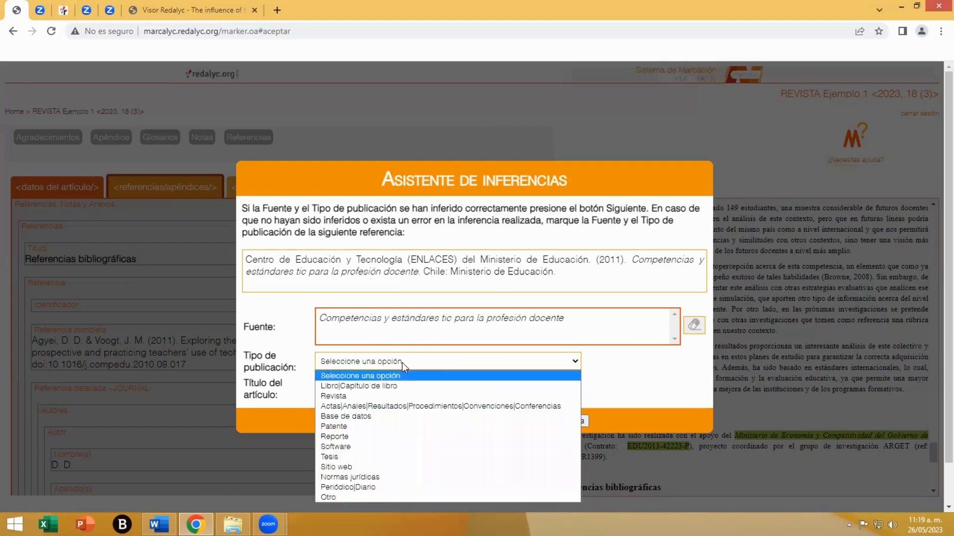
click(396, 386)
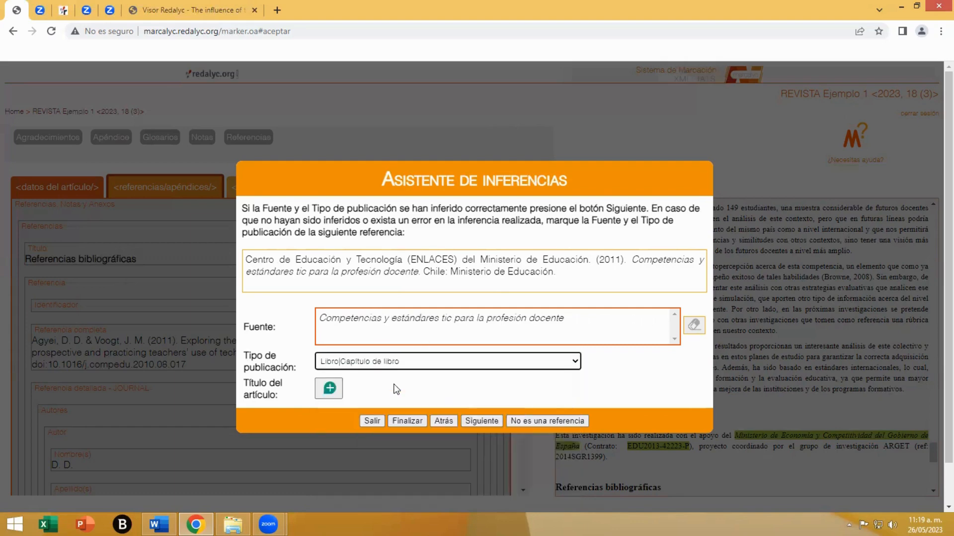
click(481, 421)
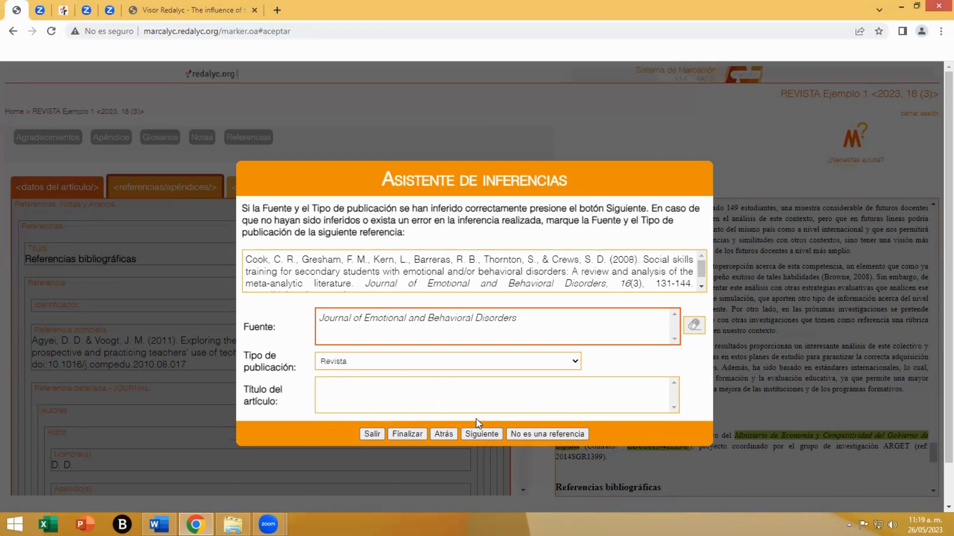
- Mark "Social skills training for secondary students…" through "meta-analytic literature." as the article title of the Journal of Emotional and Behavioral Disorders reference and continue
scroll(419, 274, down, 1)
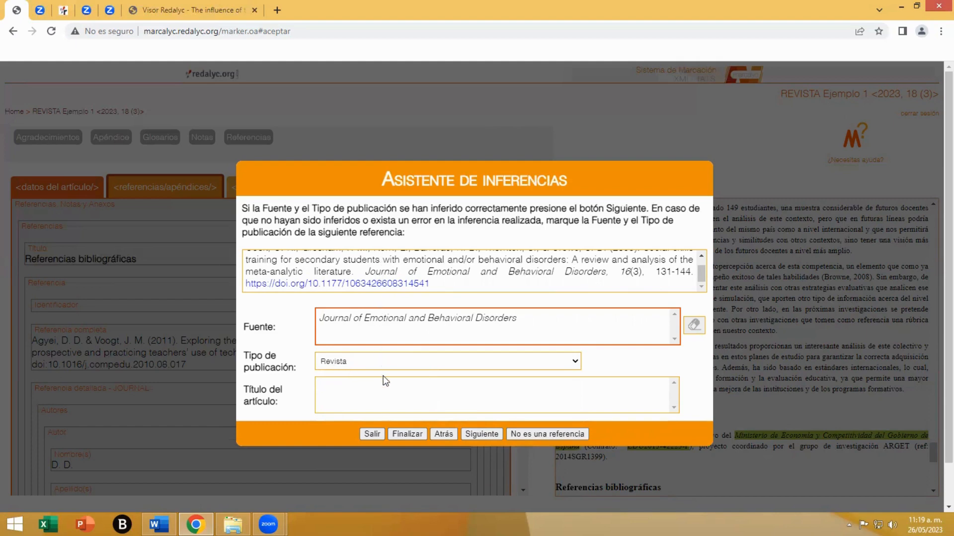
click(351, 400)
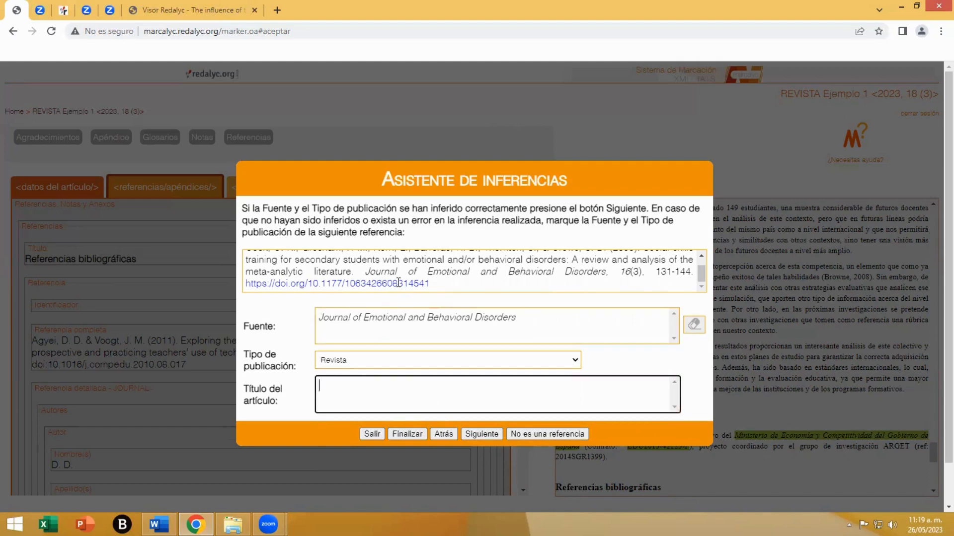
scroll(438, 282, up, 1)
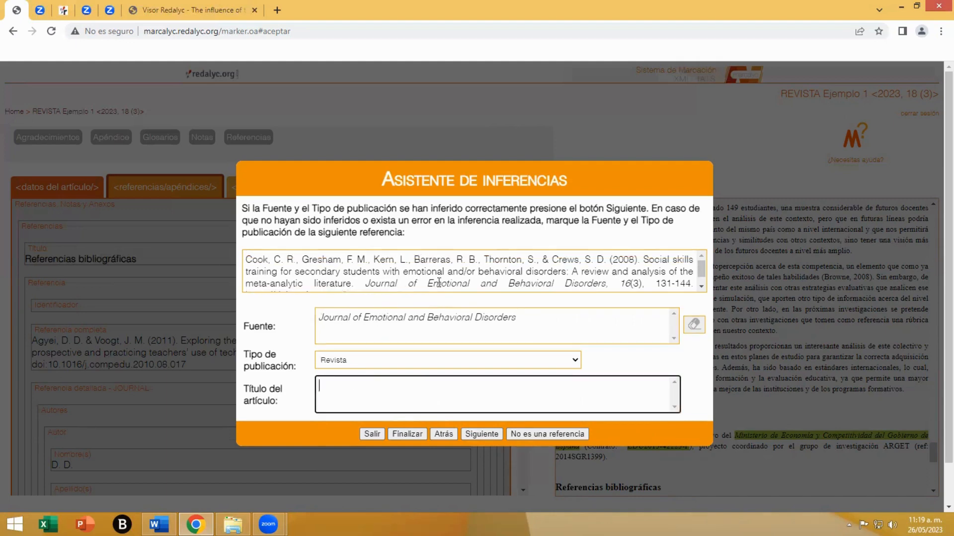
click(645, 259)
drag(645, 259, 355, 268)
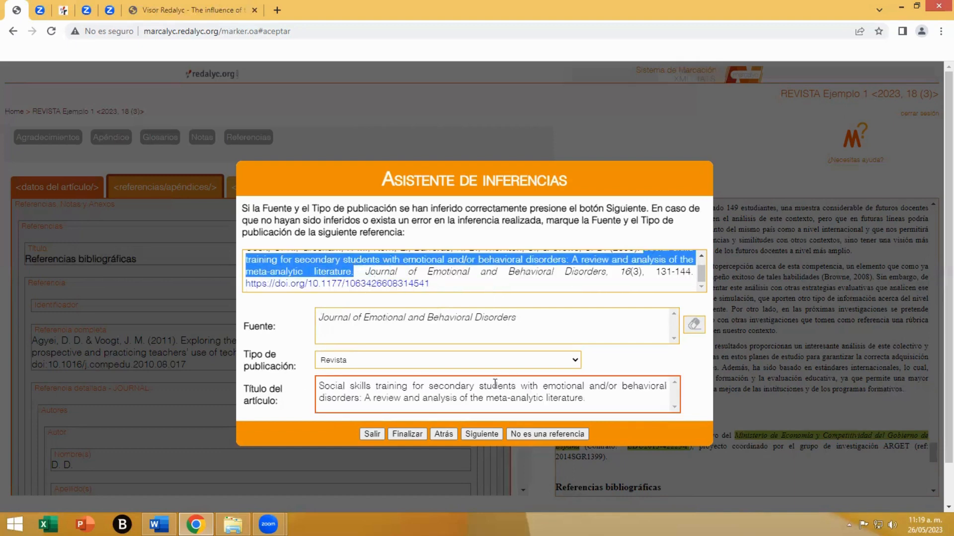
click(480, 434)
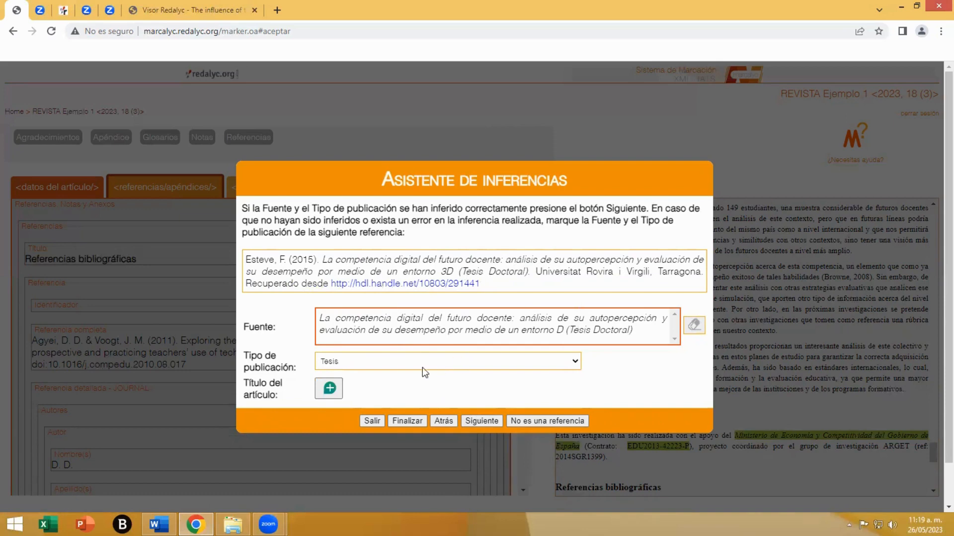
- Accept the inferred sources and types of the remaining references, including Tesis, Libro|Capítulo de libro and Sitio web, and finish the inference assistant
click(480, 421)
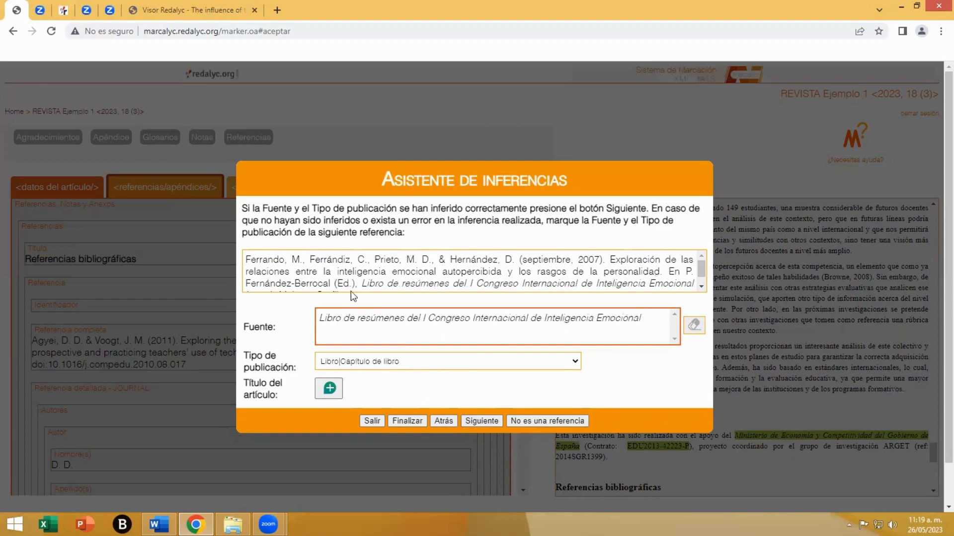
scroll(338, 271, down, 1)
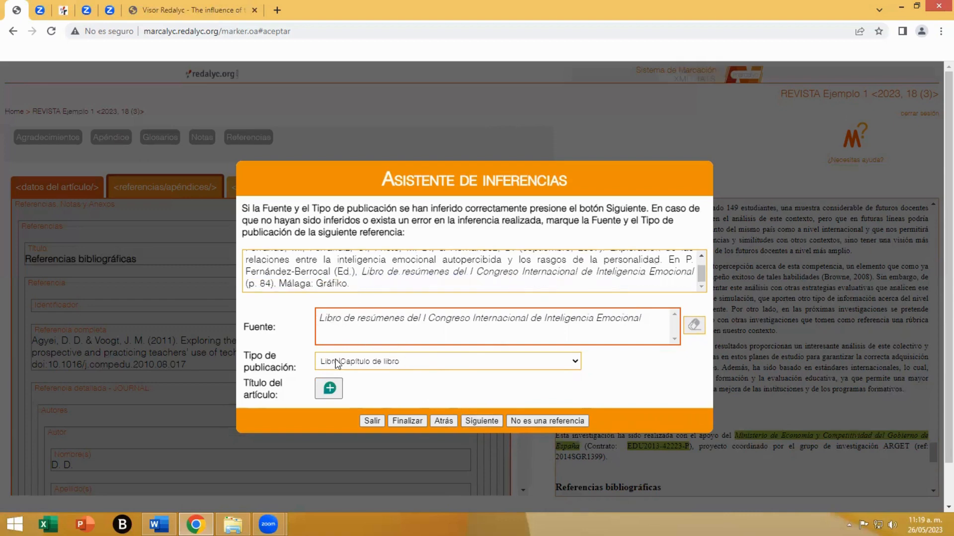
click(480, 422)
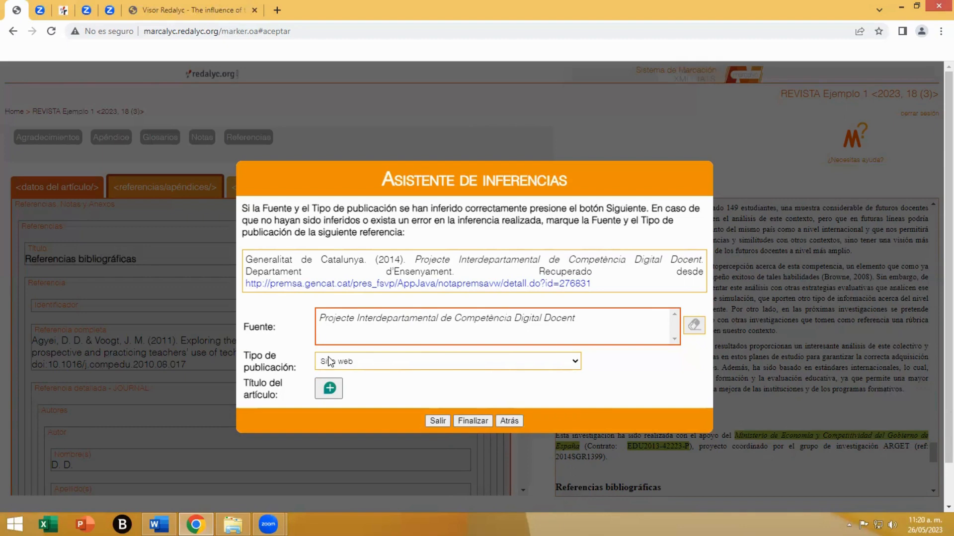
click(472, 421)
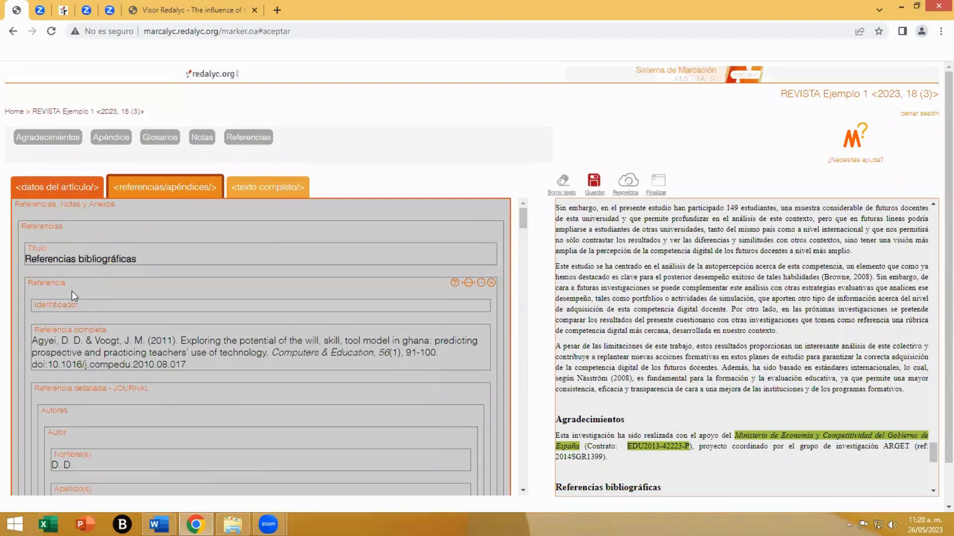
- Review the detailed markup of the first reference: authors, year, source Computers & Education and article title
click(50, 234)
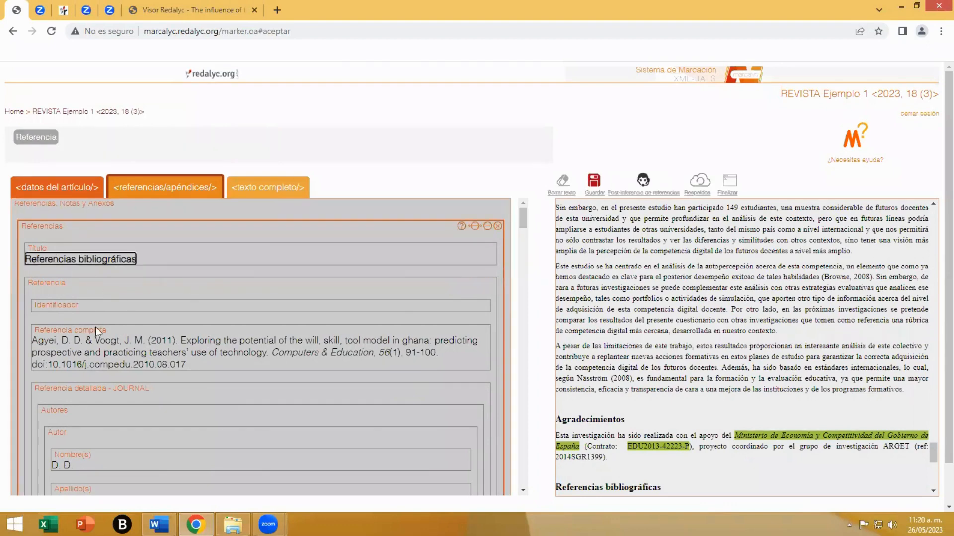
click(71, 285)
scroll(106, 286, down, 1)
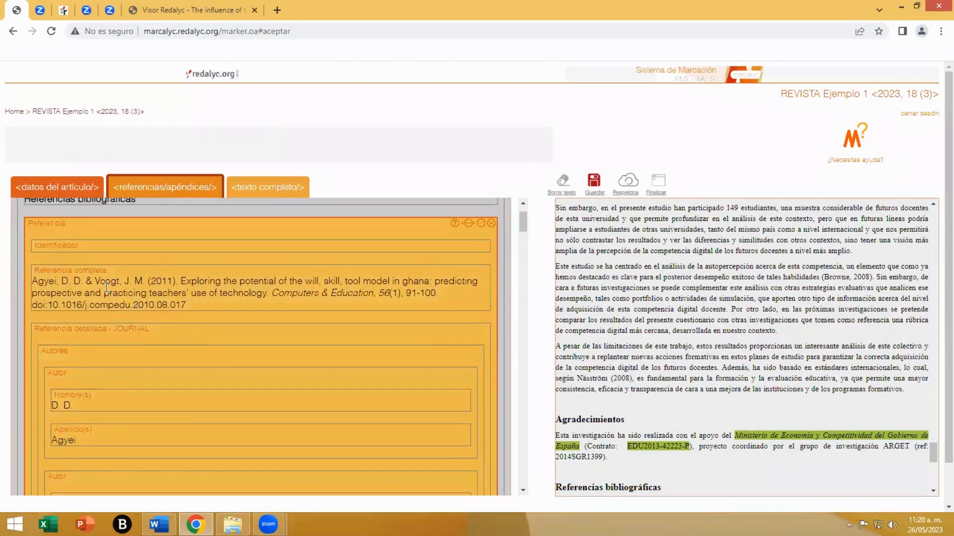
scroll(156, 345, down, 1)
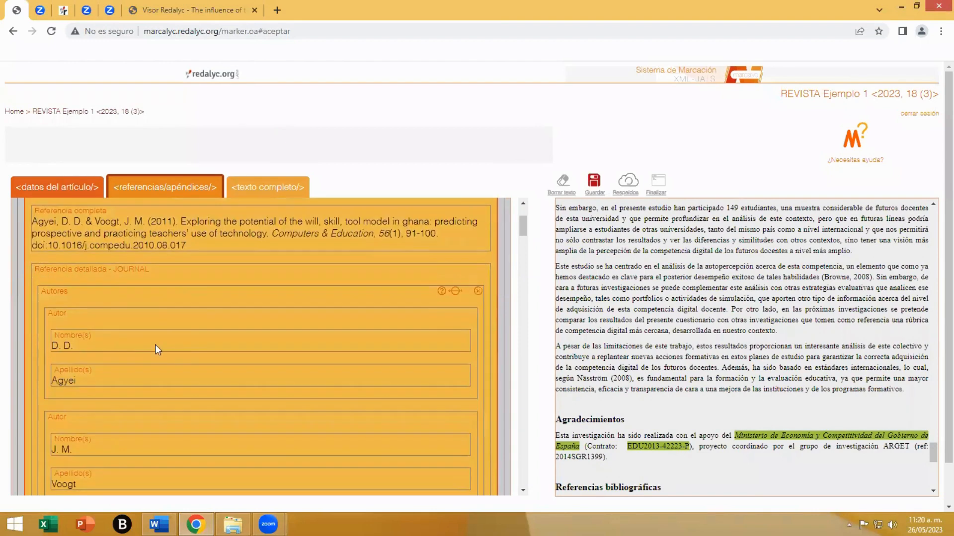
click(62, 303)
scroll(82, 309, down, 1)
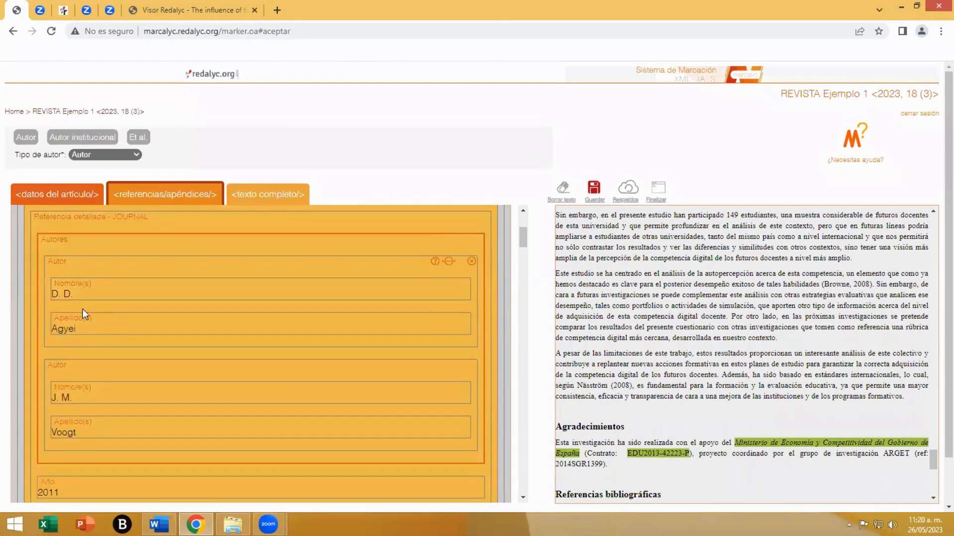
click(89, 365)
scroll(125, 389, down, 1)
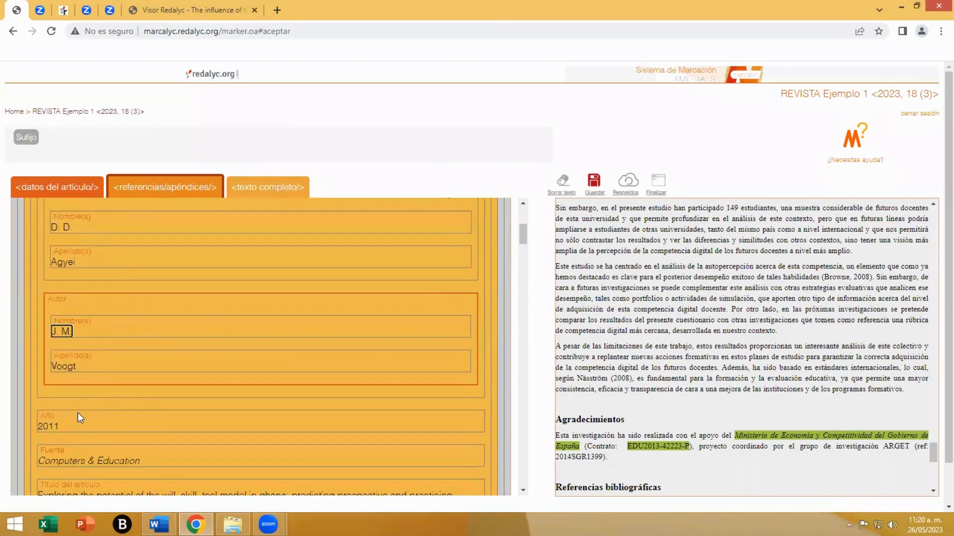
click(140, 431)
scroll(149, 428, down, 1)
click(169, 411)
scroll(169, 404, down, 1)
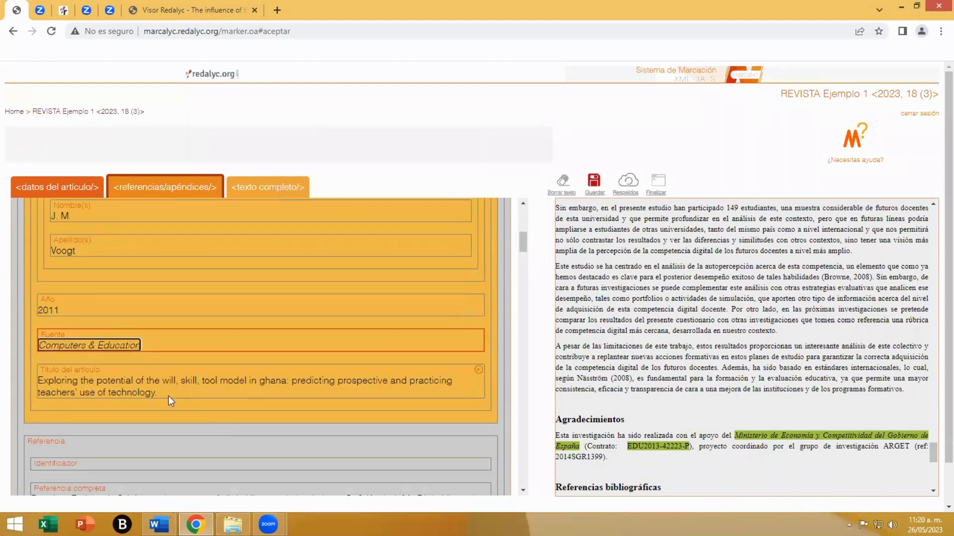
click(162, 391)
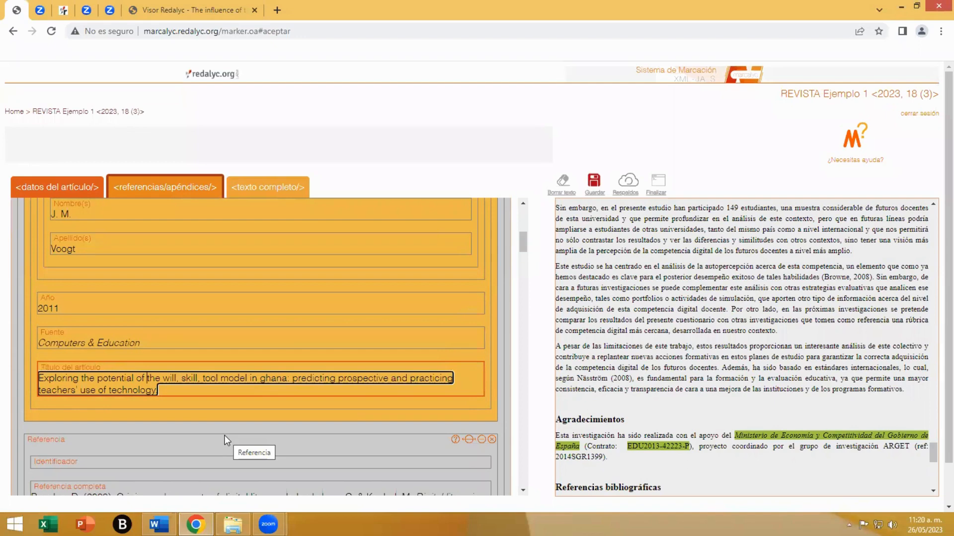
- Review the detailed markup of the remaining references, from the Digital literacies book chapter through the Generalitat de Catalunya web page
scroll(224, 435, down, 3)
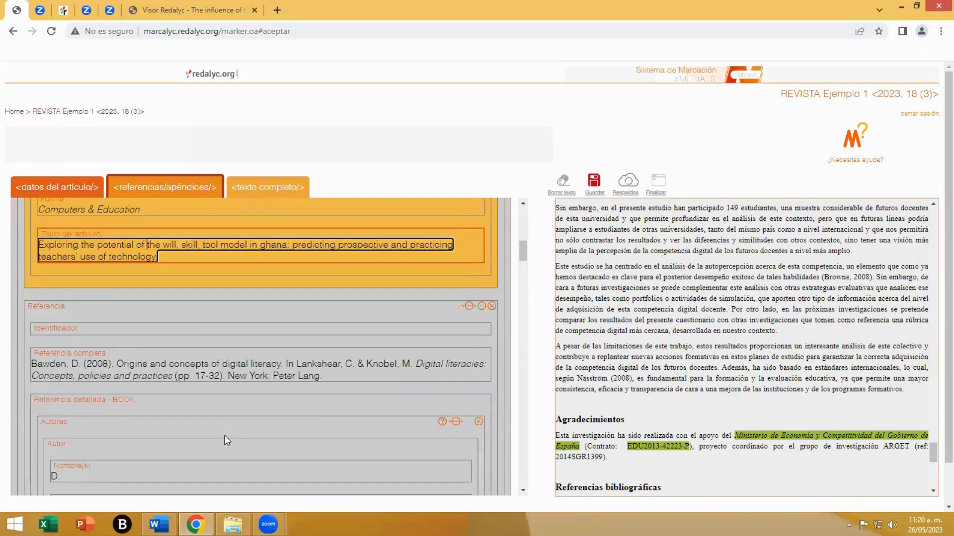
scroll(110, 331, down, 1)
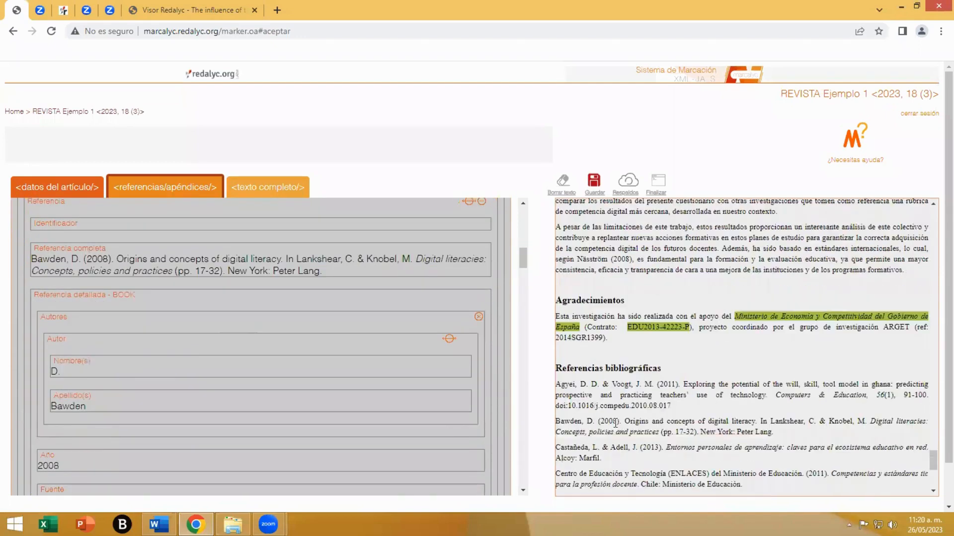
scroll(110, 375, down, 2)
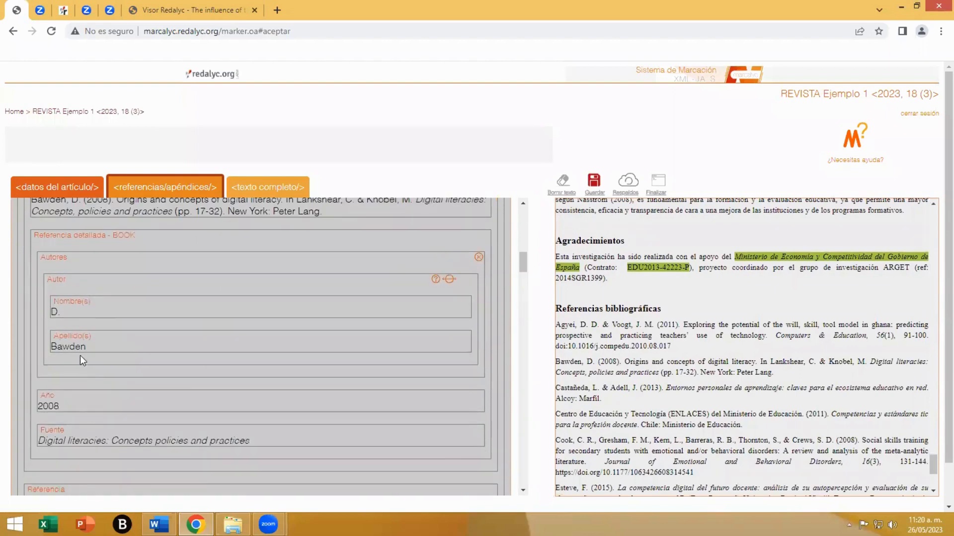
scroll(160, 392, down, 4)
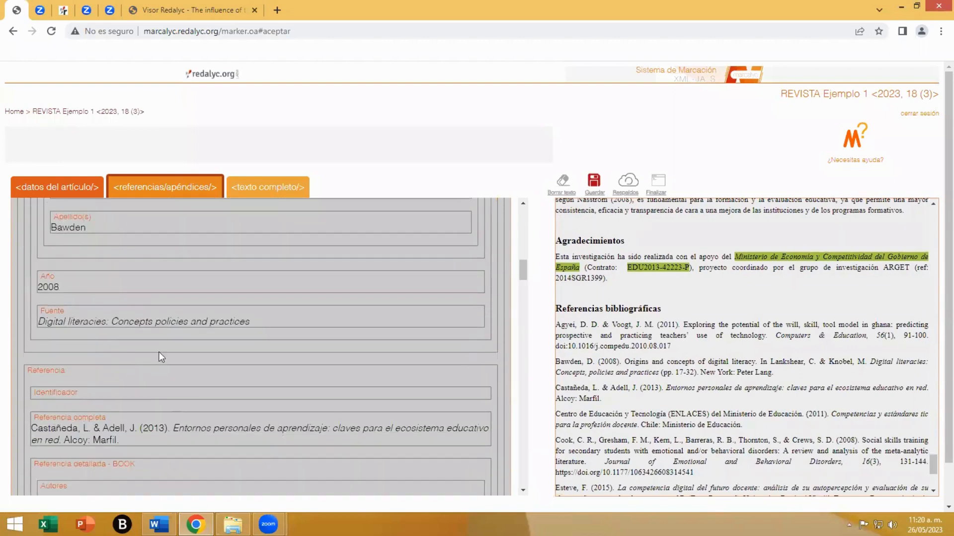
scroll(184, 400, down, 10)
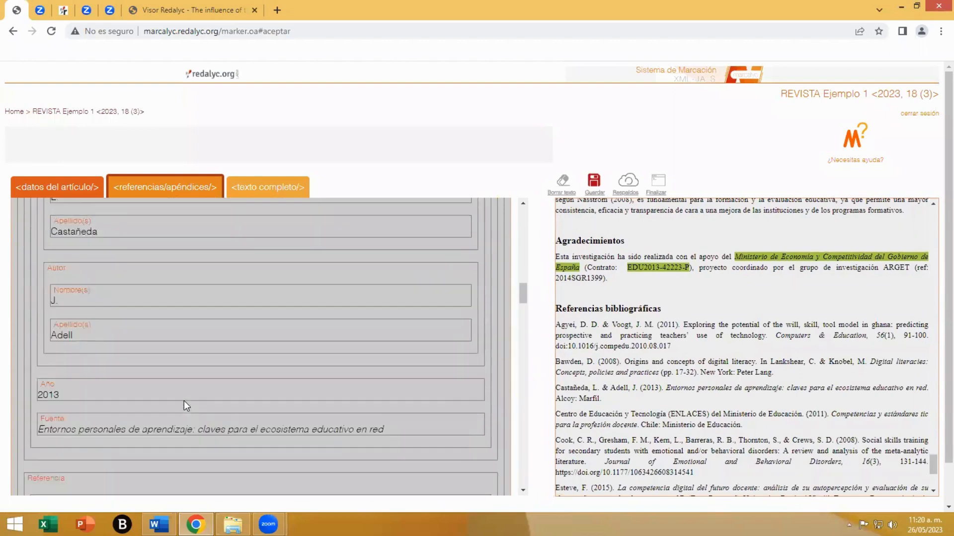
scroll(184, 400, down, 5)
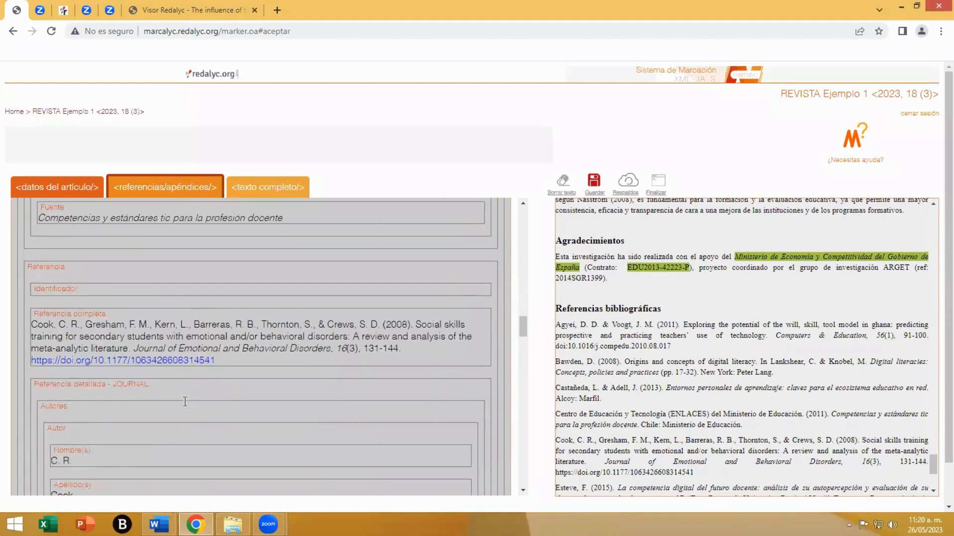
scroll(87, 273, down, 5)
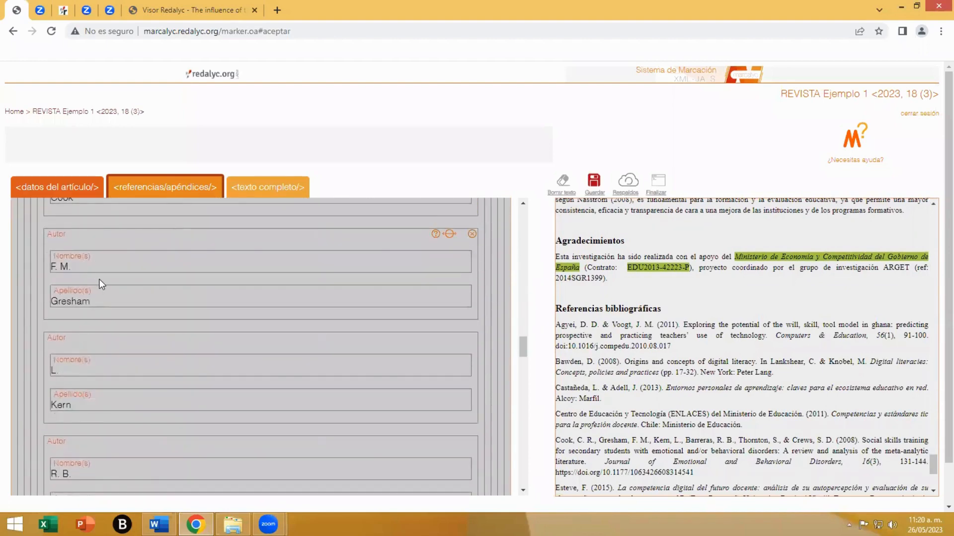
scroll(117, 302, down, 3)
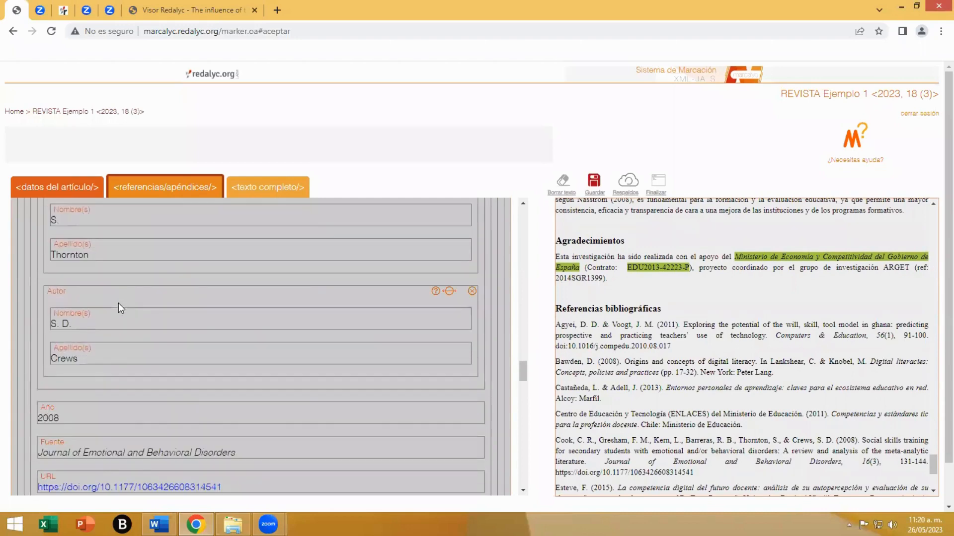
scroll(255, 345, down, 5)
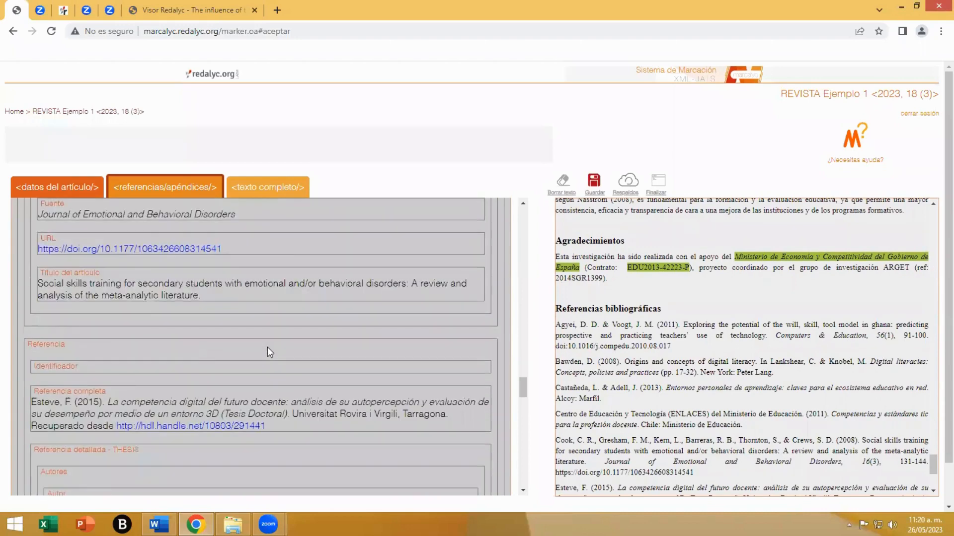
scroll(268, 347, down, 12)
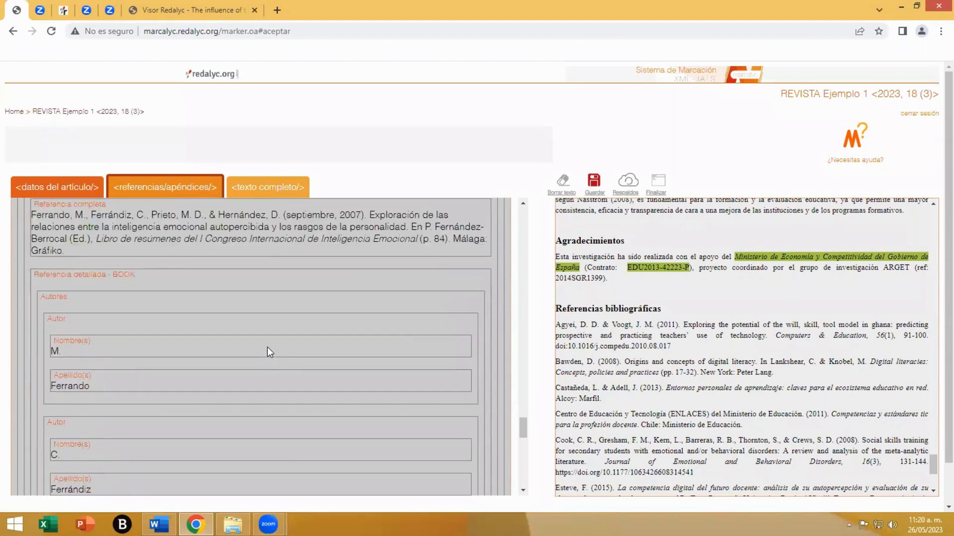
scroll(267, 347, down, 10)
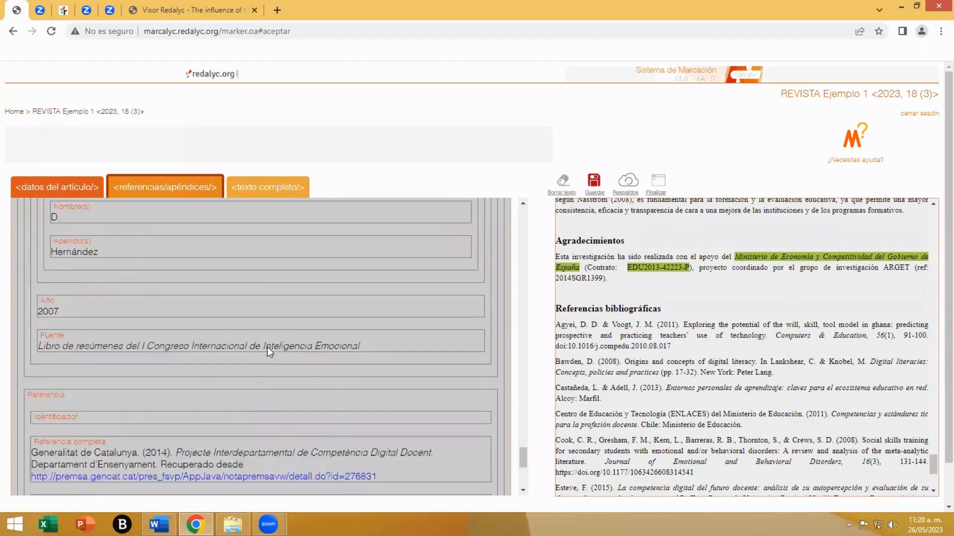
scroll(268, 348, down, 5)
scroll(268, 351, up, 5)
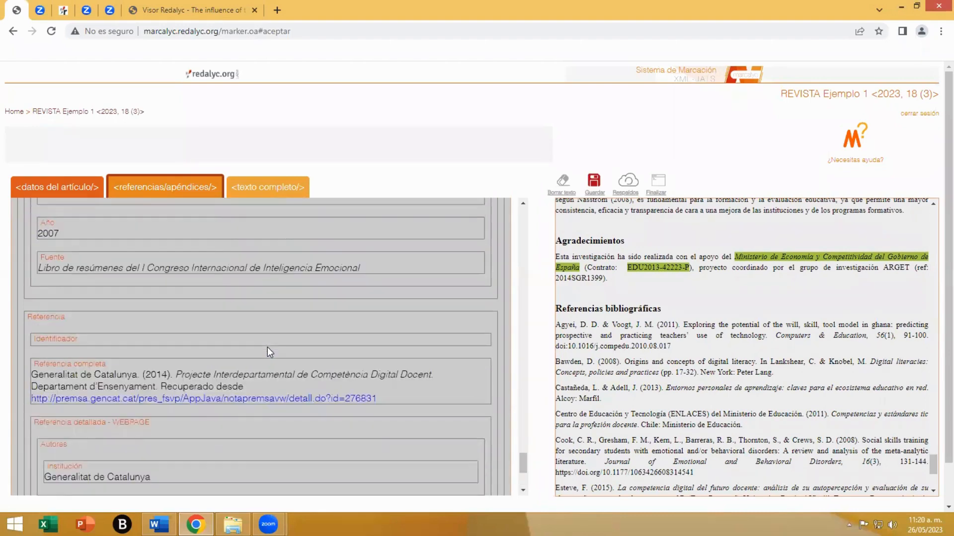
- Add a Notas section to the Referencias, Notas y Anexos element
drag(520, 459, 523, 206)
scroll(320, 239, up, 1)
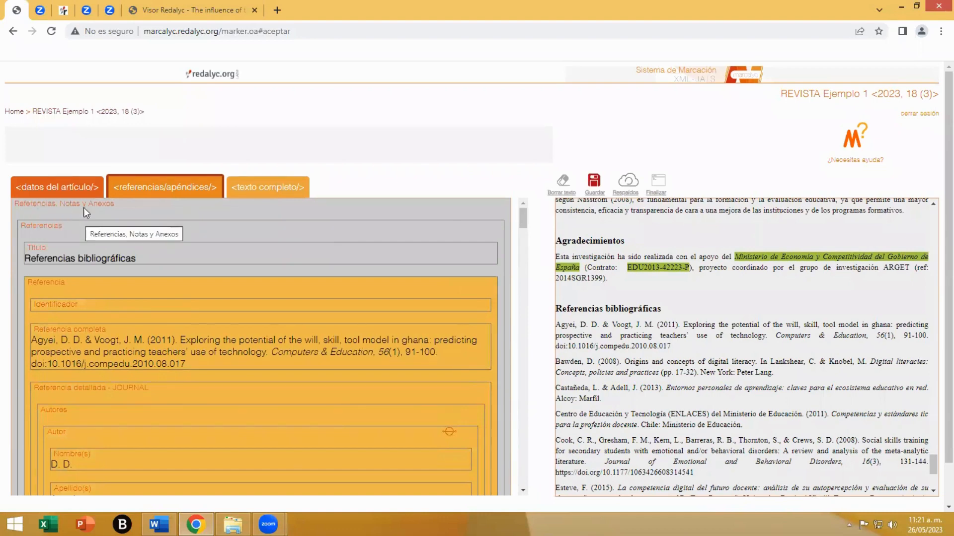
click(66, 207)
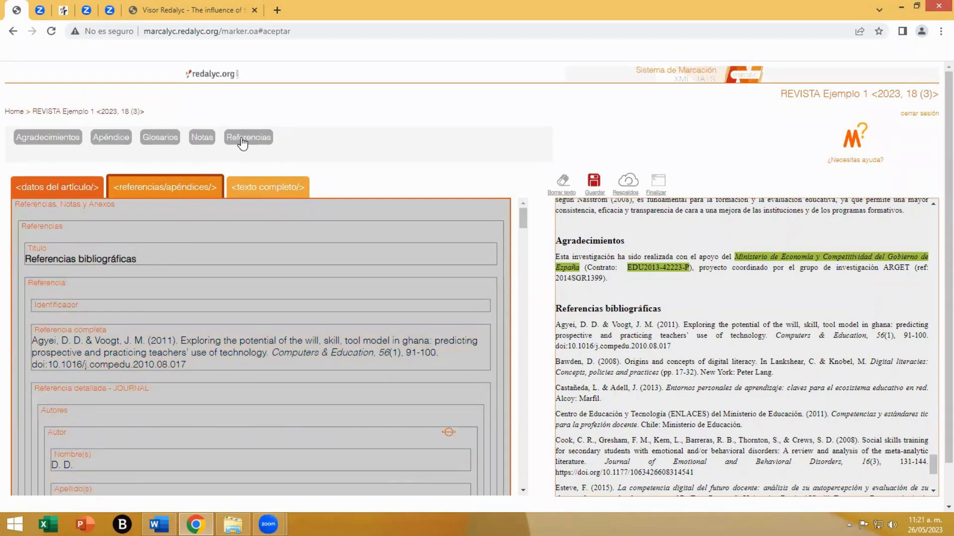
click(200, 143)
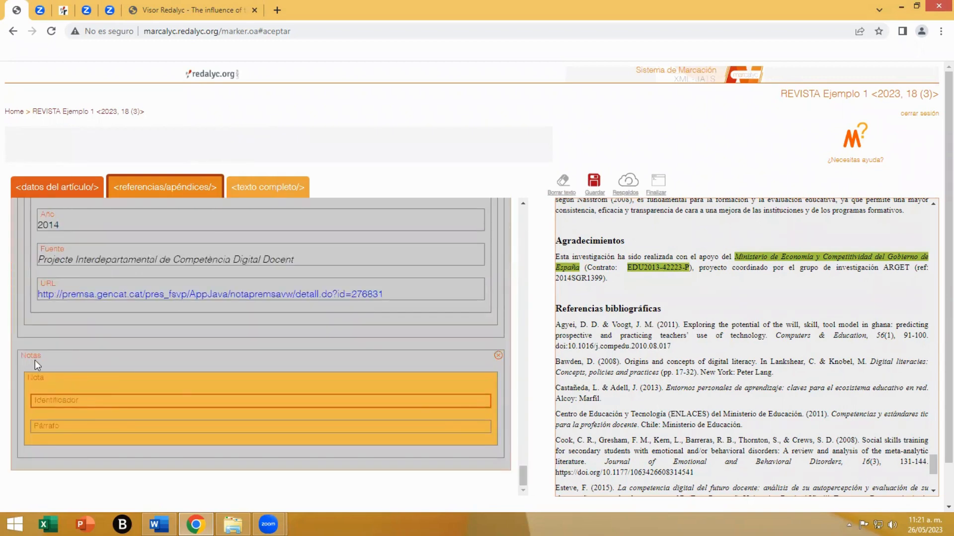
- Mark 1 as the first note's identifier in superscript and the note text beginning "A pesar de las diferencias entre los modelos" as its paragraph
click(70, 400)
scroll(692, 335, down, 4)
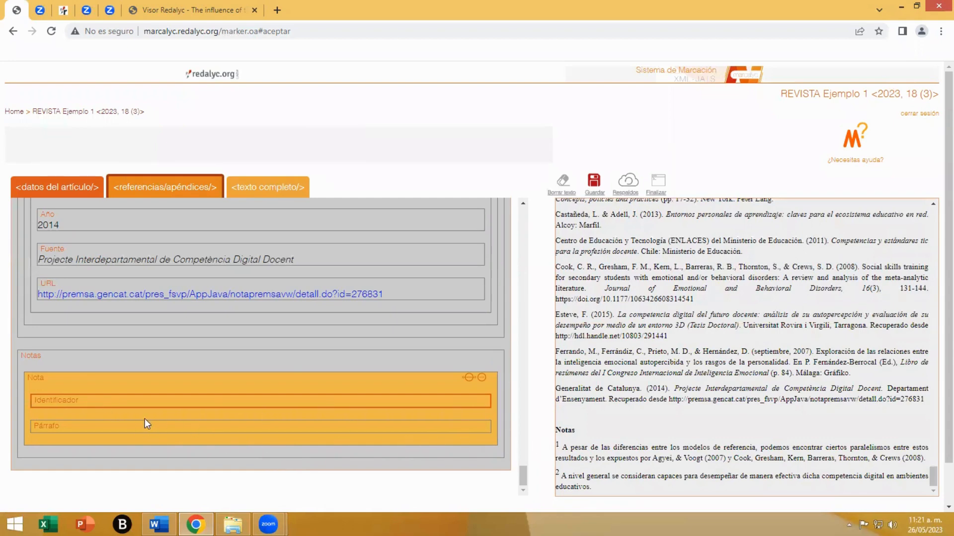
click(133, 400)
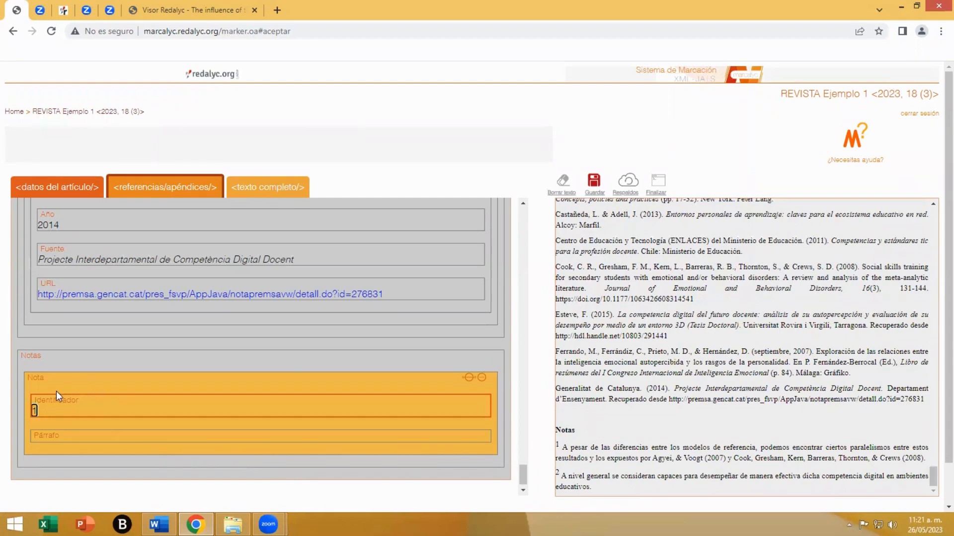
double_click(34, 411)
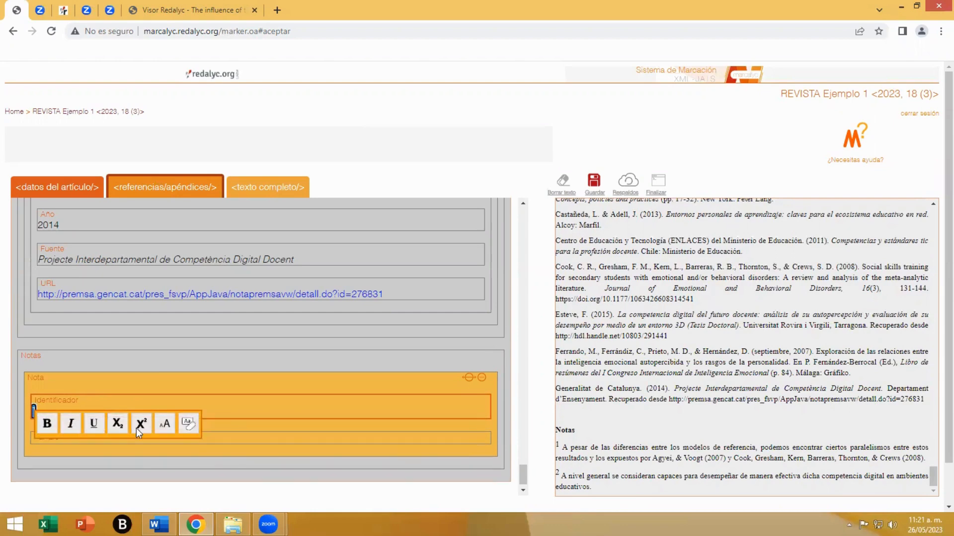
click(258, 439)
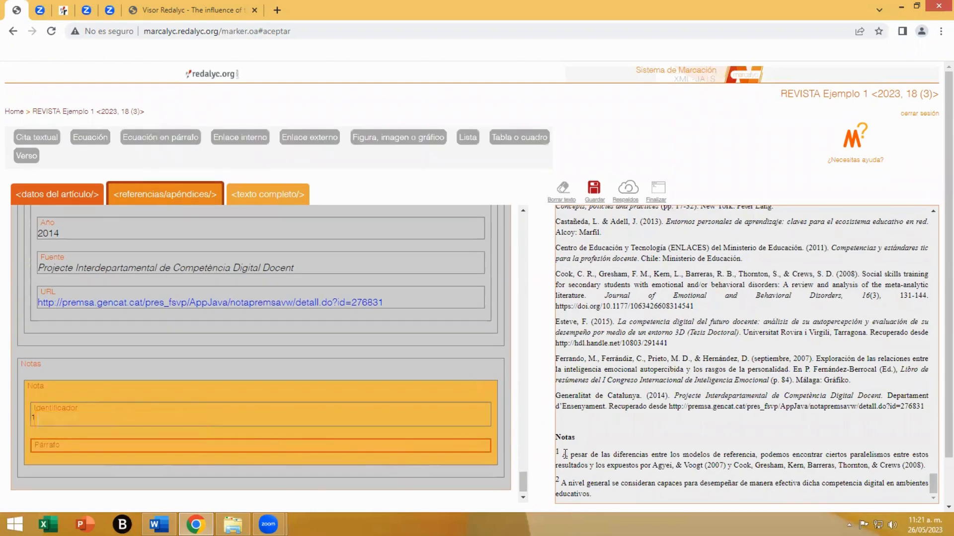
drag(564, 455, 925, 466)
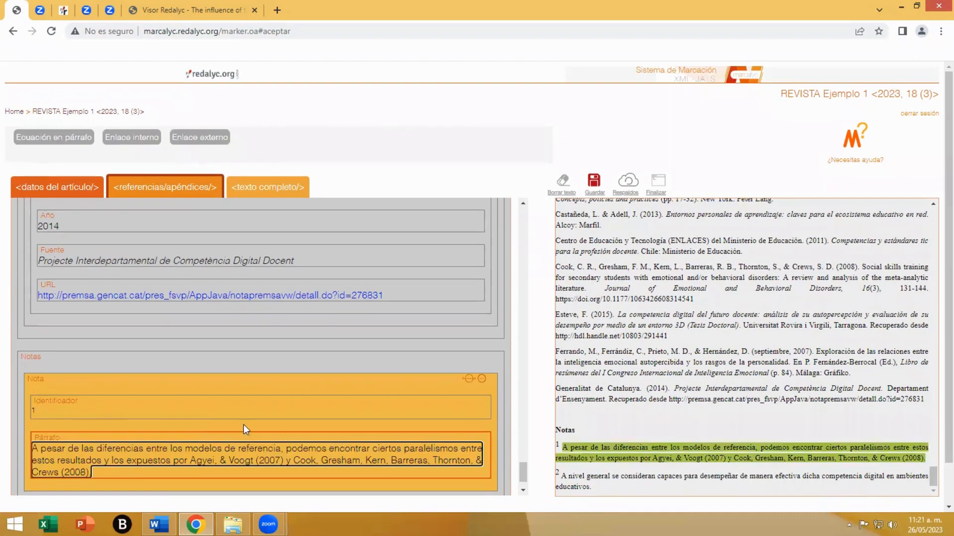
- Add a second note to the Notas section and mark 2 as its identifier in superscript
click(29, 318)
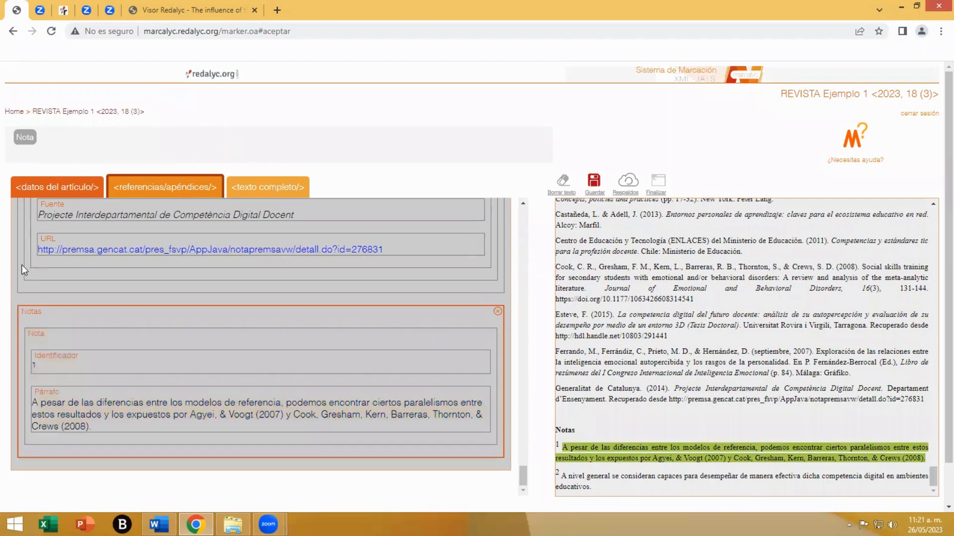
click(23, 144)
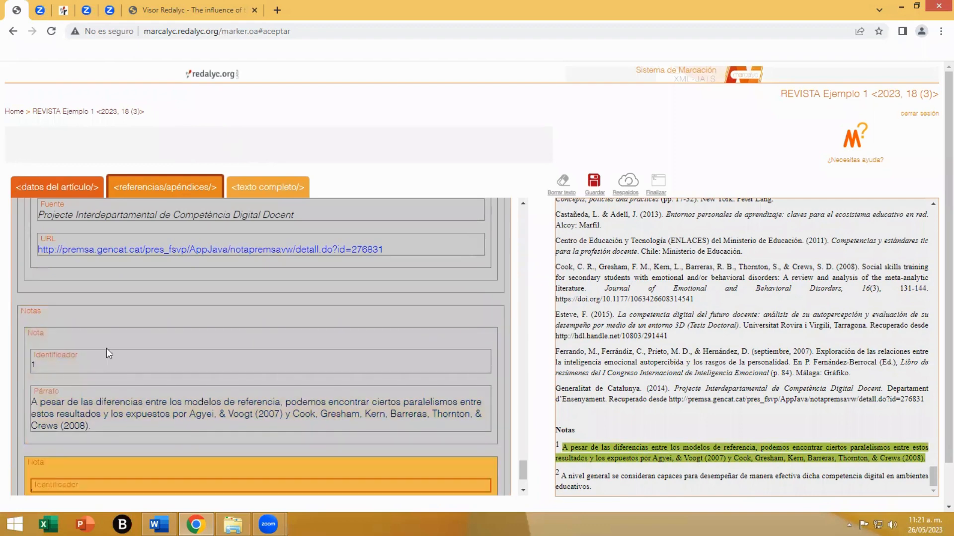
scroll(115, 387, down, 2)
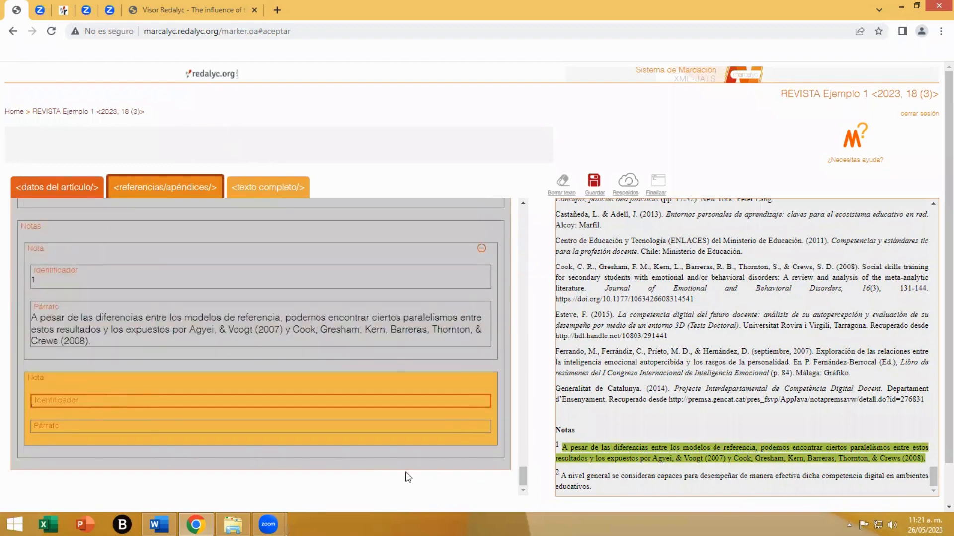
click(80, 403)
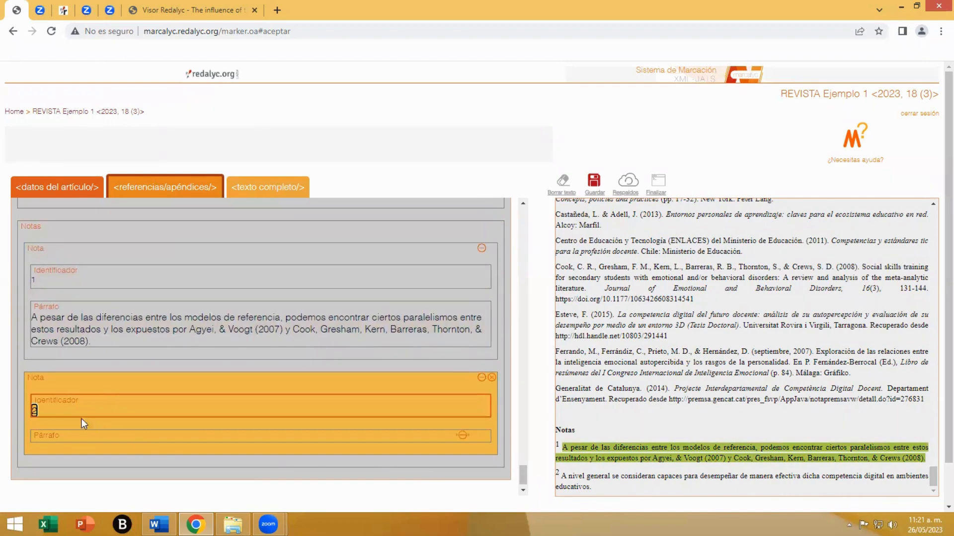
double_click(34, 411)
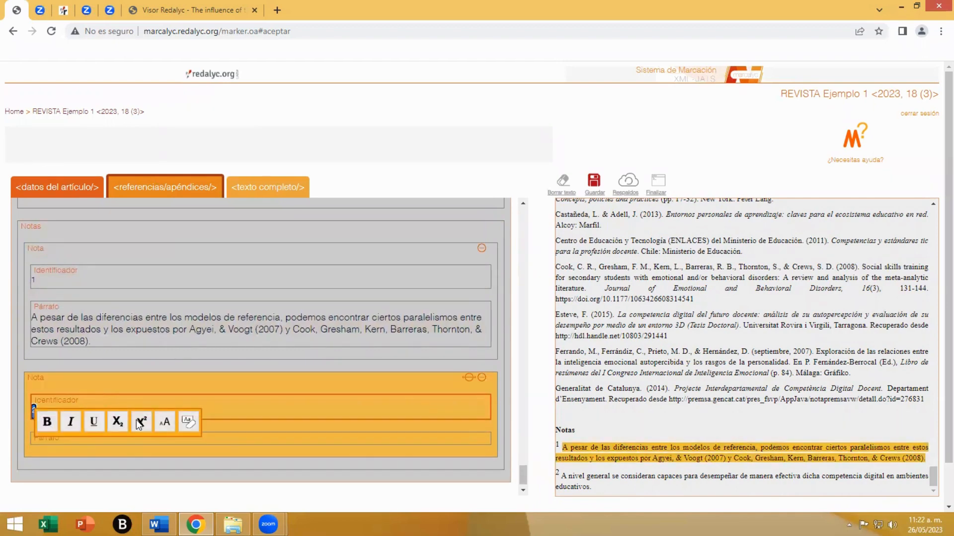
- Mark "A nivel general se consideran capaces" through "ambientes educativos." as the second note's paragraph and save the markup
click(234, 441)
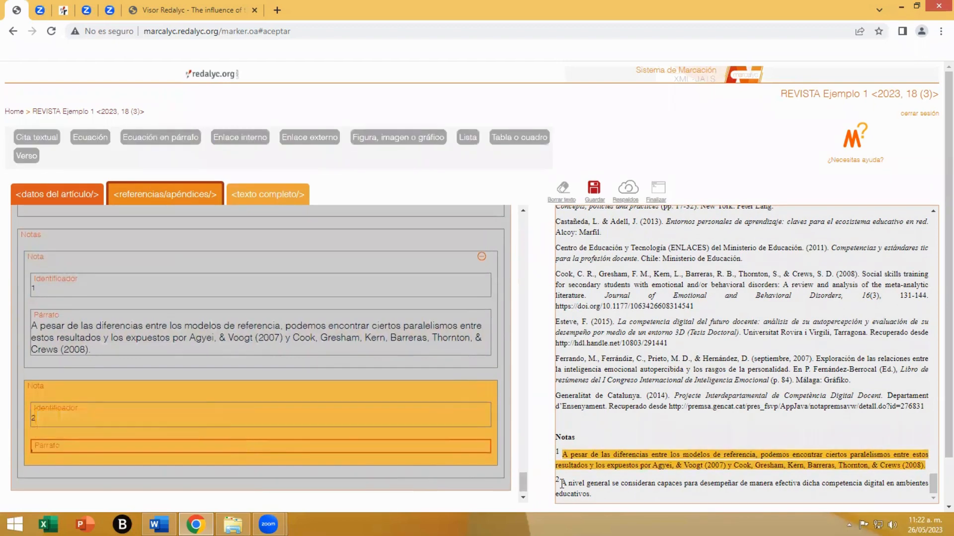
drag(584, 489, 592, 493)
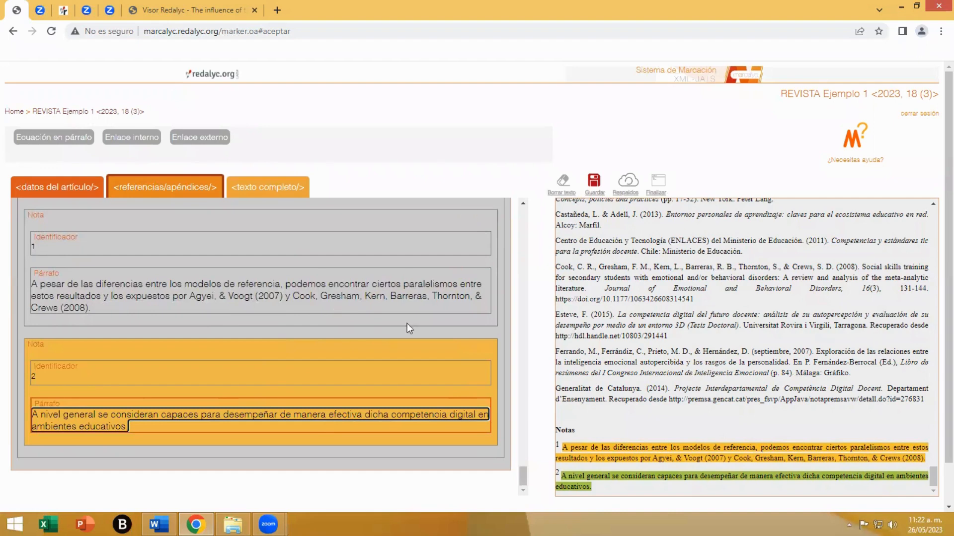
click(594, 182)
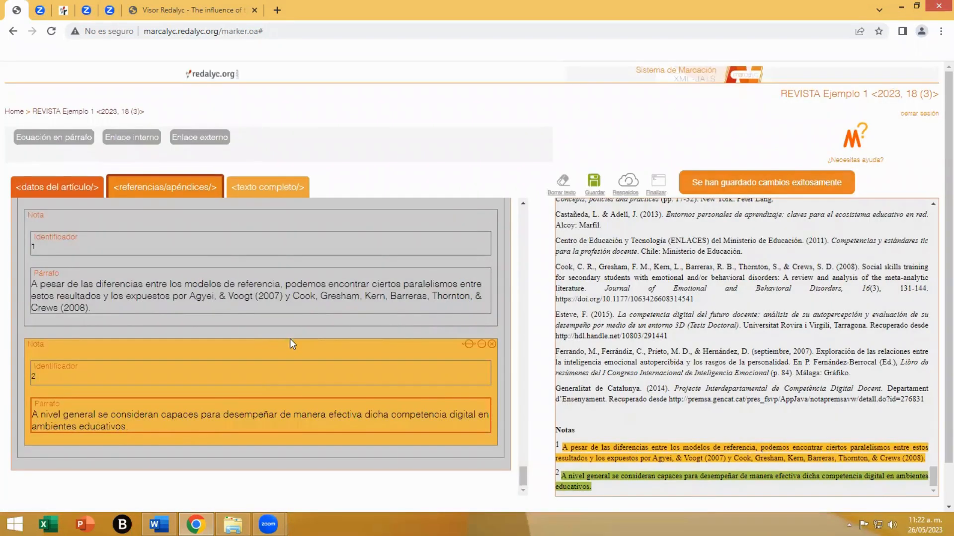
- Add an Agradecimientos section and mark the whole acknowledgement text beginning "Esta investigación ha sido realizada con el apoyo" as its paragraph
drag(527, 476, 537, 222)
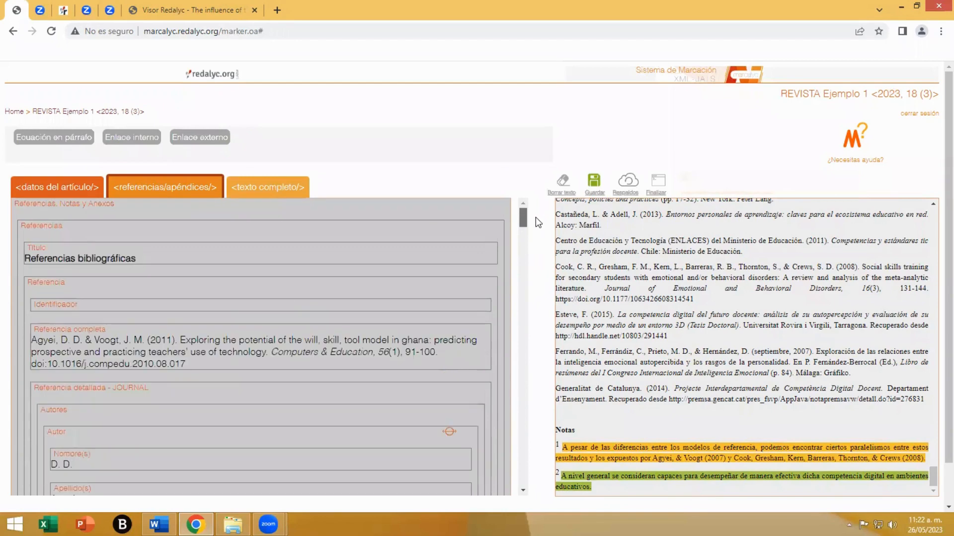
click(84, 208)
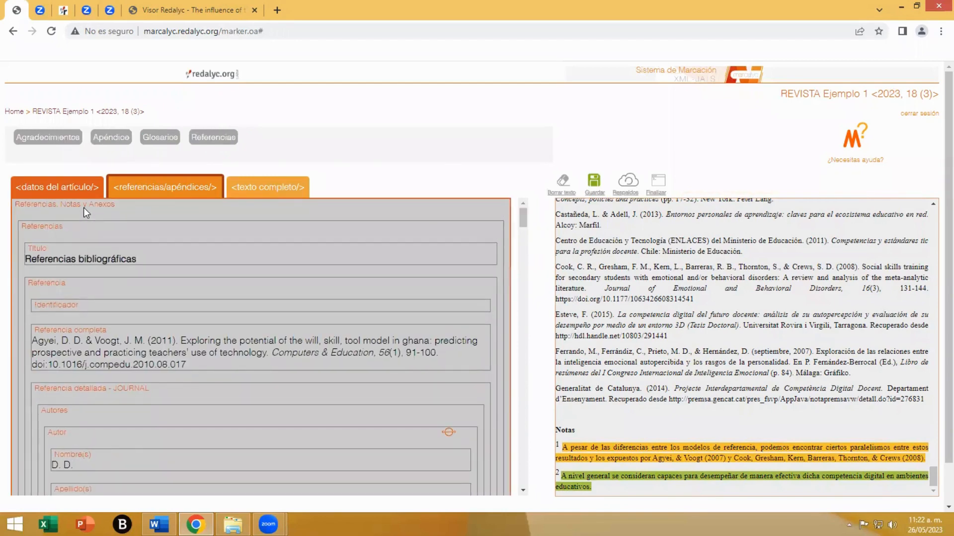
click(55, 145)
scroll(160, 430, down, 2)
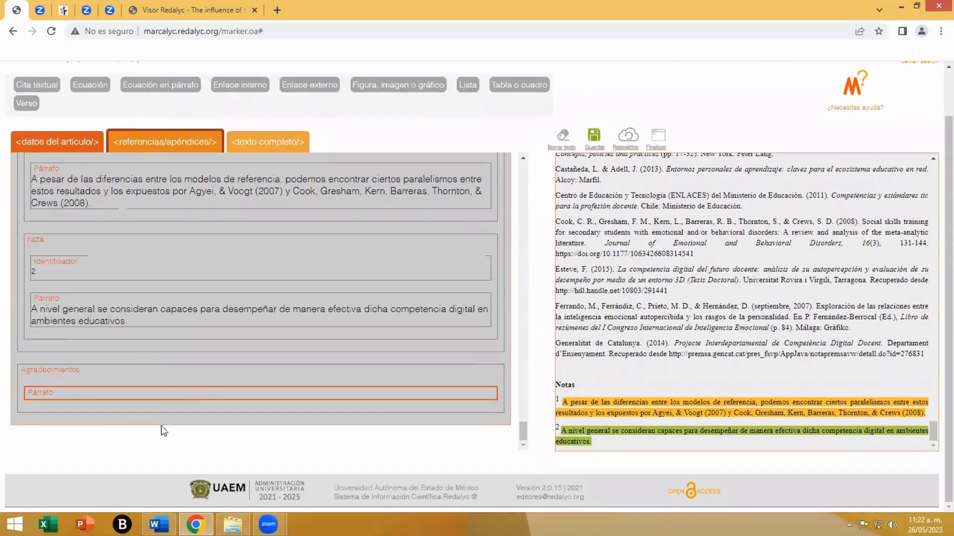
scroll(669, 372, up, 1)
scroll(671, 377, up, 3)
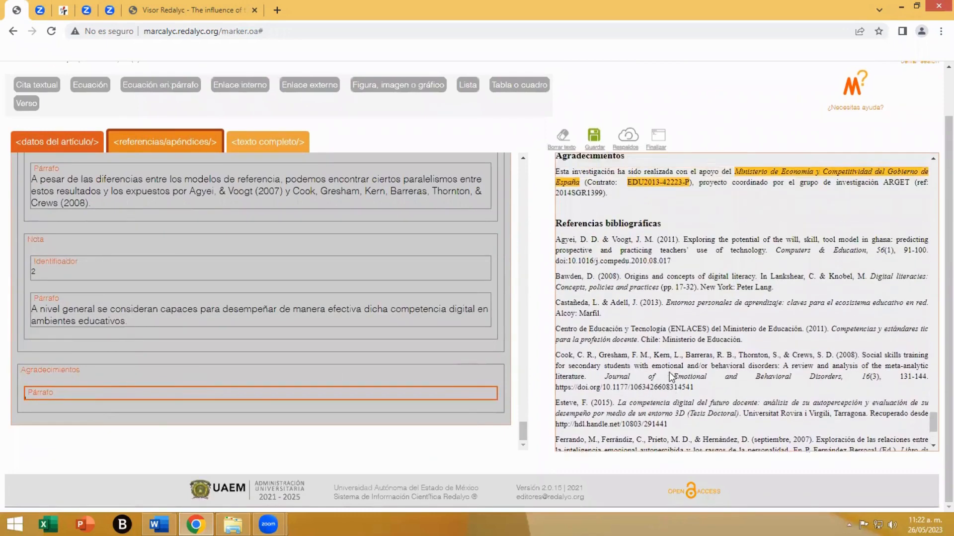
drag(557, 218, 608, 239)
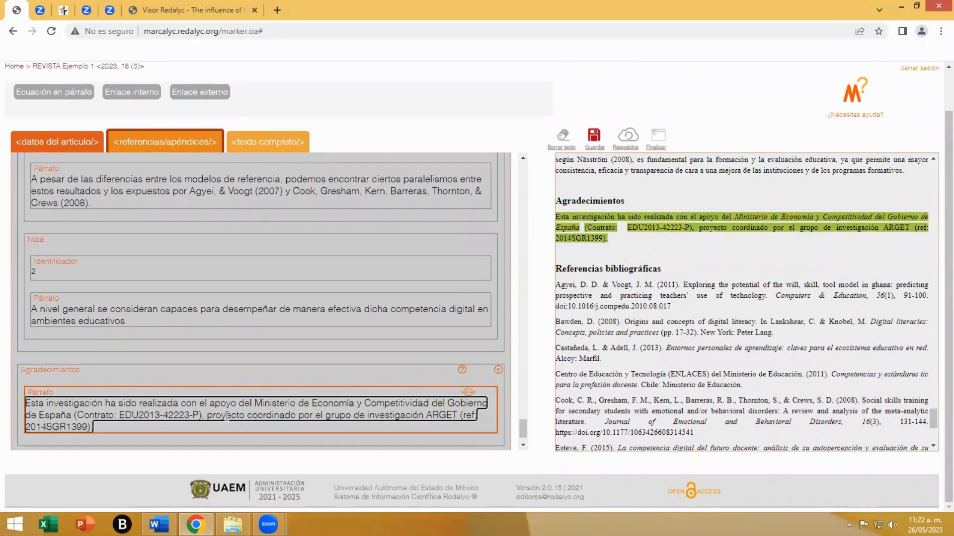
scroll(423, 386, up, 5)
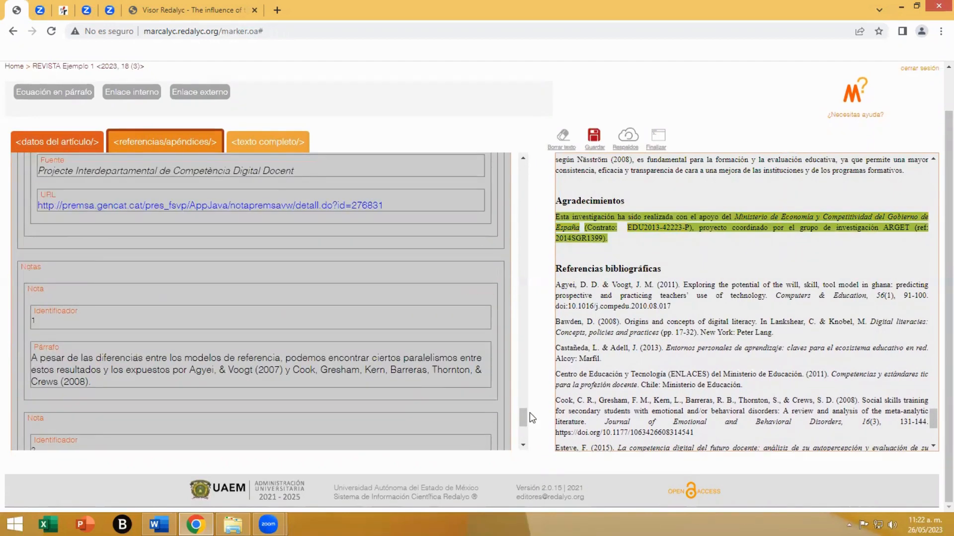
drag(523, 416, 547, 160)
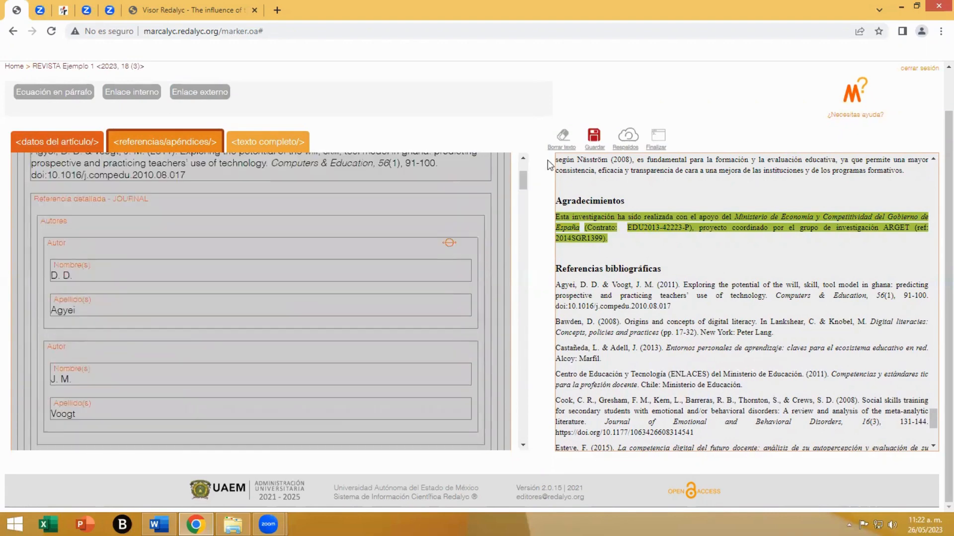
- Save the markup and select the "1. INTRODUCCIÓN" section in the full text
click(595, 141)
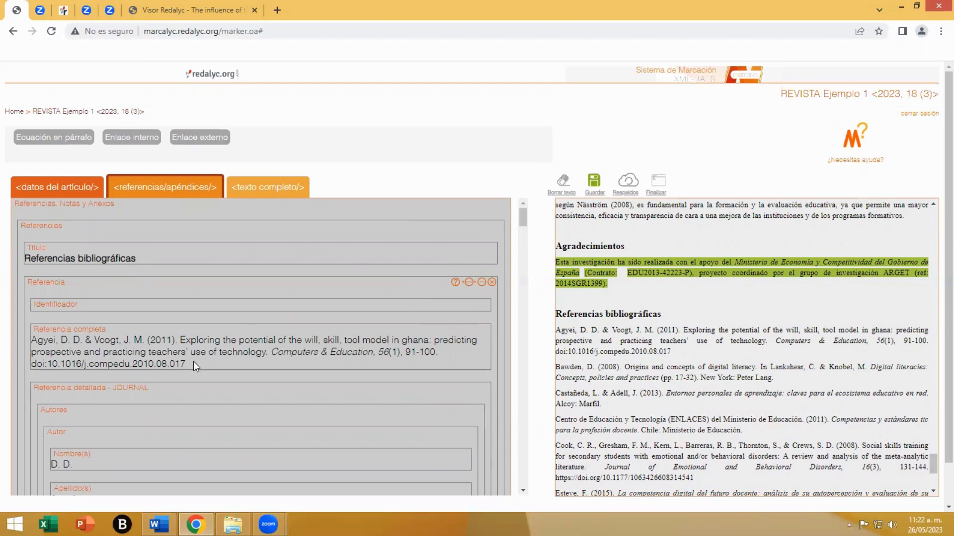
click(263, 193)
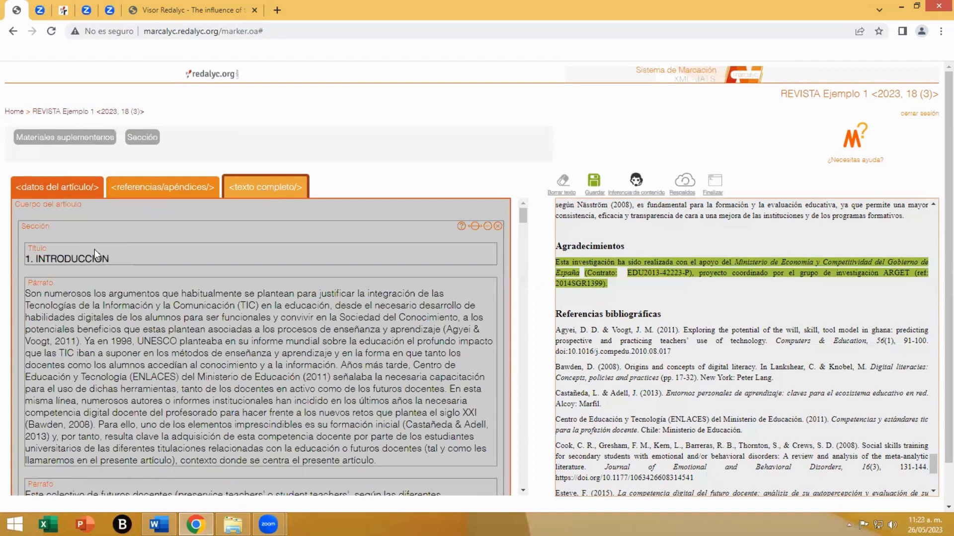
click(47, 231)
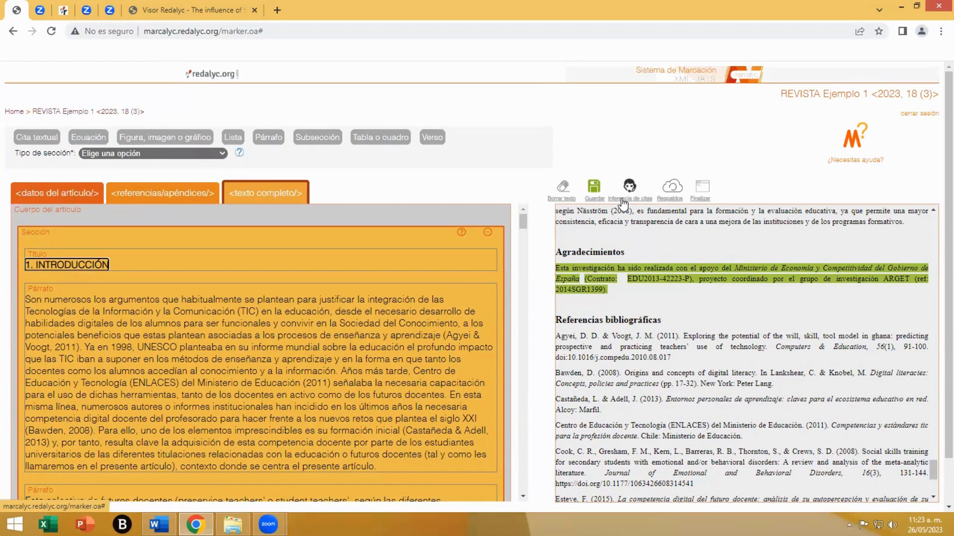
click(46, 197)
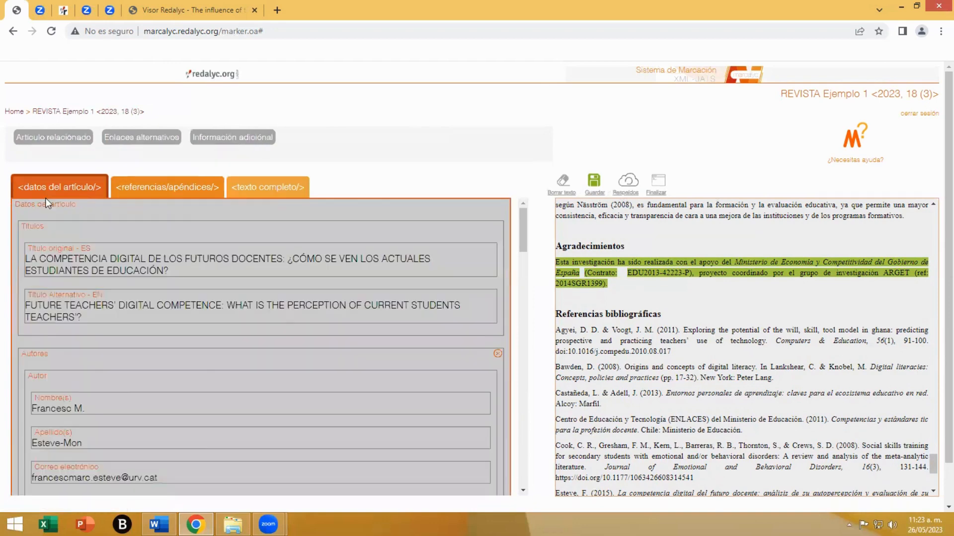
click(267, 191)
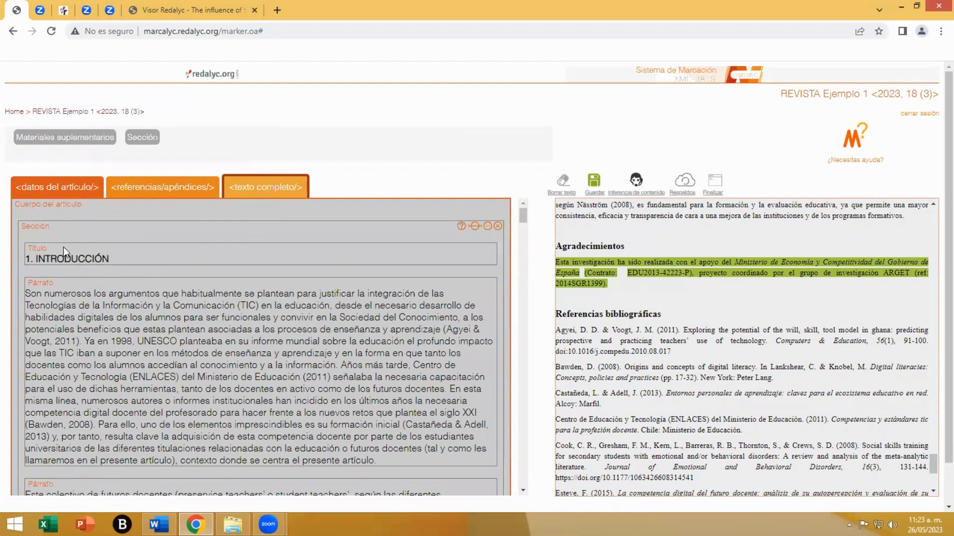
click(630, 194)
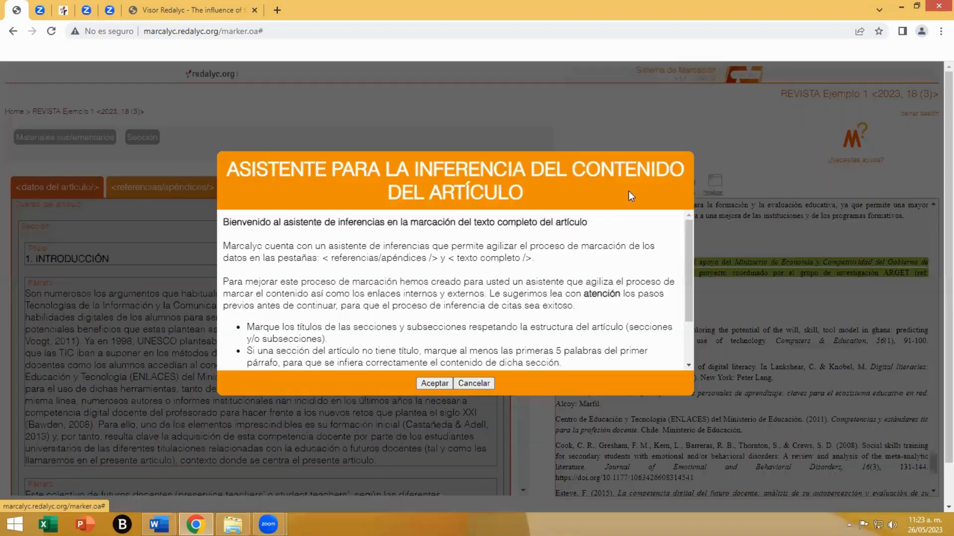
click(435, 383)
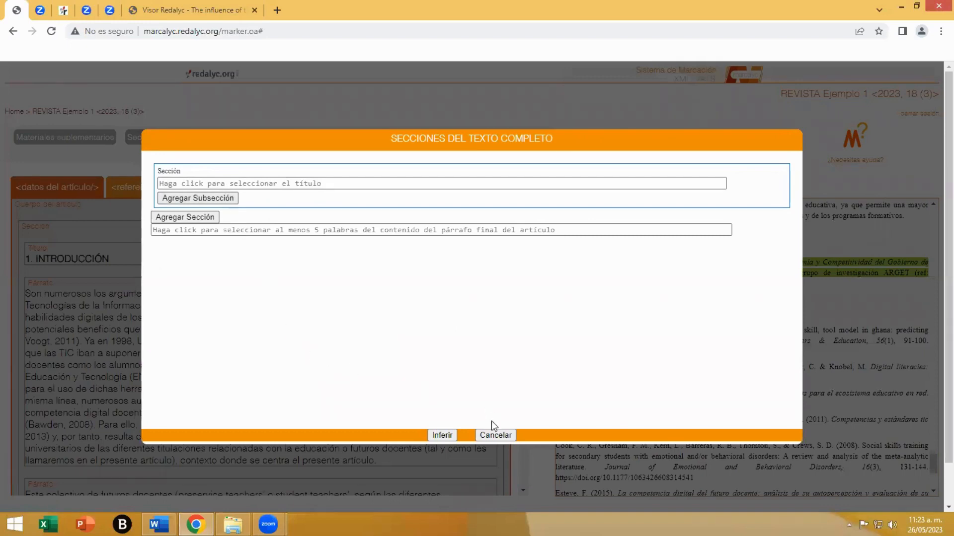
click(497, 435)
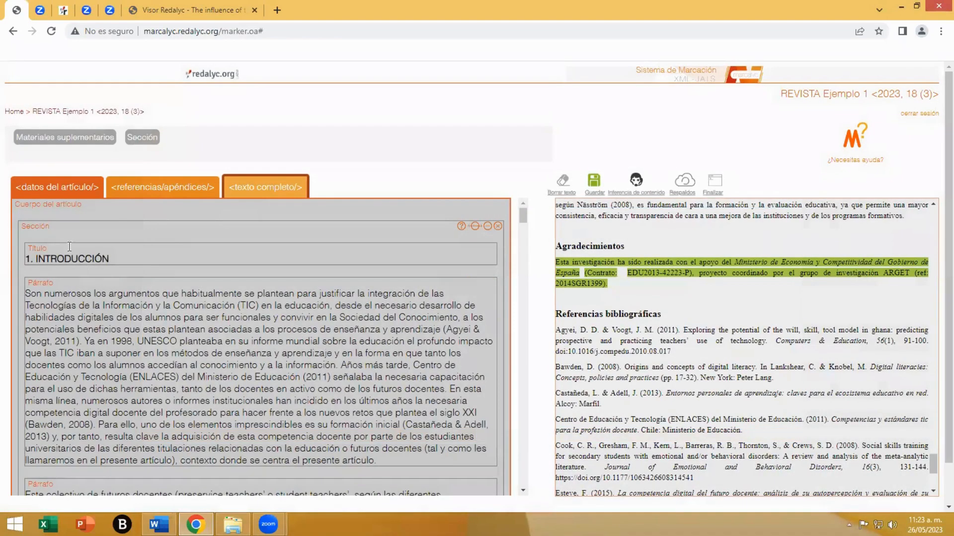
- With the "1. INTRODUCCIÓN" section selected, run the citation inference assistant (Inferencia de citas) on the full text
click(52, 233)
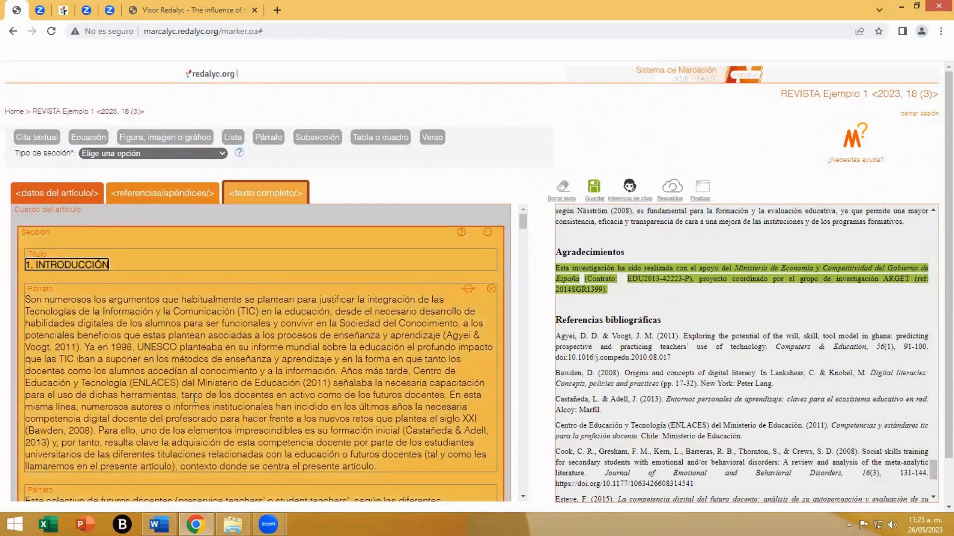
click(631, 194)
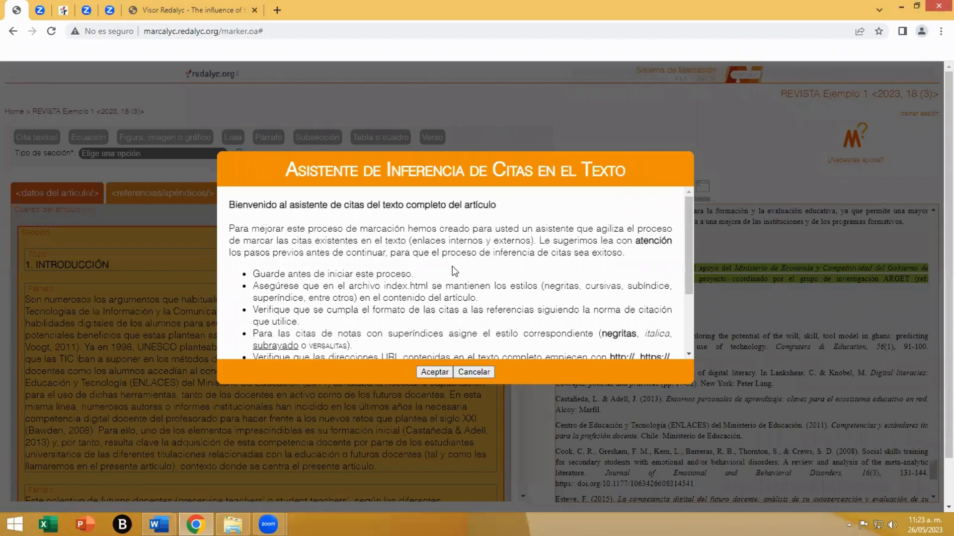
scroll(452, 267, down, 2)
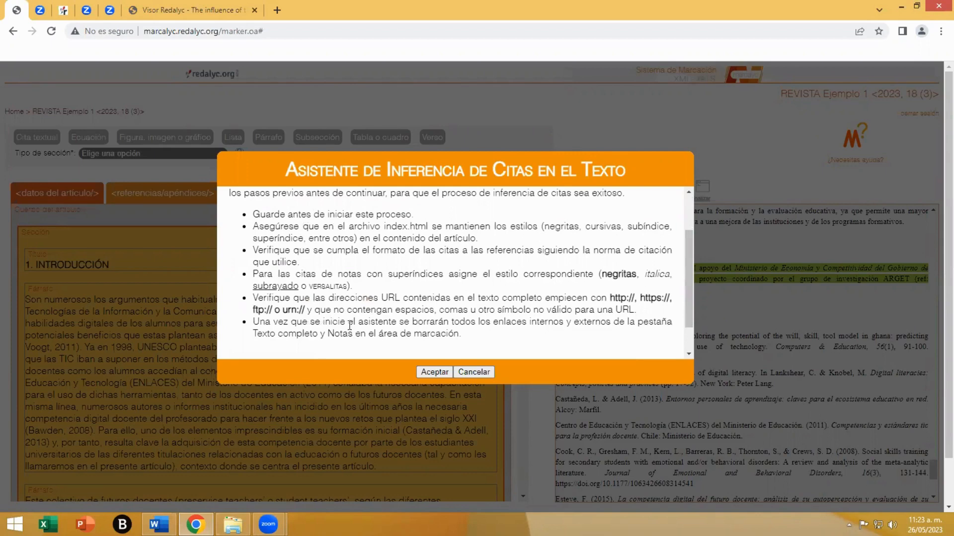
scroll(450, 332, up, 2)
scroll(450, 332, down, 2)
click(434, 371)
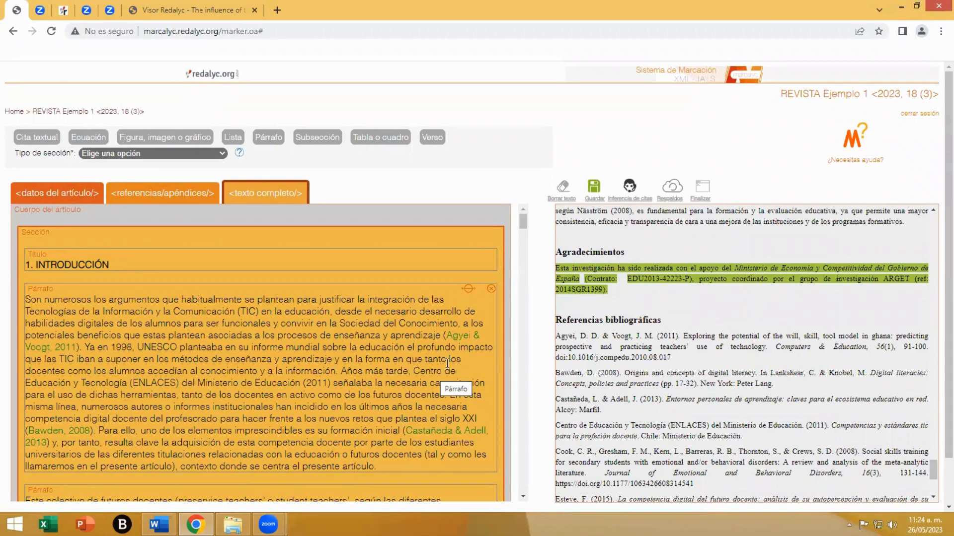
- Examine the inferred citation and note links in the "1. INTRODUCCIÓN" section and at the start of "2. LA COMPETENCIA DIGITAL DOCENTE"
mouse_move(462, 343)
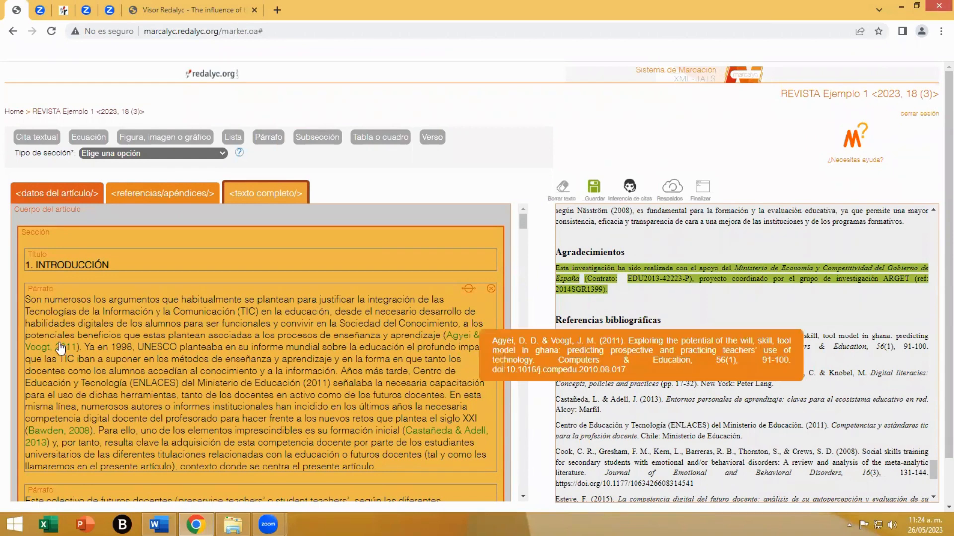
mouse_move(417, 439)
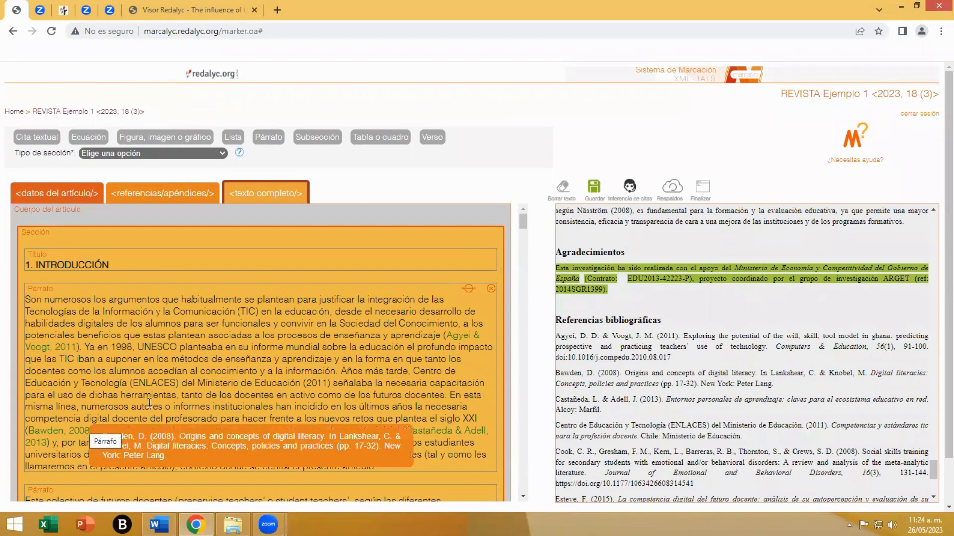
scroll(149, 404, up, 1)
scroll(149, 403, down, 5)
mouse_move(315, 356)
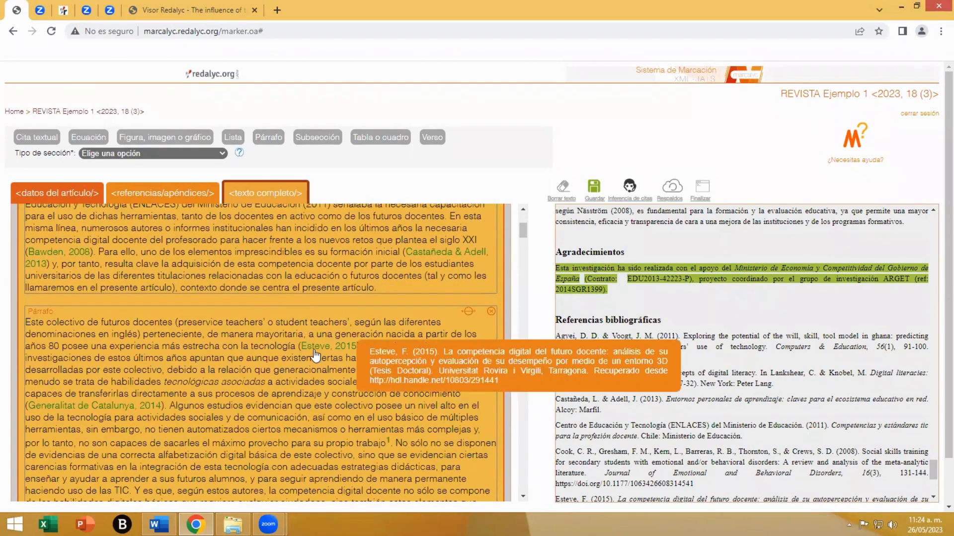
scroll(105, 356, down, 1)
mouse_move(106, 356)
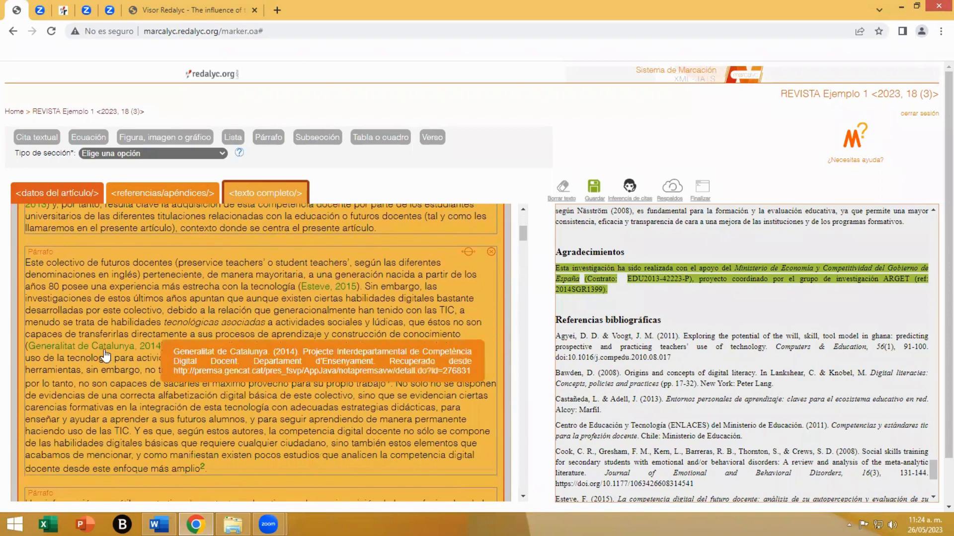
scroll(276, 413, down, 1)
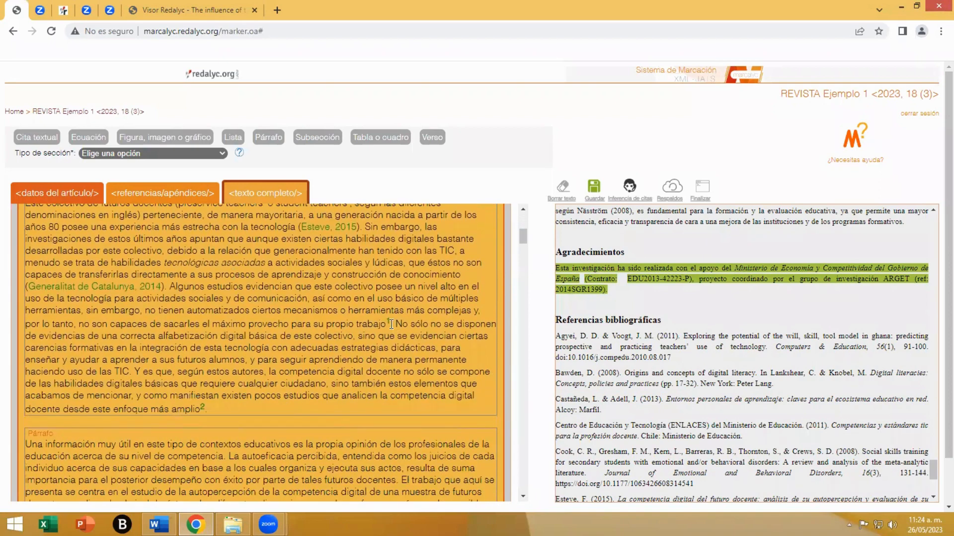
mouse_move(389, 326)
mouse_move(202, 409)
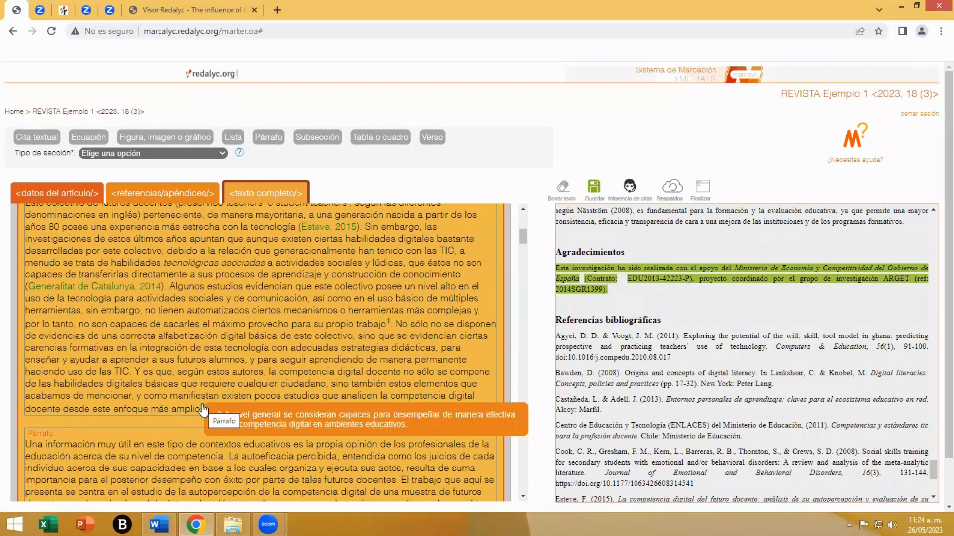
scroll(203, 410, down, 3)
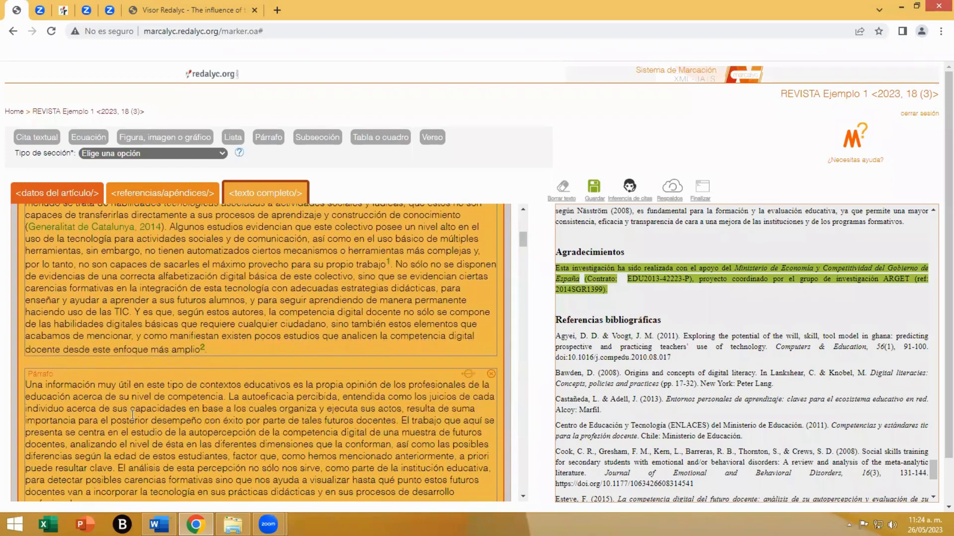
scroll(290, 384, down, 3)
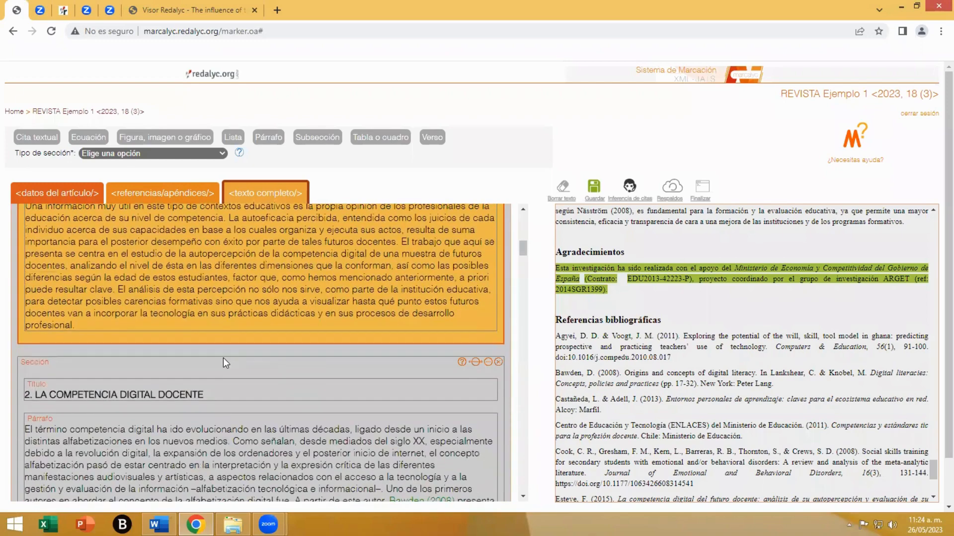
scroll(280, 365, down, 1)
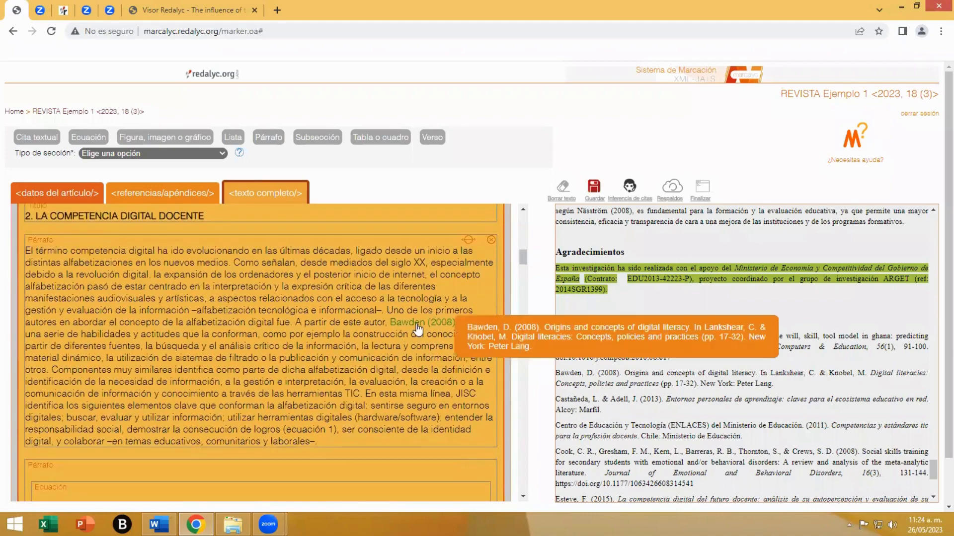
- Link the words "ecuación 1" in the first paragraph of section 2 to the marked equation as an internal link
scroll(296, 361, down, 1)
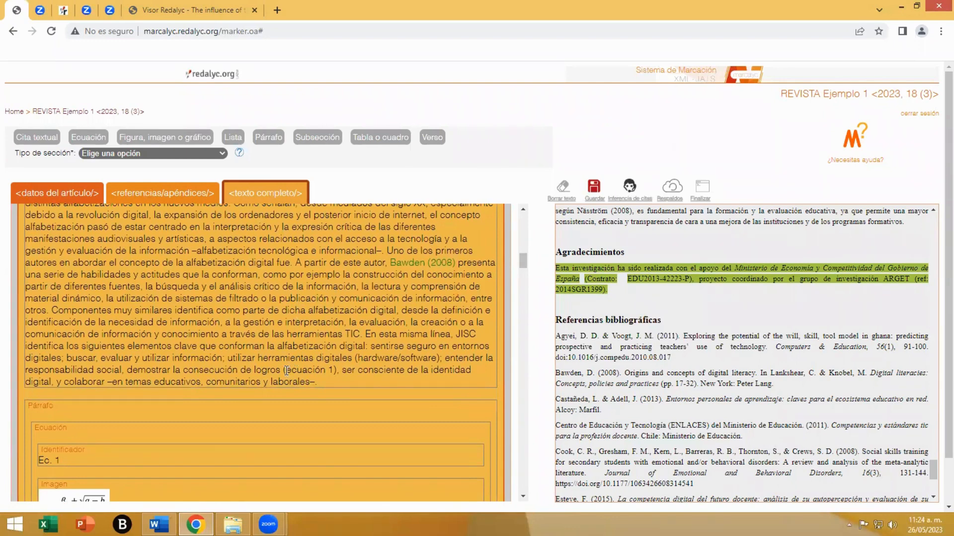
drag(287, 370, 332, 371)
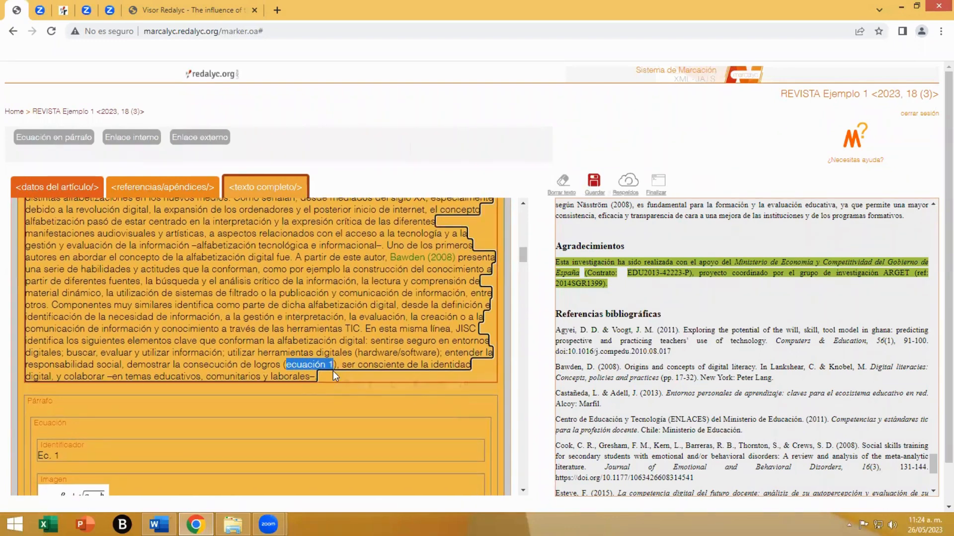
click(132, 139)
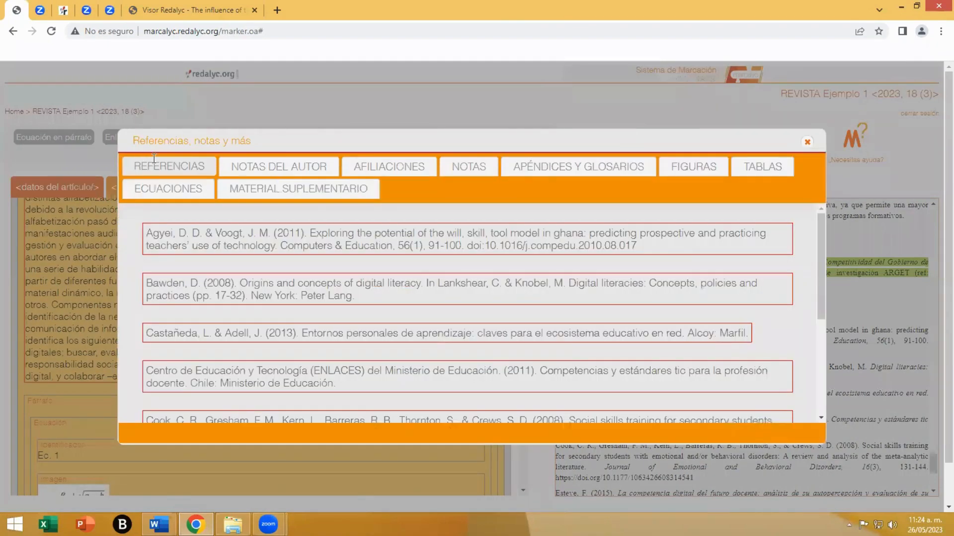
click(166, 188)
click(201, 273)
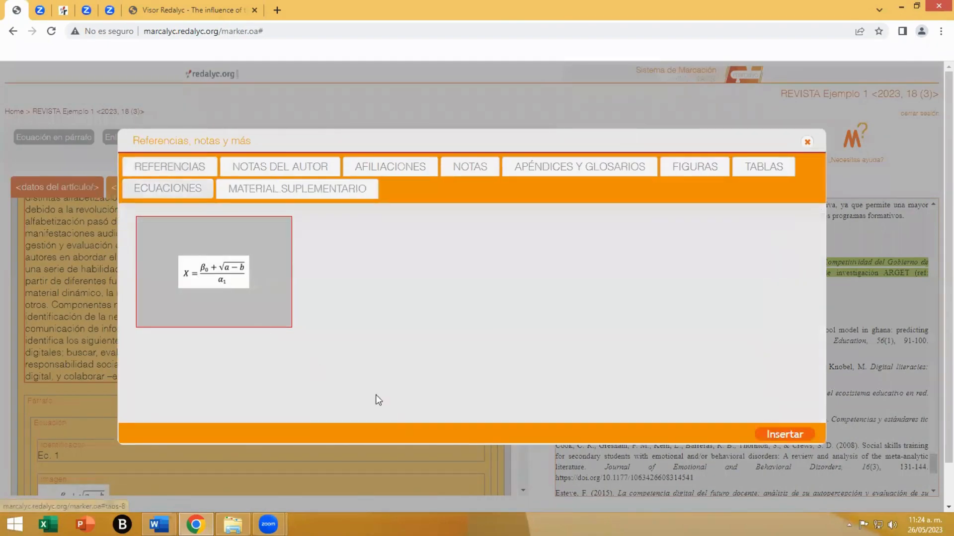
click(759, 433)
mouse_move(330, 371)
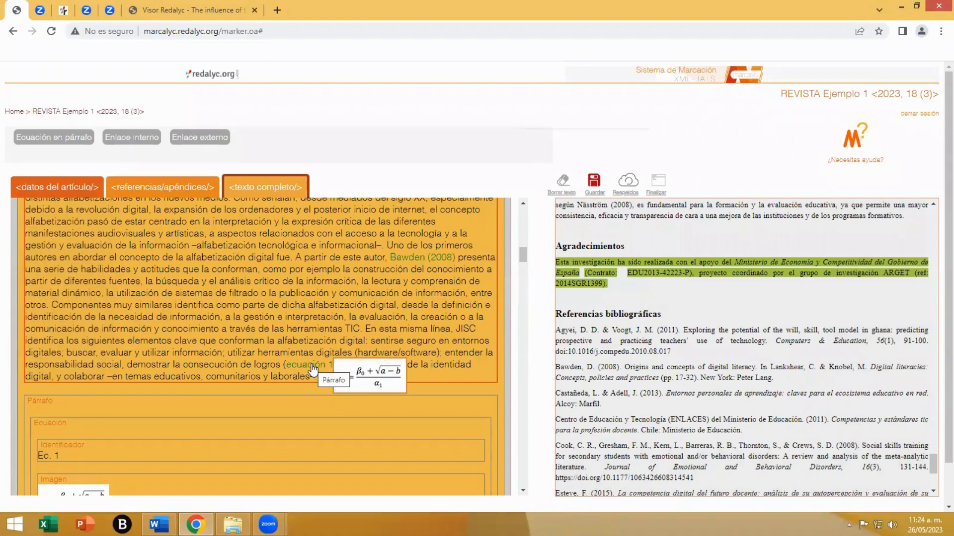
- Examine the inferred citation and table links from section 2 through "4.2. Participantes", including the "tabla 1" link and its table
scroll(300, 410, down, 6)
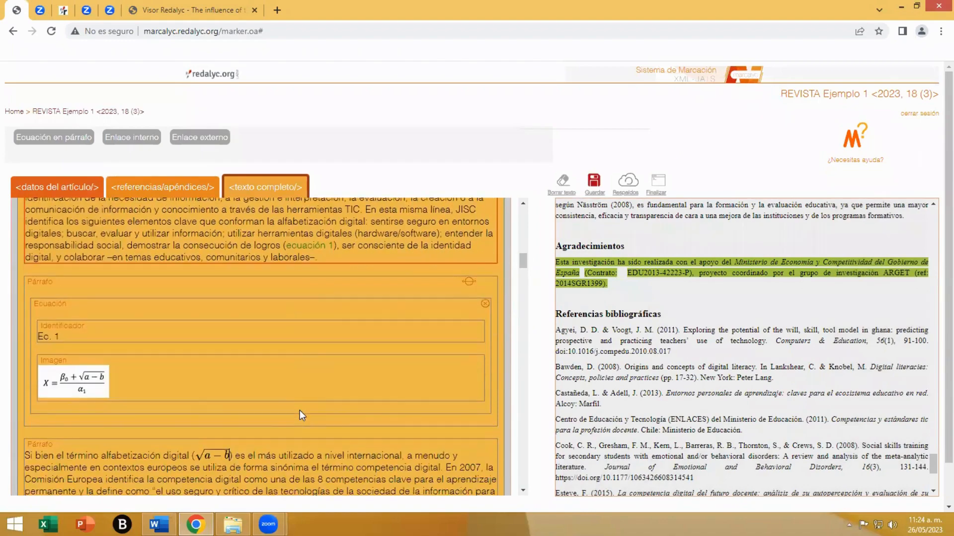
scroll(300, 410, down, 10)
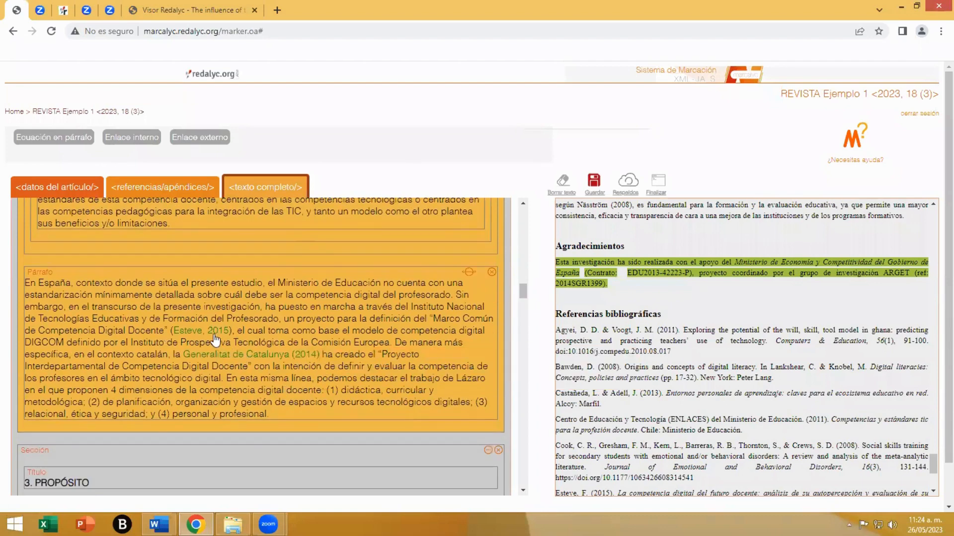
scroll(179, 387, down, 4)
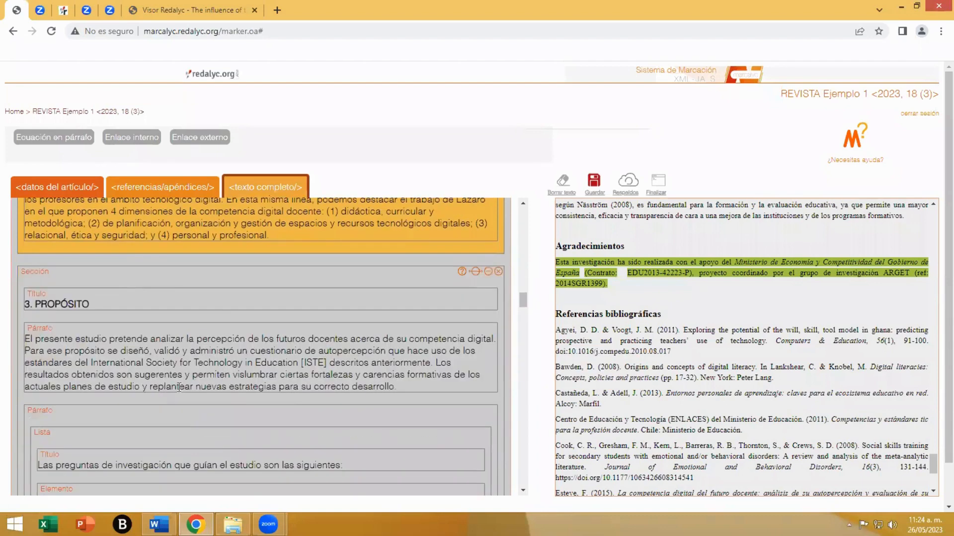
click(193, 272)
scroll(264, 375, down, 3)
scroll(264, 376, down, 5)
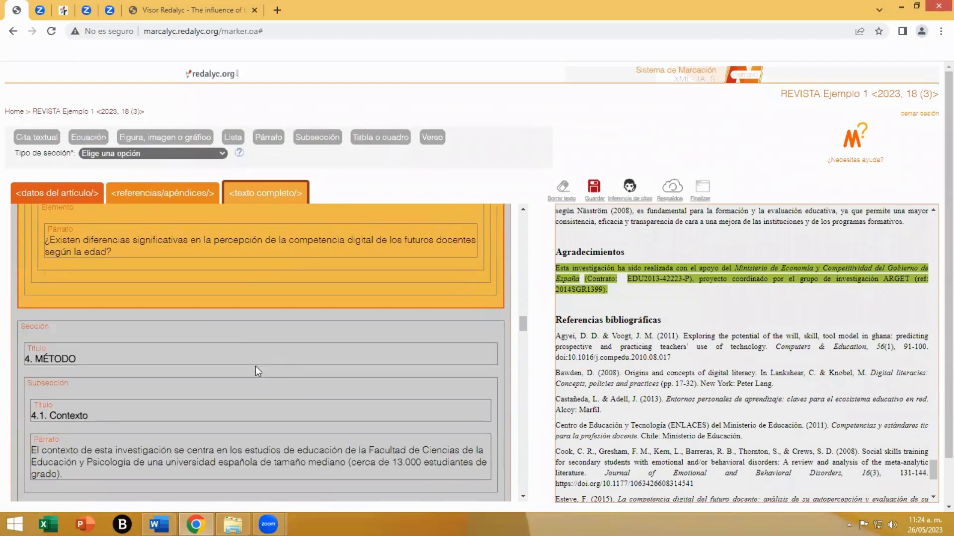
click(224, 327)
scroll(251, 376, down, 5)
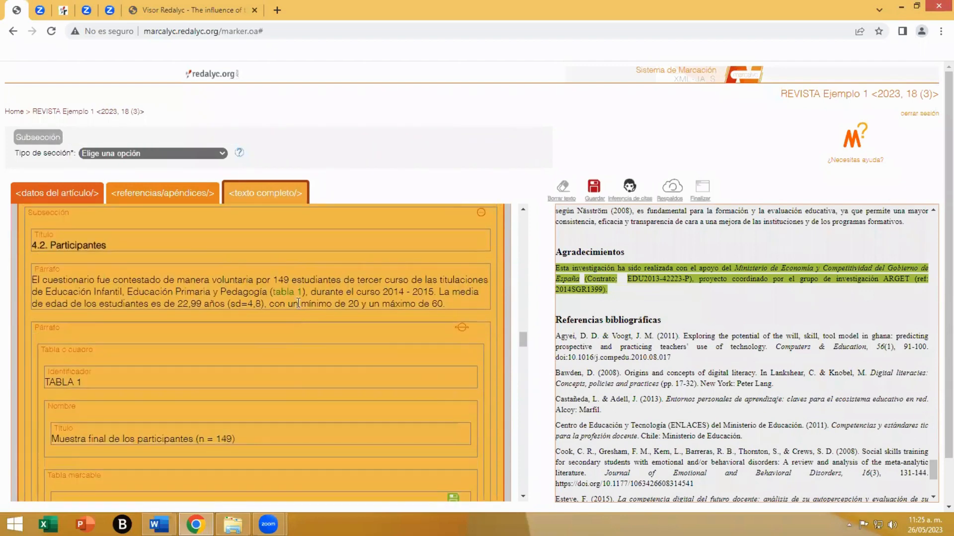
mouse_move(296, 298)
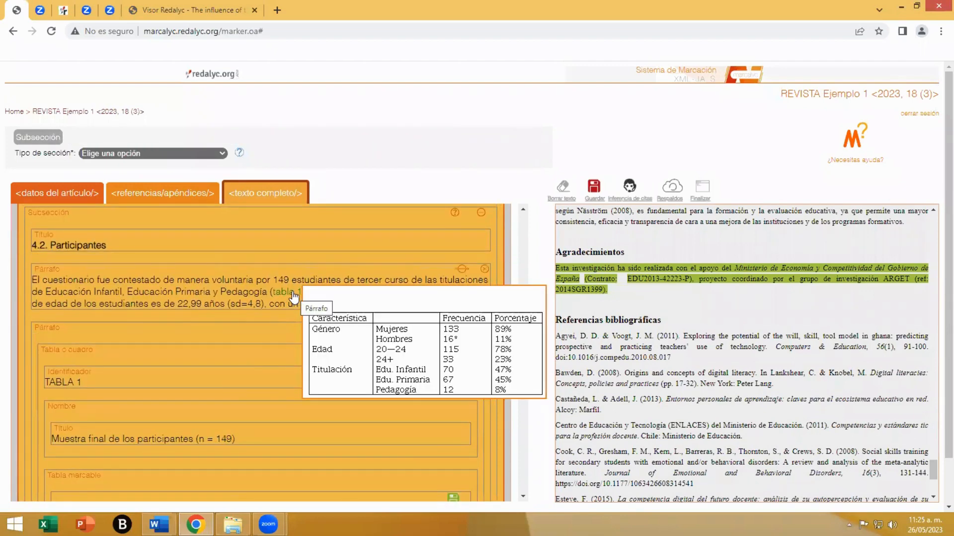
scroll(303, 366, down, 1)
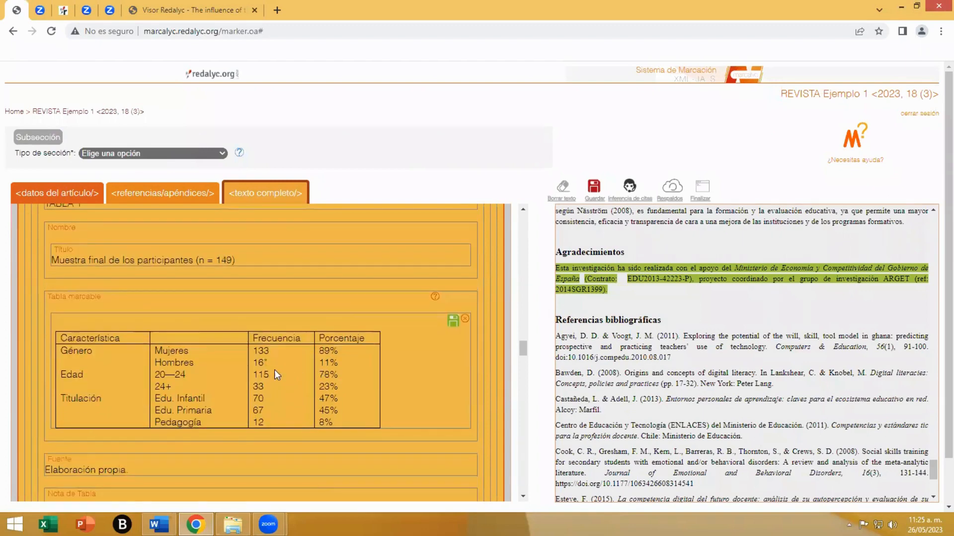
scroll(207, 401, down, 4)
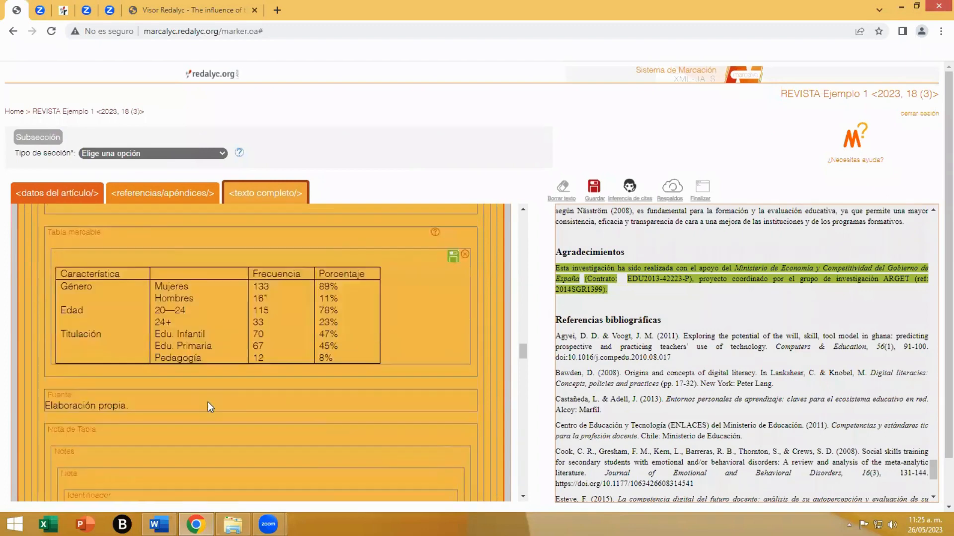
- Check the "tabla 2" and "figura 1" links in "5. RESULTADOS" and return to the beginning of the full text
scroll(207, 401, down, 5)
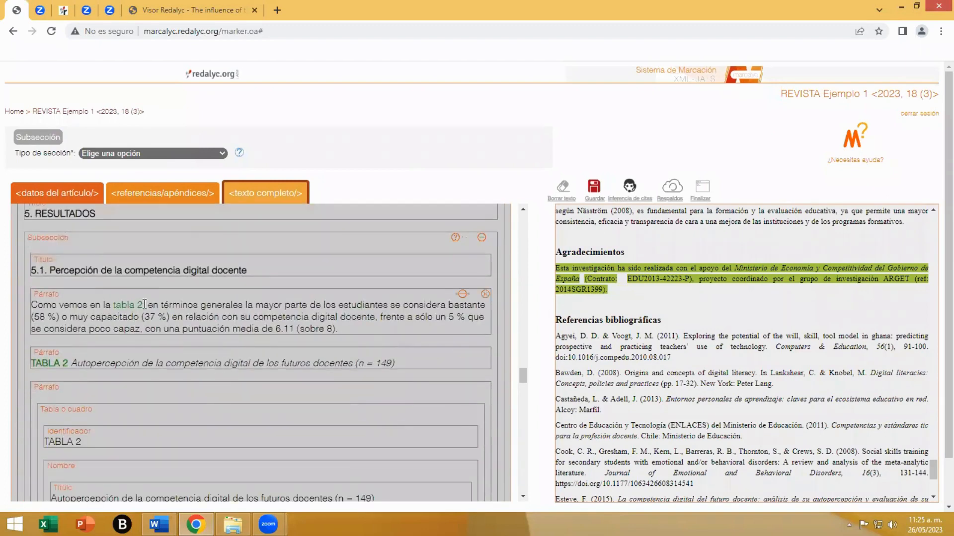
mouse_move(133, 311)
mouse_move(61, 365)
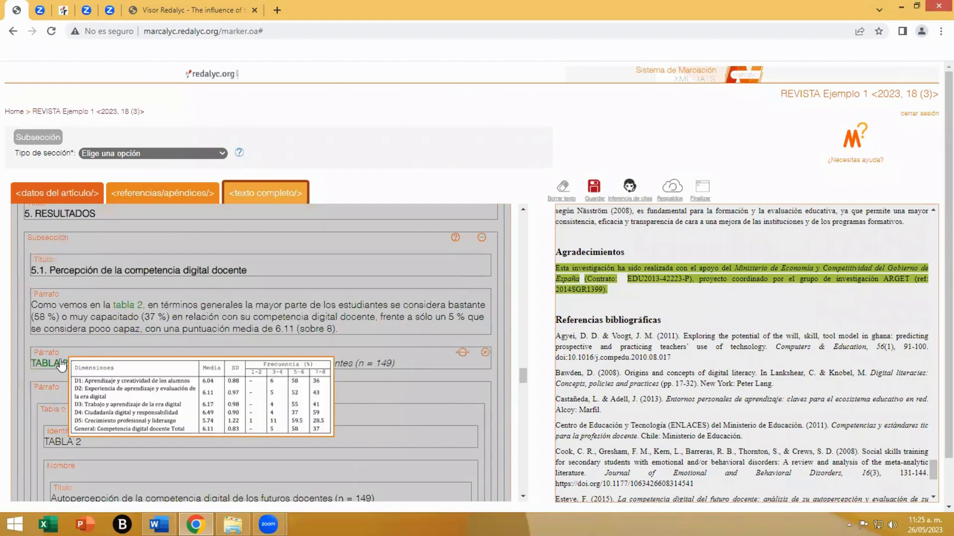
scroll(348, 368, down, 10)
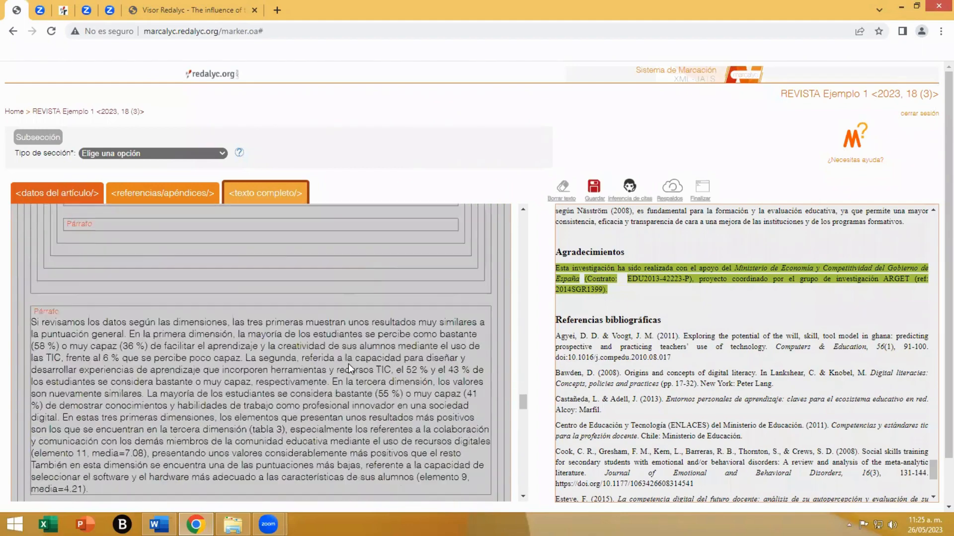
scroll(348, 364, down, 8)
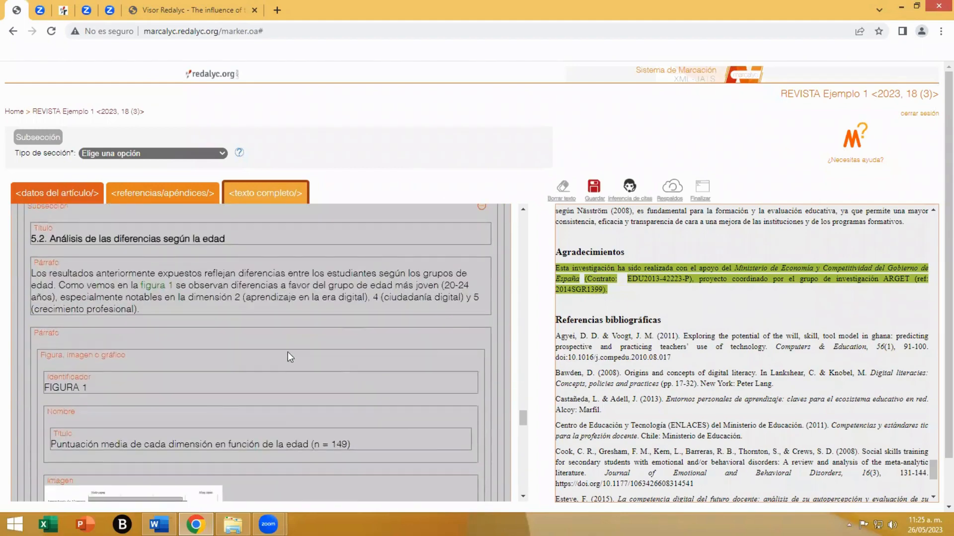
mouse_move(163, 289)
scroll(336, 389, down, 3)
scroll(336, 389, up, 15)
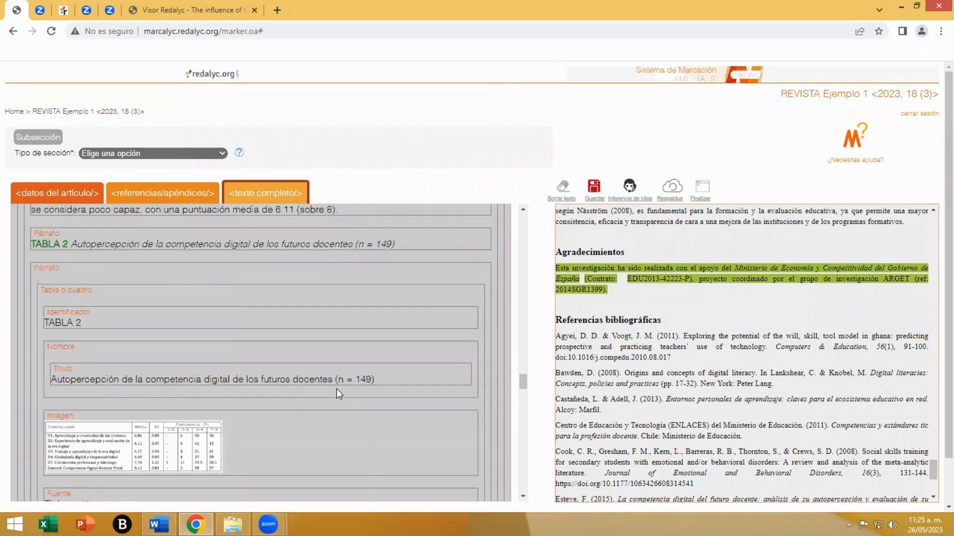
scroll(335, 389, up, 10)
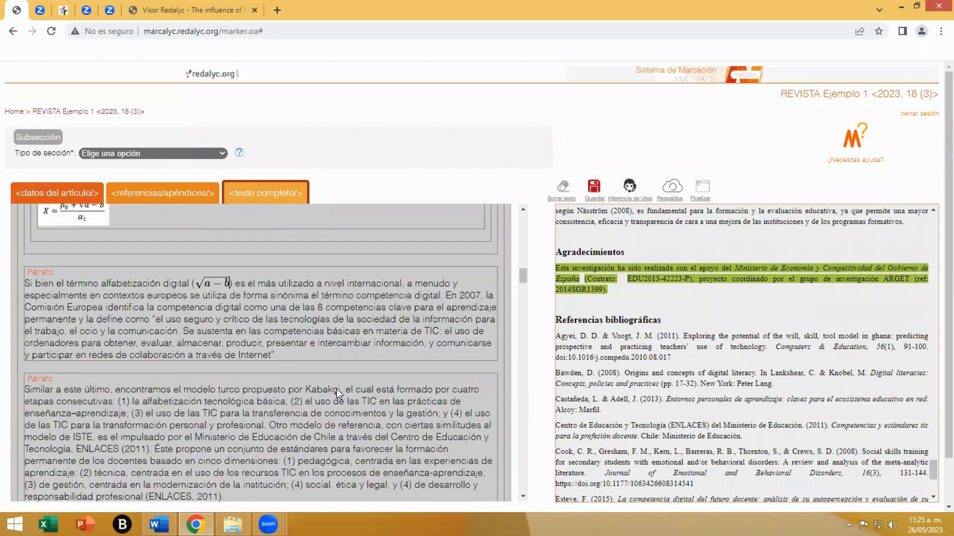
scroll(336, 389, up, 5)
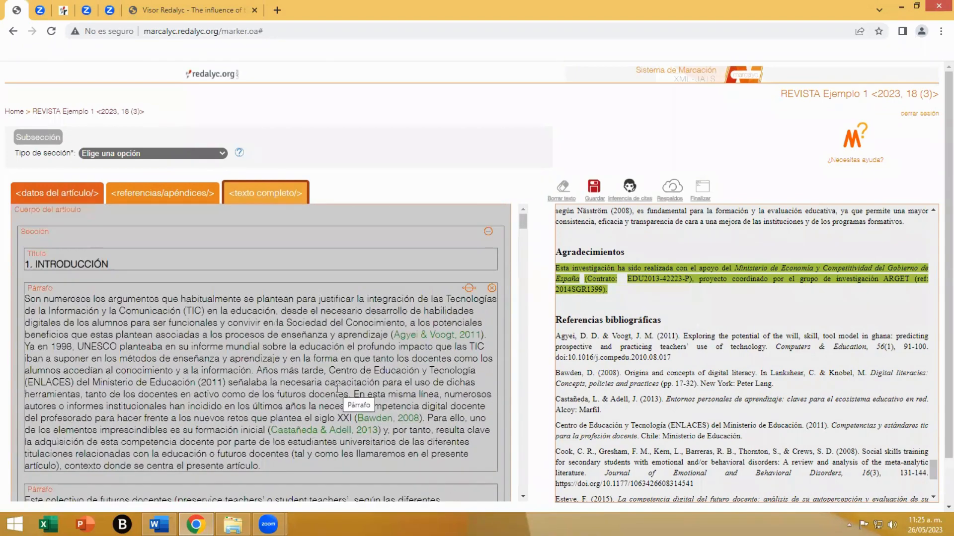
- Look over the article data and the references/appendices markup, dismissing the reminder, and return to the full text
click(73, 196)
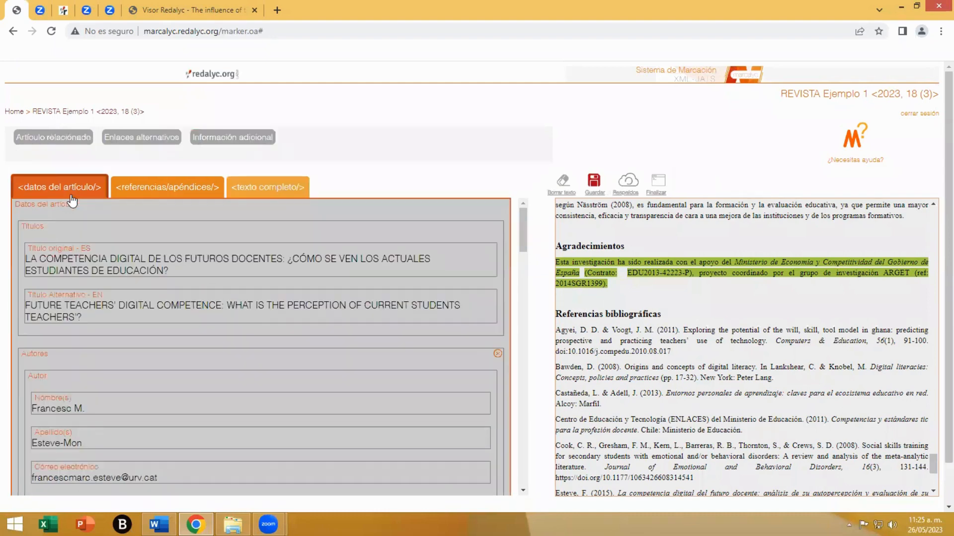
click(274, 191)
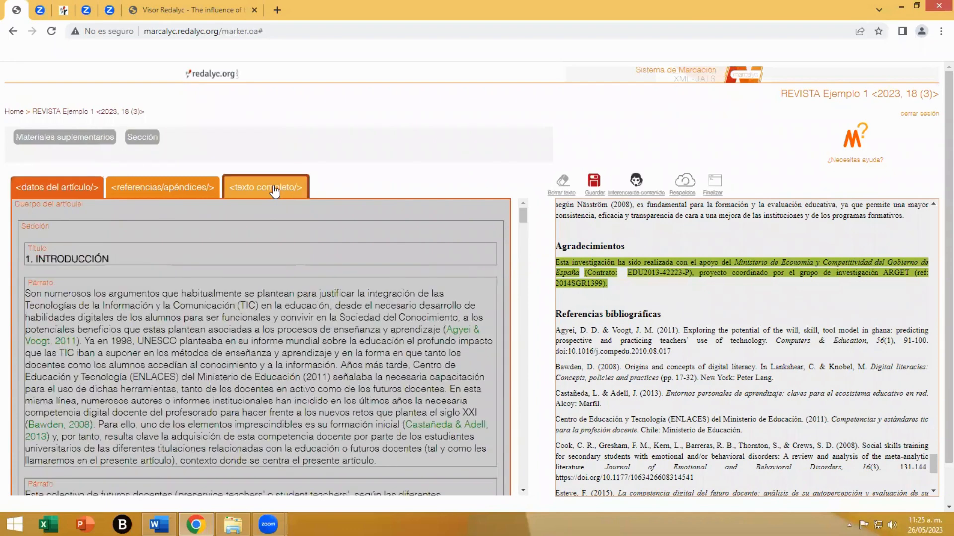
click(185, 184)
click(559, 309)
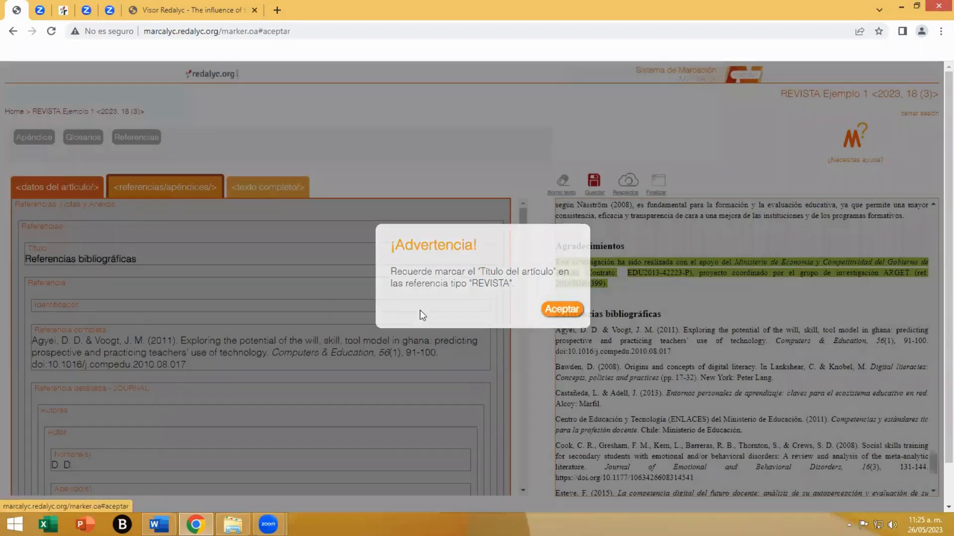
click(262, 191)
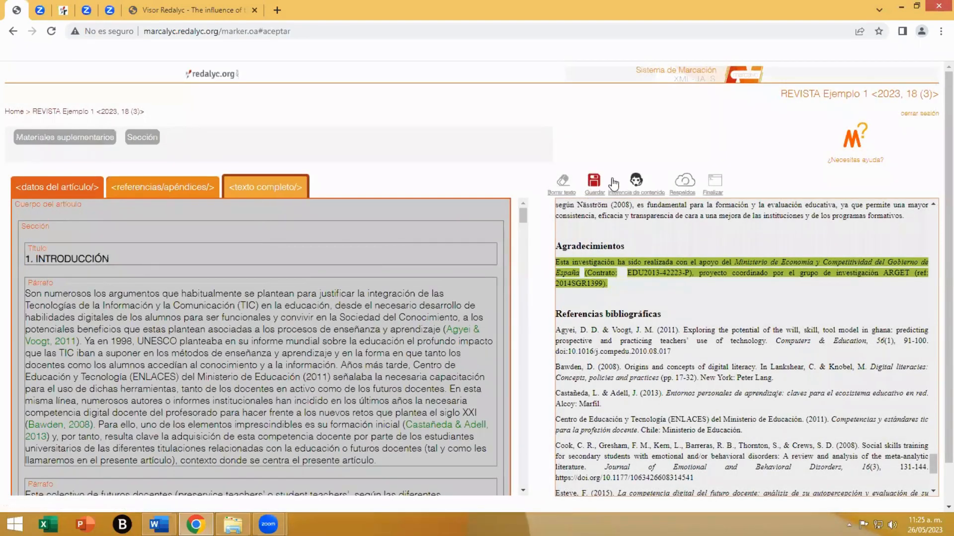
- Save the markup, run Finalizar, and choose to review the inconsistencies instead of generating the XML
click(595, 183)
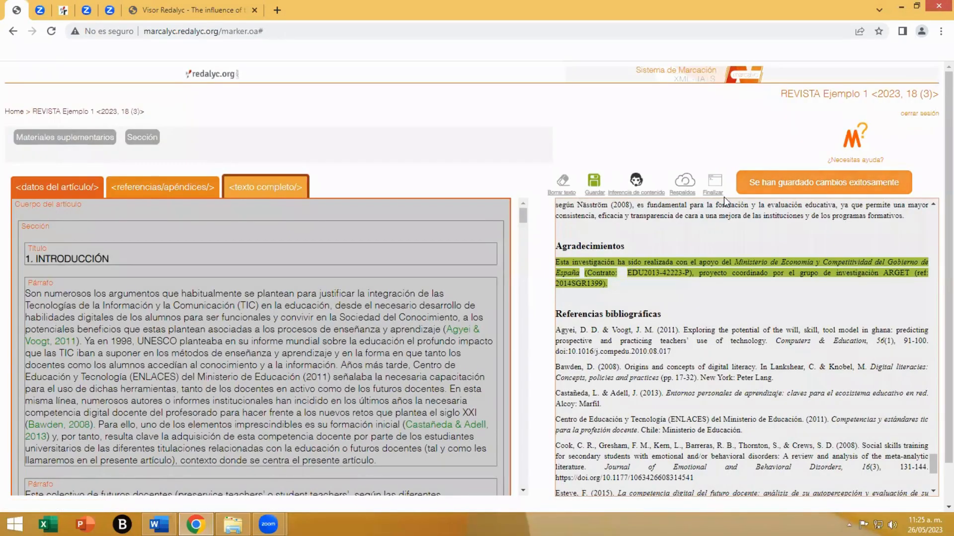
click(712, 182)
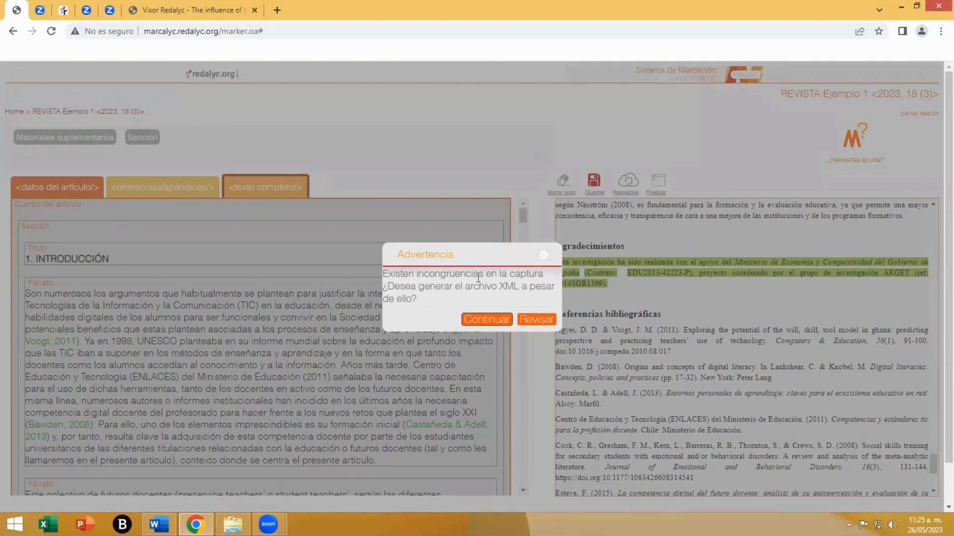
click(540, 319)
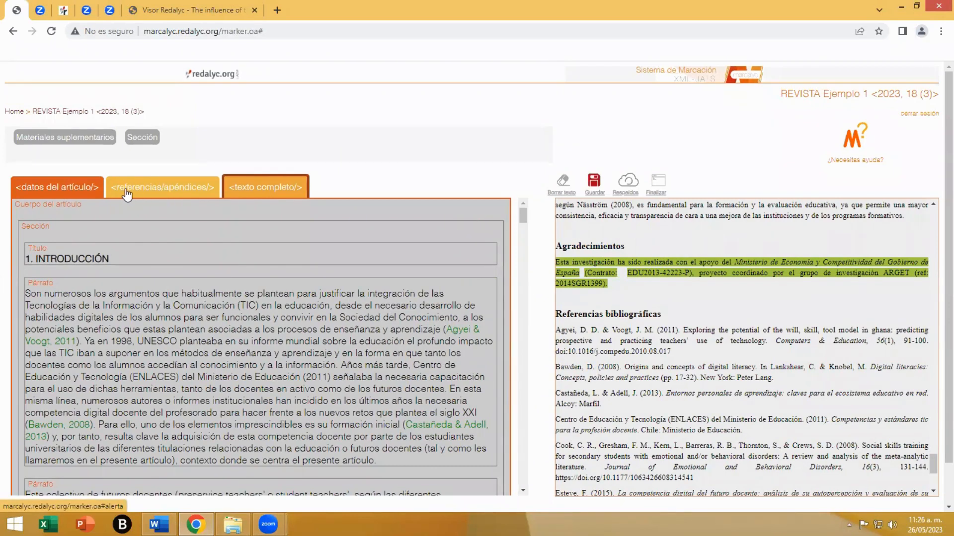
- Inspect the references/appendices markup for warnings, checking the 2011 book reference by Centro de Educación y Tecnología (ENLACES)
click(156, 187)
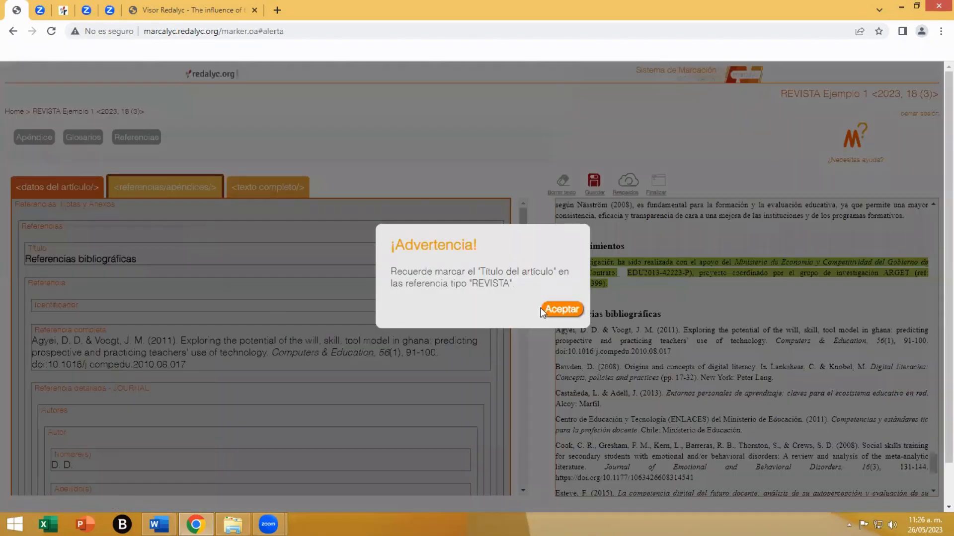
click(553, 312)
scroll(257, 323, down, 15)
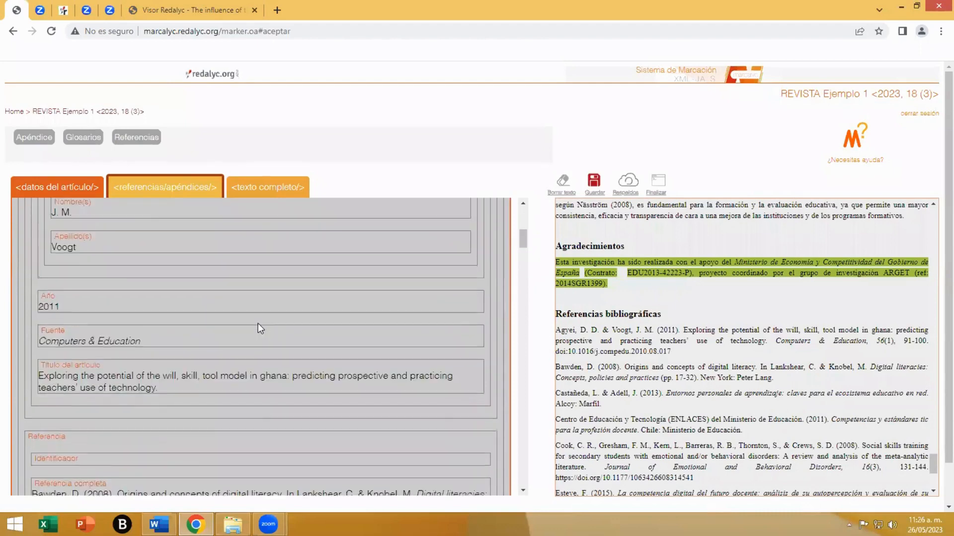
scroll(257, 324, down, 5)
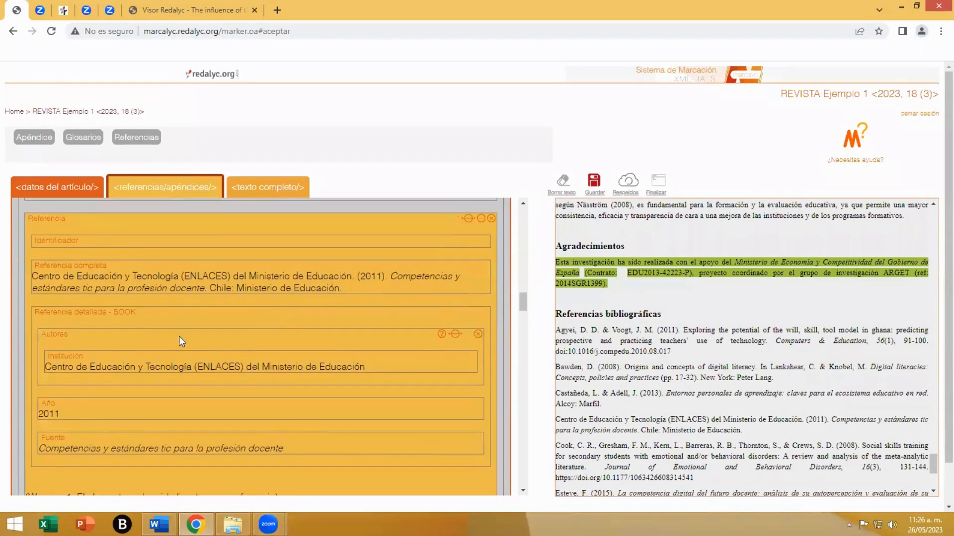
scroll(179, 335, down, 3)
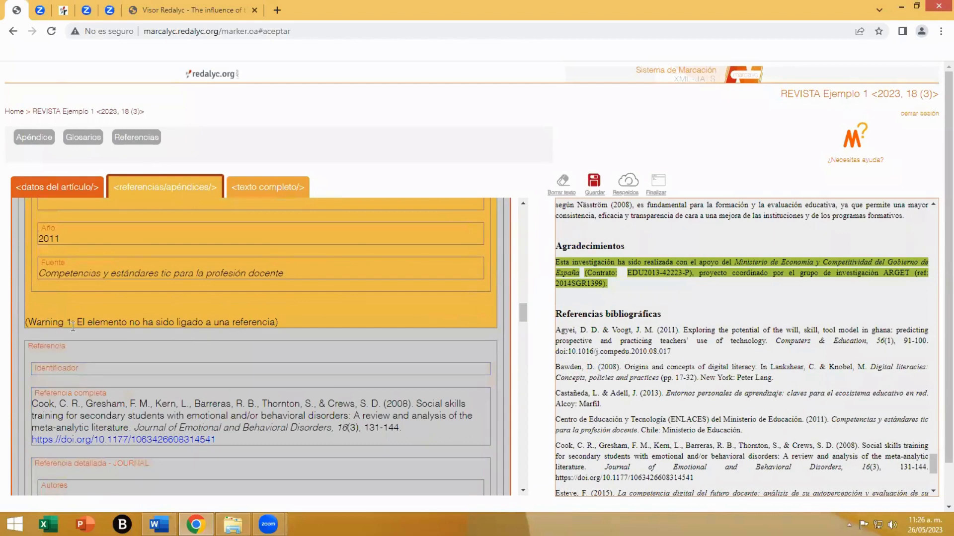
scroll(347, 330, up, 3)
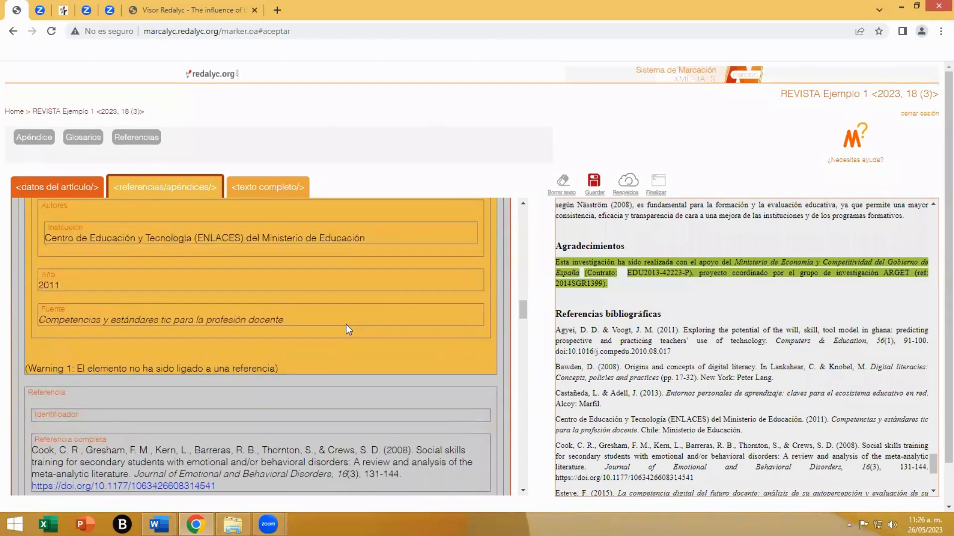
scroll(346, 329, up, 1)
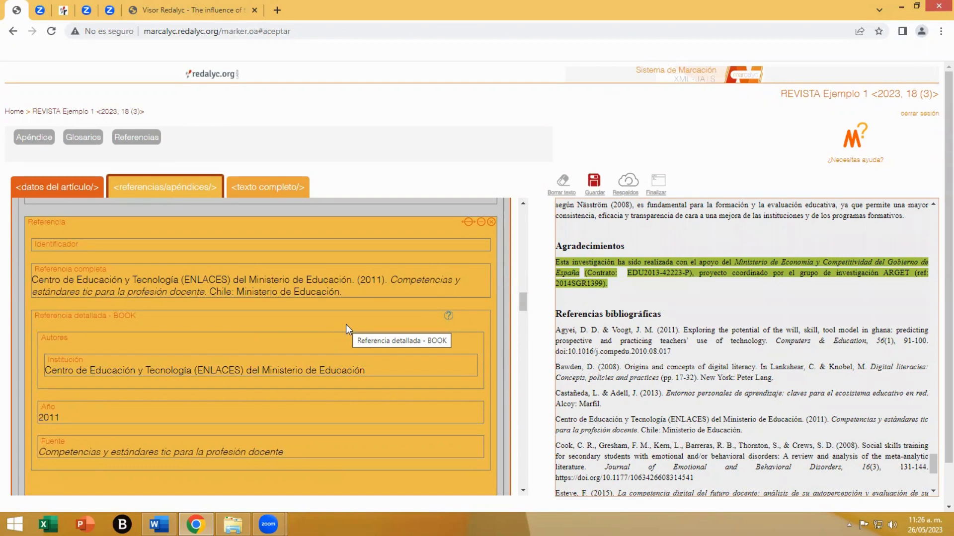
scroll(345, 324, up, 10)
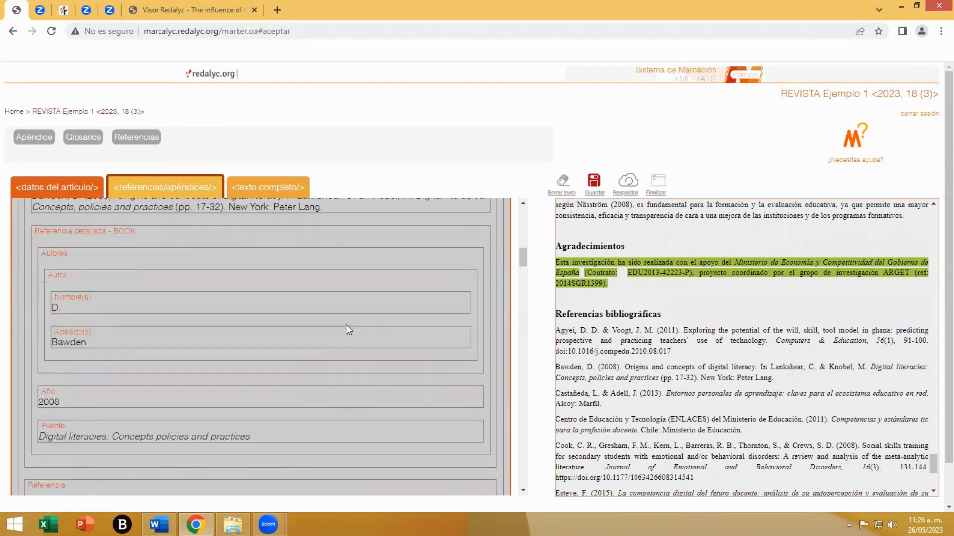
scroll(346, 324, up, 5)
- Save the markup again and finalize it, continuing with the XML generation despite the inconsistencies
click(594, 182)
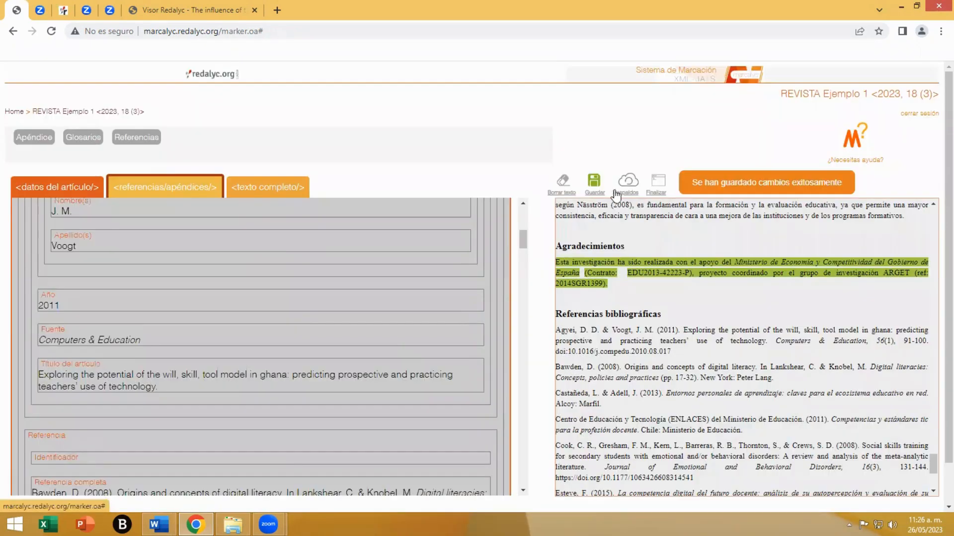
click(655, 184)
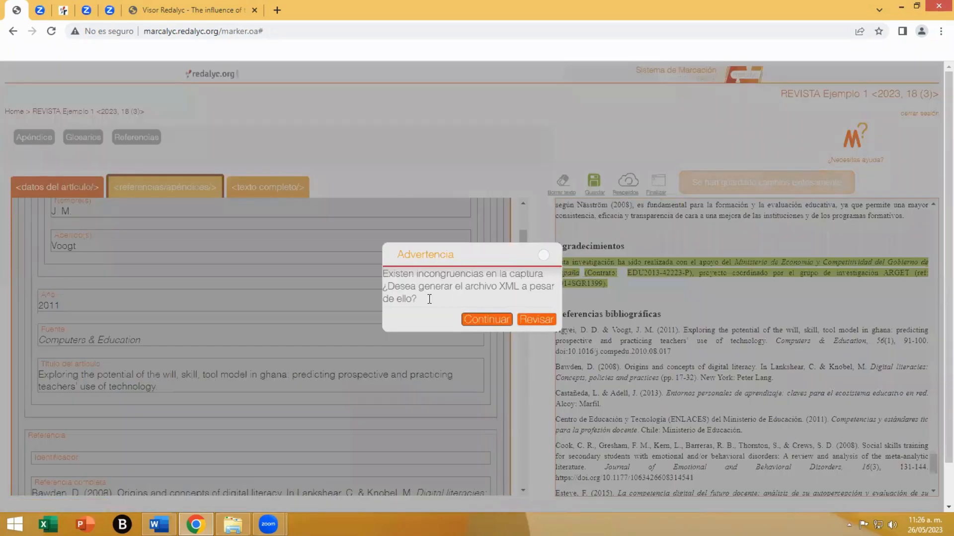
click(479, 320)
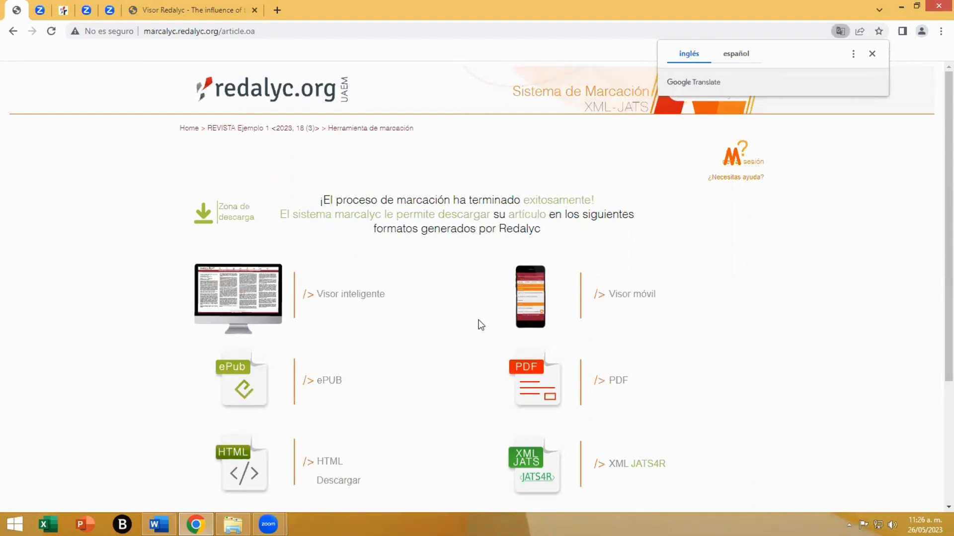
- Open the generated article in the smart viewer (Visor inteligente) and expand the header with its bibliographic details
scroll(396, 331, down, 1)
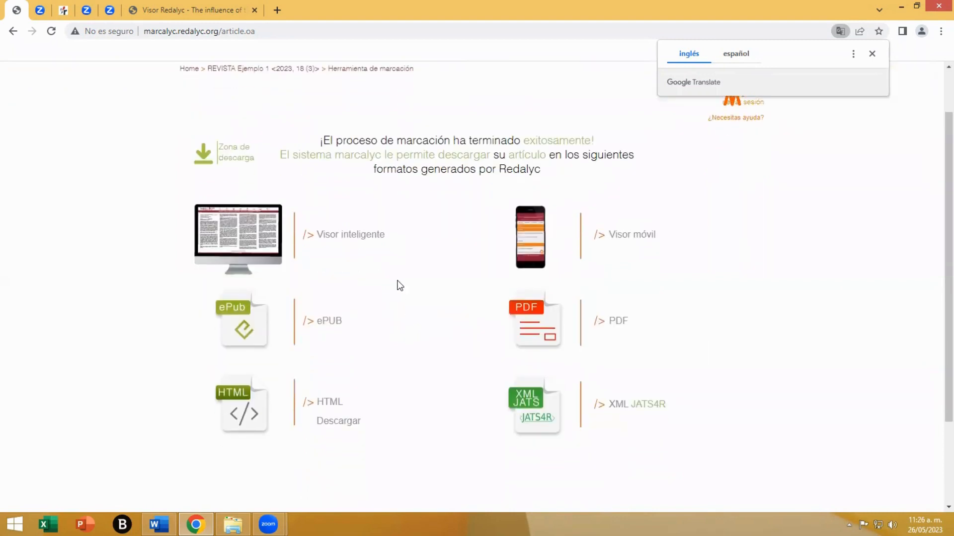
click(258, 237)
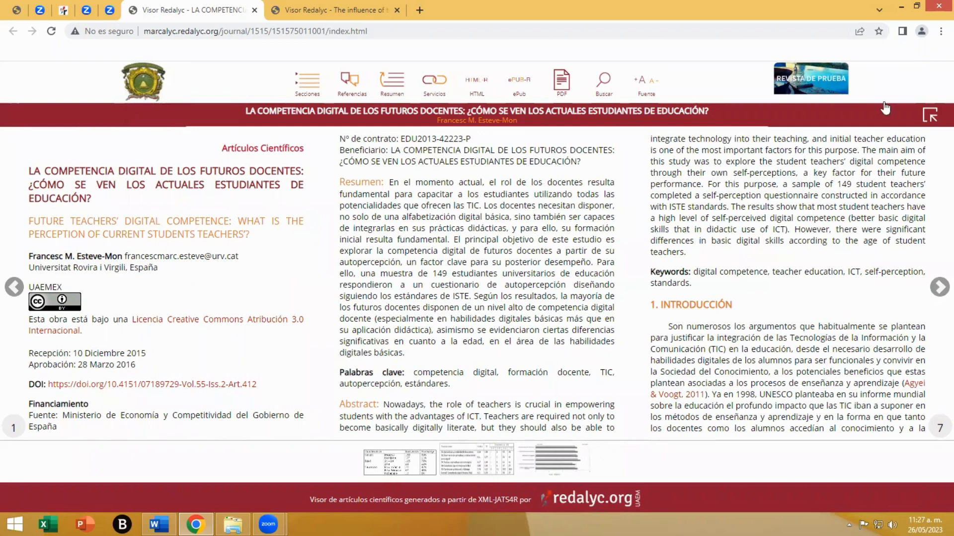
click(925, 118)
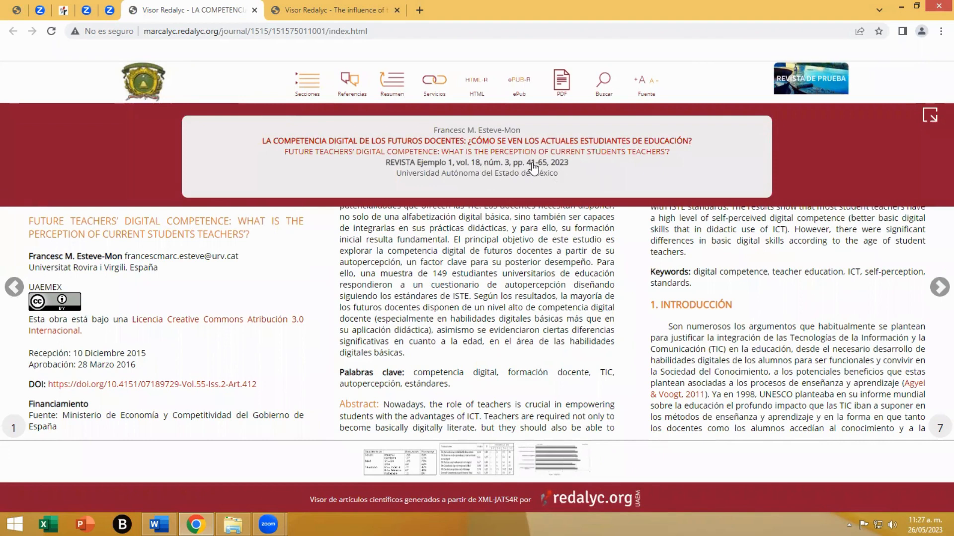
- Collapse the article header and highlight the Spanish and English titles on the first page
click(928, 119)
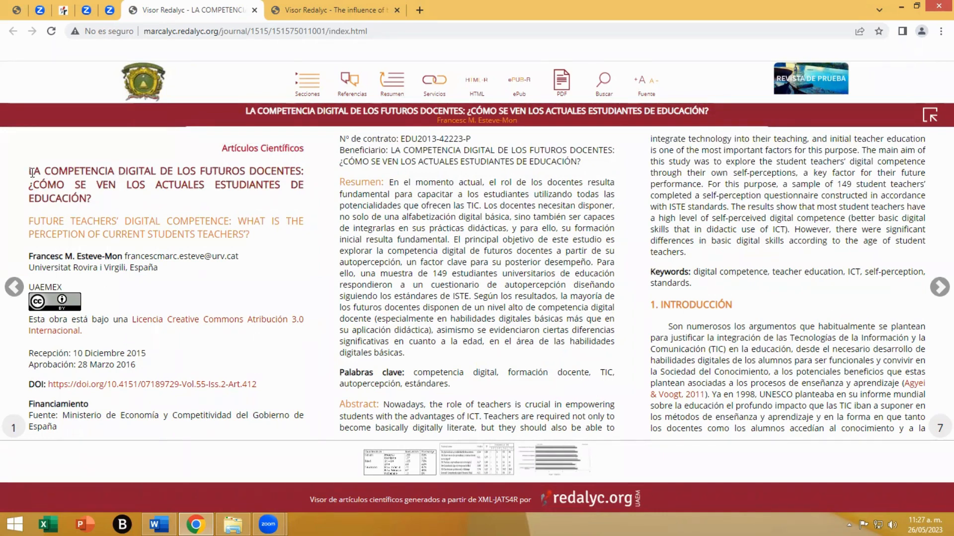
drag(32, 172, 77, 189)
drag(33, 221, 136, 235)
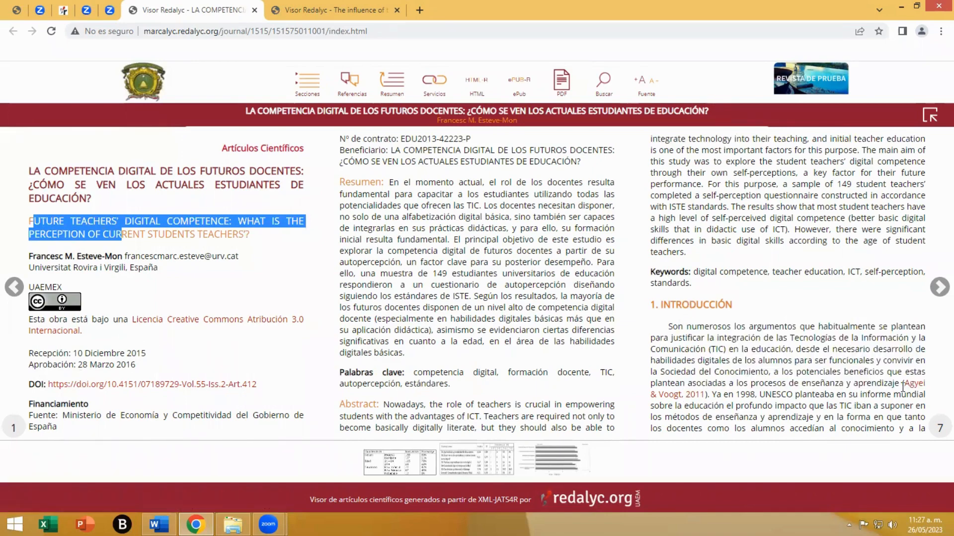
- Examine the in-text citation links and footnote markers on page 2 of the article
scroll(721, 332, down, 1)
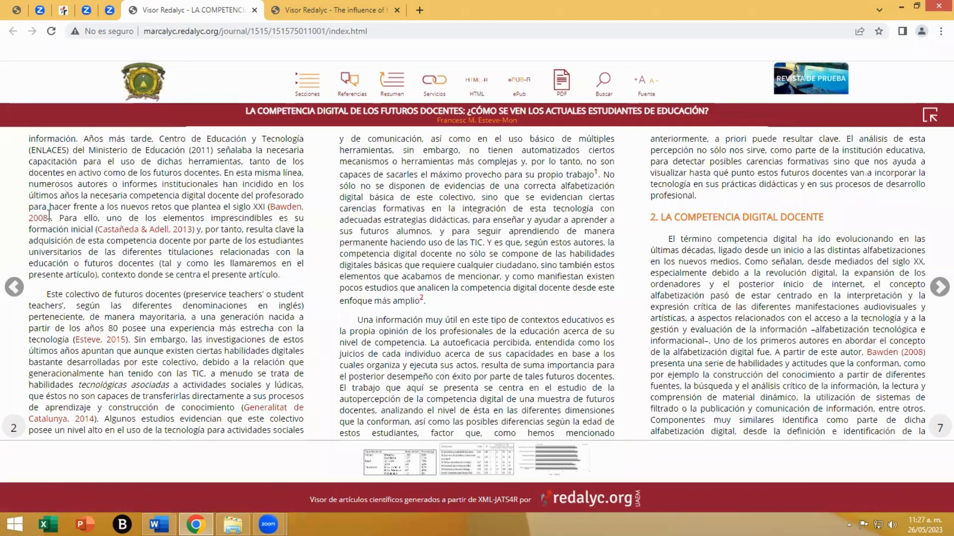
mouse_move(47, 223)
mouse_move(92, 422)
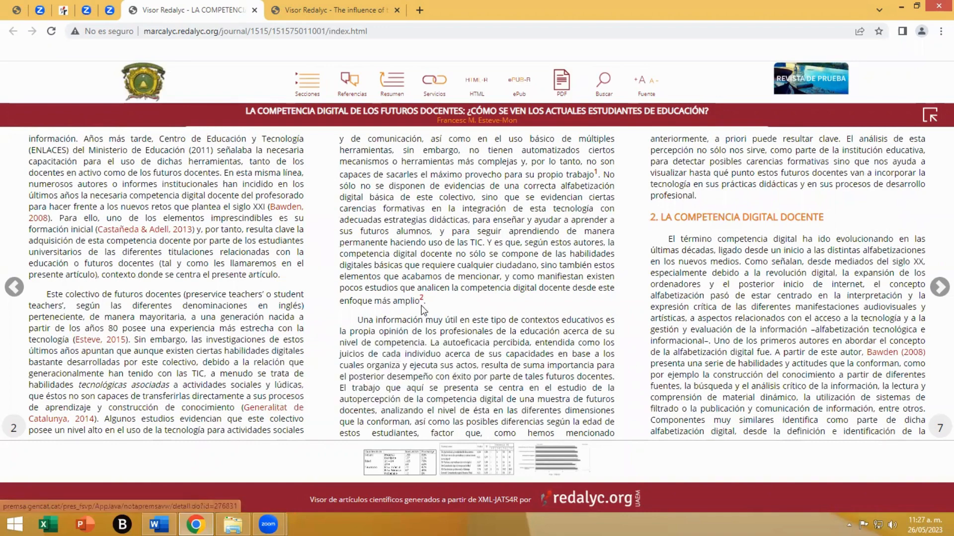
mouse_move(421, 304)
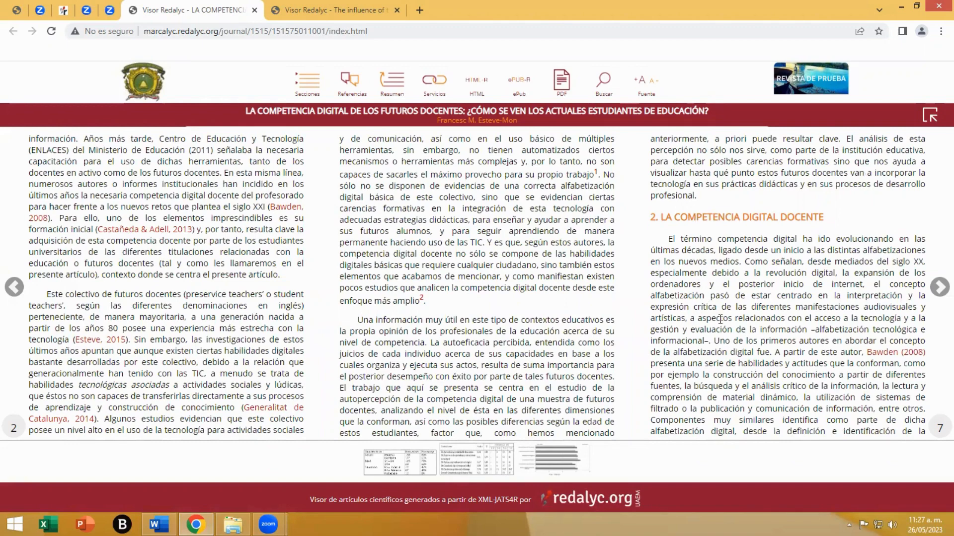
- Check equation 1, the indented "Otros modelos" paragraph and the citation links on page 3
scroll(721, 319, down, 1)
mouse_move(170, 261)
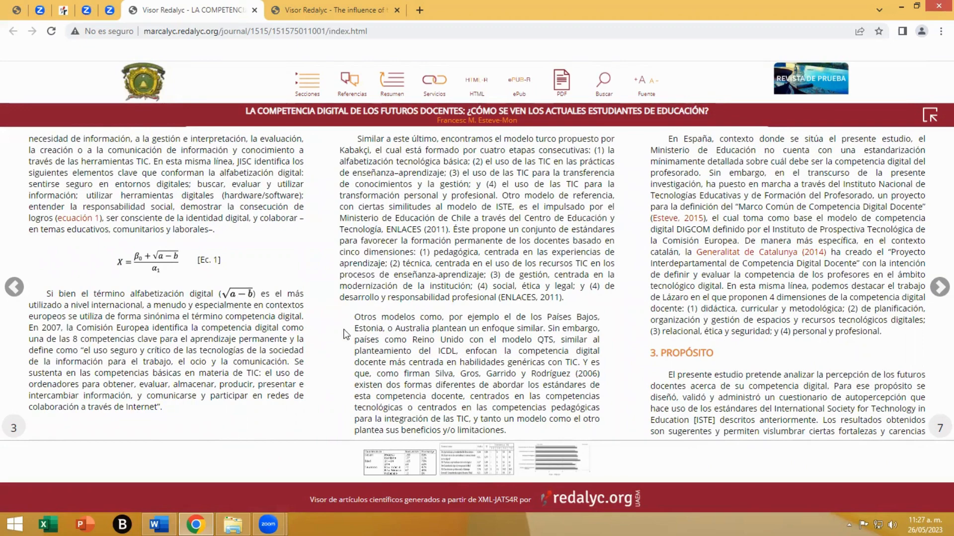
drag(356, 317, 440, 374)
click(486, 373)
mouse_move(686, 226)
- Check the numbered research questions on page 4 and preview Tables 1 and 2 from their thumbnails and in-text links
scroll(554, 297, down, 1)
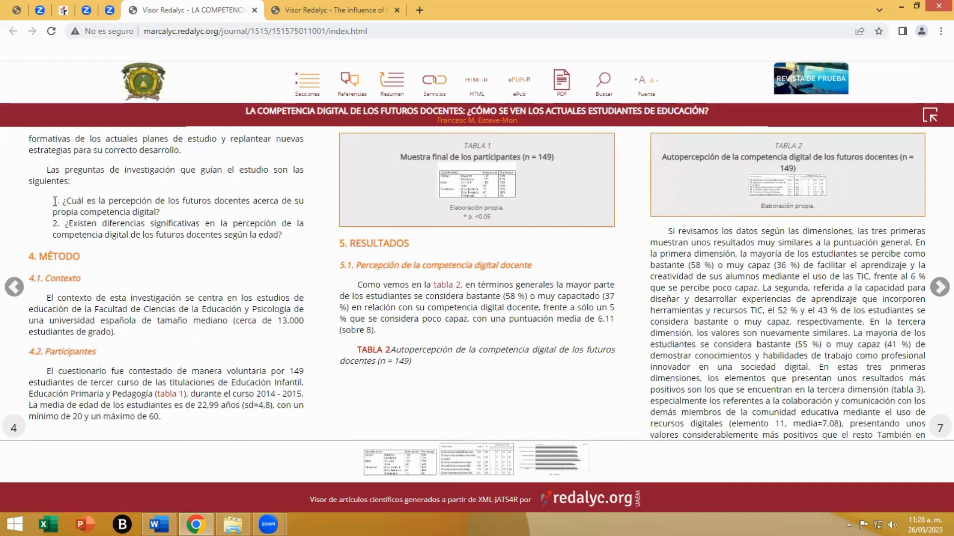
drag(53, 201, 154, 235)
click(211, 314)
mouse_move(467, 194)
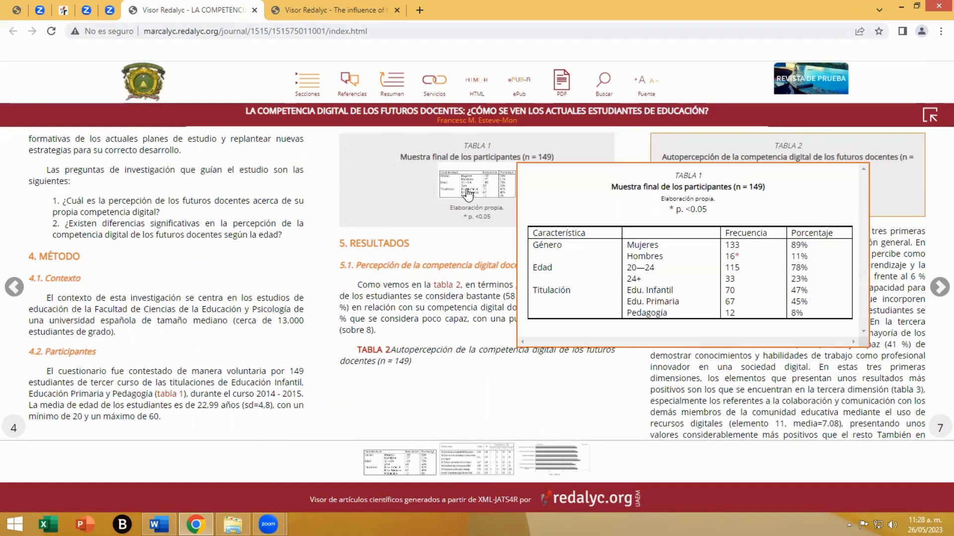
mouse_move(175, 397)
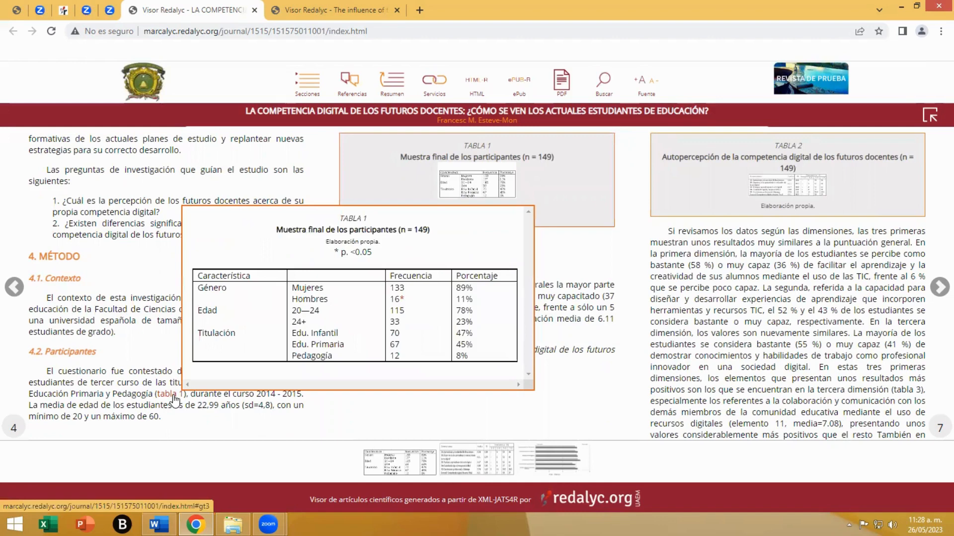
mouse_move(449, 286)
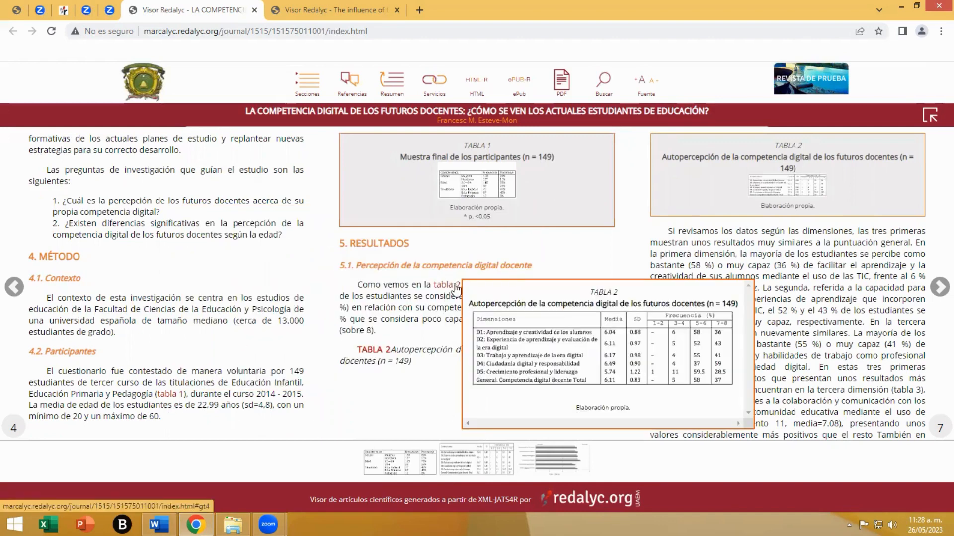
mouse_move(777, 191)
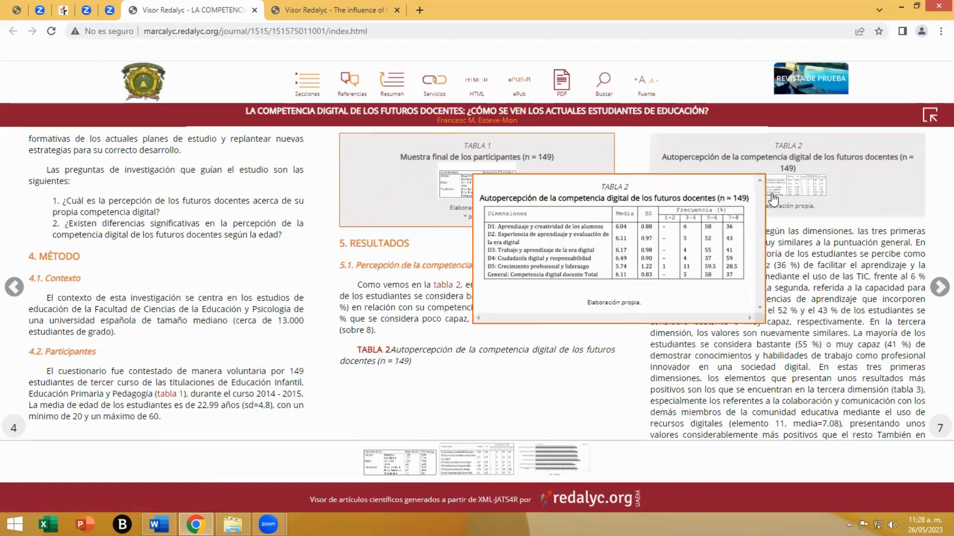